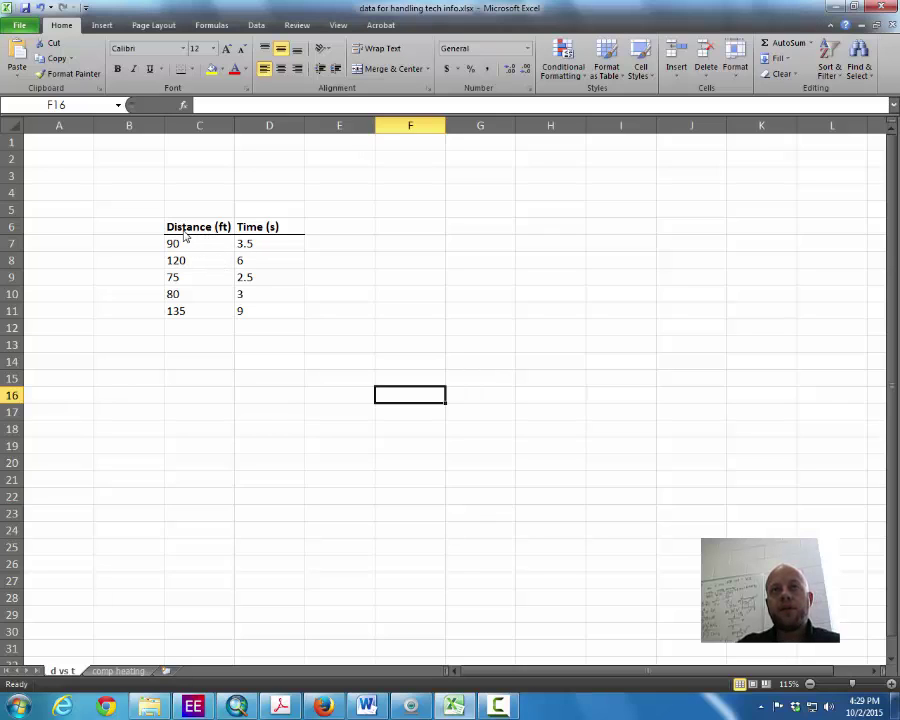
# - Sort the distance and time table (C6:D11) by Distance (ft) values, smallest to largest, treating the first row as headers
pyautogui.moveTo(183, 228); pyautogui.dragTo(264, 308)
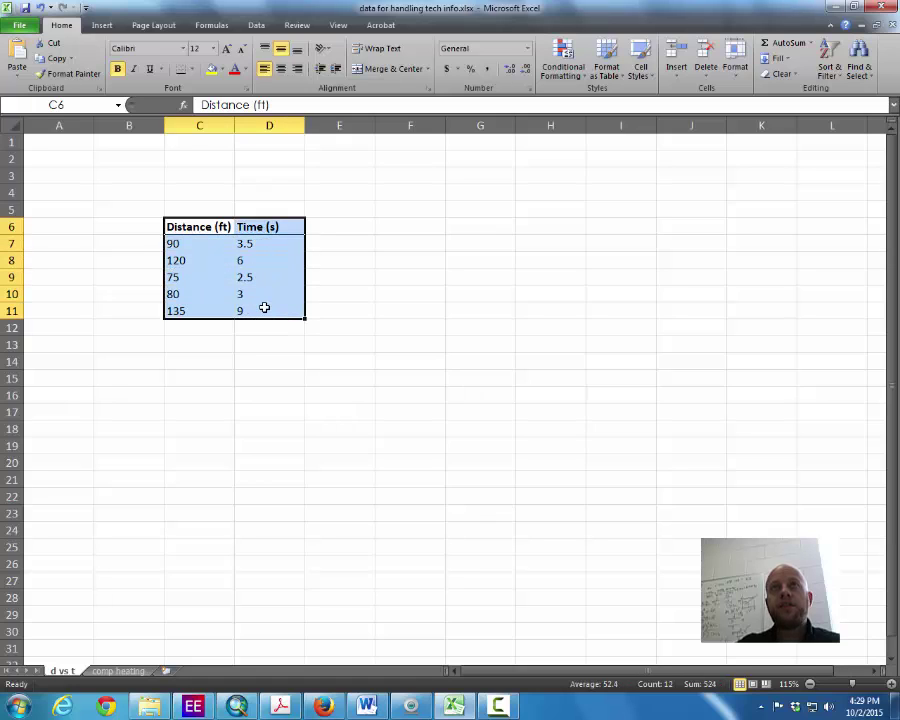
pyautogui.click(256, 25)
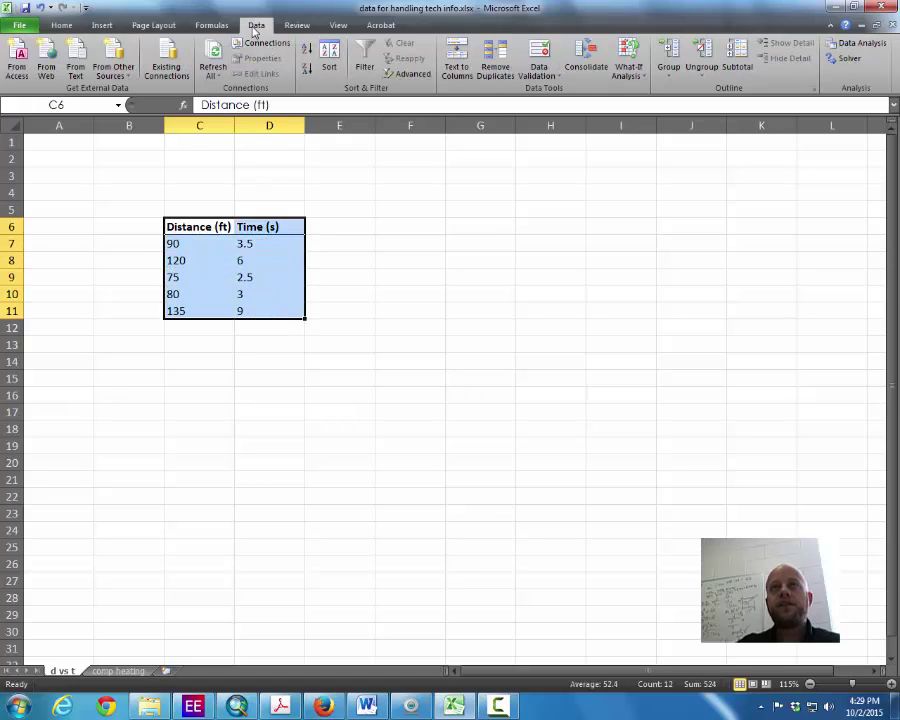
pyautogui.click(330, 64)
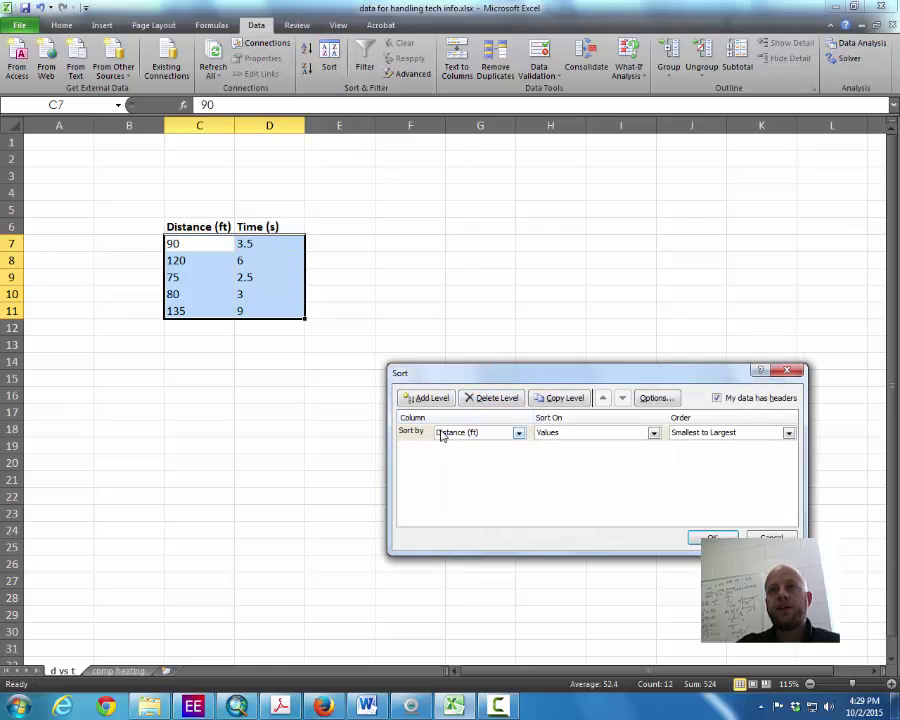
pyautogui.click(518, 432)
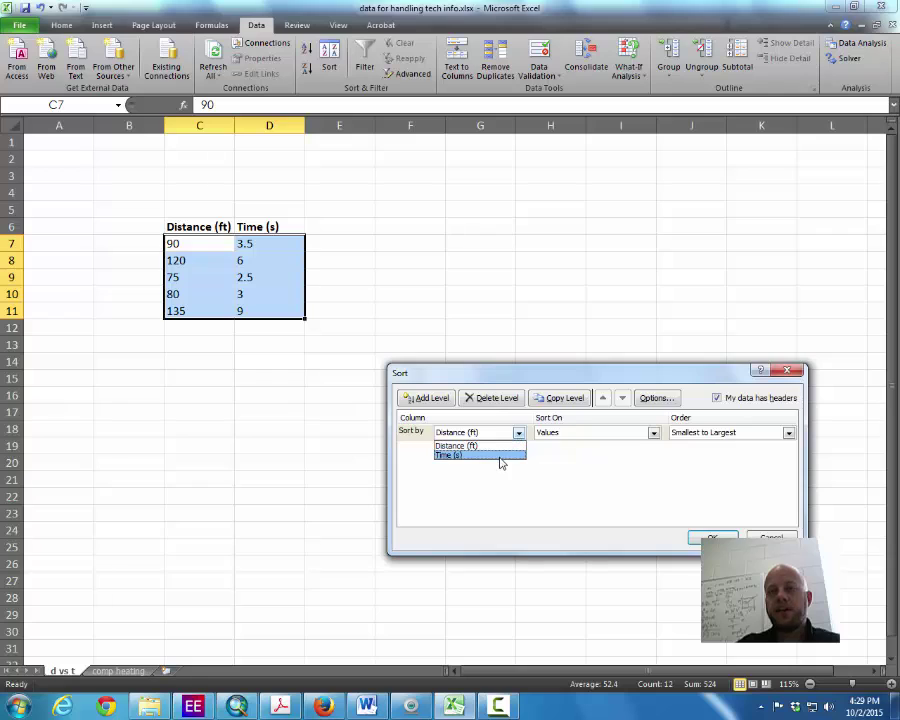
pyautogui.click(498, 456)
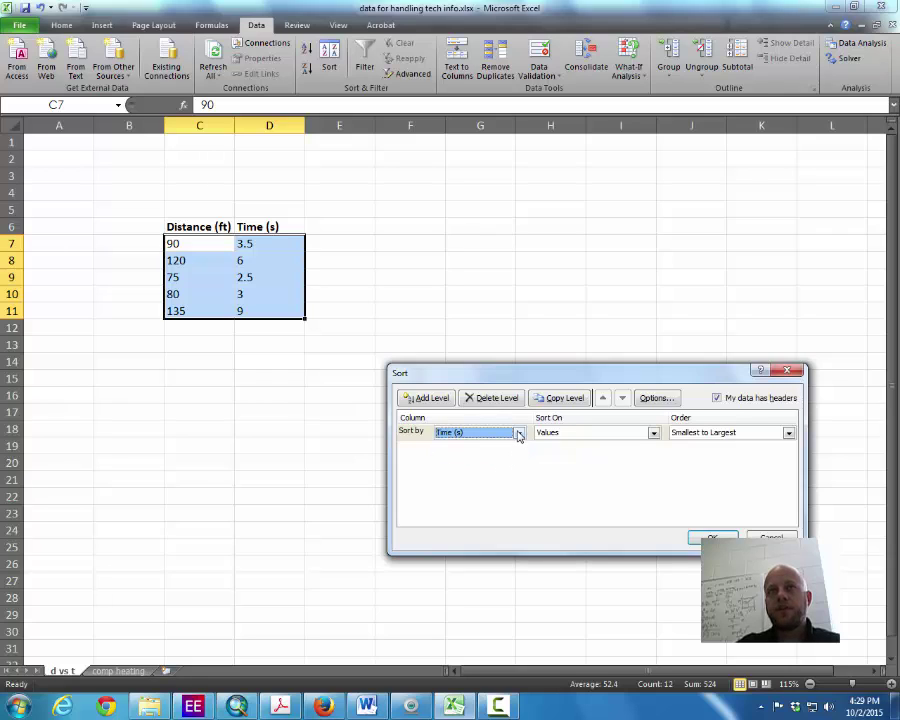
pyautogui.click(518, 432)
pyautogui.click(494, 445)
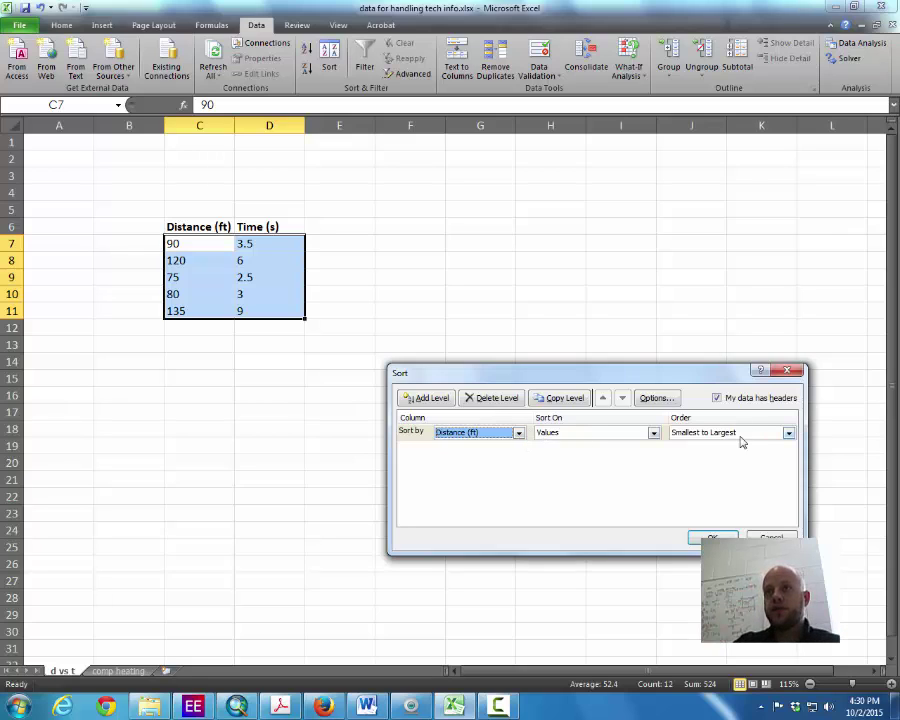
pyautogui.click(712, 537)
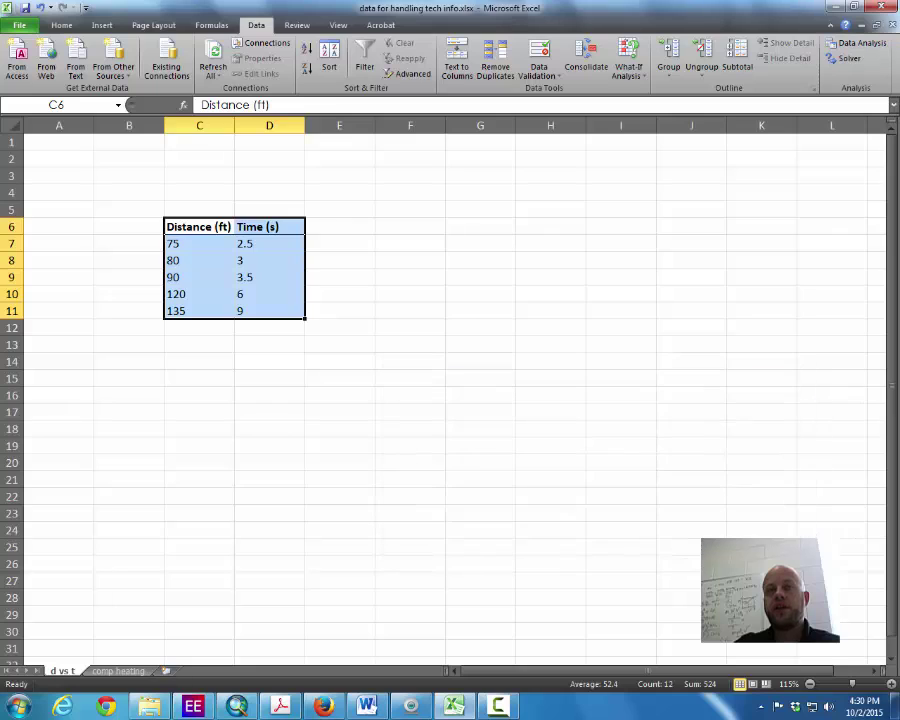
pyautogui.click(422, 458)
pyautogui.click(195, 249)
pyautogui.click(199, 313)
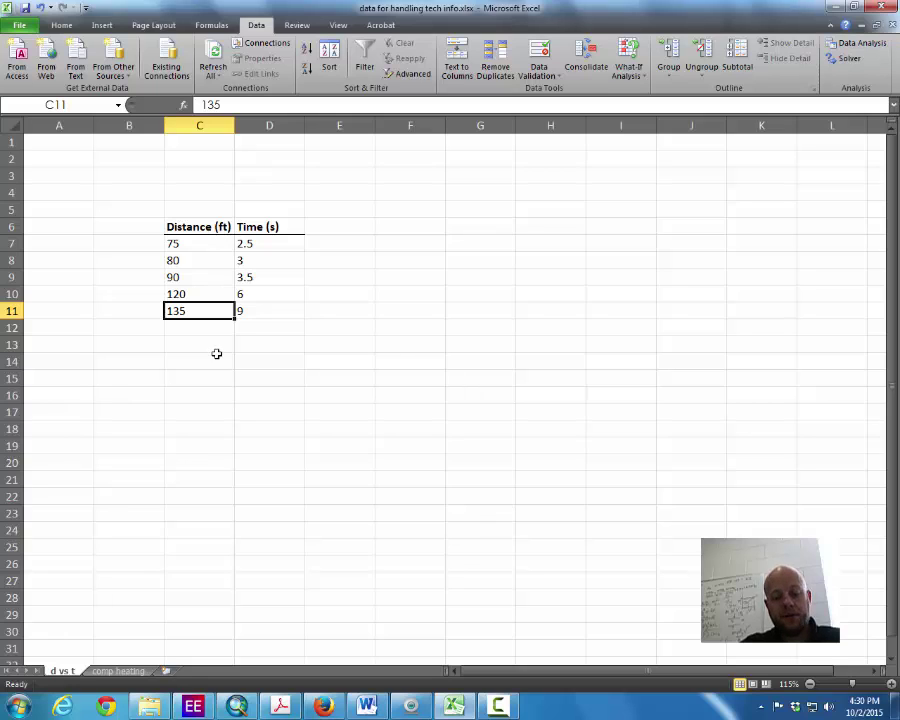
pyautogui.moveTo(194, 231); pyautogui.dragTo(257, 309)
pyautogui.click(213, 276)
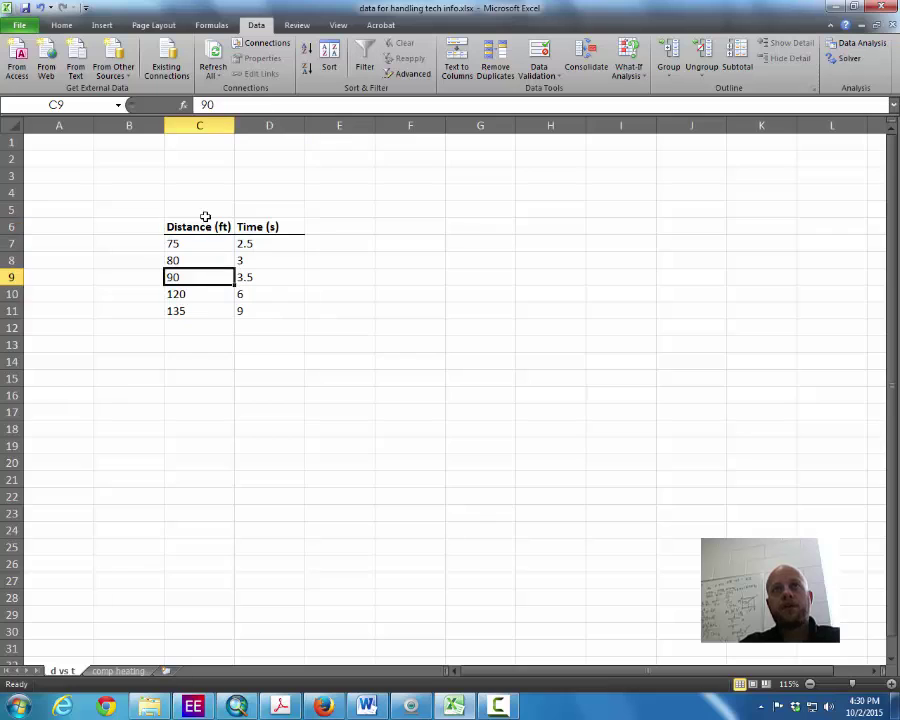
# - Label the columns above the table headers, entering "x" with quotation marks in C5 and "y" with quotation marks in D5
pyautogui.click(207, 211)
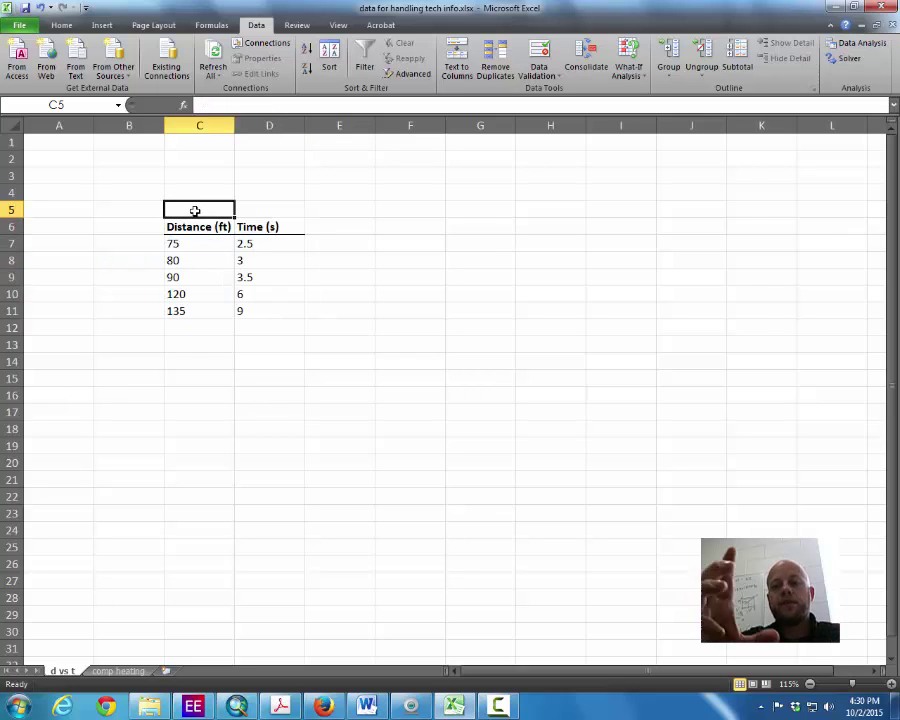
pyautogui.write('"')
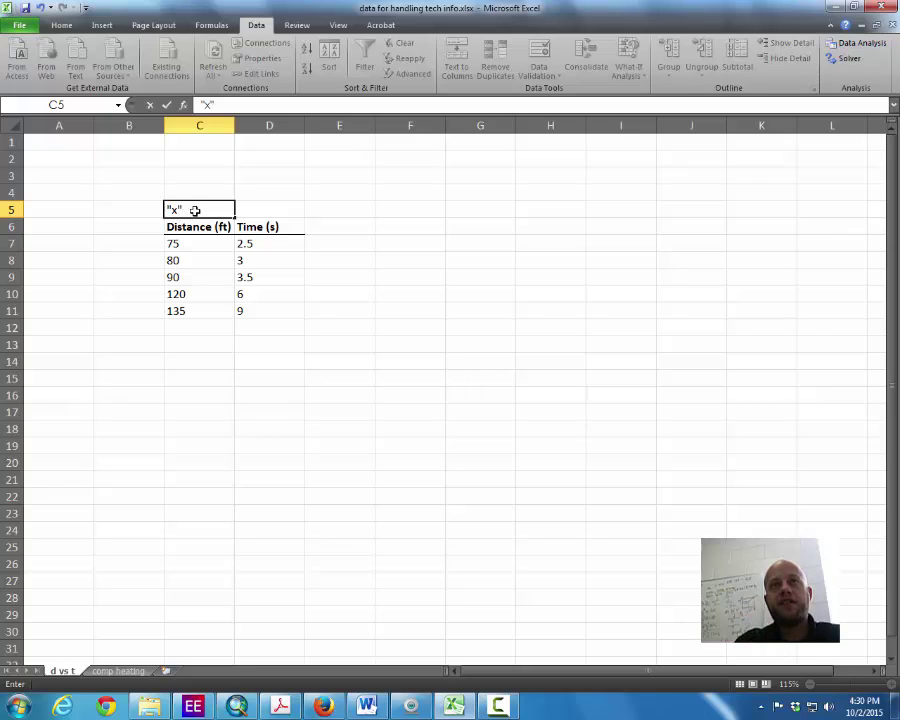
pyautogui.write('x"')
pyautogui.press('Tab')
pyautogui.write('"')
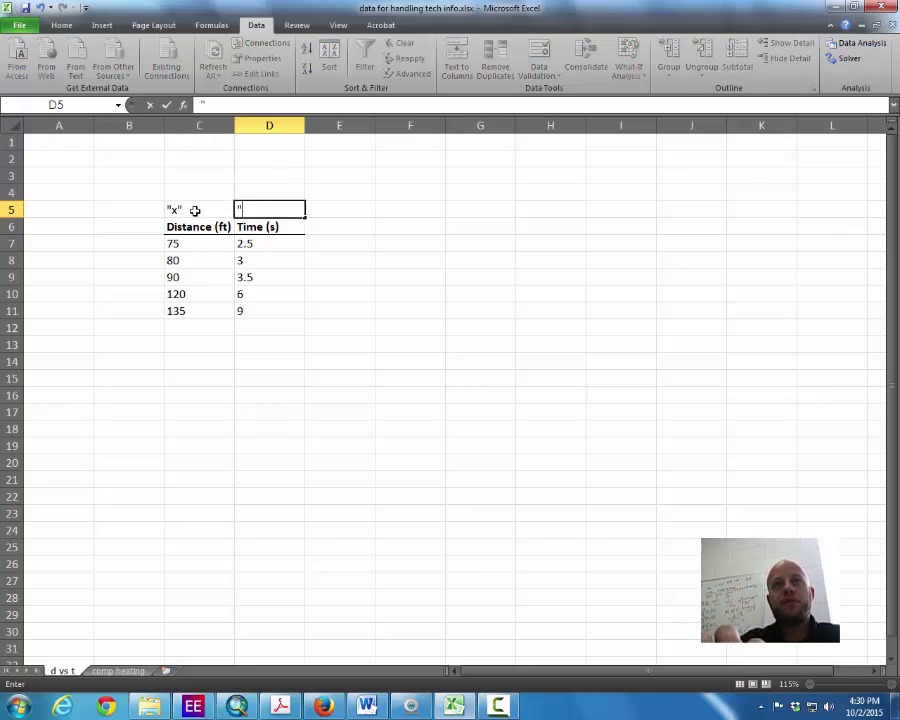
pyautogui.write('y"')
pyautogui.press('Return')
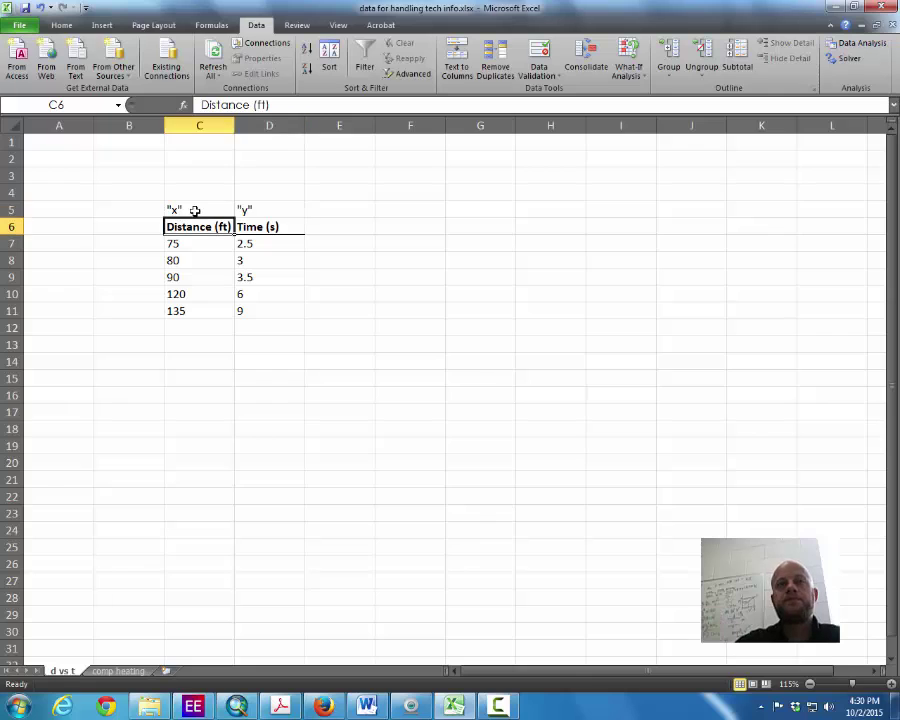
# - Insert a markers-only scatter chart from C6:D11 and place it beside the table, starting near row 6 in column E
pyautogui.click(269, 261)
pyautogui.moveTo(213, 228); pyautogui.dragTo(255, 308)
pyautogui.click(66, 26)
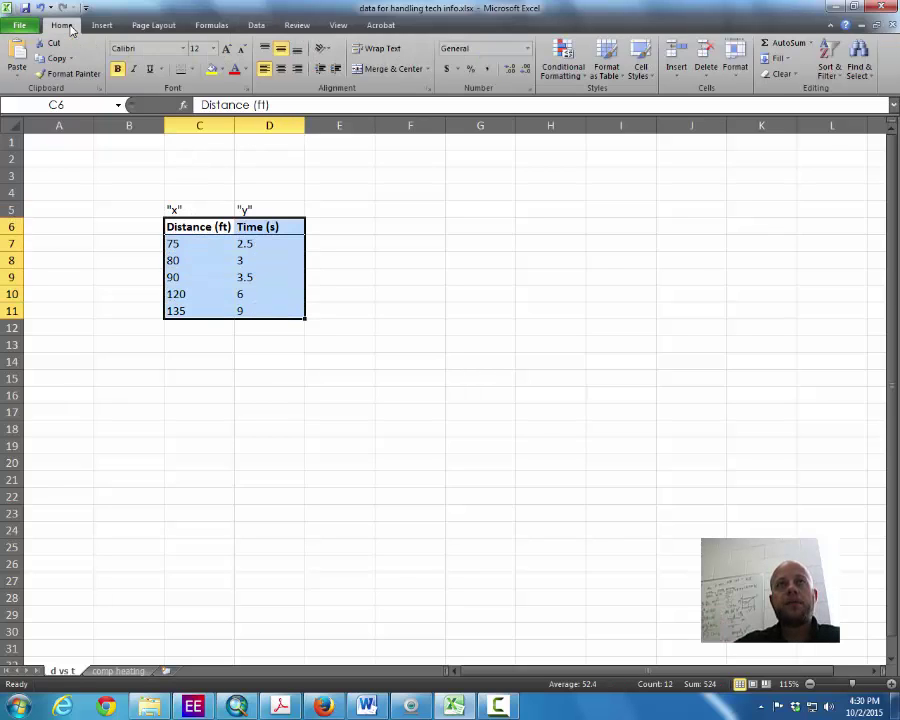
pyautogui.click(100, 26)
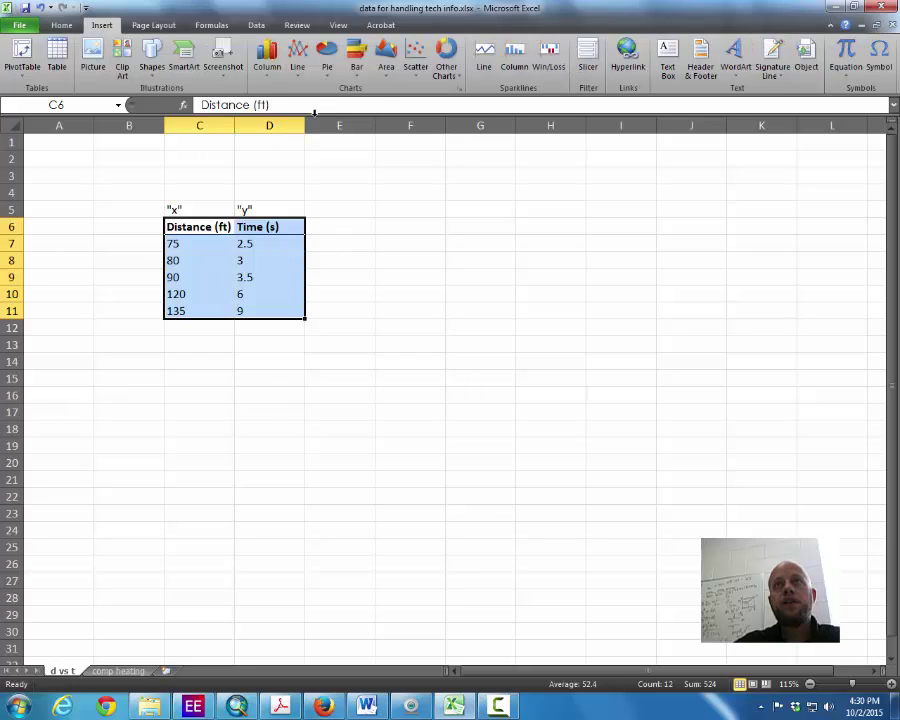
pyautogui.click(413, 68)
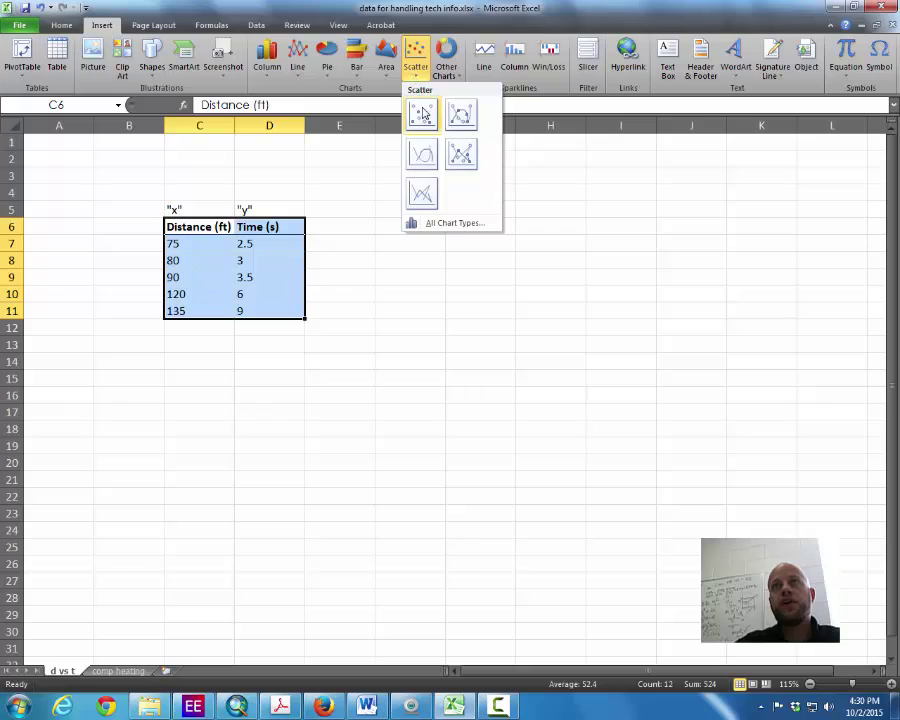
pyautogui.click(422, 114)
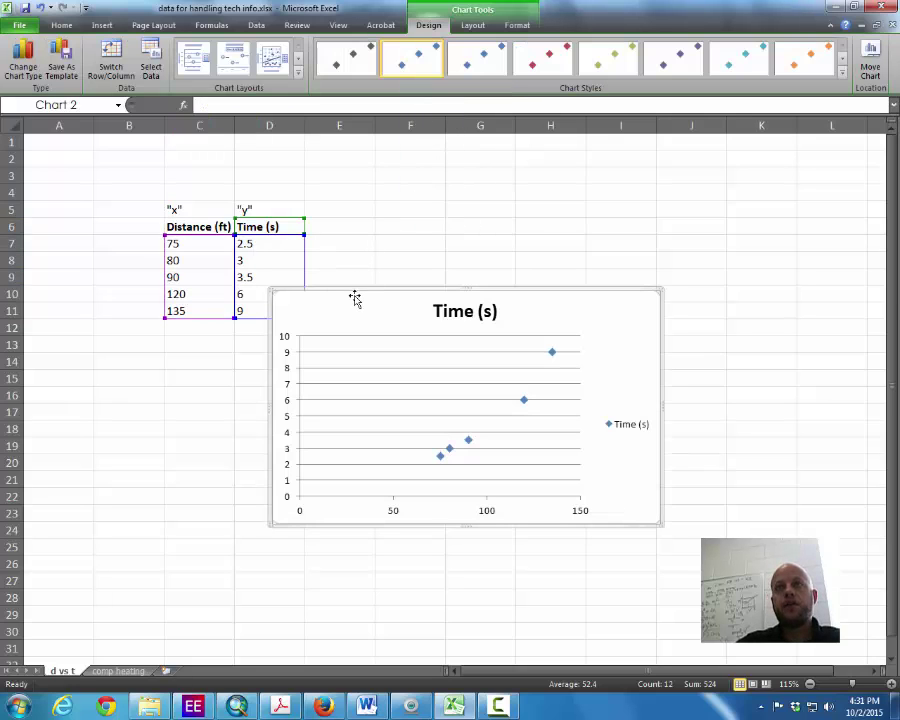
pyautogui.moveTo(358, 293); pyautogui.dragTo(437, 219)
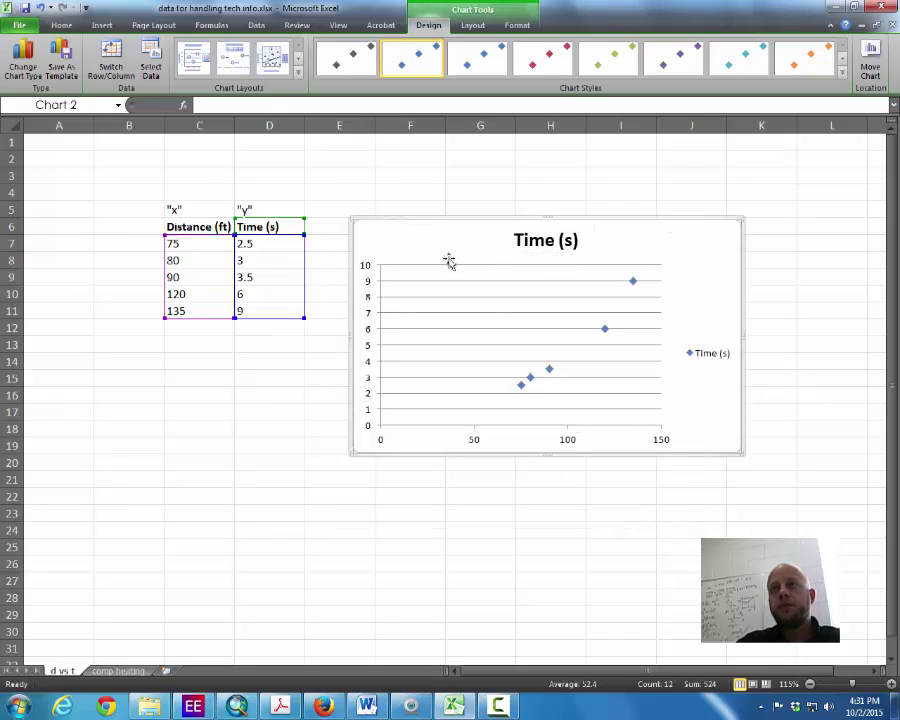
# - Delete the scatter chart's title, legend and horizontal major gridlines
pyautogui.click(550, 244)
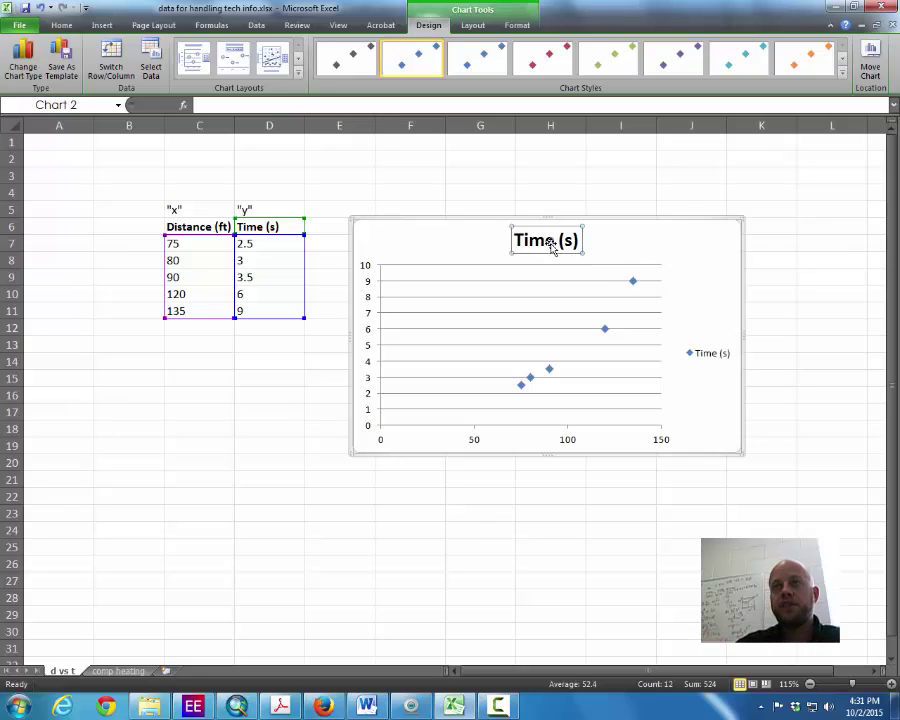
pyautogui.press('Delete')
pyautogui.click(709, 339)
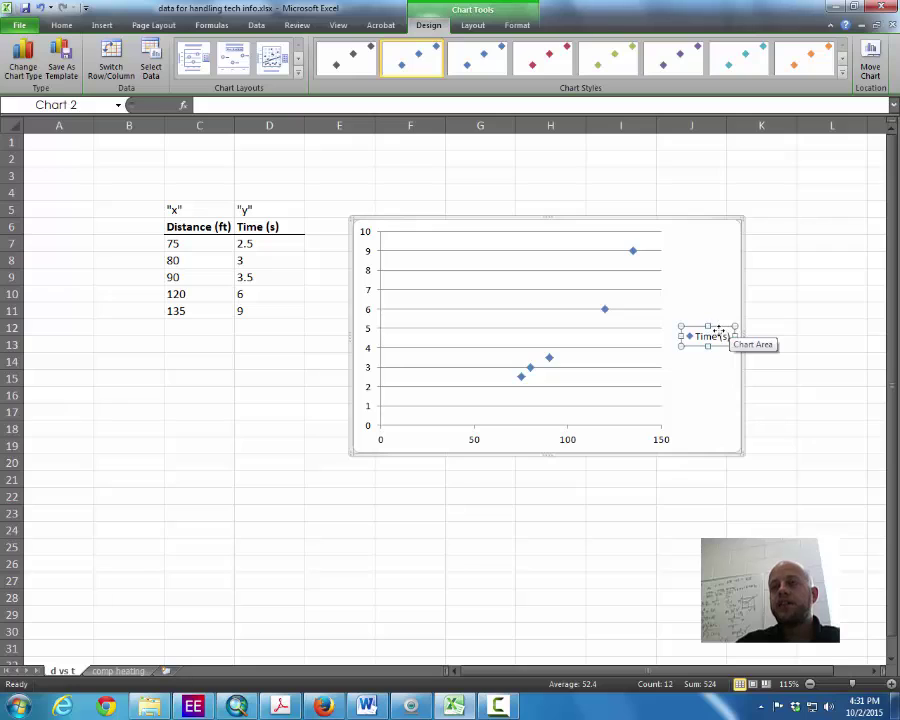
pyautogui.press('Delete')
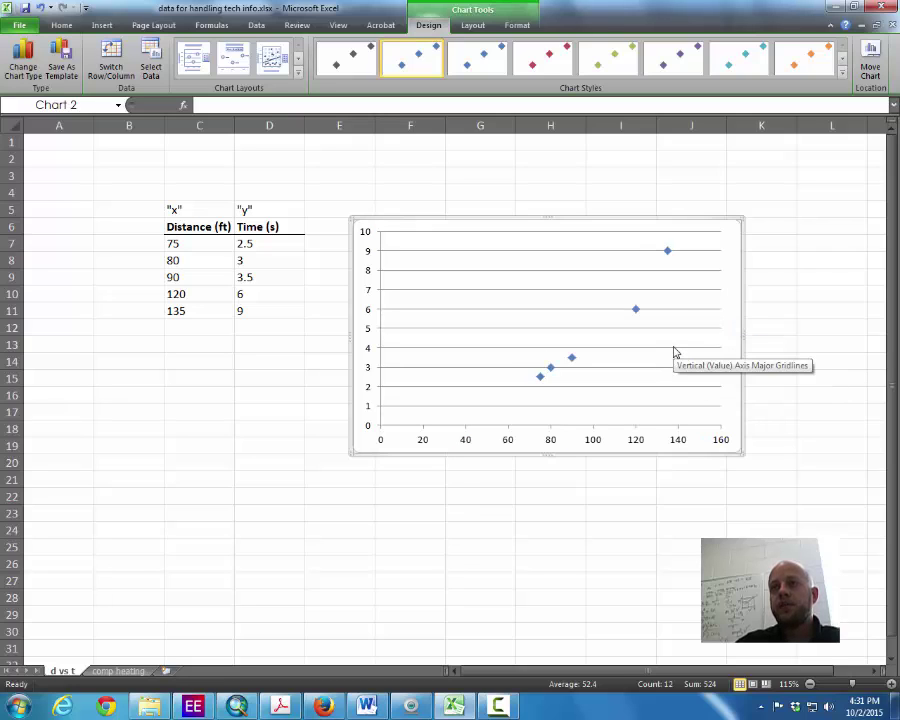
pyautogui.click(674, 348)
pyautogui.press('Delete')
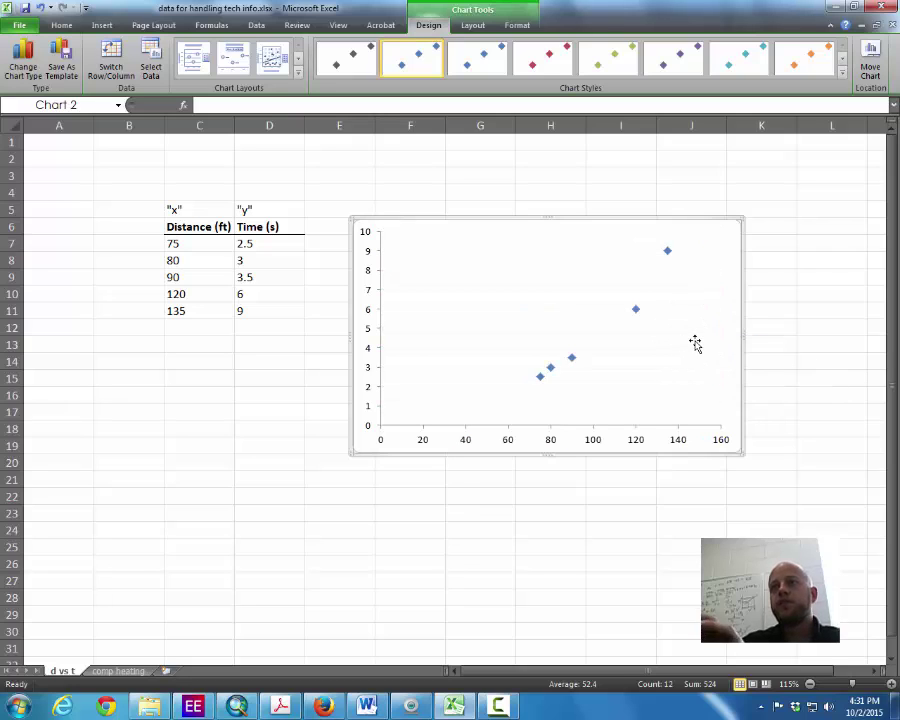
# - Narrow the scatter chart so that it ends at about the boundary between columns I and J
pyautogui.click(700, 340)
pyautogui.moveTo(736, 336); pyautogui.dragTo(656, 338)
pyautogui.click(702, 310)
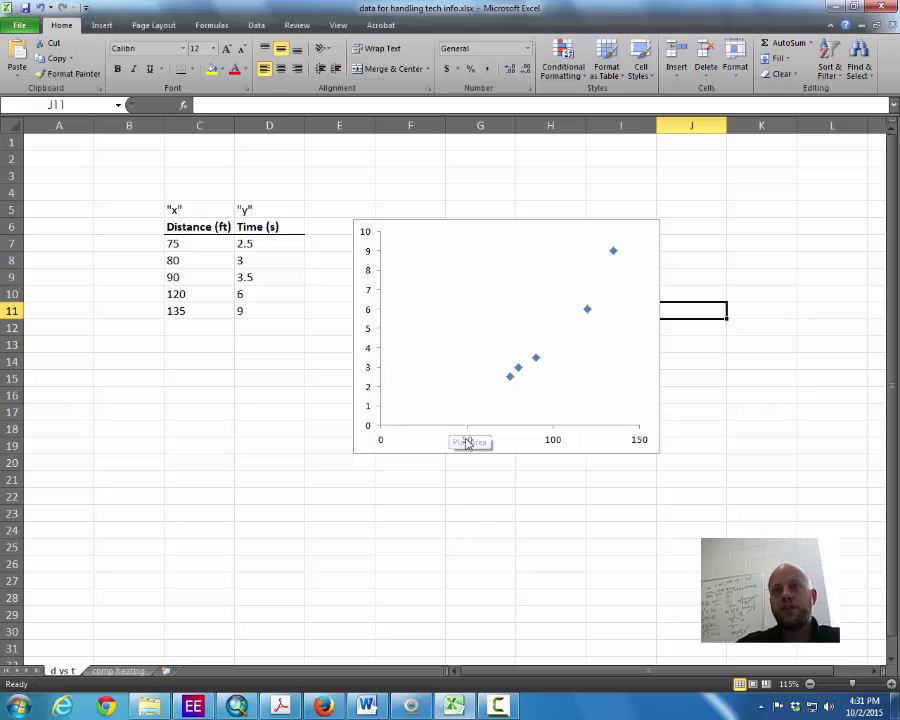
pyautogui.click(210, 259)
pyautogui.click(197, 243)
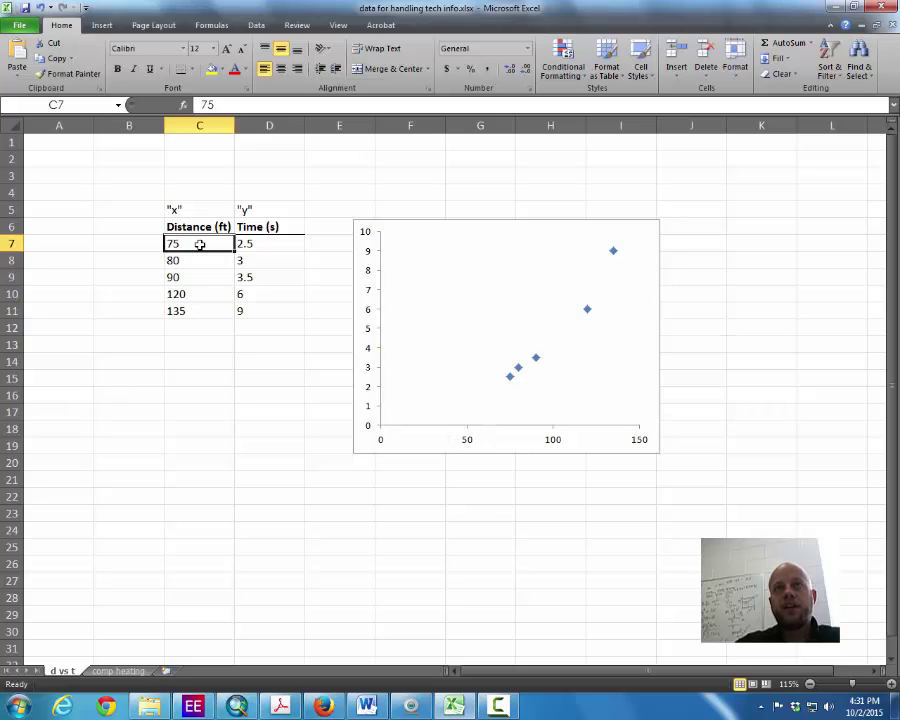
pyautogui.rightClick(469, 443)
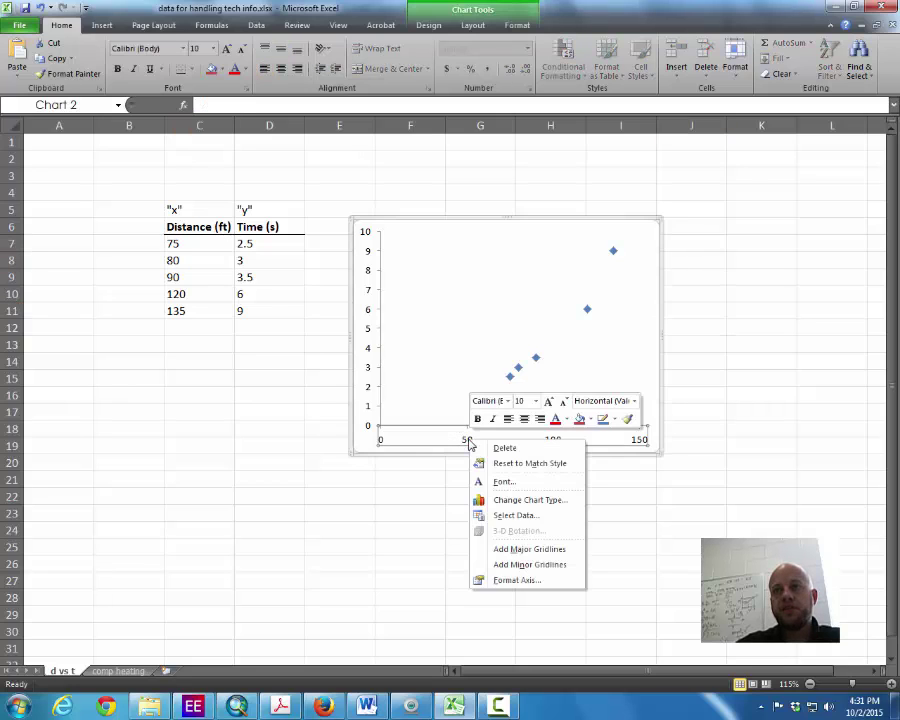
pyautogui.click(524, 580)
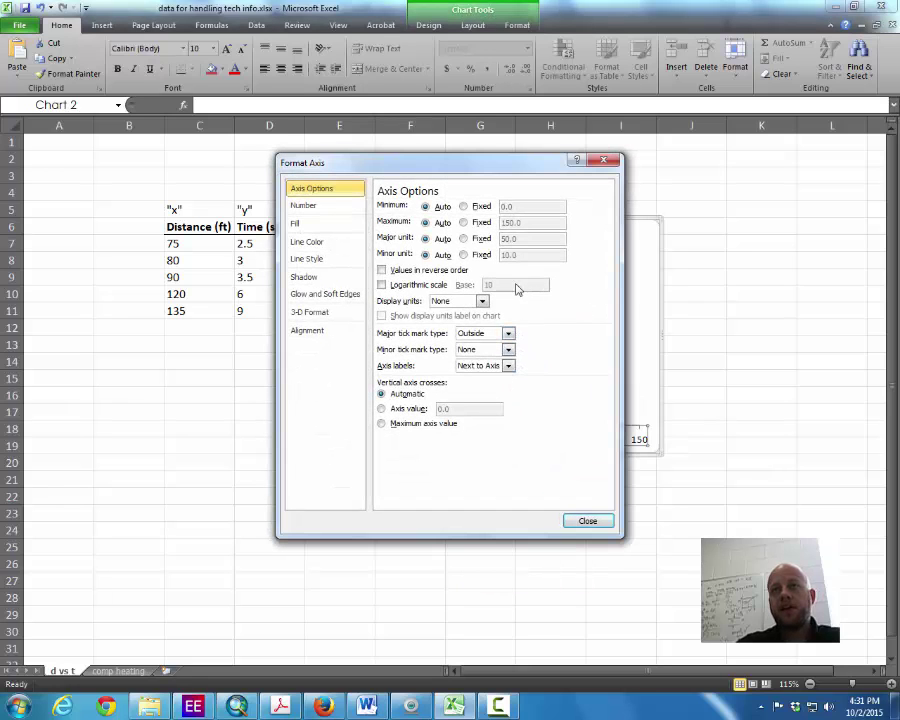
pyautogui.click(591, 519)
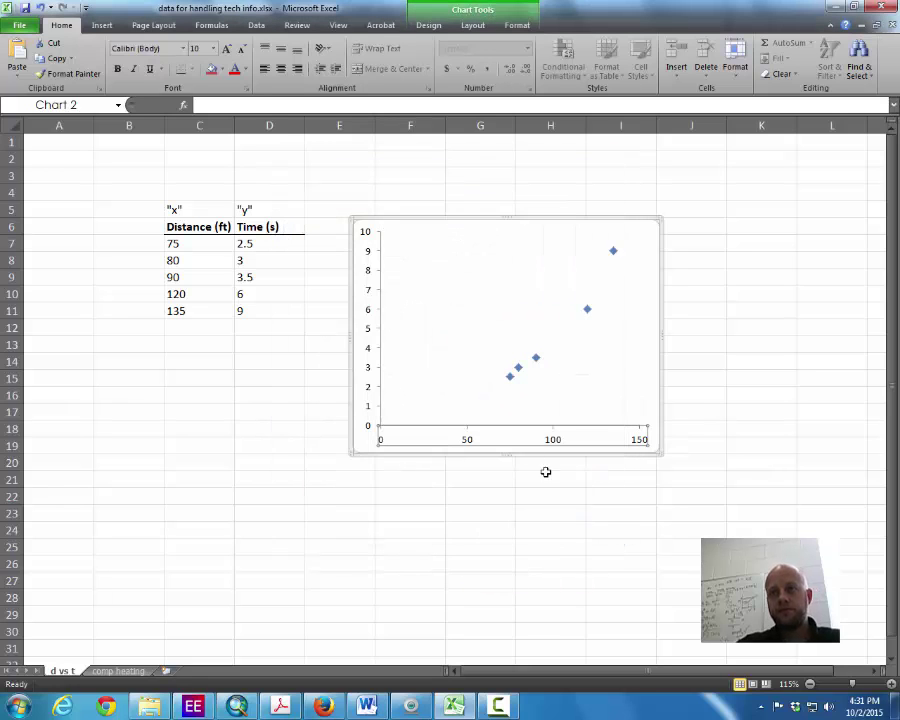
# - Set the horizontal axis minimum of the scatter chart to a fixed value of 70
pyautogui.rightClick(472, 439)
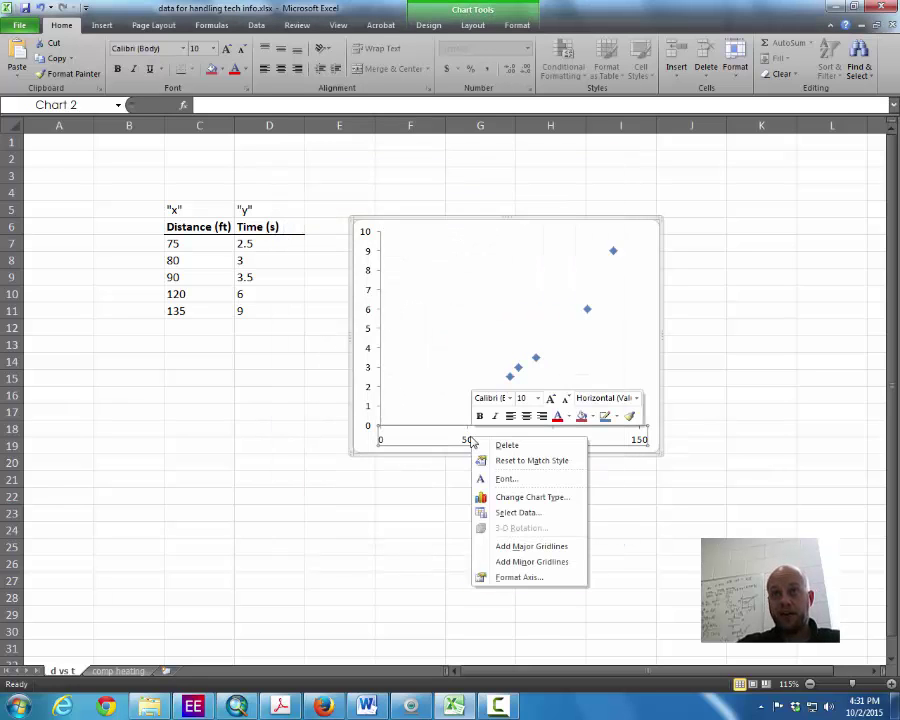
pyautogui.click(507, 578)
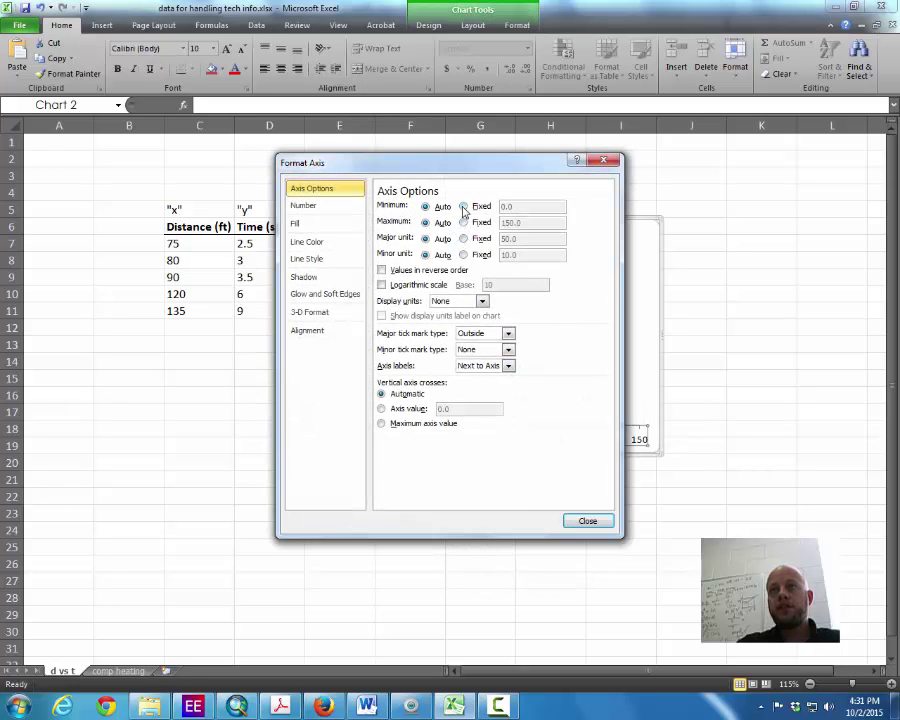
pyautogui.click(463, 207)
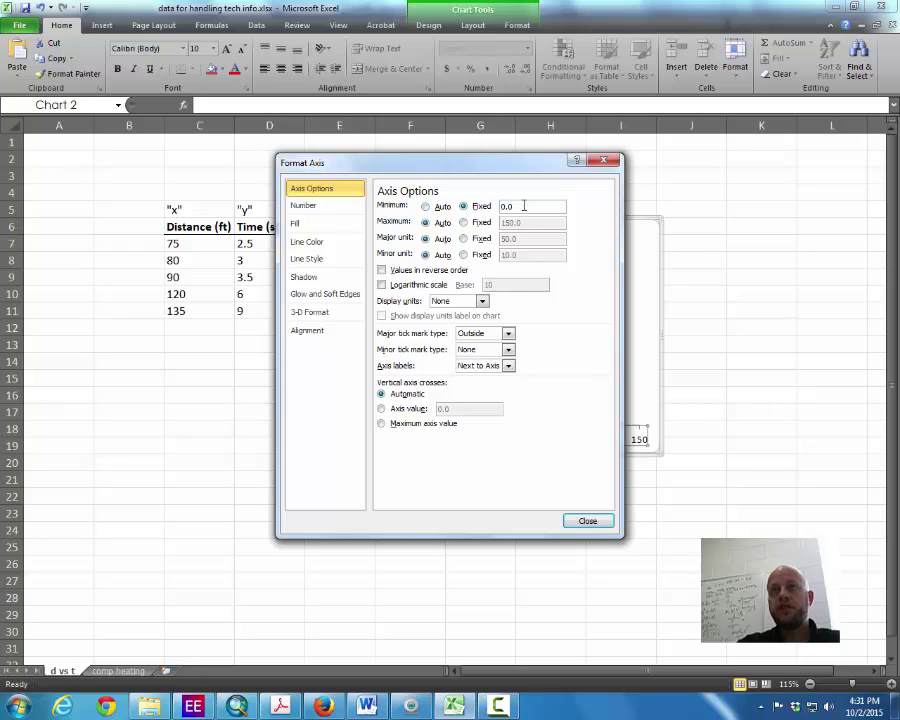
pyautogui.moveTo(509, 206); pyautogui.dragTo(480, 209)
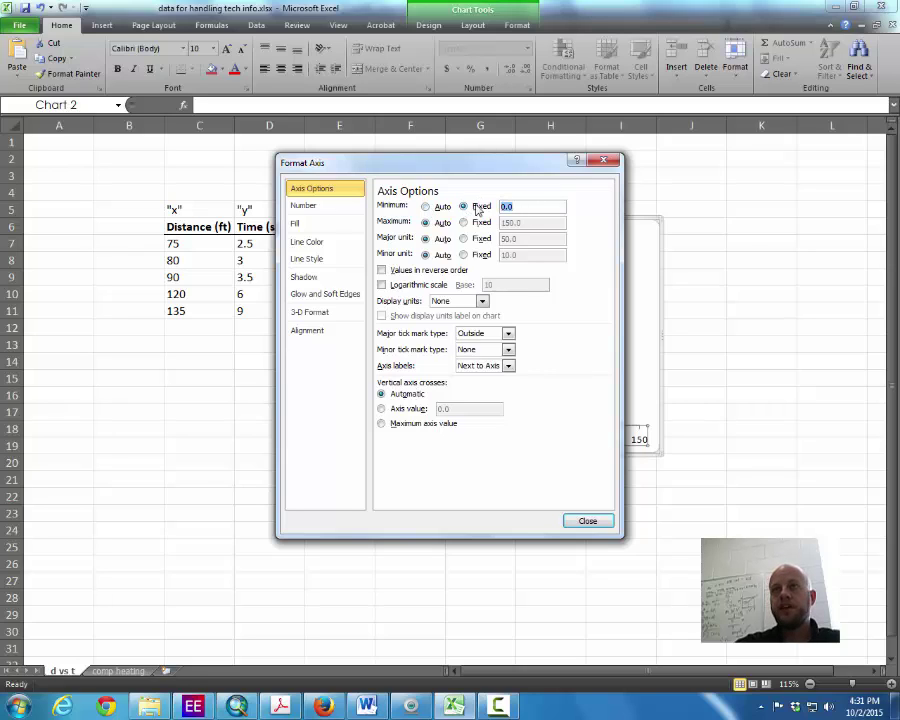
pyautogui.click(587, 520)
pyautogui.click(566, 519)
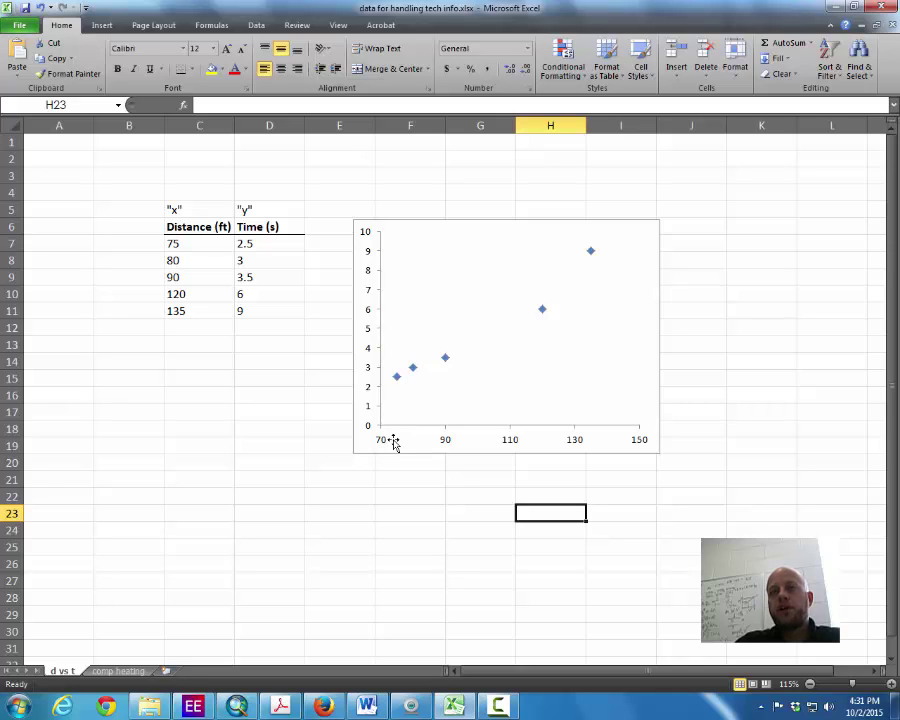
# - Set the horizontal axis major unit of the scatter chart to a fixed value of 10
pyautogui.doubleClick(444, 441)
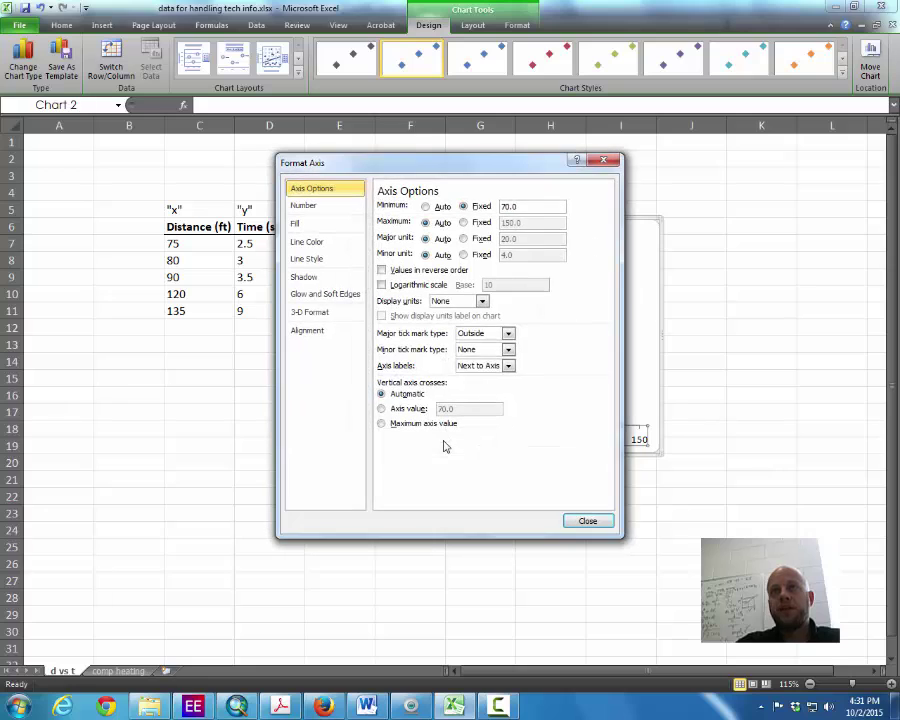
pyautogui.click(463, 239)
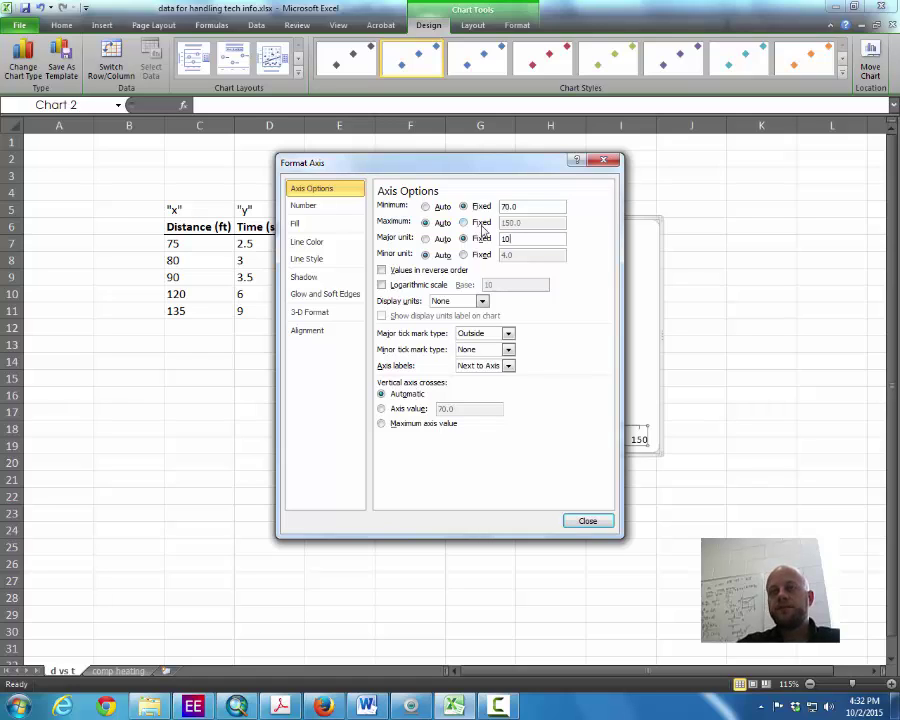
pyautogui.click(587, 521)
pyautogui.click(578, 515)
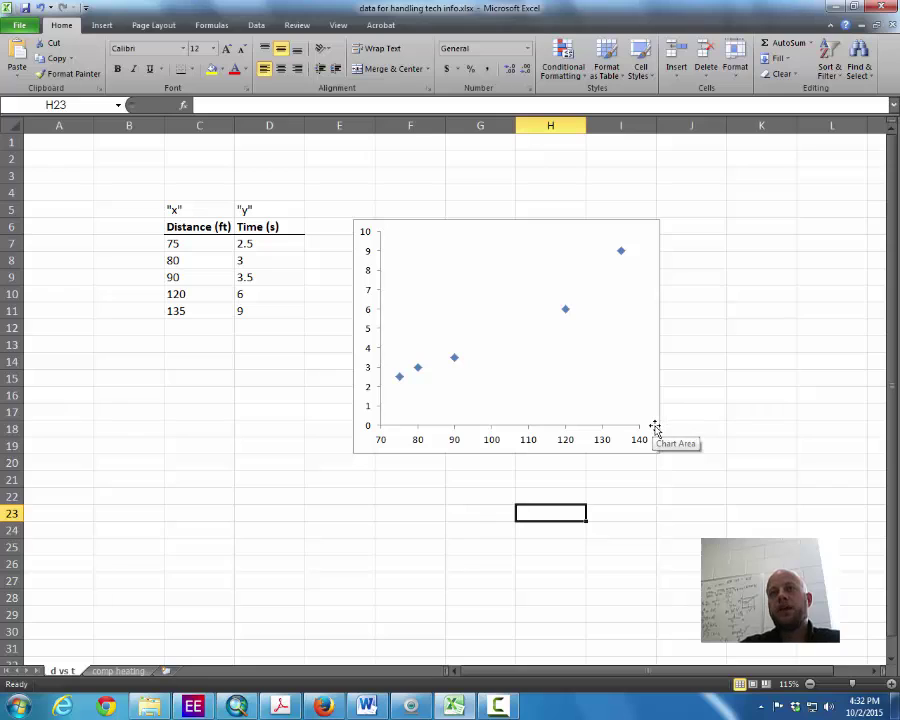
# - Set the vertical axis minimum of the scatter chart to a fixed value of 2
pyautogui.doubleClick(372, 384)
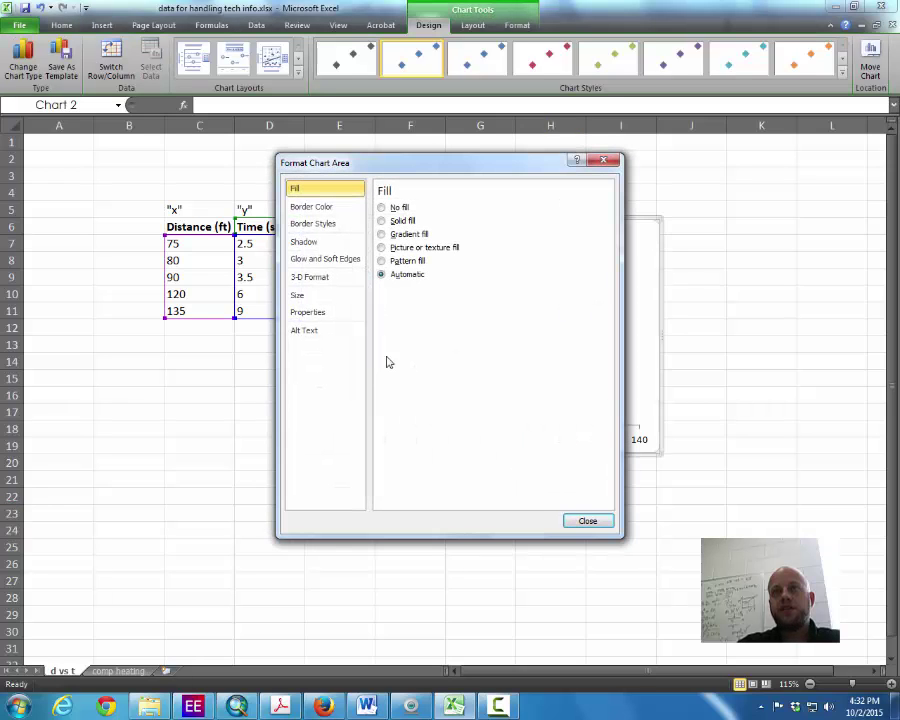
pyautogui.click(587, 521)
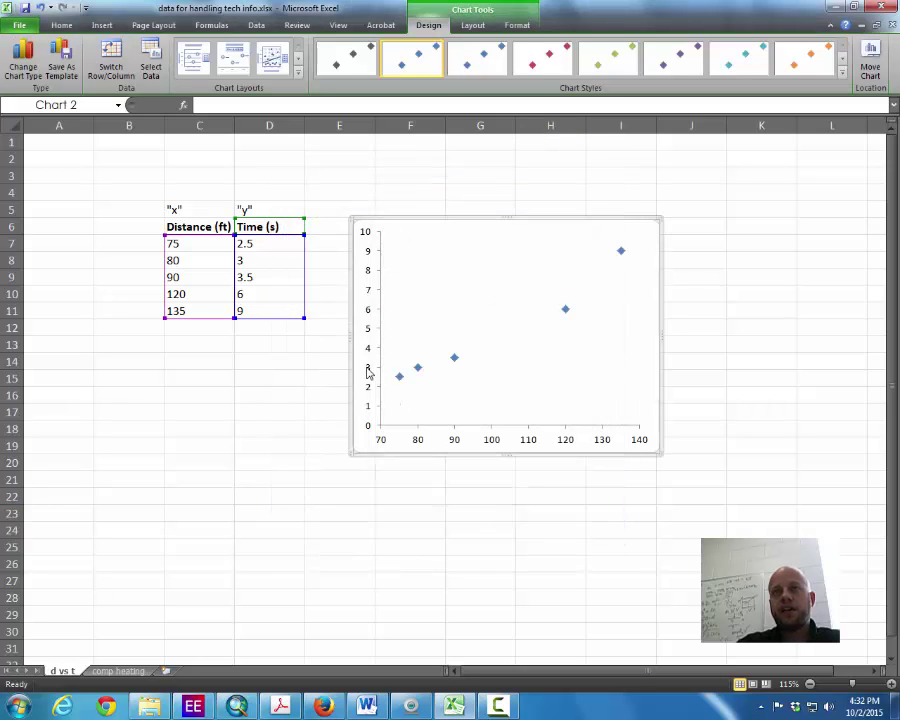
pyautogui.click(368, 372)
pyautogui.doubleClick(368, 372)
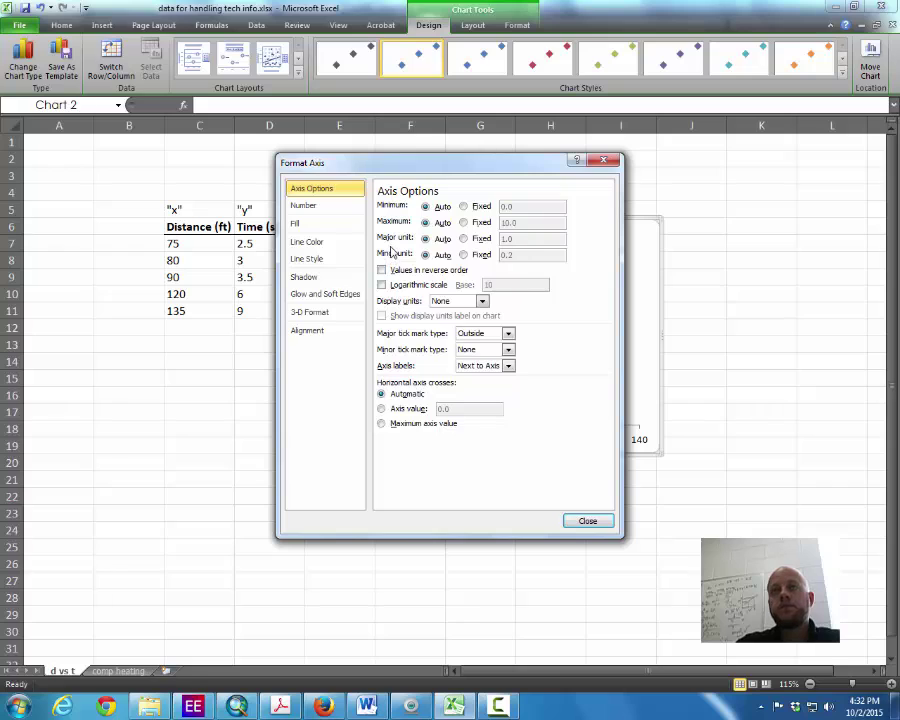
pyautogui.click(463, 206)
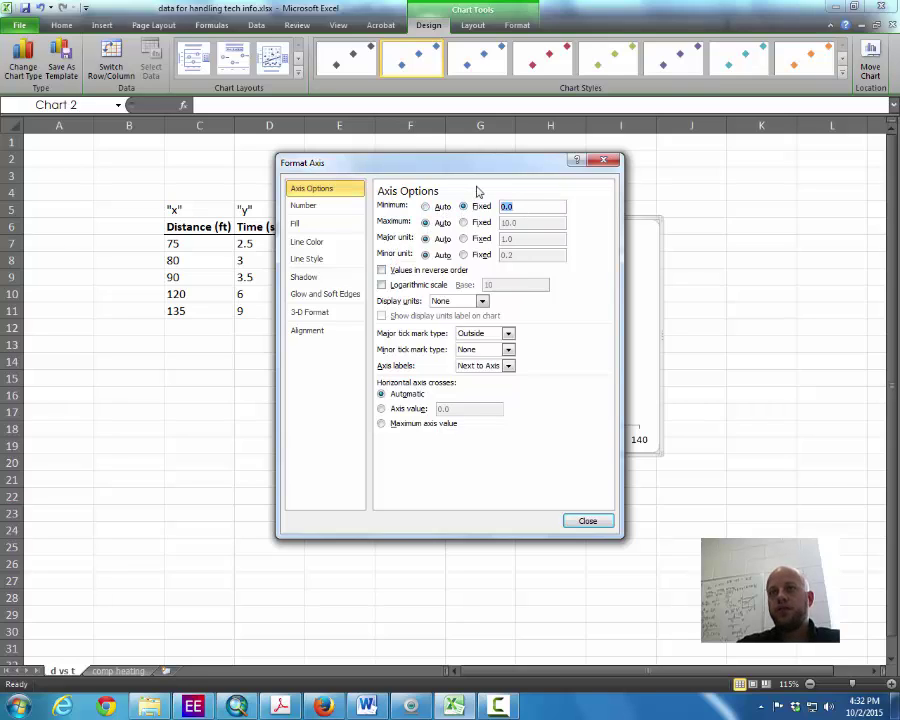
pyautogui.click(602, 521)
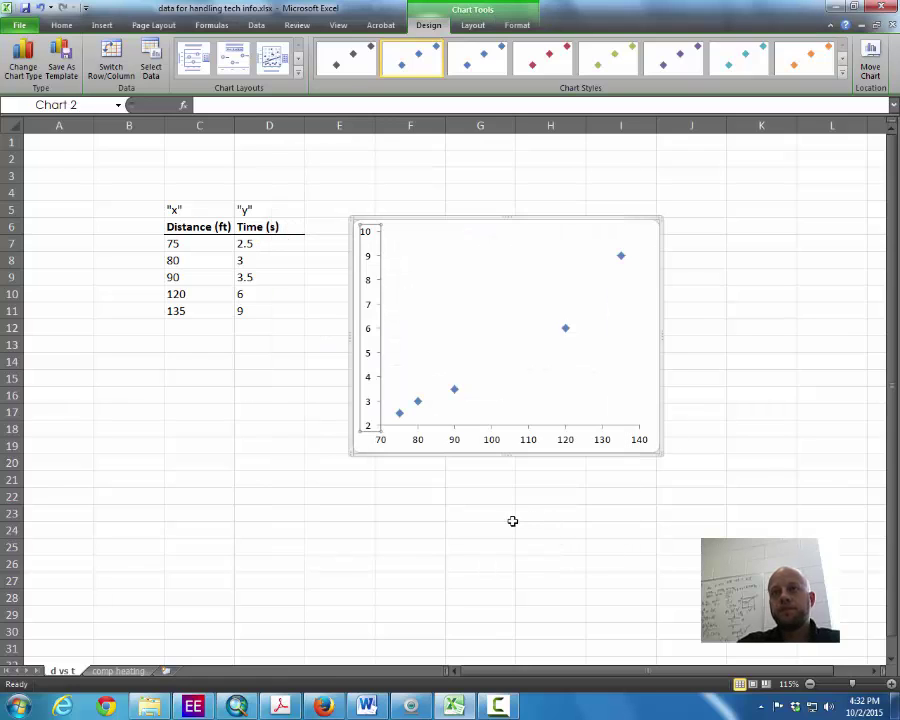
pyautogui.click(505, 513)
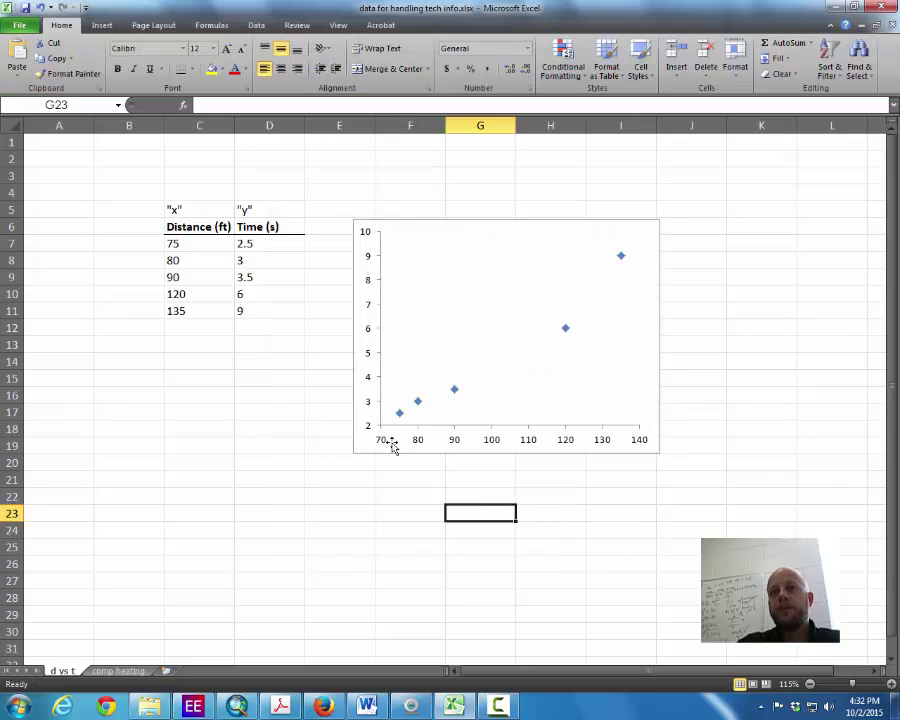
# - Set the font size of all text in the scatter chart to 14
pyautogui.click(407, 224)
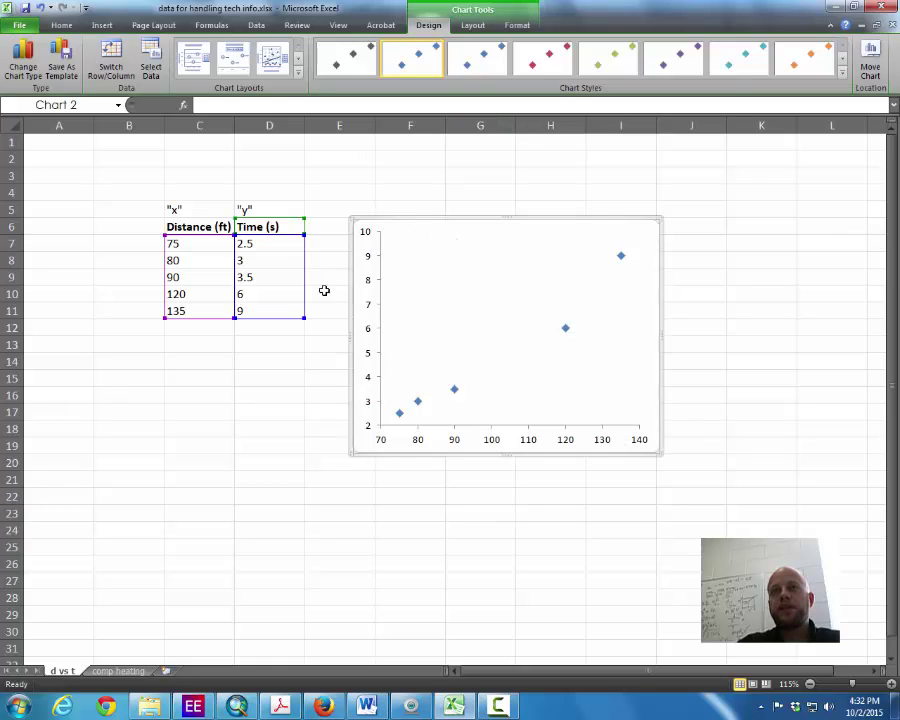
pyautogui.click(61, 25)
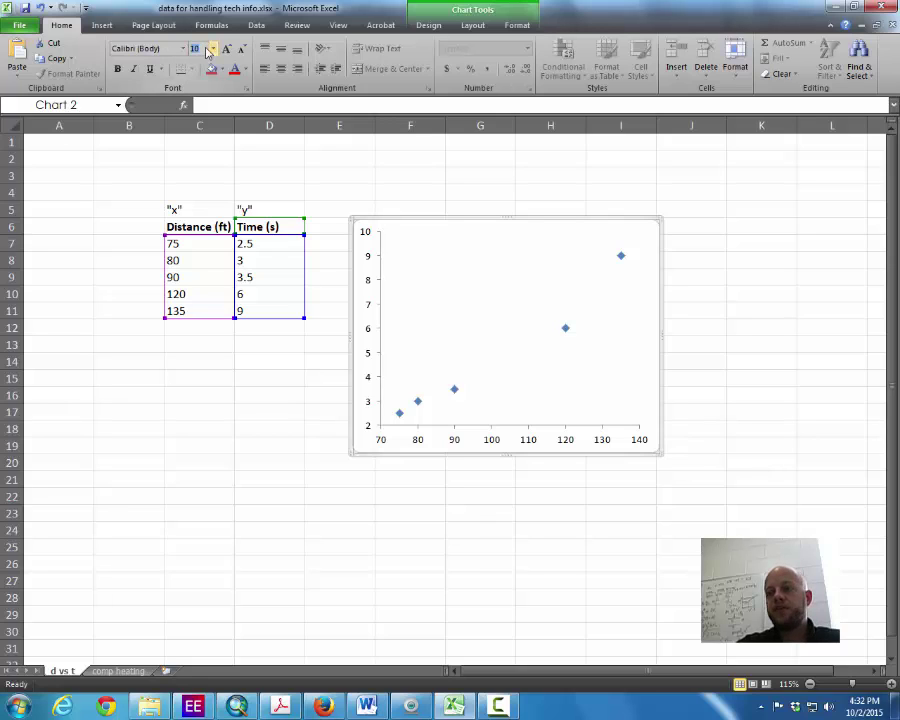
pyautogui.click(207, 50)
pyautogui.write('12')
pyautogui.press('Return')
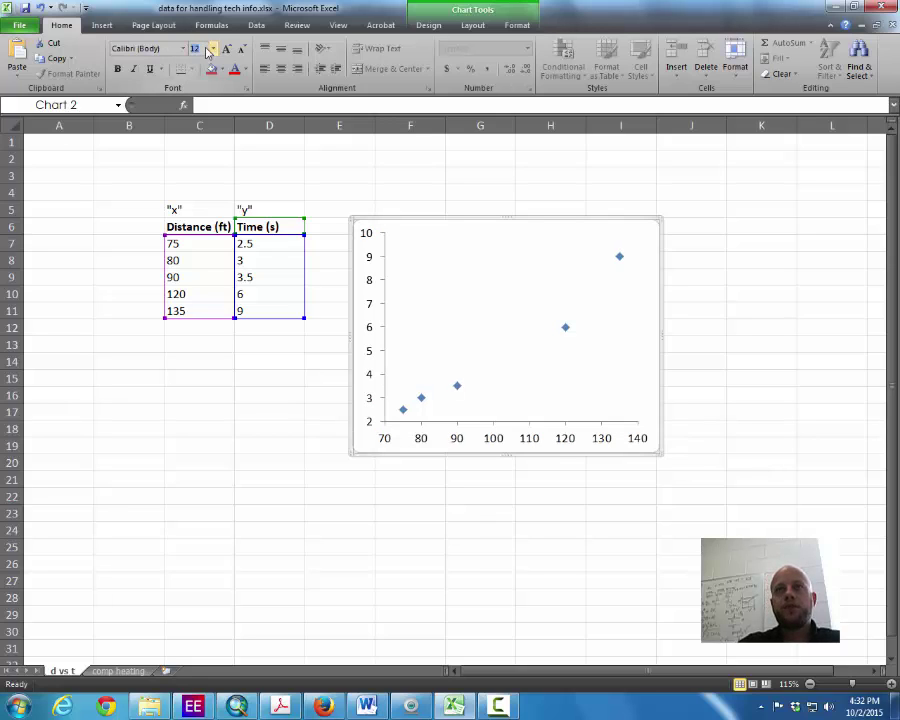
pyautogui.click(207, 50)
pyautogui.write('14')
pyautogui.press('Return')
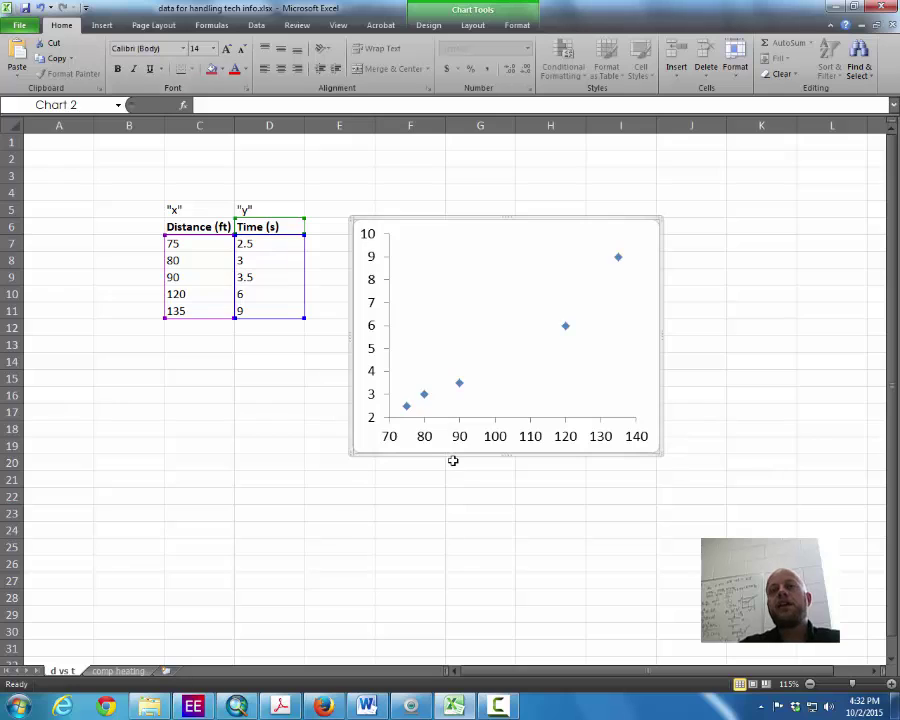
pyautogui.click(441, 539)
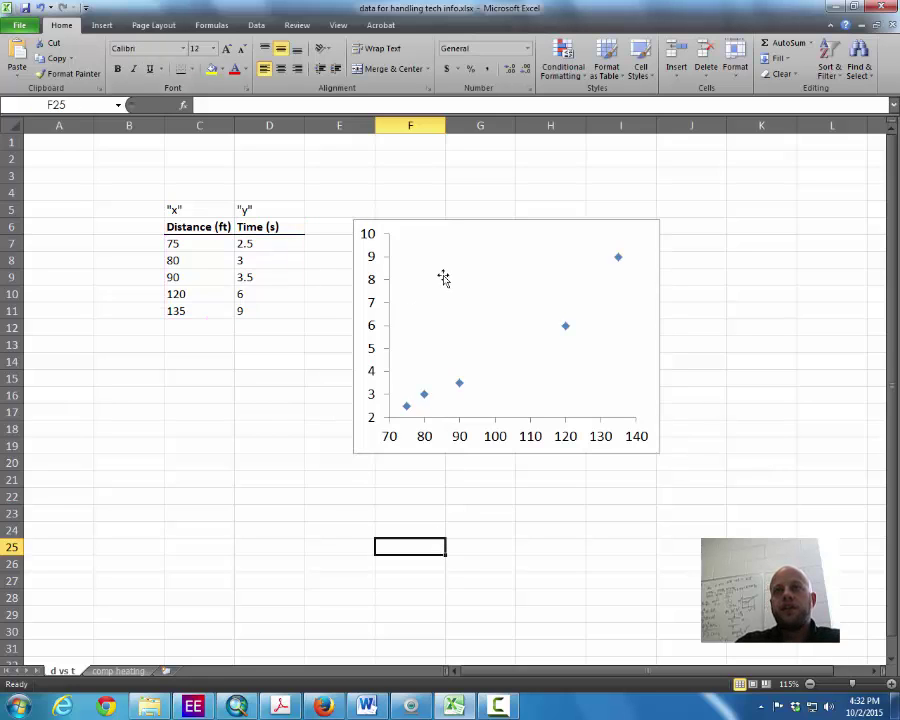
# - Add a title below the scatter chart's horizontal axis reading "distance (ft)"
pyautogui.click(444, 224)
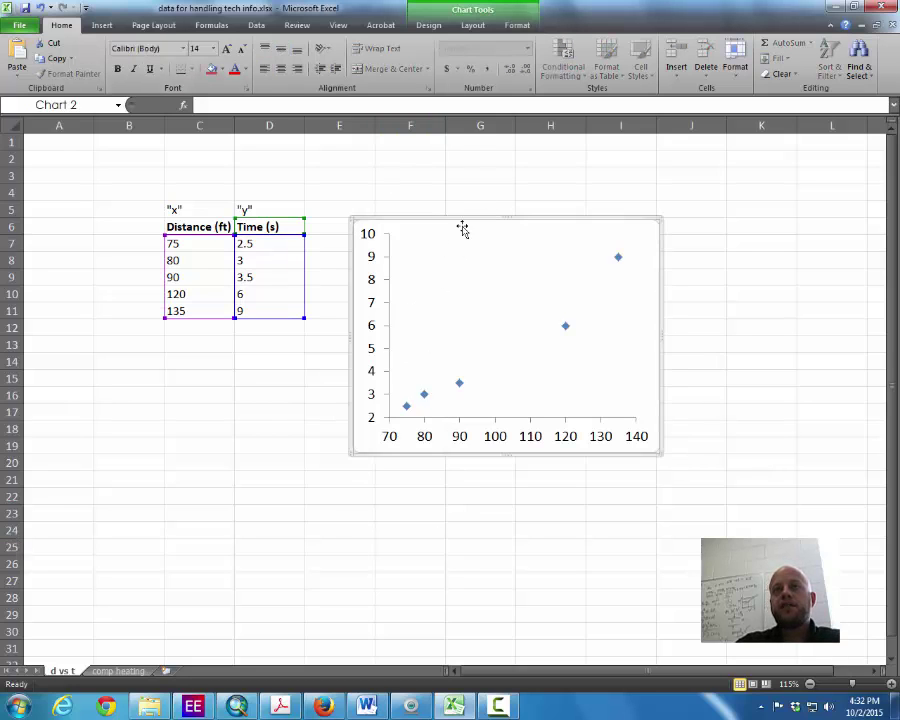
pyautogui.click(473, 25)
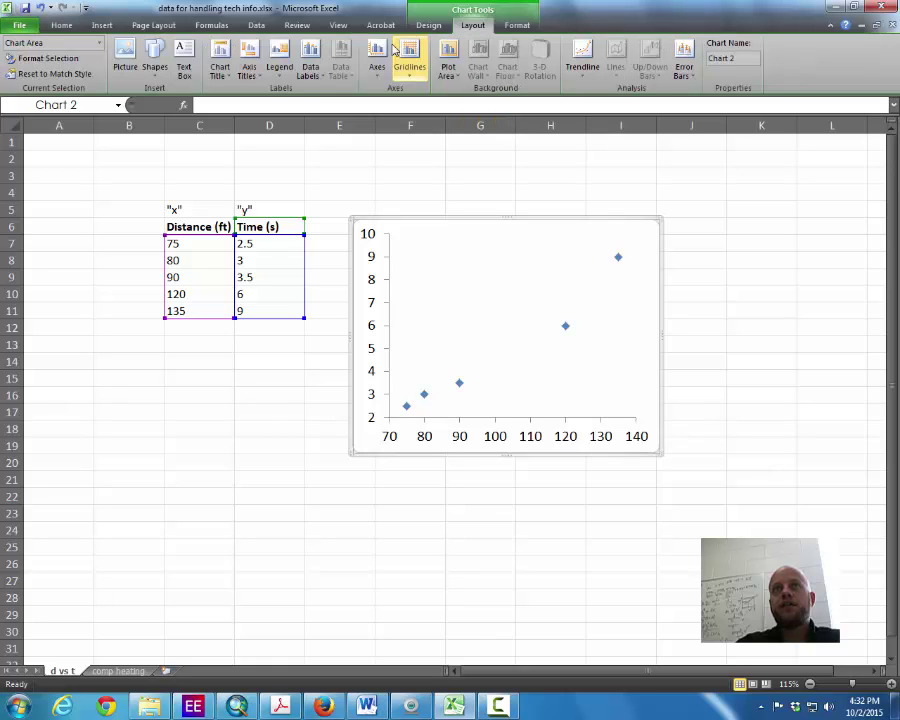
pyautogui.click(246, 80)
pyautogui.moveTo(267, 96)
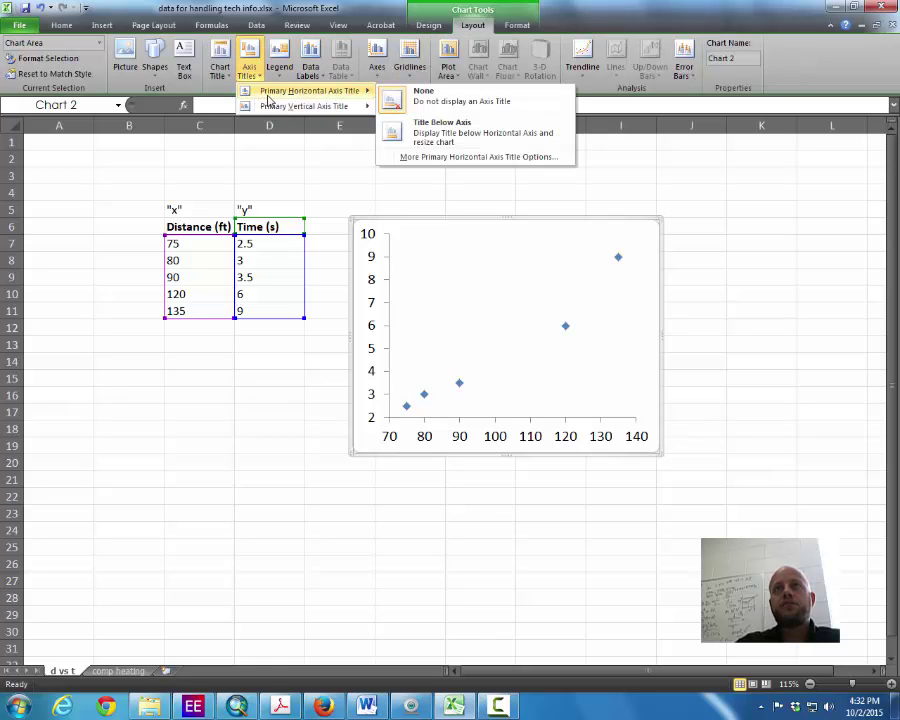
pyautogui.click(446, 136)
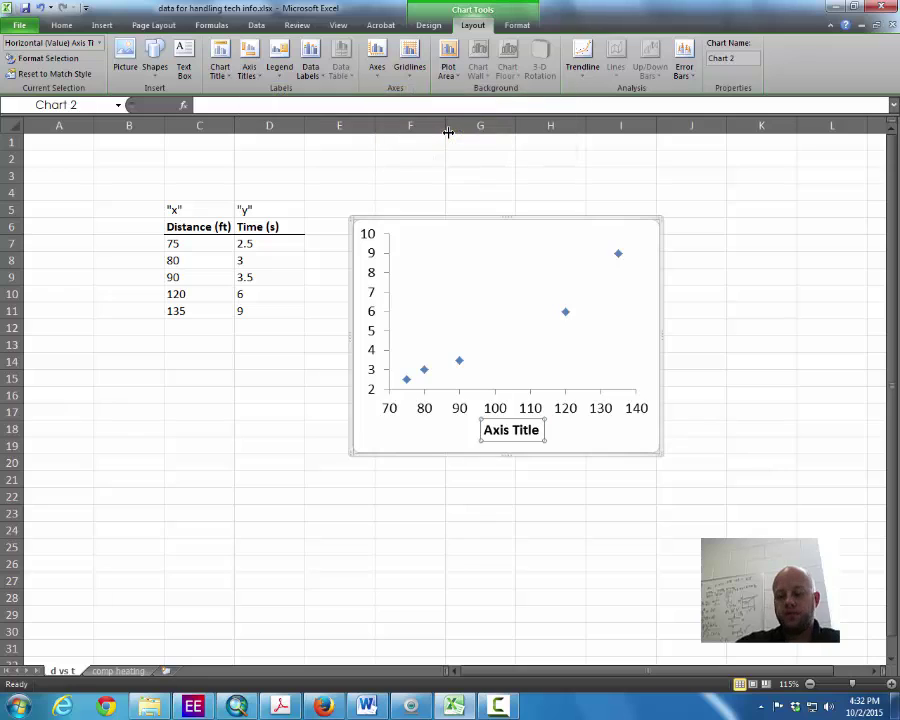
pyautogui.write('distan')
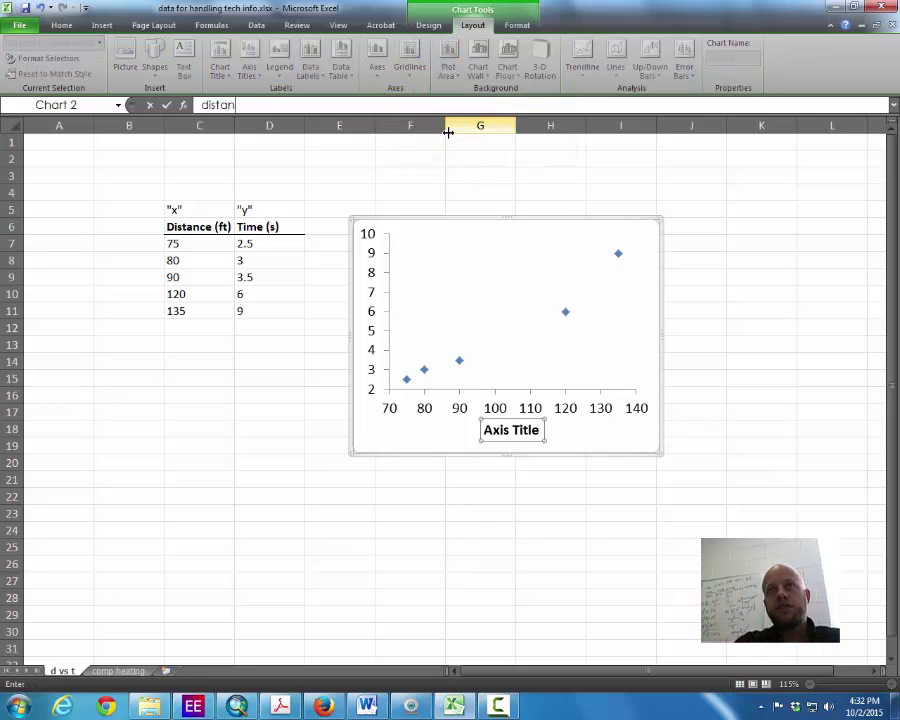
pyautogui.write('ce (ft)')
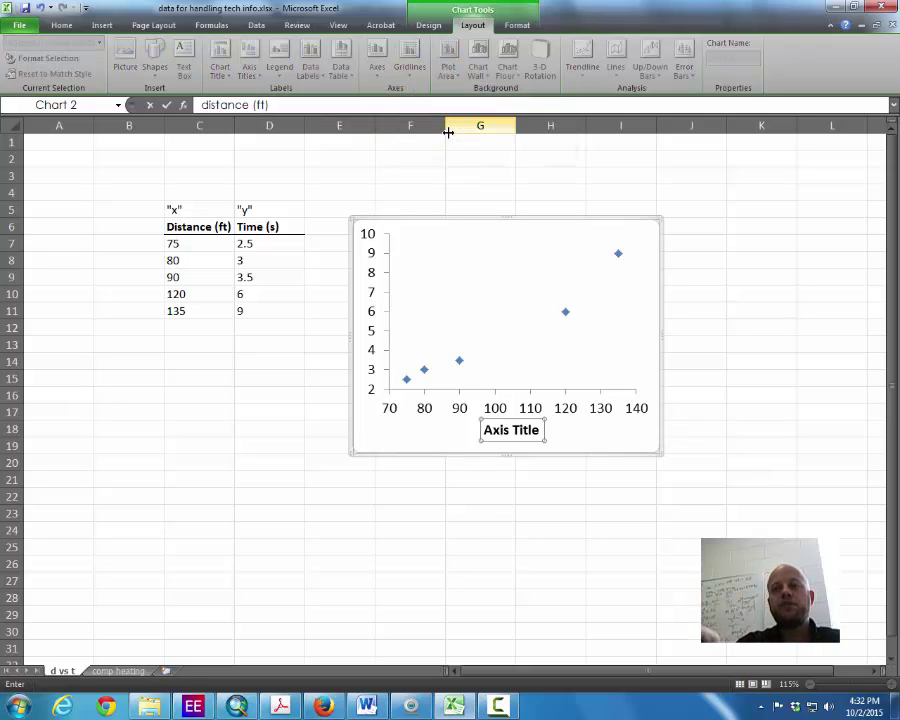
pyautogui.press('Return')
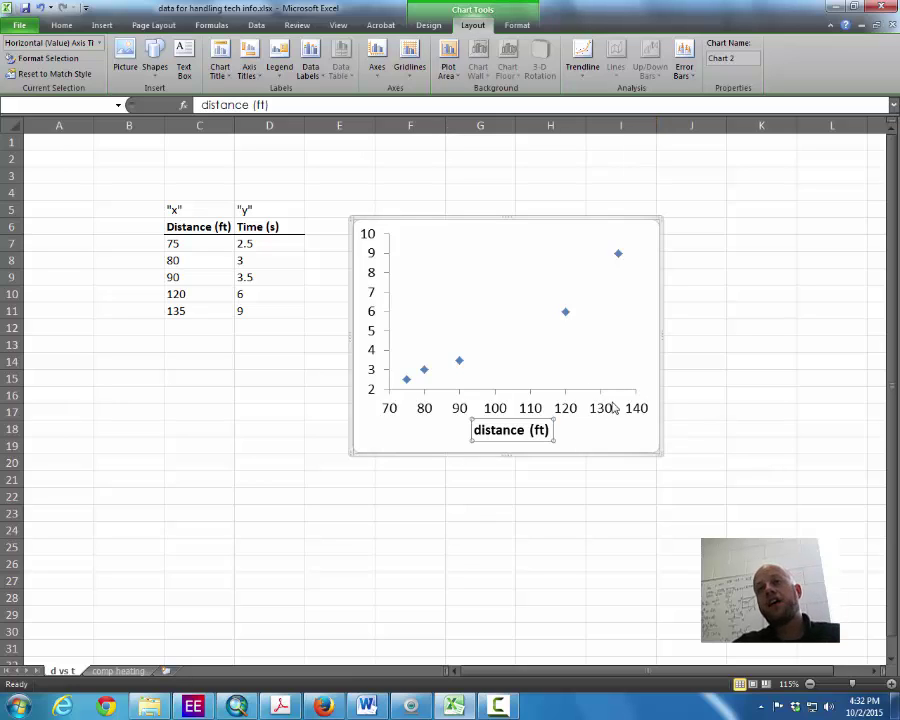
# - Add a rotated title to the scatter chart's vertical axis reading "time (s)"
pyautogui.click(258, 74)
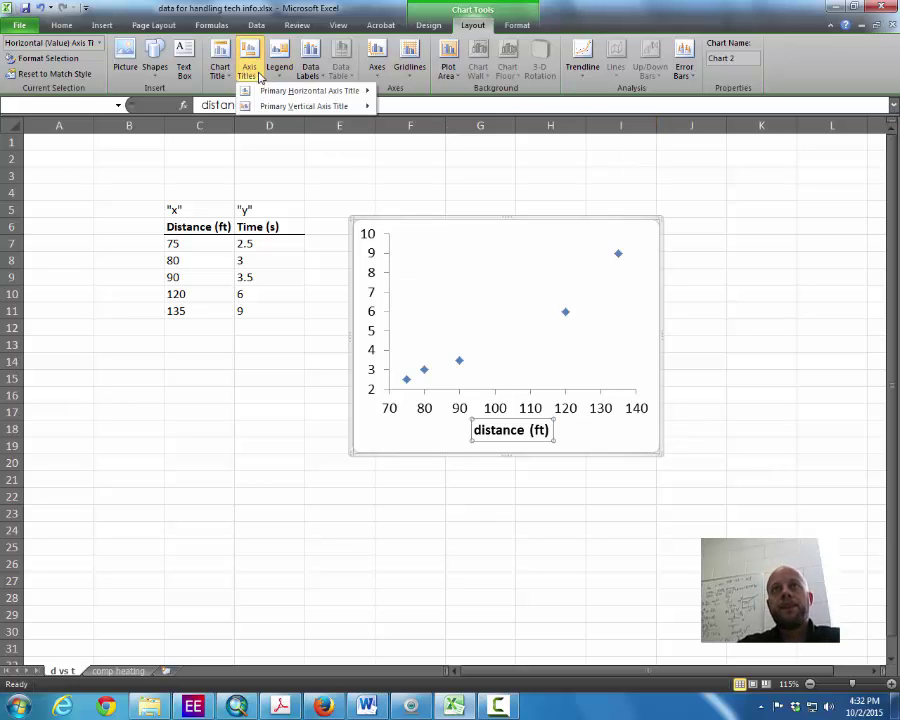
pyautogui.moveTo(362, 105)
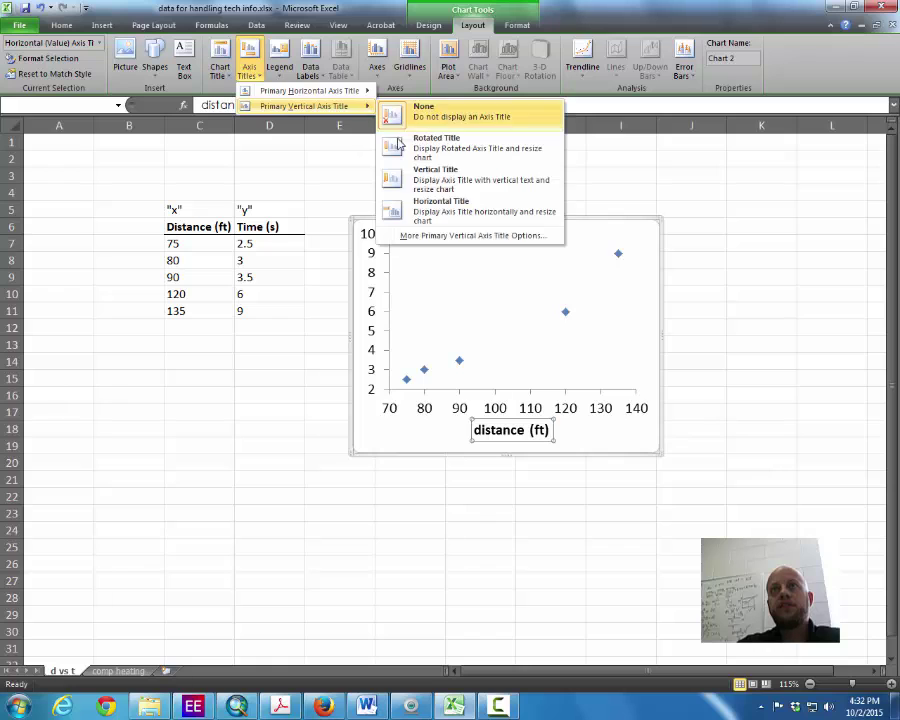
pyautogui.click(420, 144)
pyautogui.write('time (s')
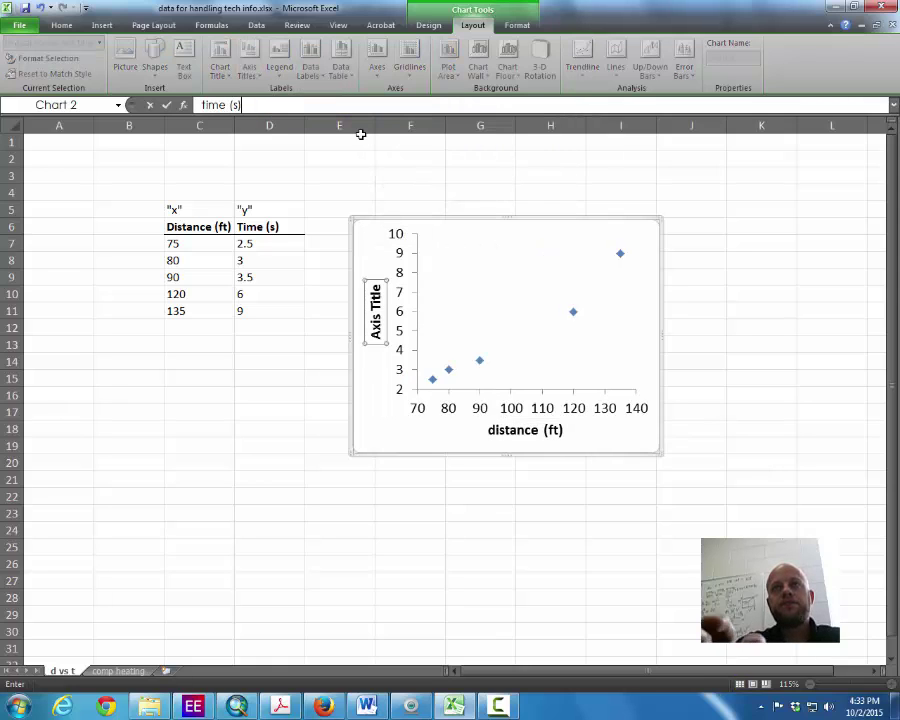
pyautogui.press('Return')
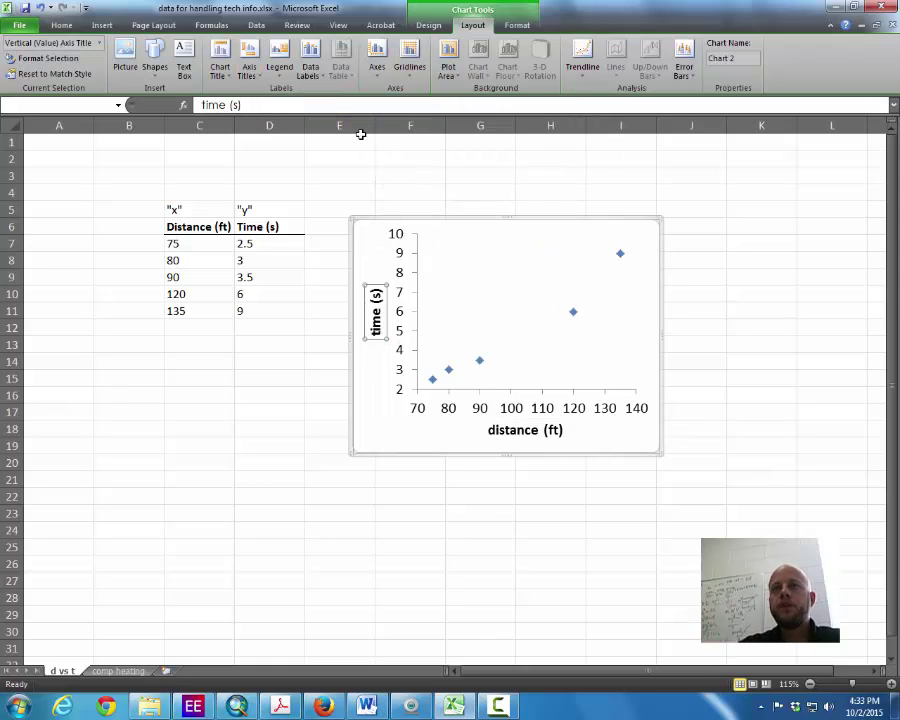
pyautogui.click(300, 450)
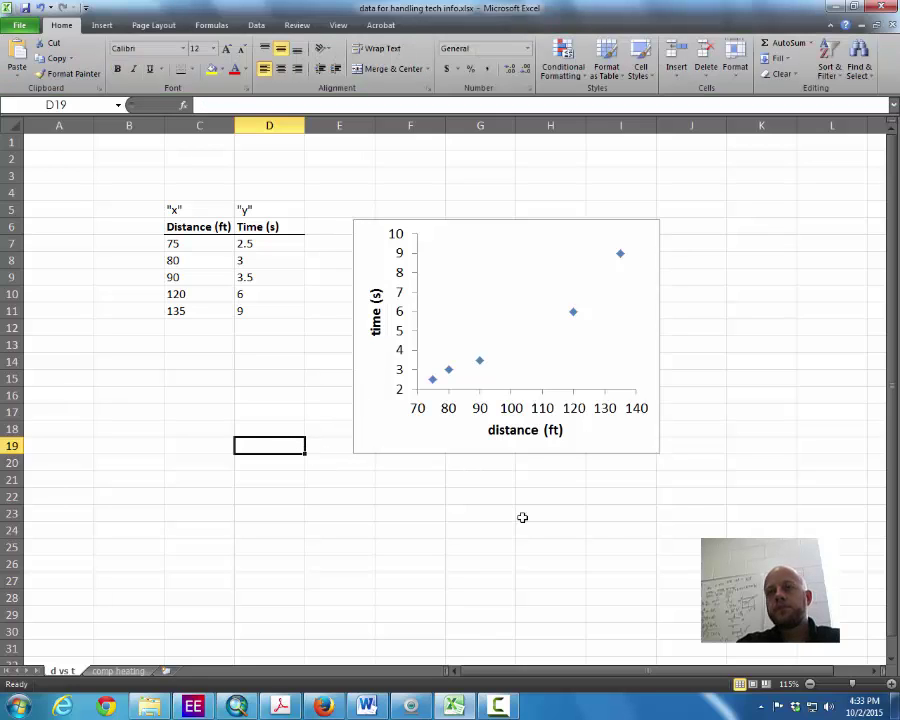
# - Enlarge the scatter chart so that it extends partway into column J and down to about row 21
pyautogui.click(650, 440)
pyautogui.moveTo(660, 336); pyautogui.dragTo(683, 330)
pyautogui.moveTo(516, 456); pyautogui.dragTo(516, 476)
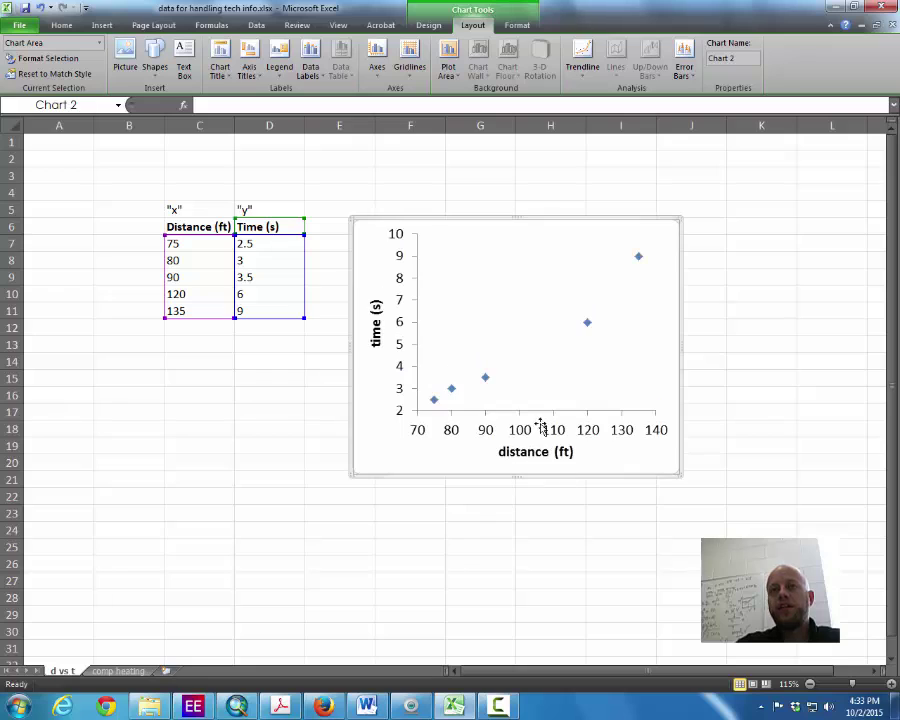
# - Add primary horizontal and primary vertical major gridlines to the scatter chart
pyautogui.click(533, 345)
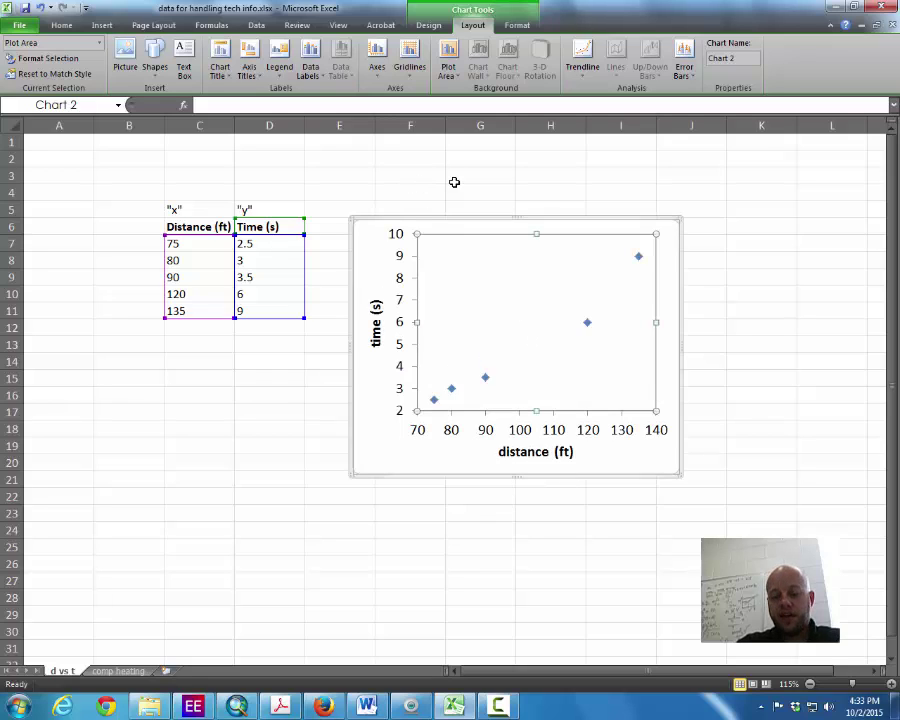
pyautogui.click(410, 62)
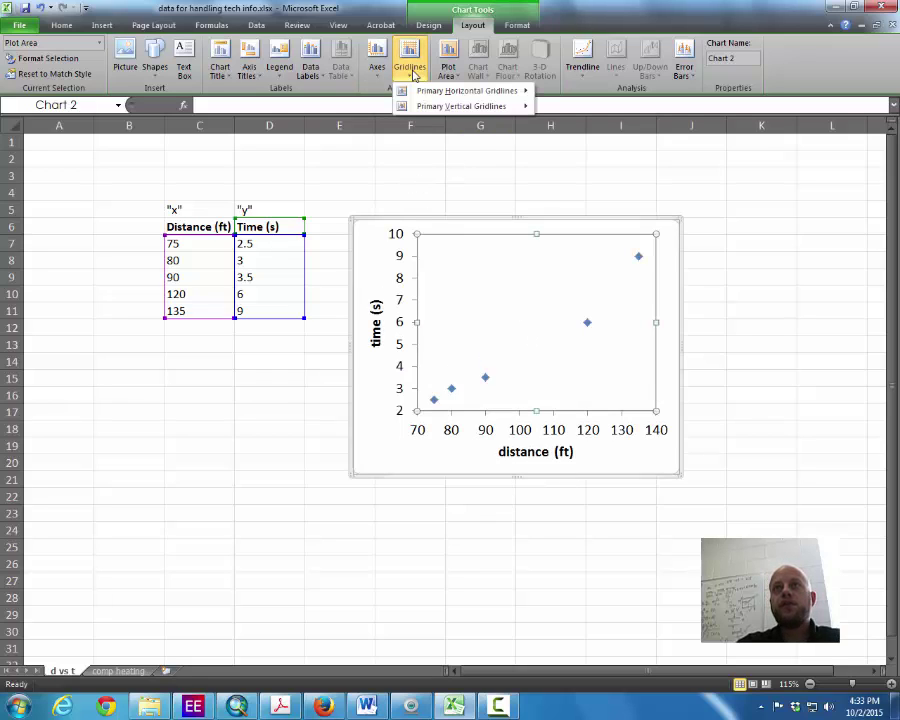
pyautogui.moveTo(435, 96)
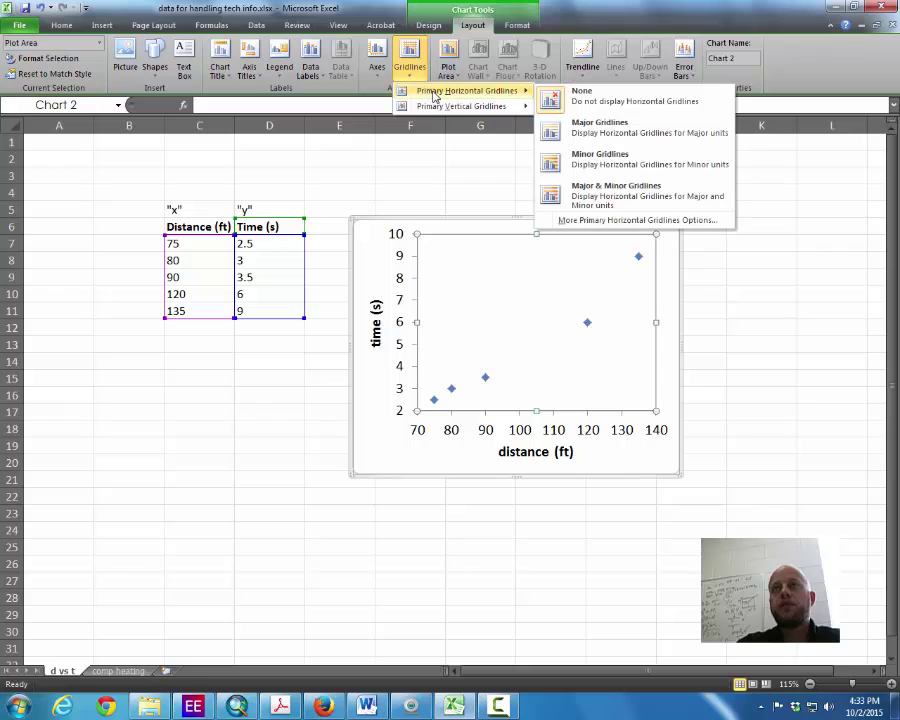
pyautogui.click(598, 128)
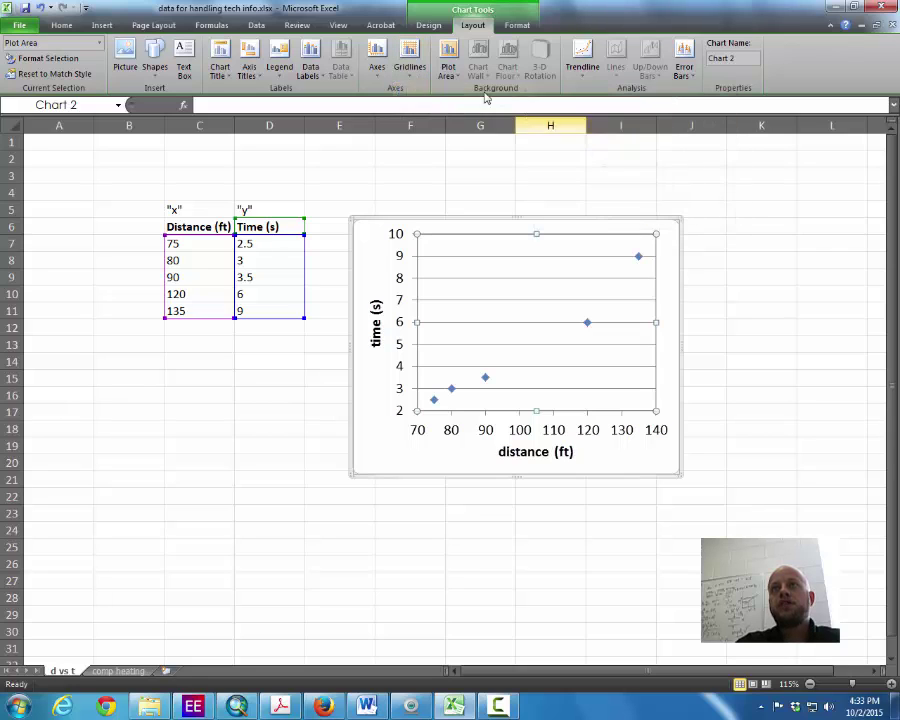
pyautogui.click(410, 62)
pyautogui.moveTo(450, 111)
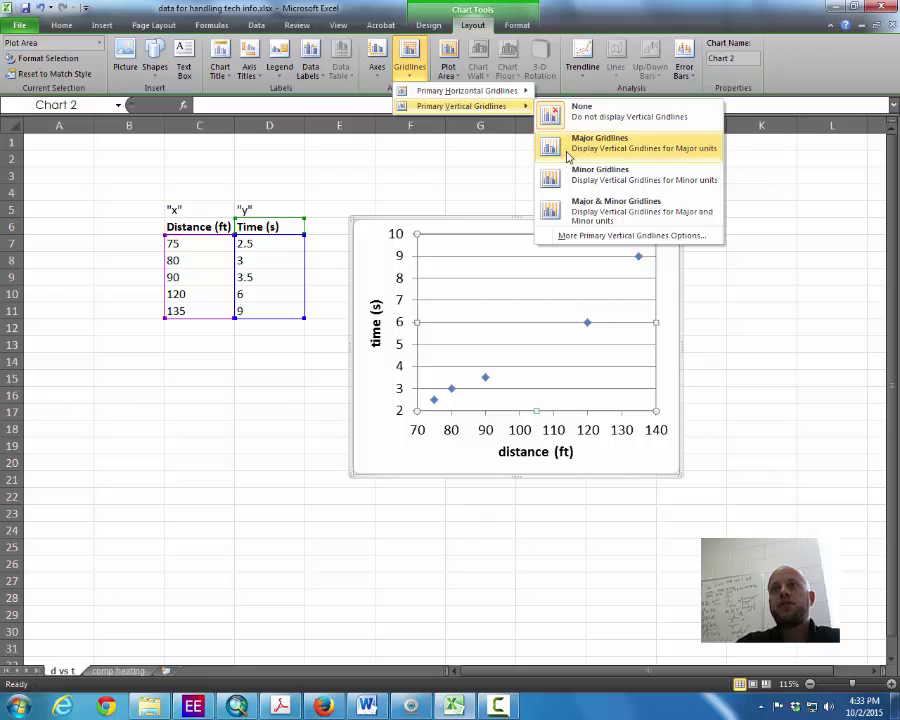
pyautogui.click(566, 148)
# - Format the scatter chart's vertical major gridlines as solid gray lines
pyautogui.rightClick(486, 253)
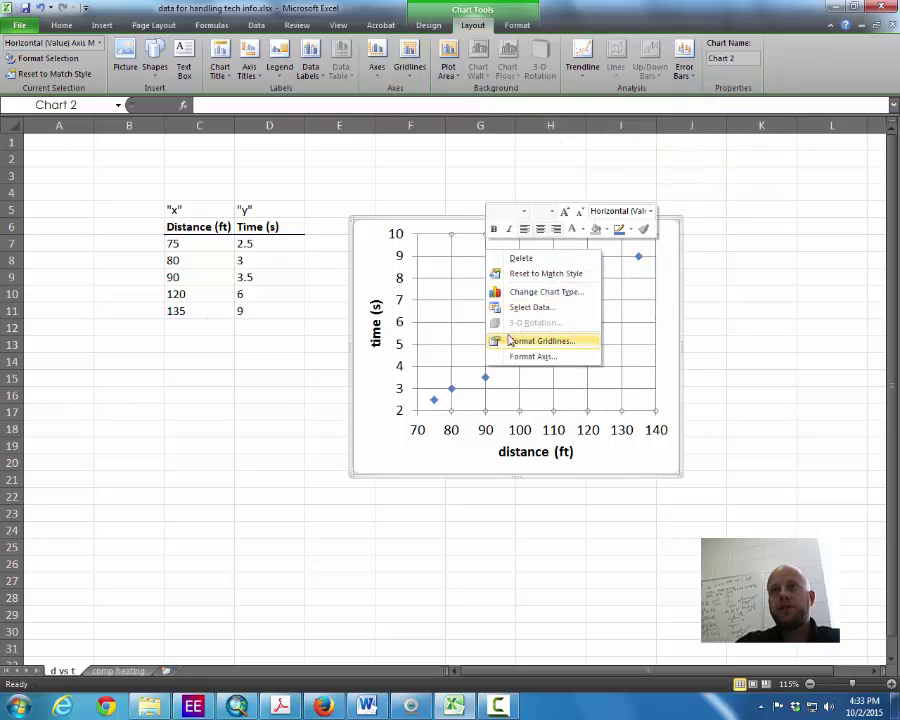
pyautogui.click(522, 340)
pyautogui.click(403, 221)
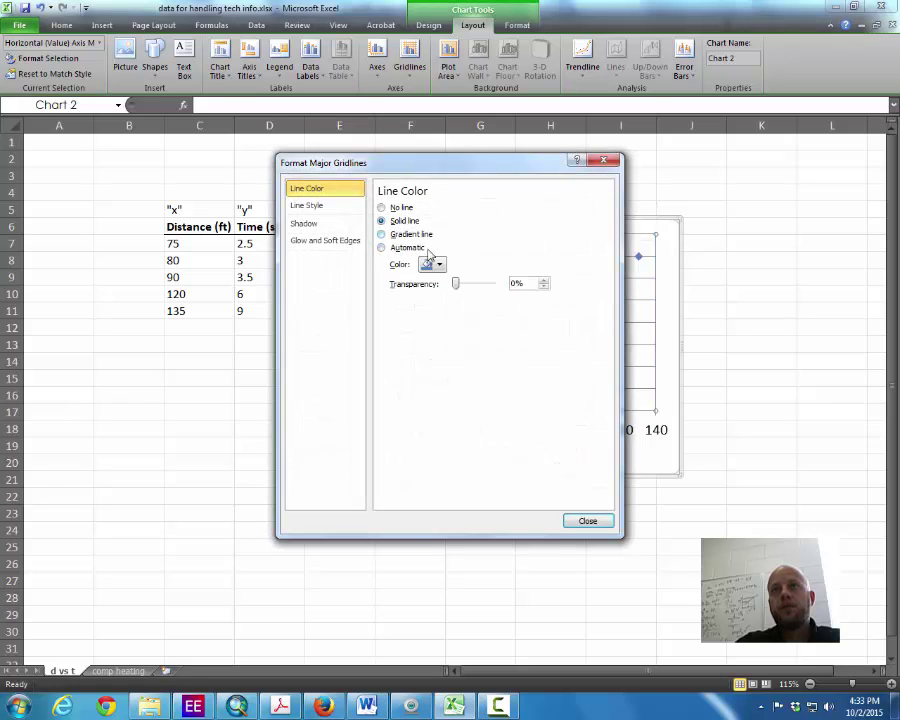
pyautogui.click(433, 262)
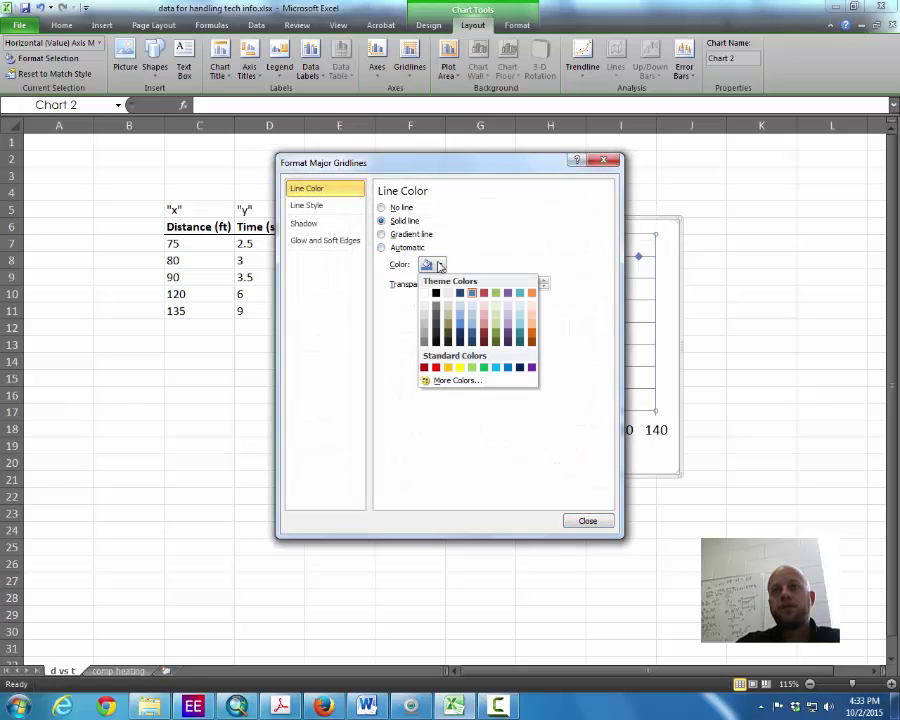
pyautogui.click(548, 491)
pyautogui.click(587, 521)
pyautogui.click(550, 530)
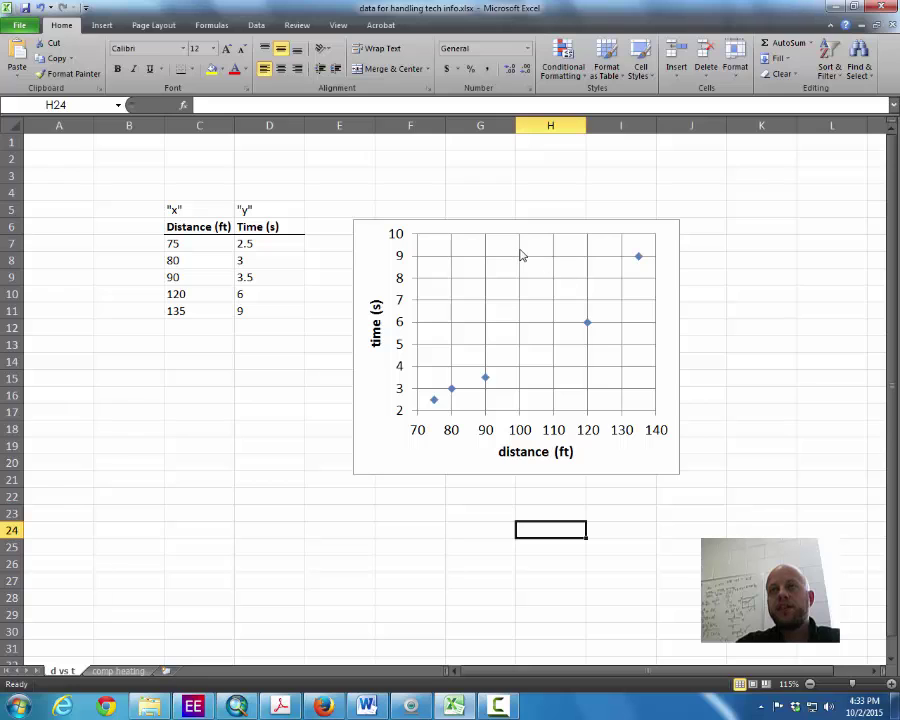
pyautogui.click(520, 255)
pyautogui.rightClick(522, 252)
pyautogui.click(550, 337)
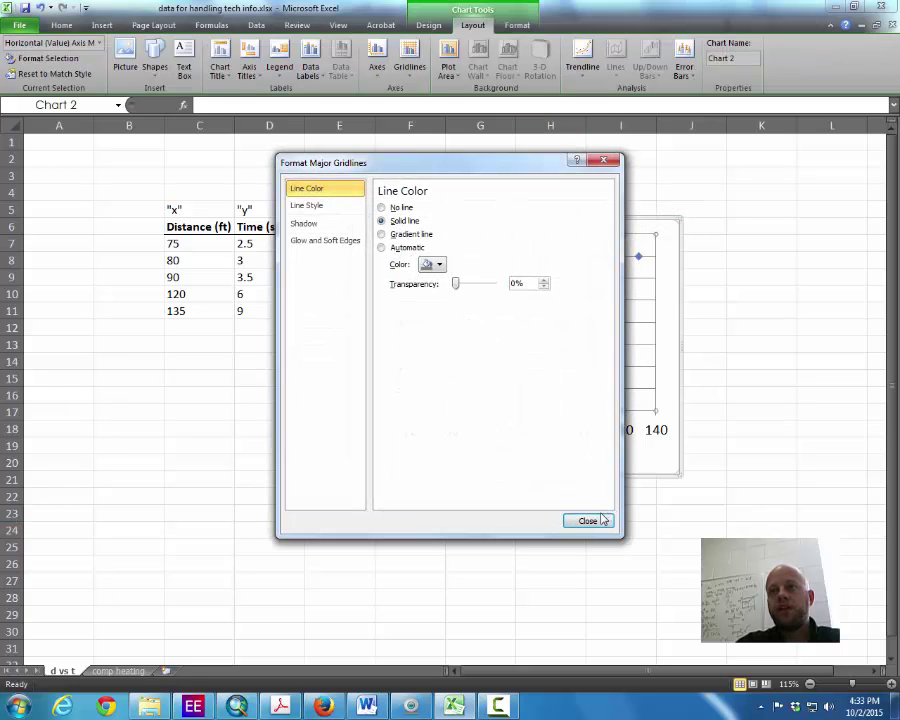
pyautogui.click(607, 519)
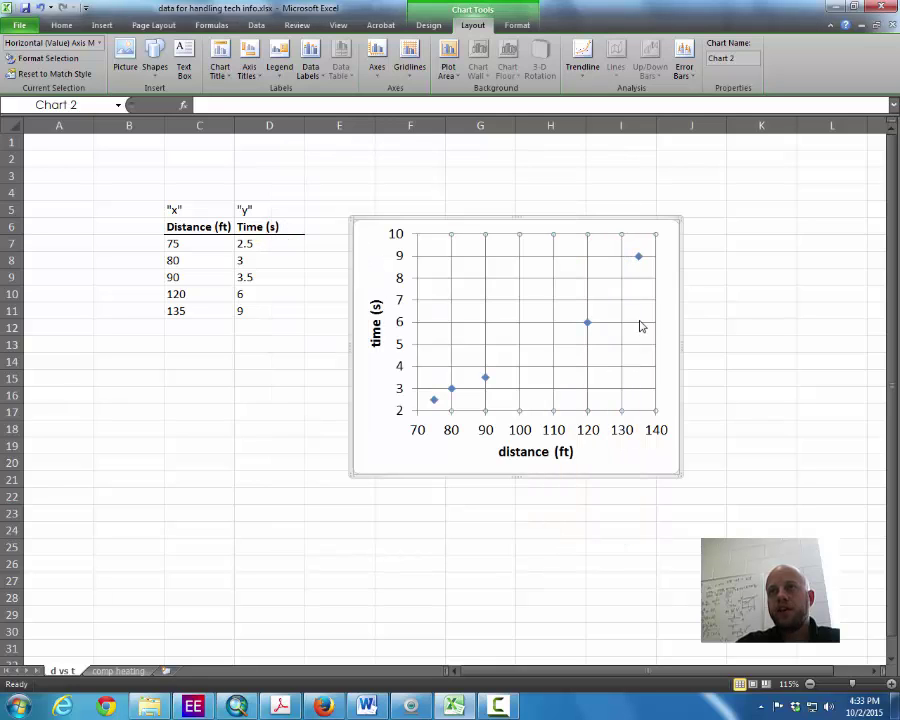
# - Format the scatter chart's horizontal major gridlines as solid lines
pyautogui.click(640, 322)
pyautogui.rightClick(642, 327)
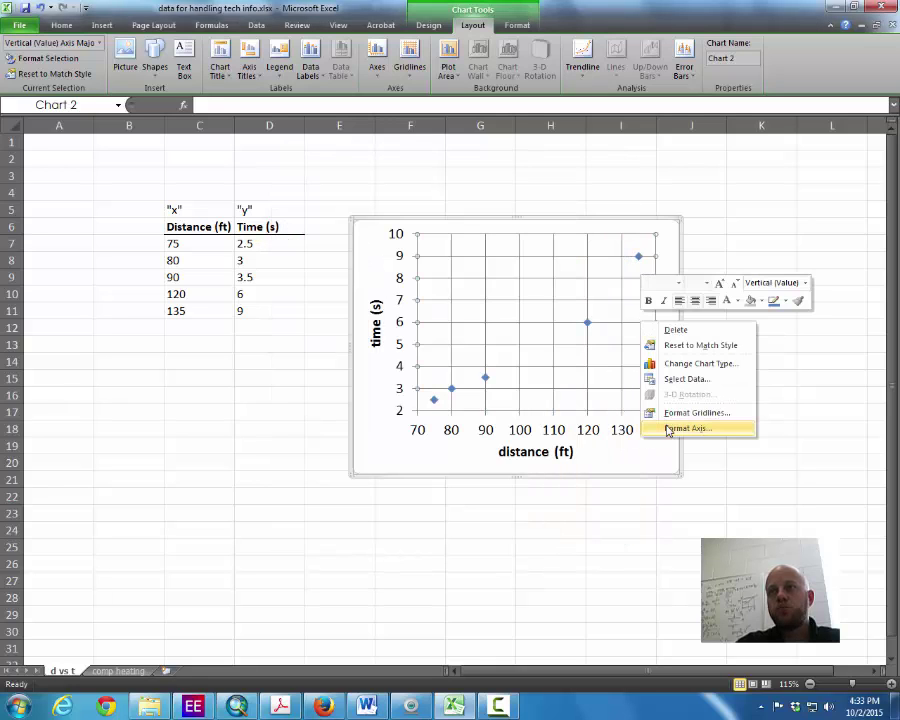
pyautogui.click(676, 413)
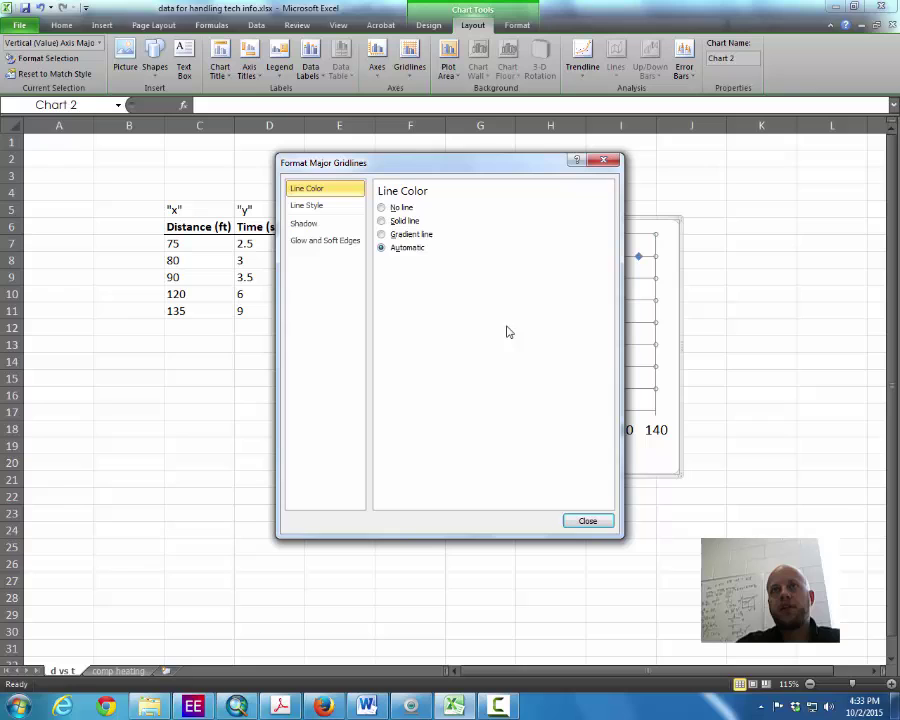
pyautogui.click(405, 221)
pyautogui.click(590, 522)
pyautogui.click(620, 562)
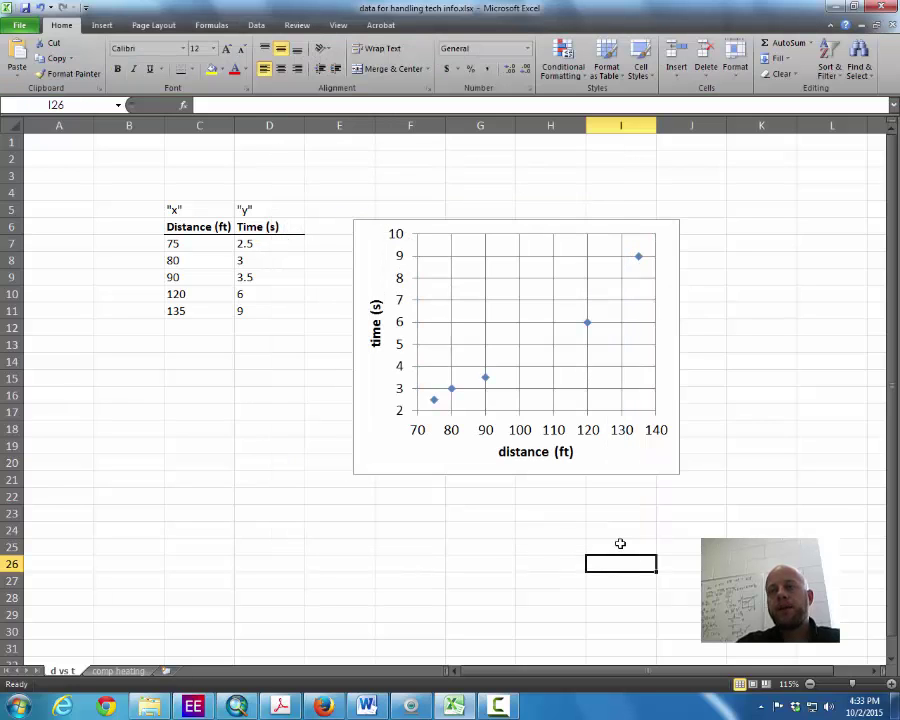
# - Give the scatter chart's plot area a solid black border
pyautogui.click(562, 402)
pyautogui.rightClick(528, 413)
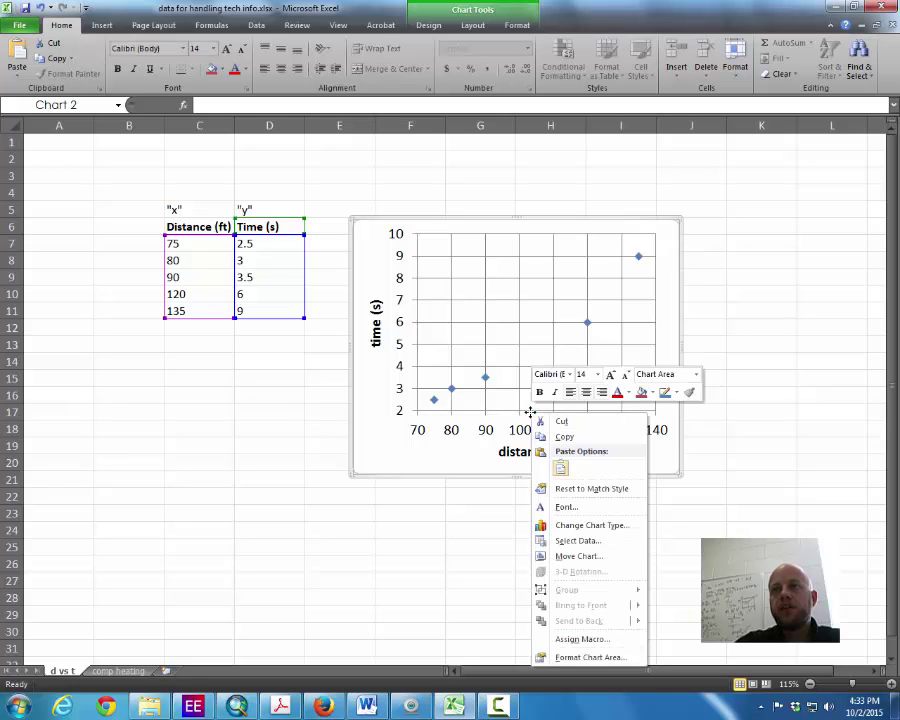
pyautogui.click(502, 411)
pyautogui.rightClick(503, 414)
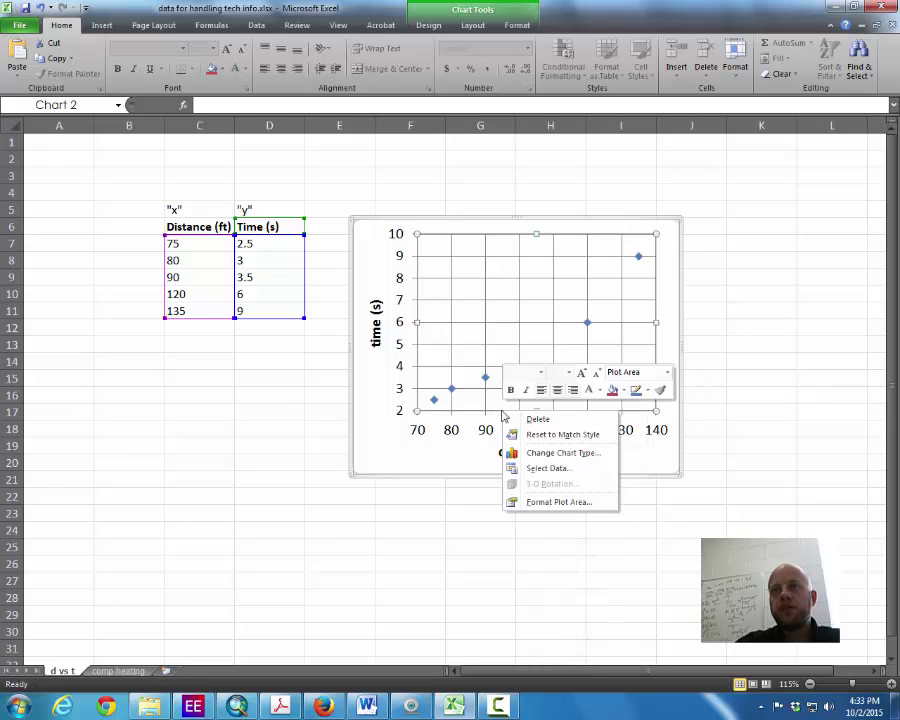
pyautogui.click(540, 502)
pyautogui.click(340, 208)
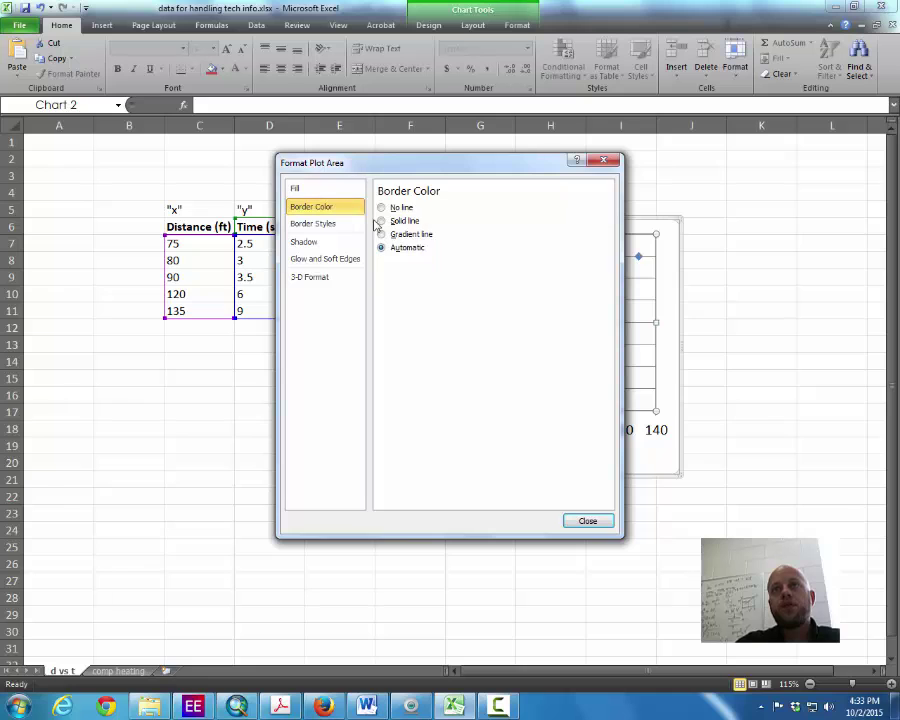
pyautogui.click(388, 222)
pyautogui.click(427, 264)
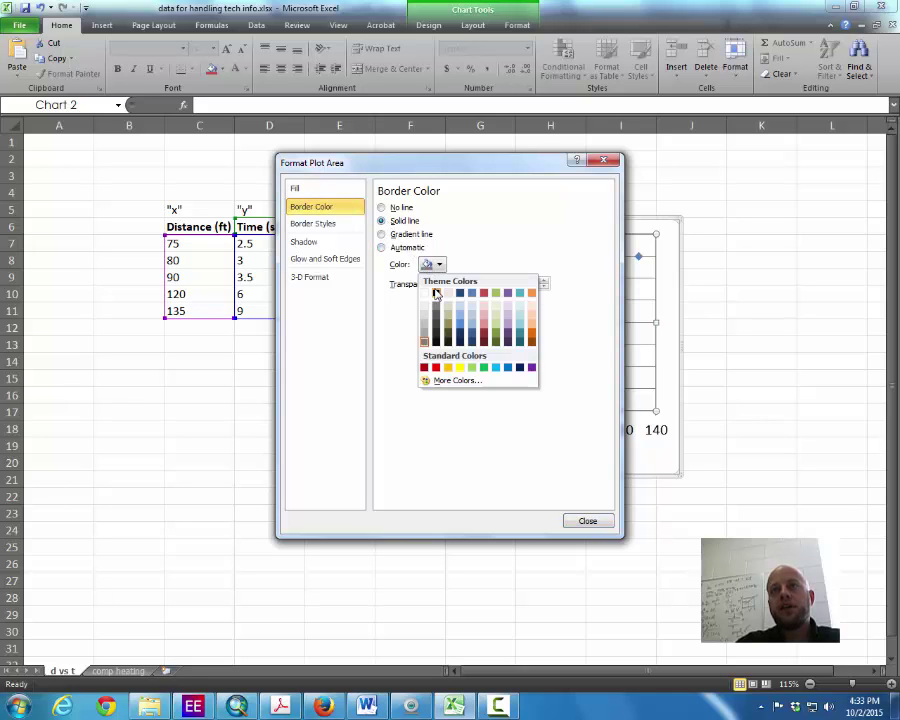
pyautogui.click(436, 292)
pyautogui.click(588, 520)
pyautogui.click(605, 560)
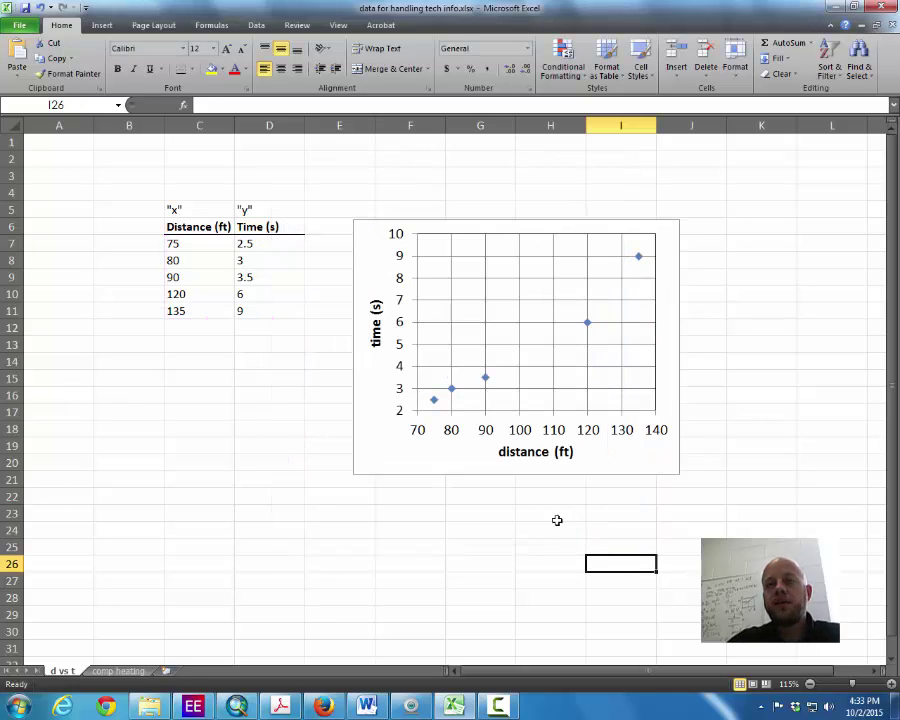
# - Remove the outer border of the scatter chart by setting the chart area's border color to no line
pyautogui.click(376, 453)
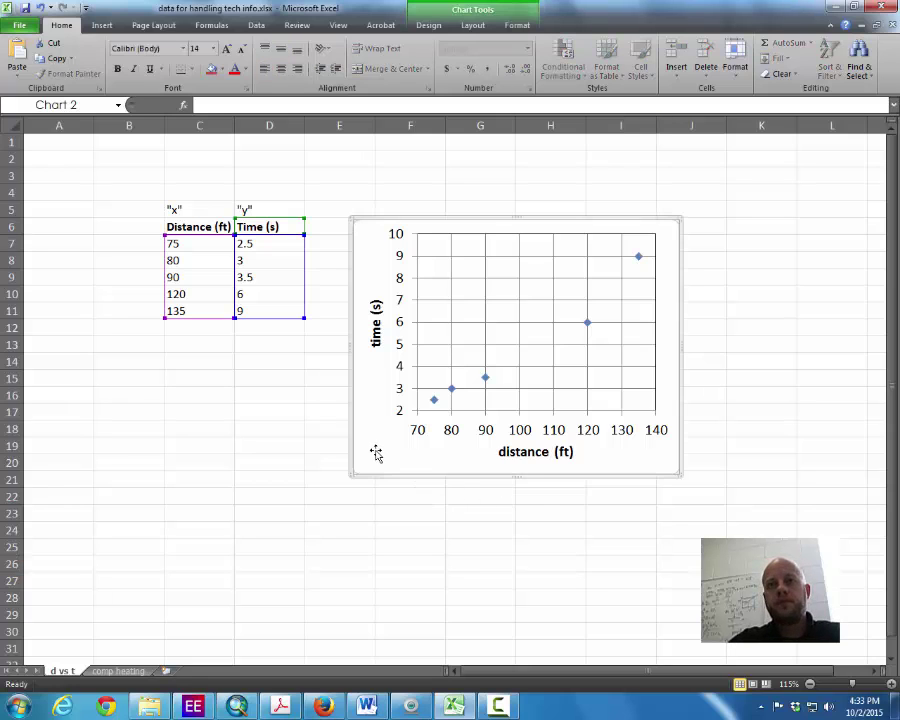
pyautogui.rightClick(376, 453)
pyautogui.click(420, 440)
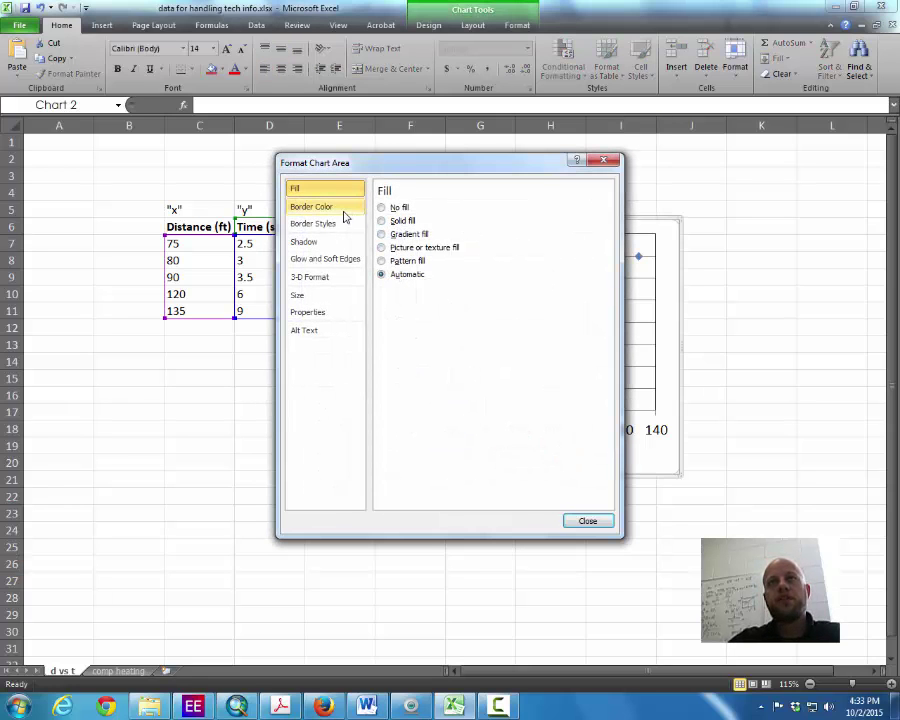
pyautogui.click(330, 206)
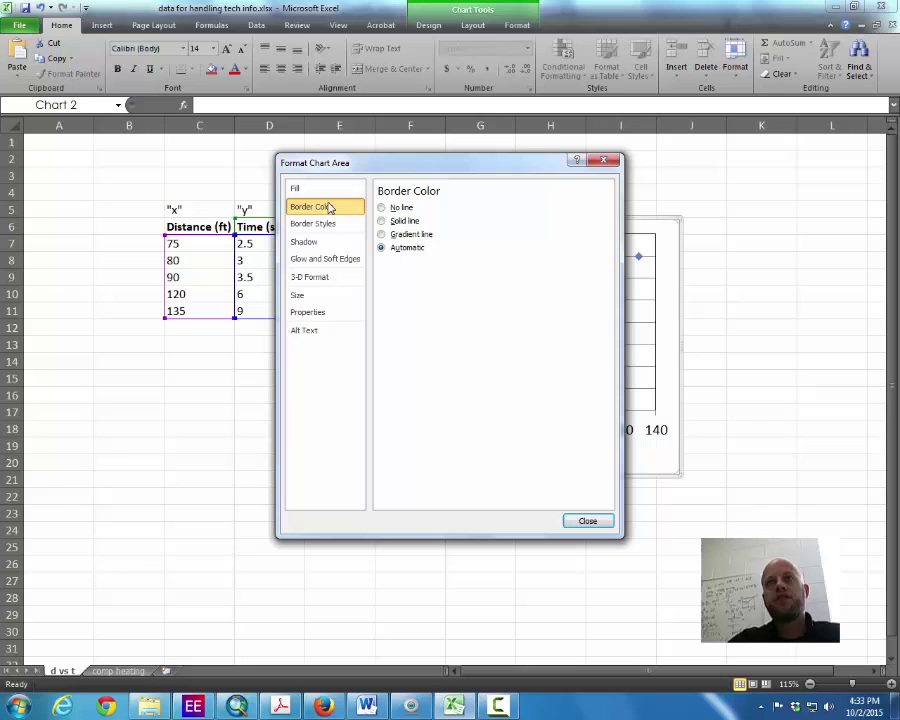
pyautogui.click(381, 207)
pyautogui.click(588, 521)
pyautogui.click(588, 544)
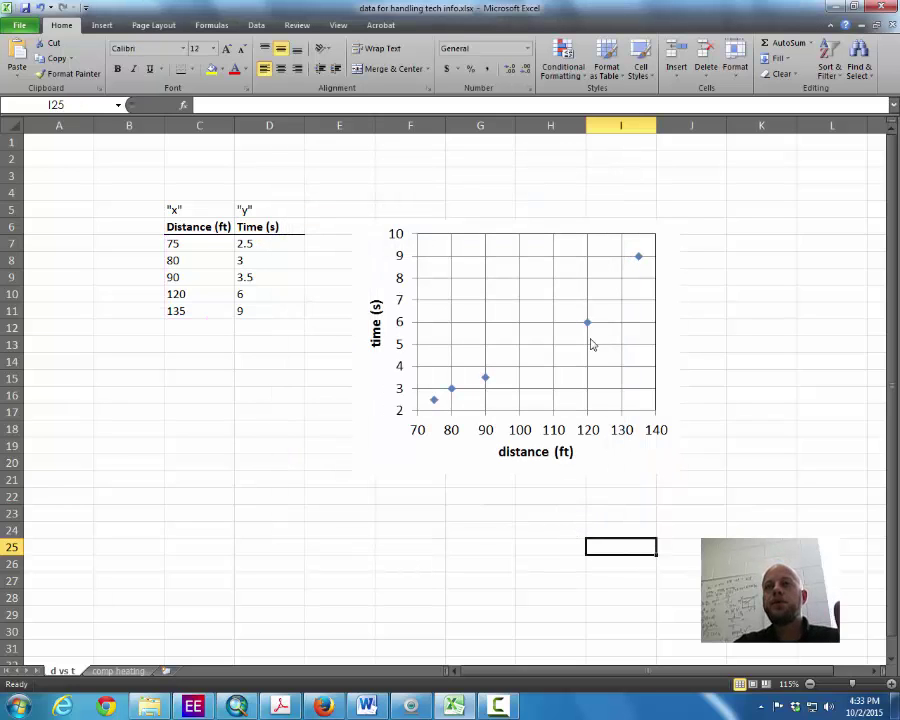
# - Change the data series markers to the built-in circle type with no fill
pyautogui.doubleClick(487, 381)
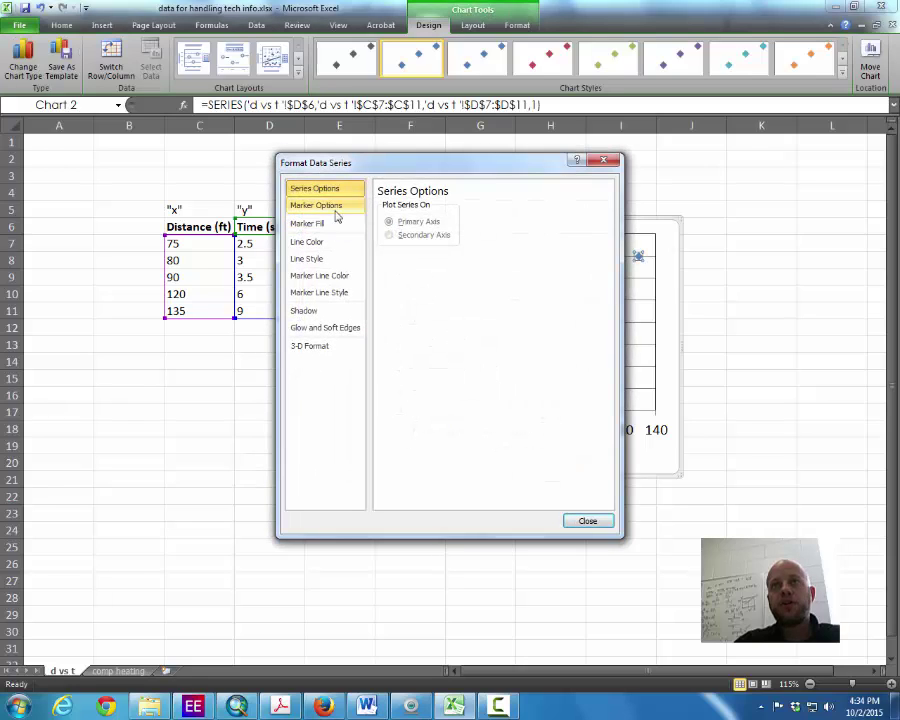
pyautogui.click(330, 207)
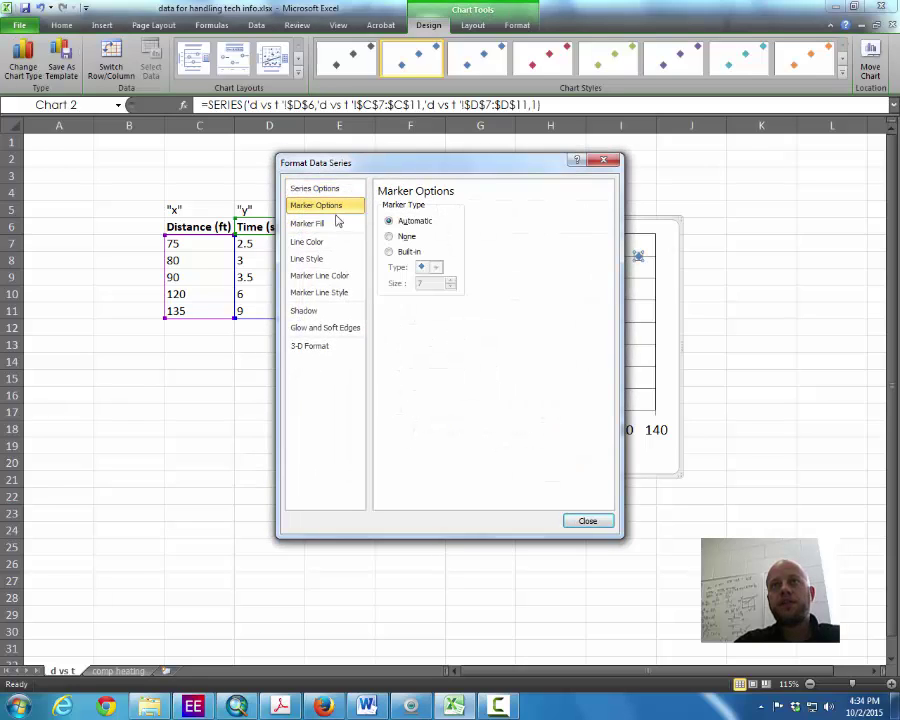
pyautogui.click(409, 252)
pyautogui.click(435, 267)
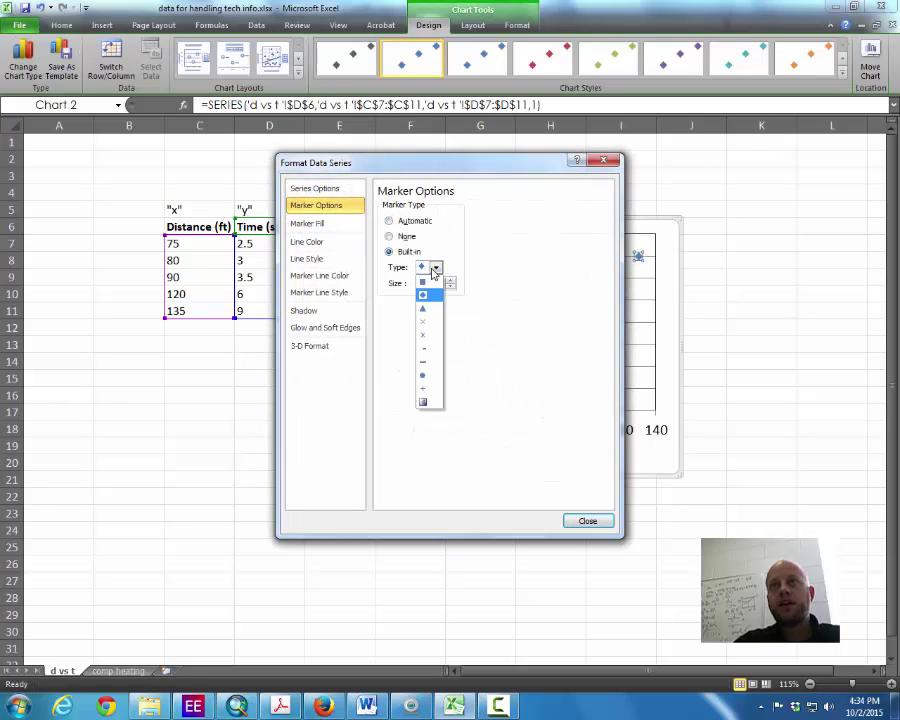
pyautogui.click(430, 377)
pyautogui.click(338, 243)
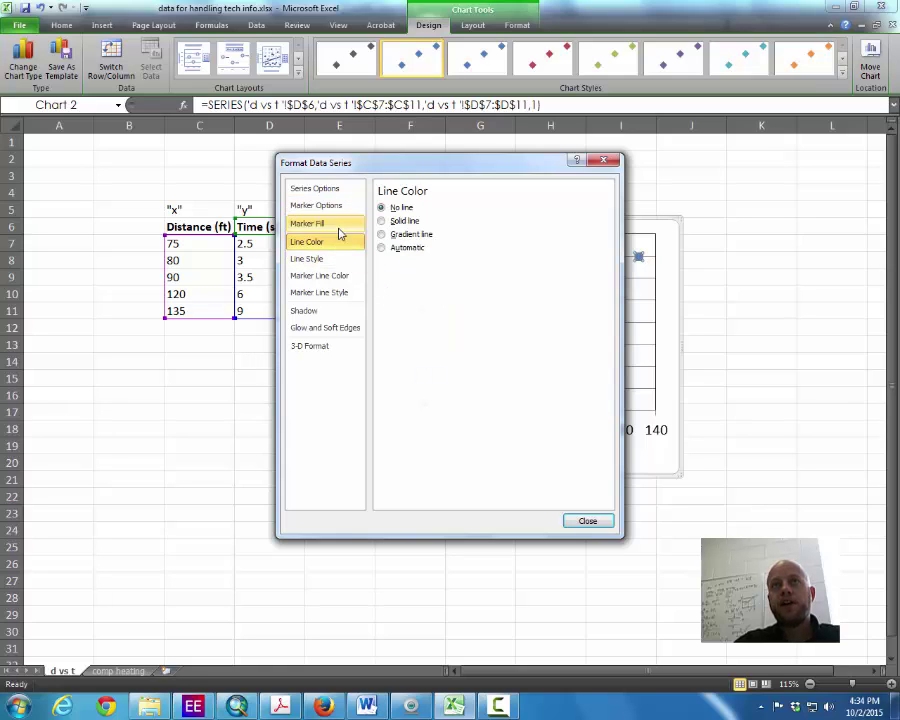
pyautogui.click(338, 225)
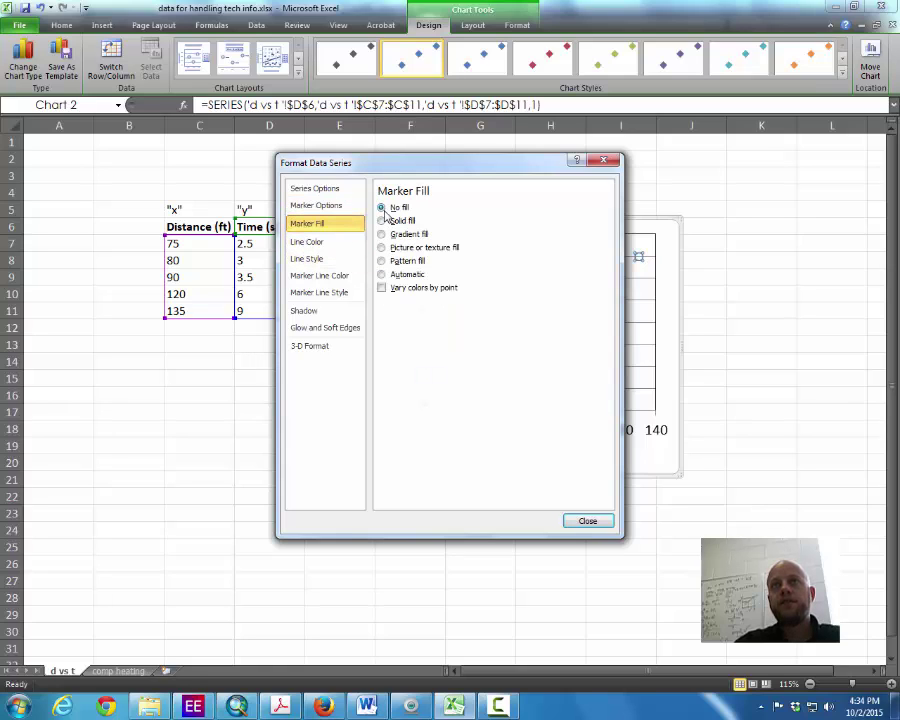
# - Try a solid line connecting the data series points and return the series to no line
pyautogui.click(338, 241)
pyautogui.click(398, 222)
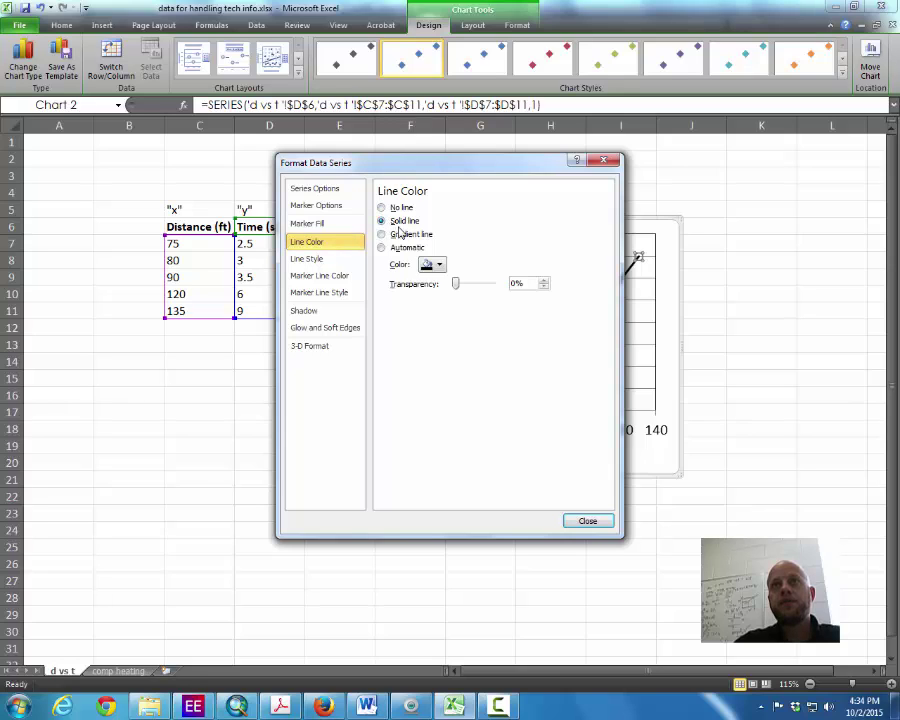
pyautogui.click(402, 208)
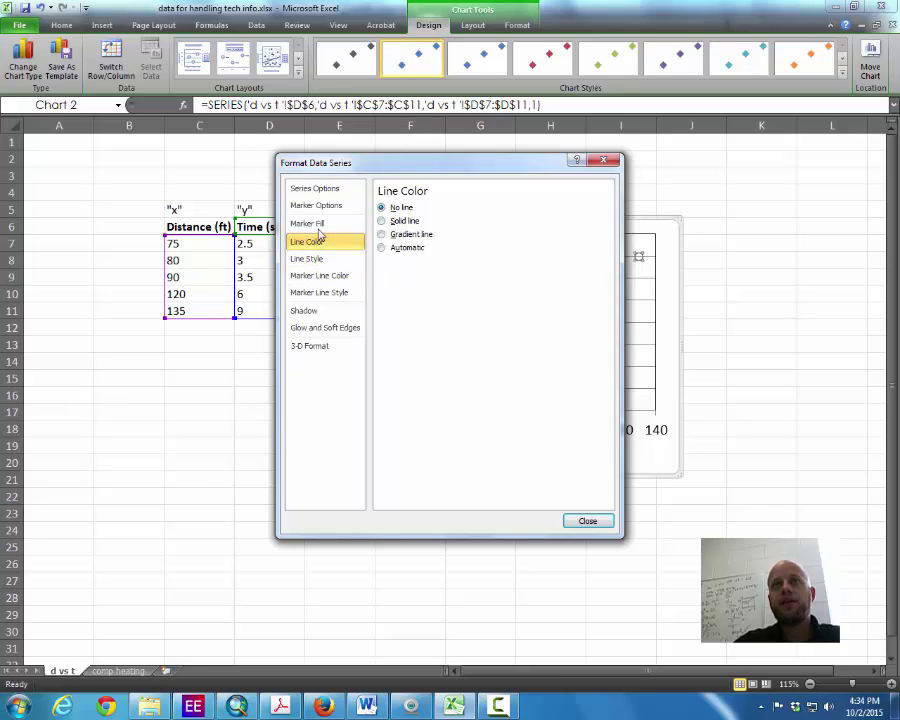
# - Set the data series' marker outline to a solid blue line
pyautogui.click(325, 275)
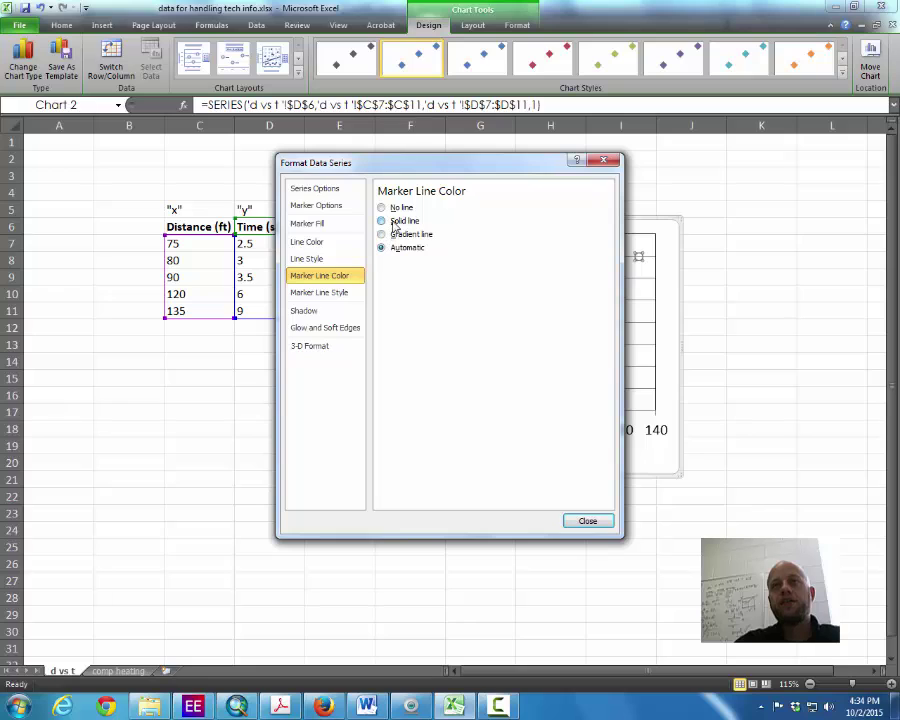
pyautogui.click(396, 224)
pyautogui.click(431, 266)
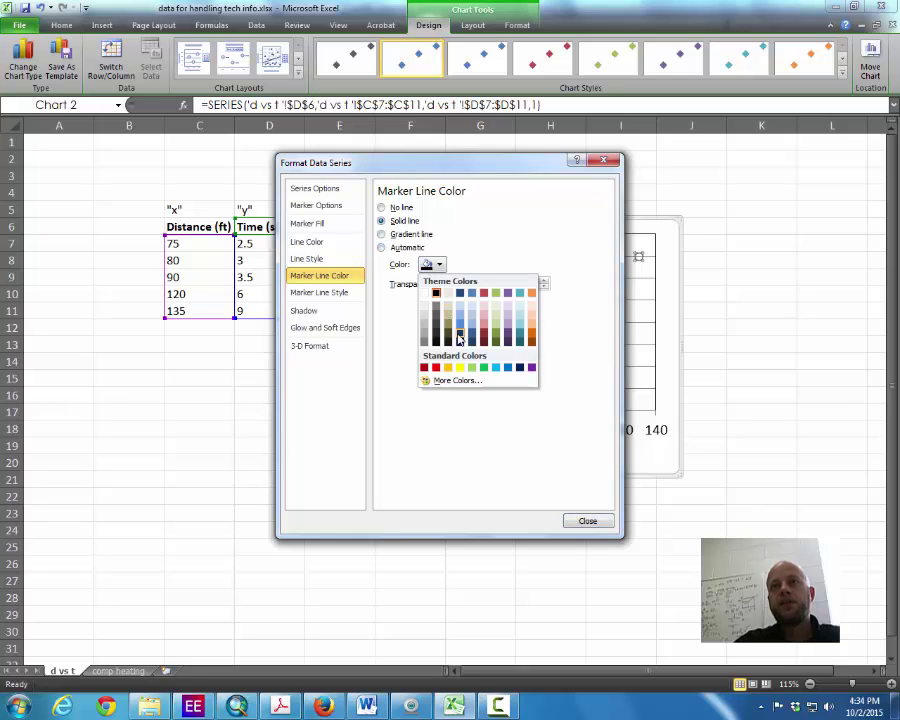
pyautogui.click(459, 320)
pyautogui.click(350, 300)
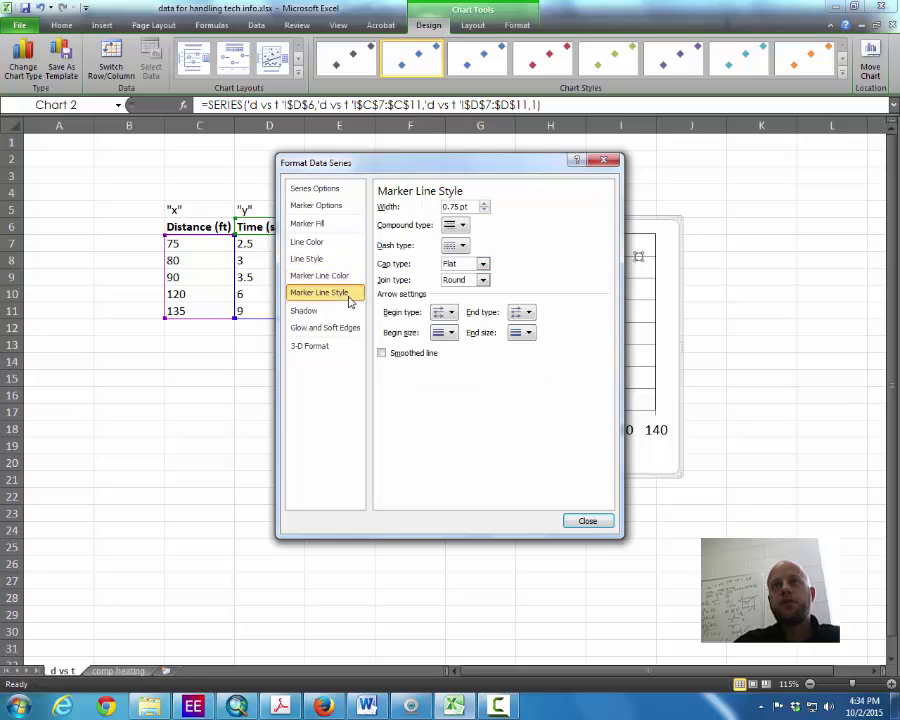
pyautogui.click(582, 521)
pyautogui.click(574, 544)
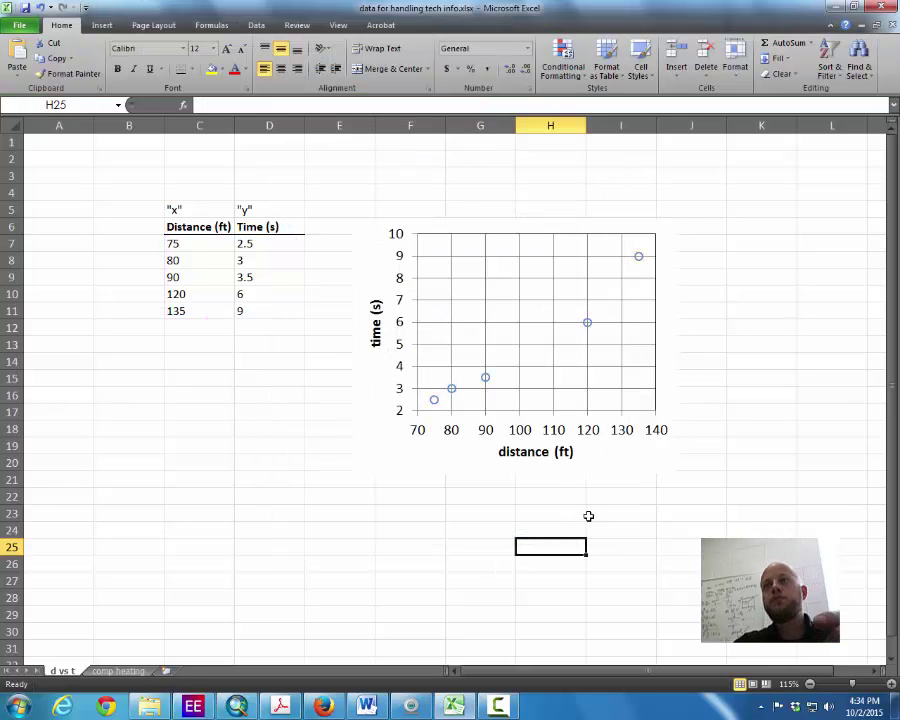
# - Narrow the scatter chart so its right side ends at the edge of column I, and copy the chart
pyautogui.click(470, 228)
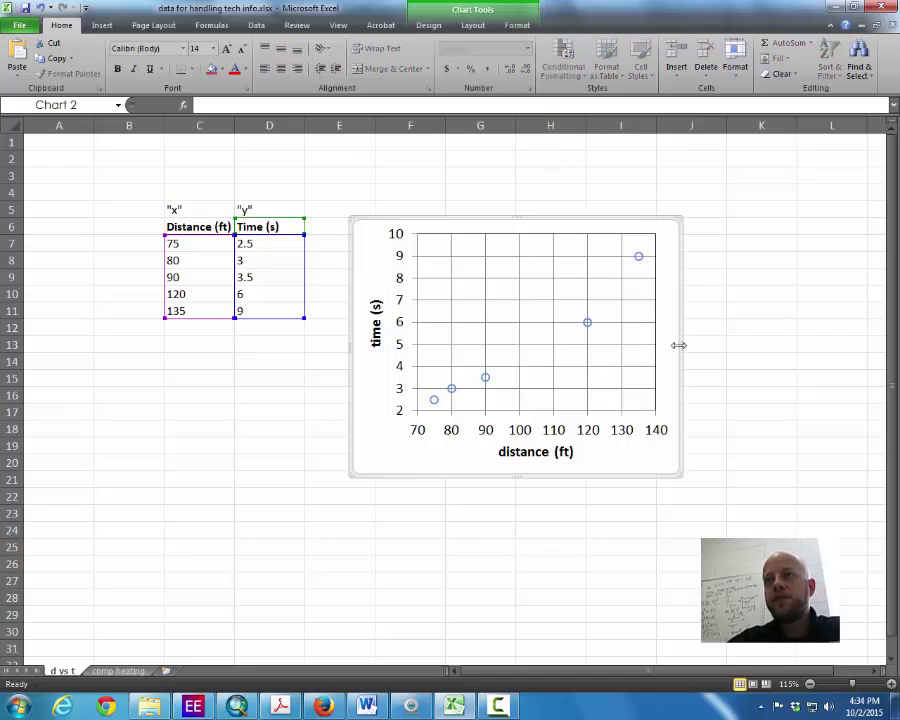
pyautogui.moveTo(681, 345); pyautogui.dragTo(656, 345)
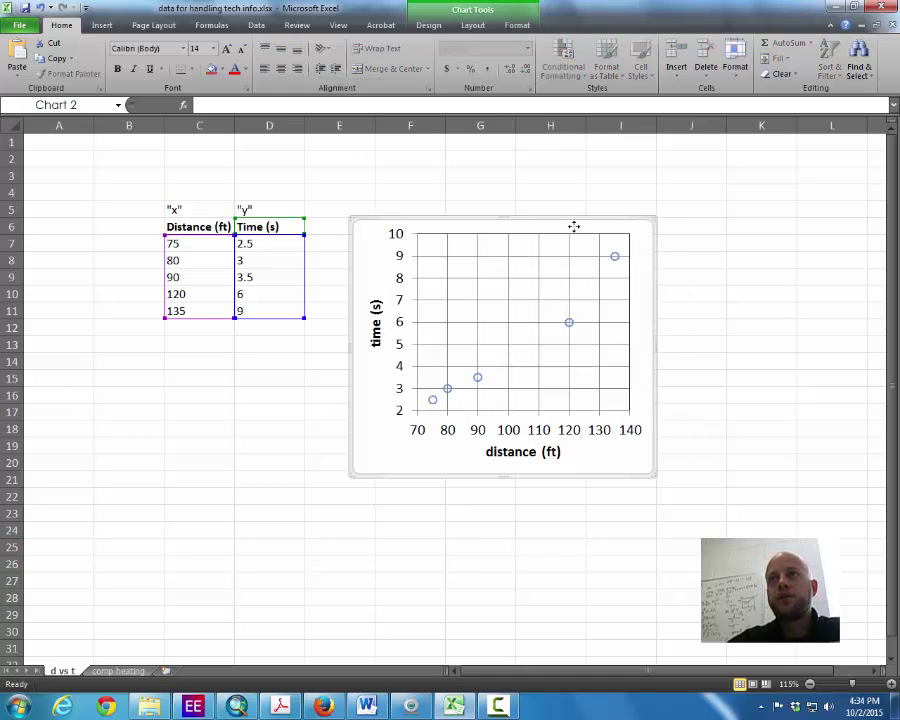
pyautogui.rightClick(573, 227)
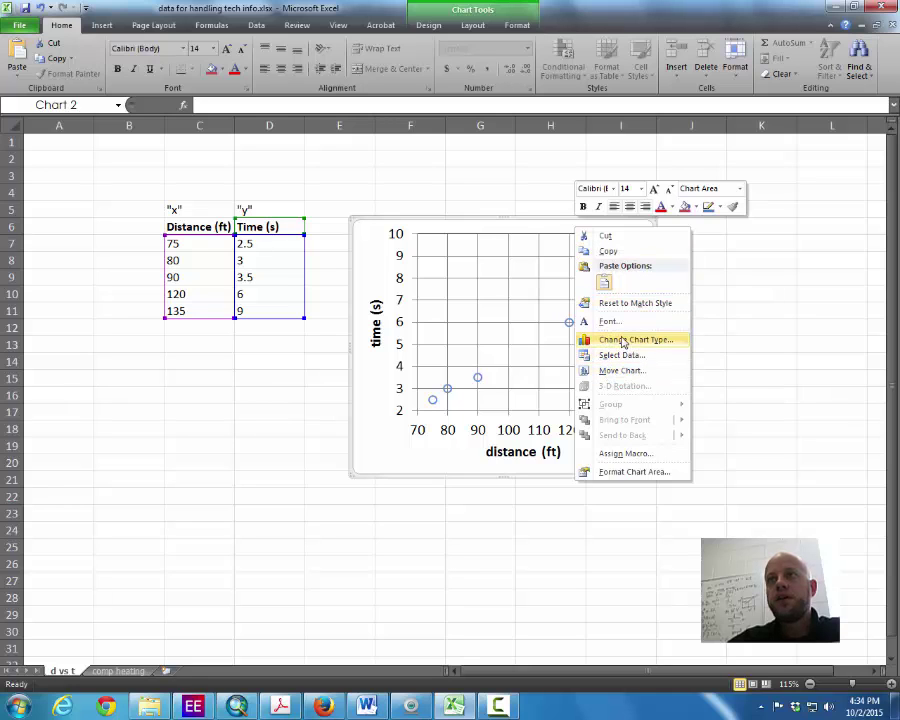
pyautogui.click(608, 251)
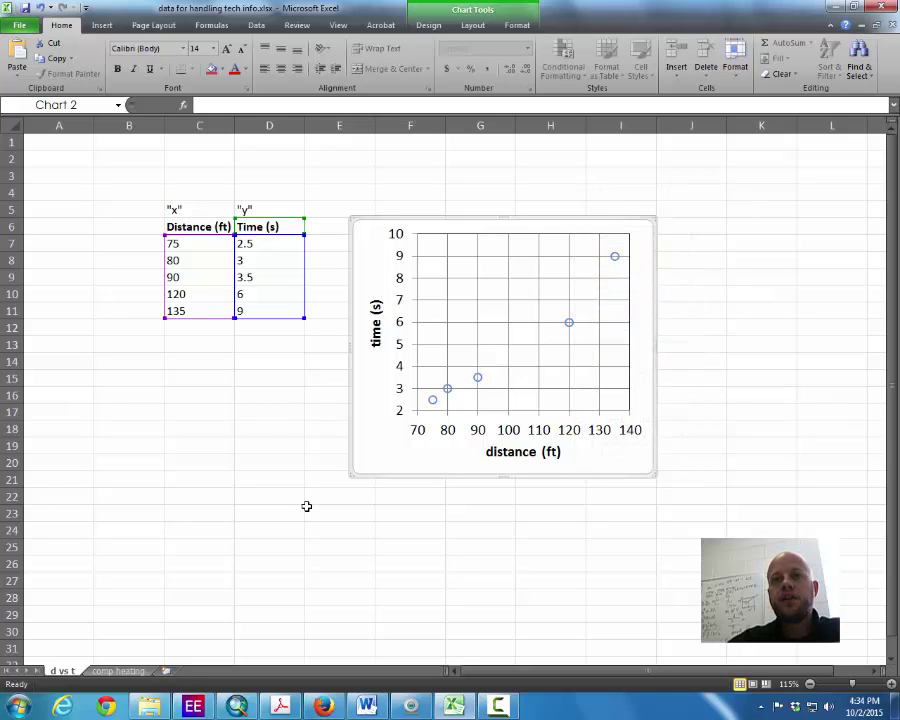
# - Switch to Microsoft Word, create a blank document and paste the copied chart into it as a picture
pyautogui.hotkey('alt', 'Tab')
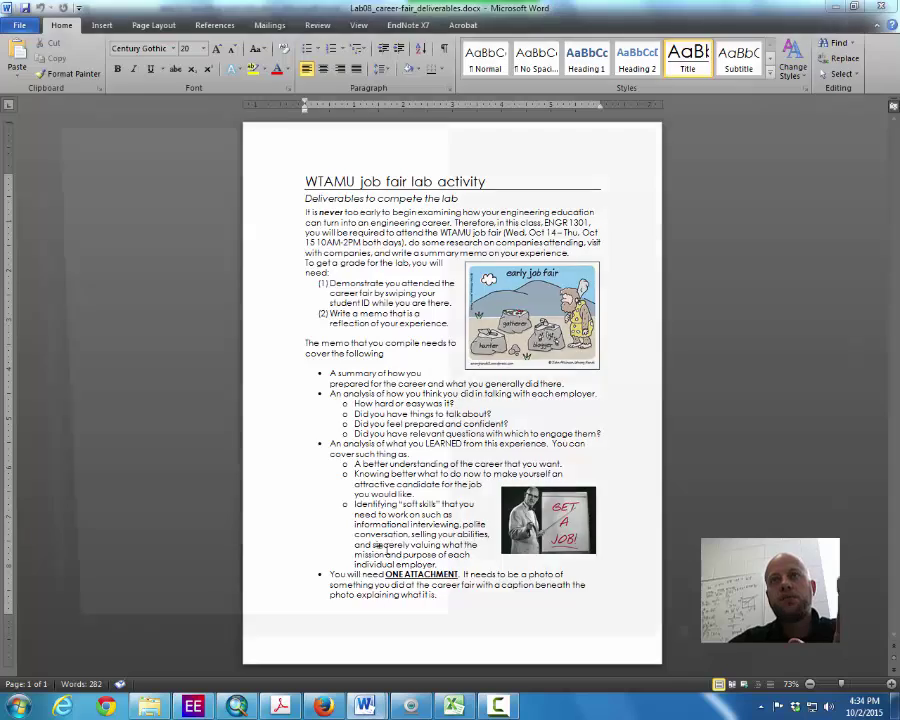
pyautogui.hotkey('ctrl', 'n')
pyautogui.scroll(4, 183, 348)
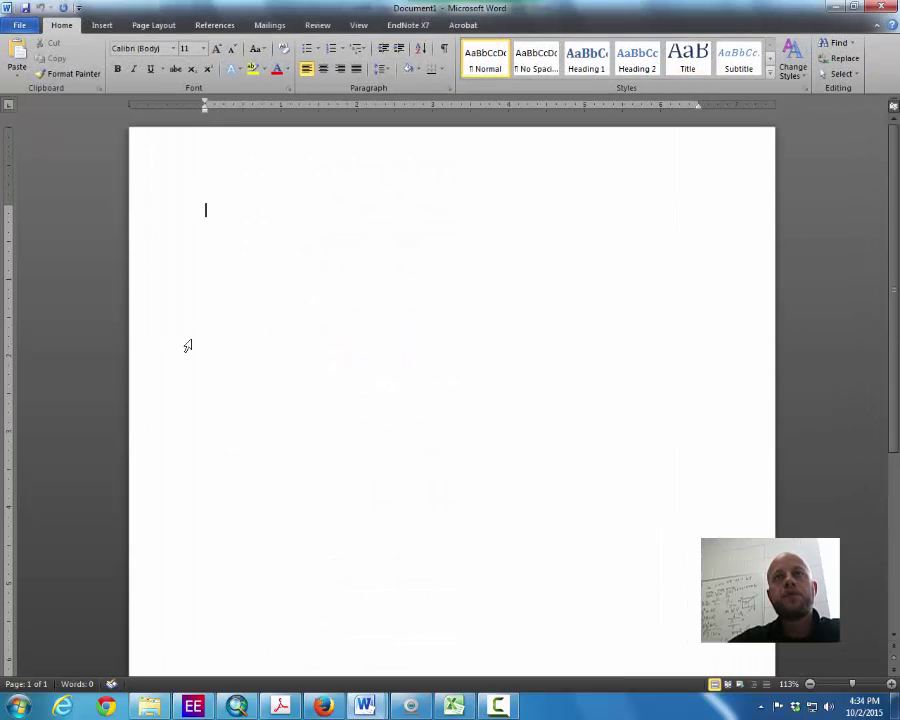
pyautogui.rightClick(211, 224)
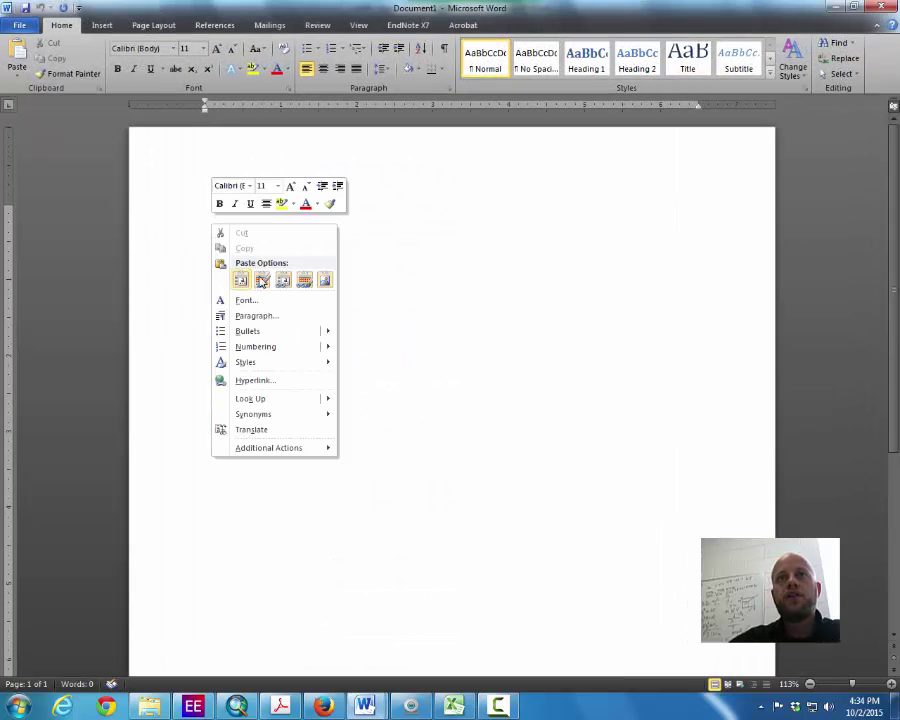
pyautogui.click(323, 282)
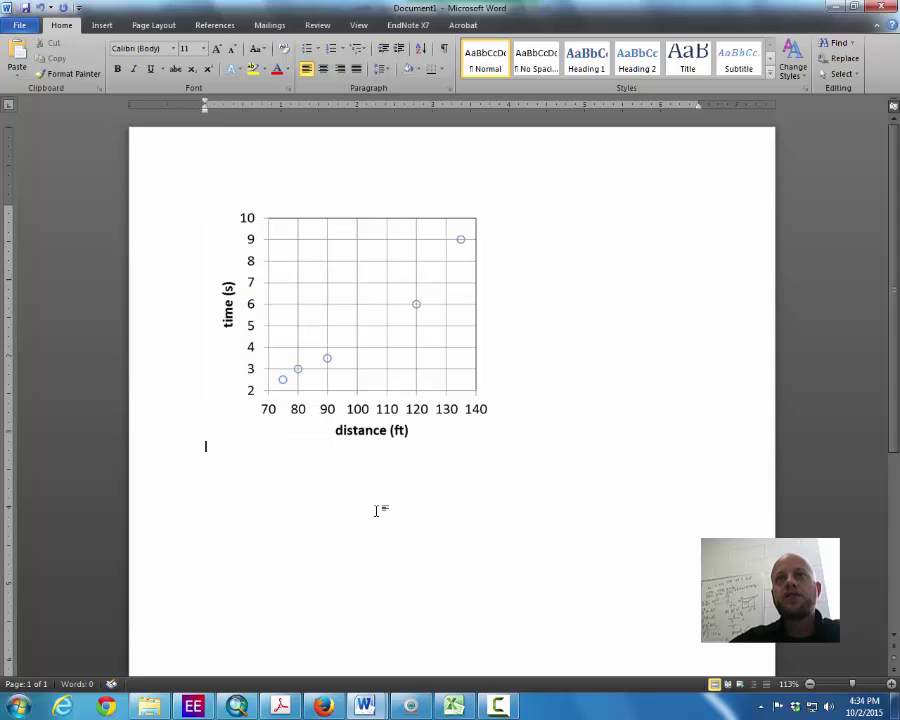
# - Insert the caption "Figure 1. My caption text." below the pasted chart picture, using the Figure label
pyautogui.click(414, 440)
pyautogui.rightClick(406, 404)
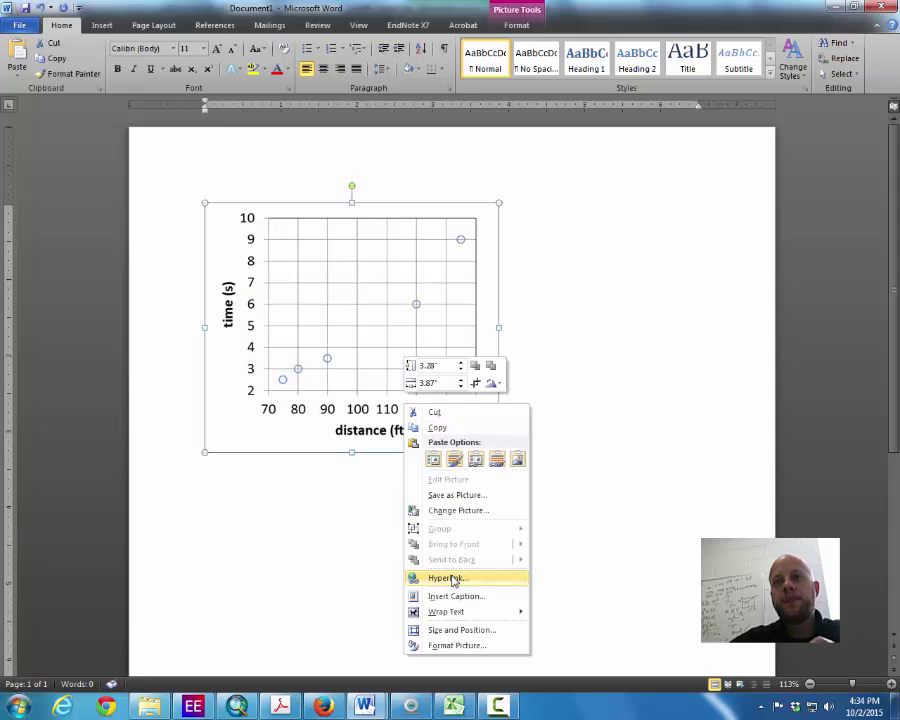
pyautogui.click(476, 597)
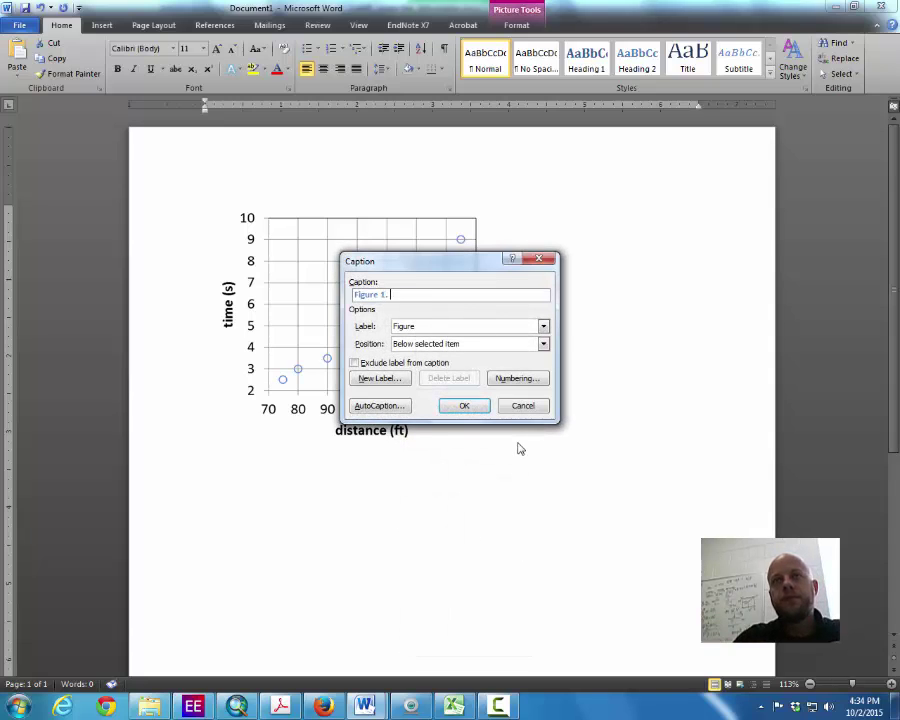
pyautogui.write('. My capt')
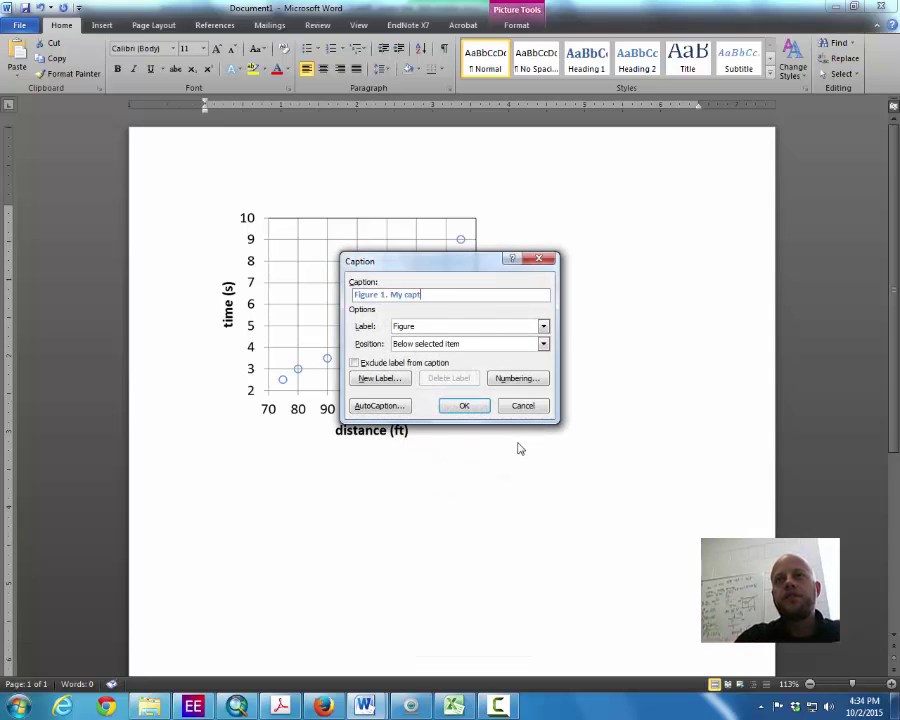
pyautogui.write('ion text.')
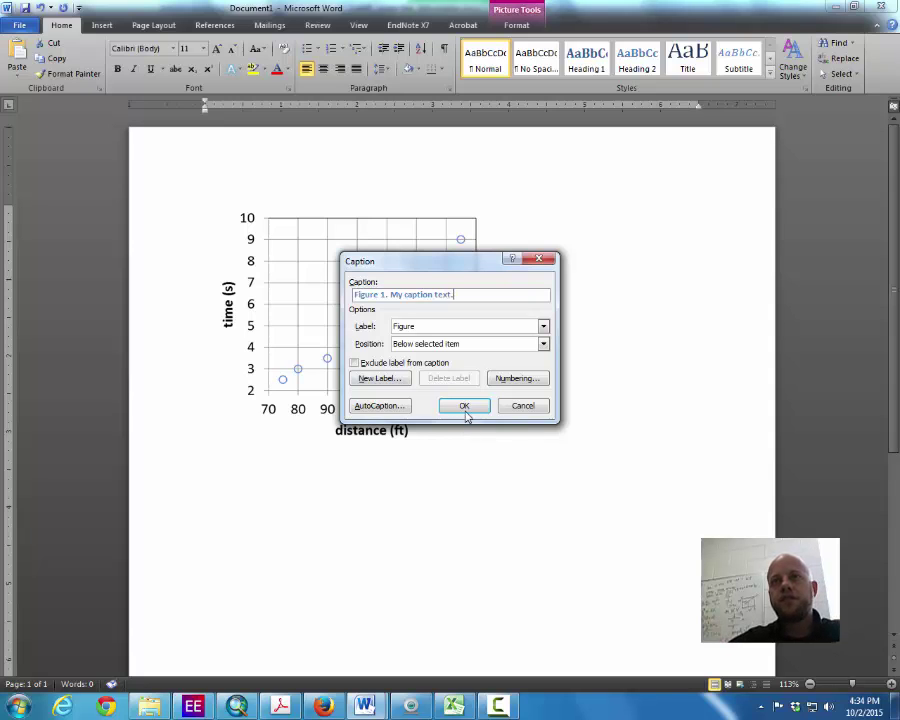
pyautogui.click(464, 406)
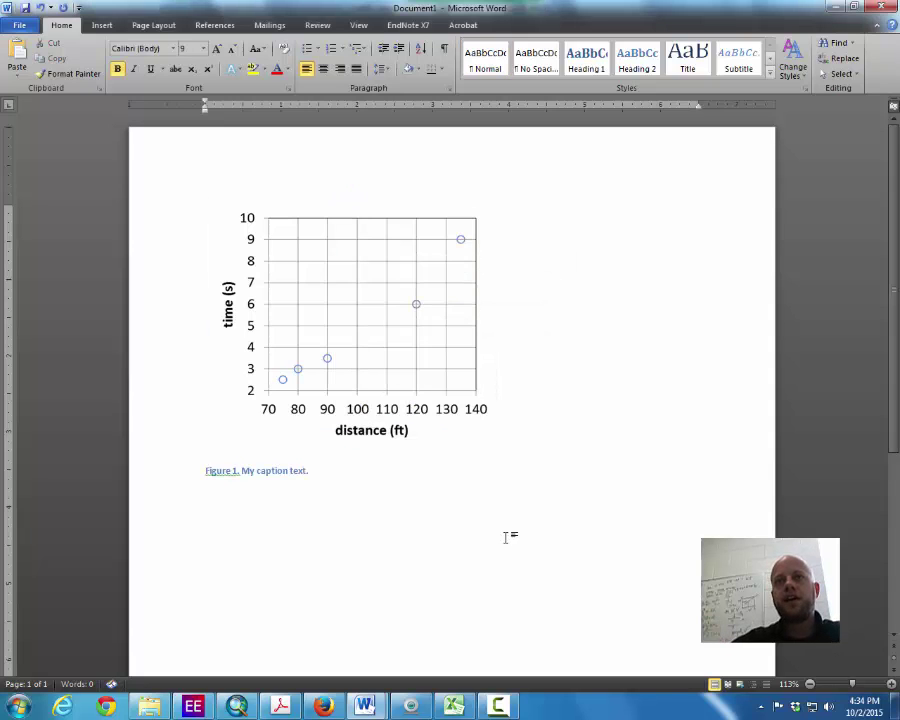
# - Set the figure caption's font size to 12 and its font color to Automatic
pyautogui.tripleClick(260, 470)
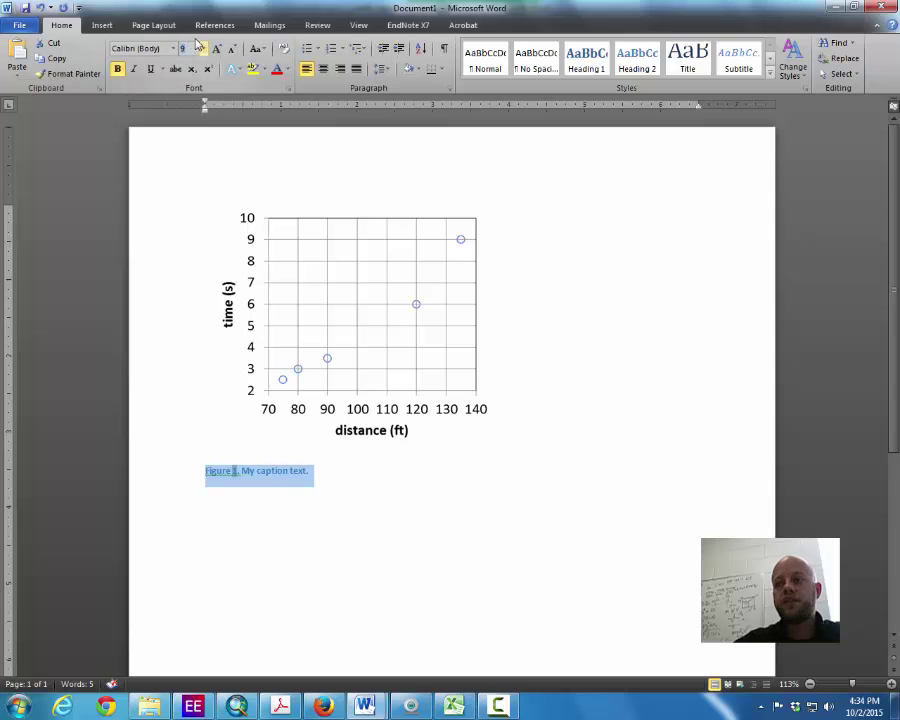
pyautogui.press('Return')
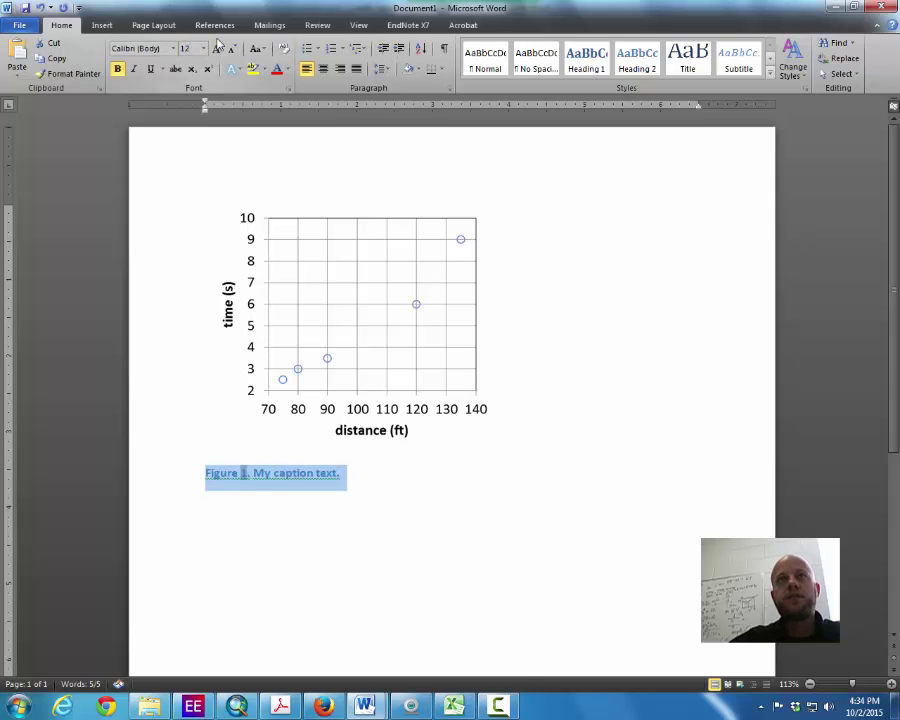
pyautogui.click(287, 78)
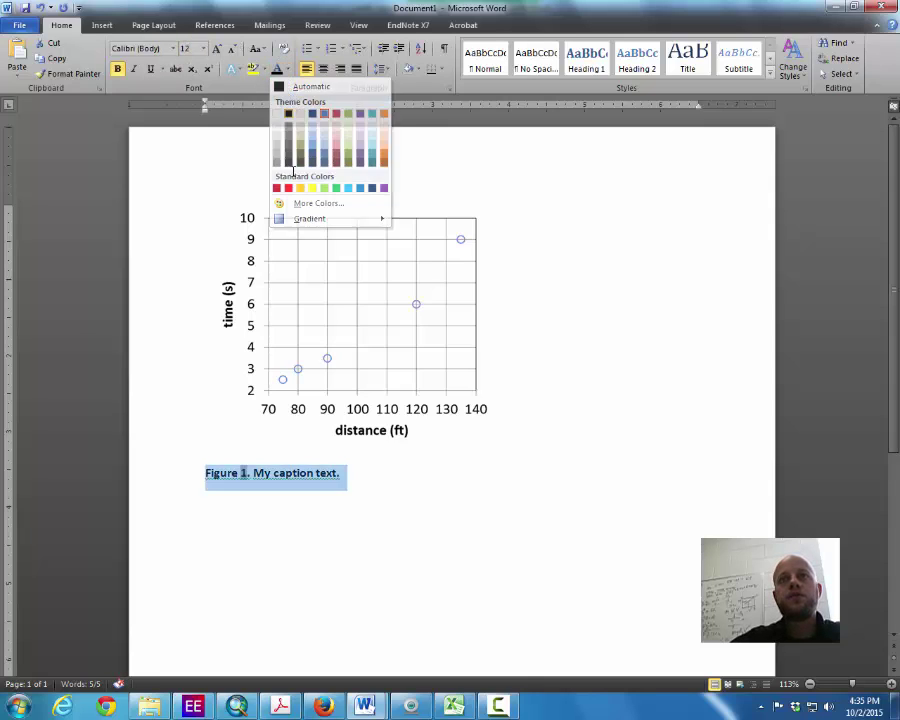
pyautogui.click(300, 86)
pyautogui.click(430, 570)
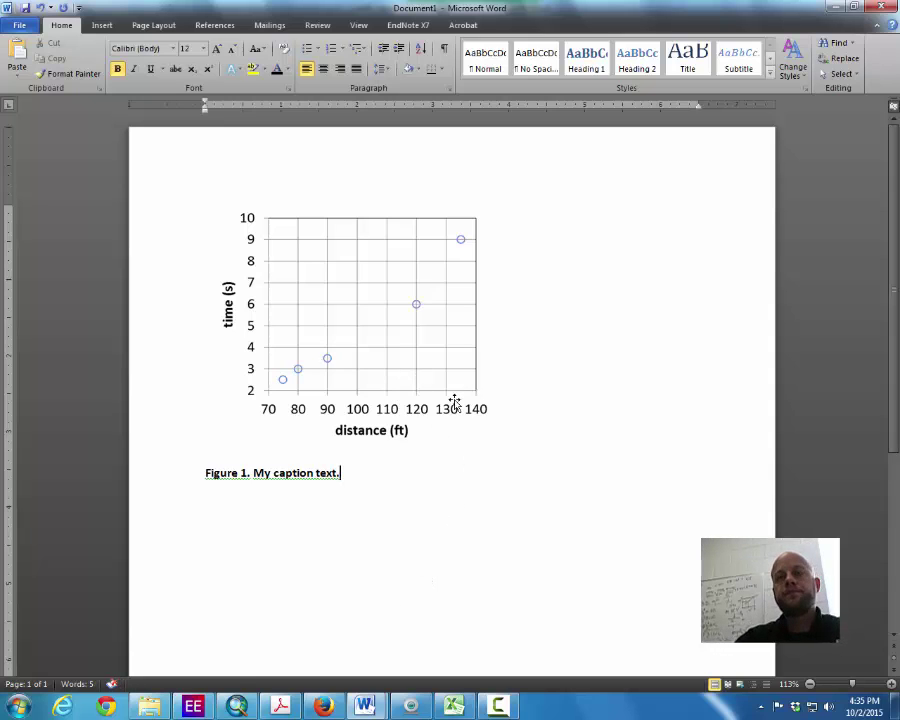
# - Switch to the Excel workbook and move the scatter chart below the distance and time table
pyautogui.hotkey('alt', 'Tab')
pyautogui.hotkey('alt', 'Tab')
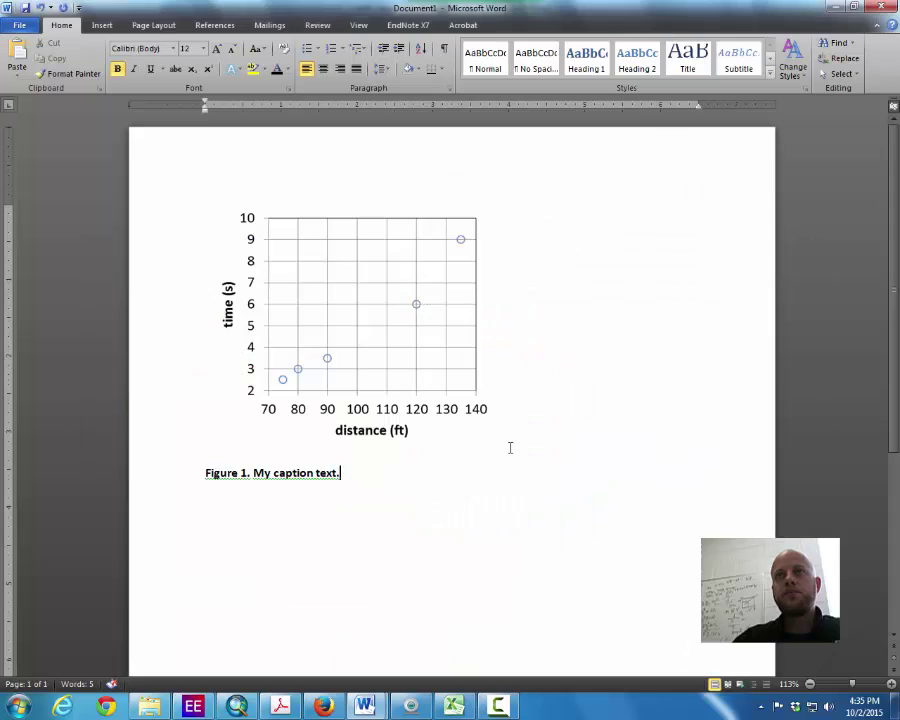
pyautogui.hotkey('alt', 'Tab')
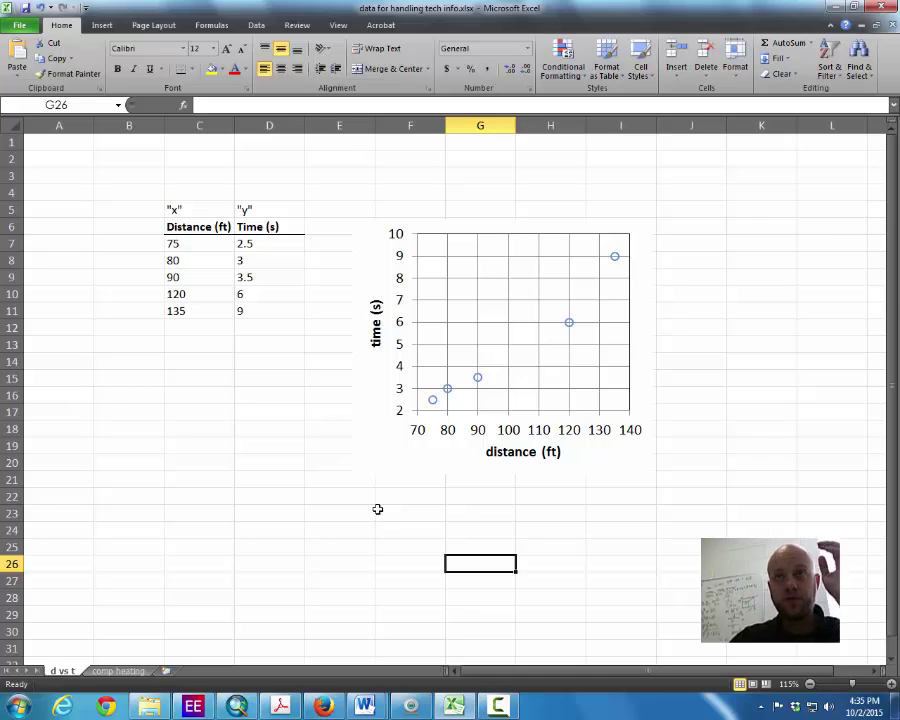
pyautogui.moveTo(446, 231); pyautogui.dragTo(272, 370)
# - Enter the column heading "Velocity (ft/s)" in cell E6
pyautogui.click(333, 228)
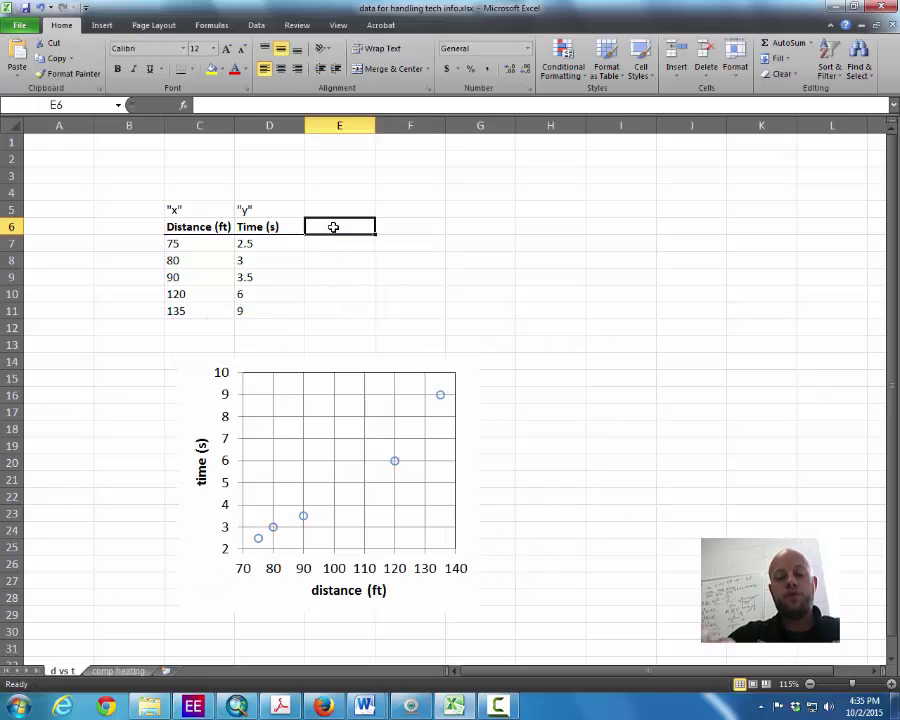
pyautogui.write('v')
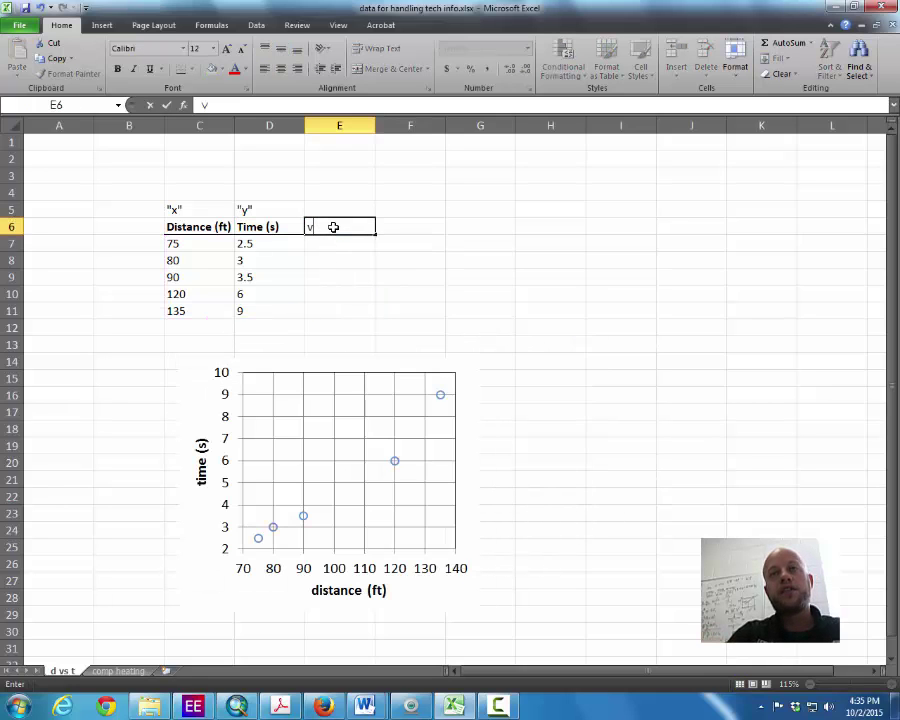
pyautogui.write('elocity (f')
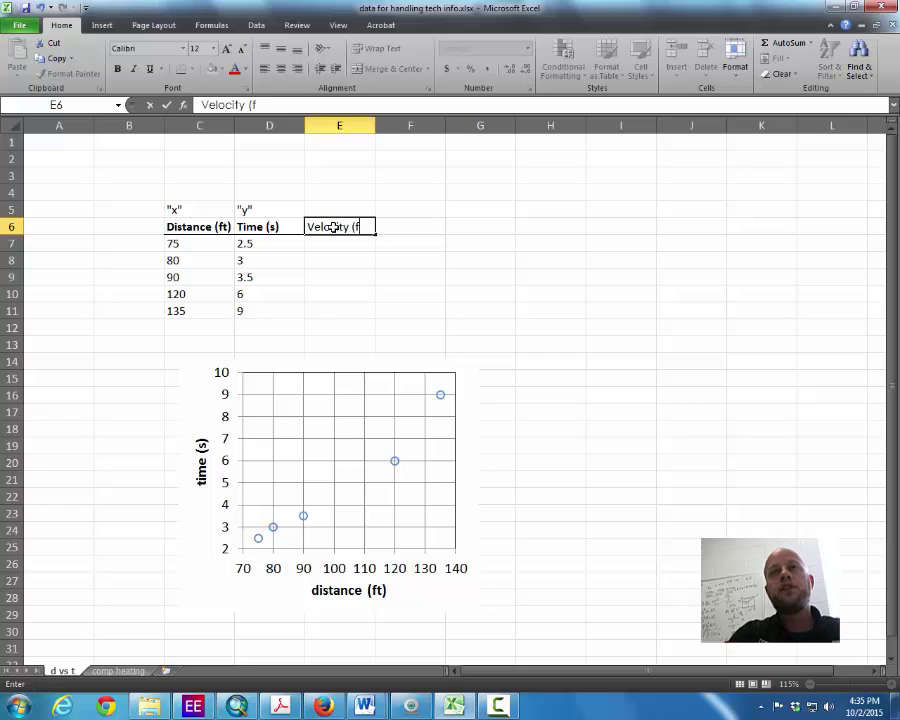
pyautogui.write('t/s)')
pyautogui.press('Return')
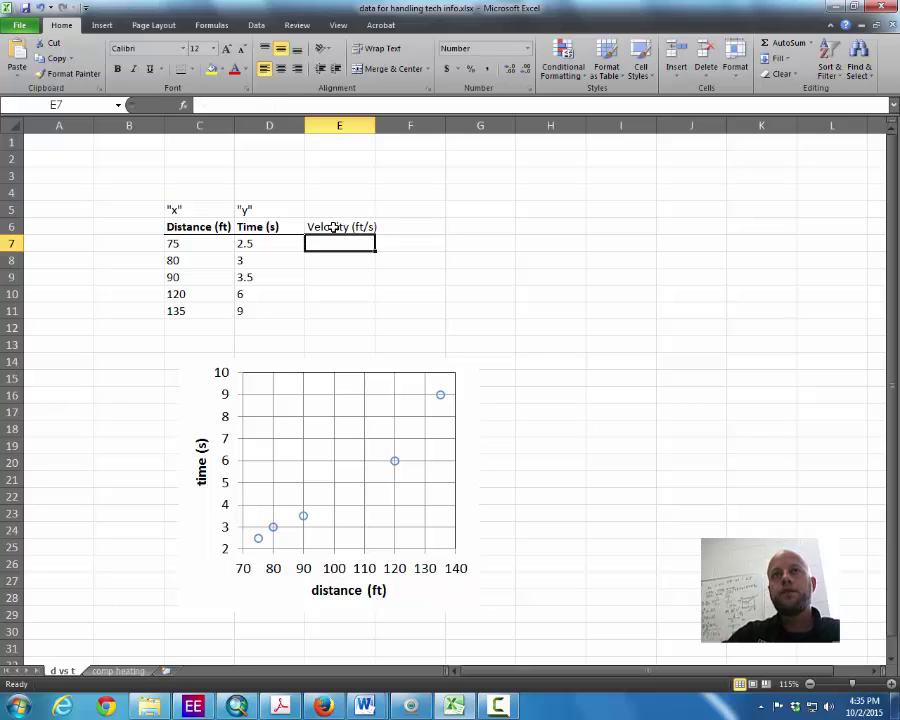
# - Enter the formula =C7/D7 in cell E7 to calculate the first velocity
pyautogui.write('=')
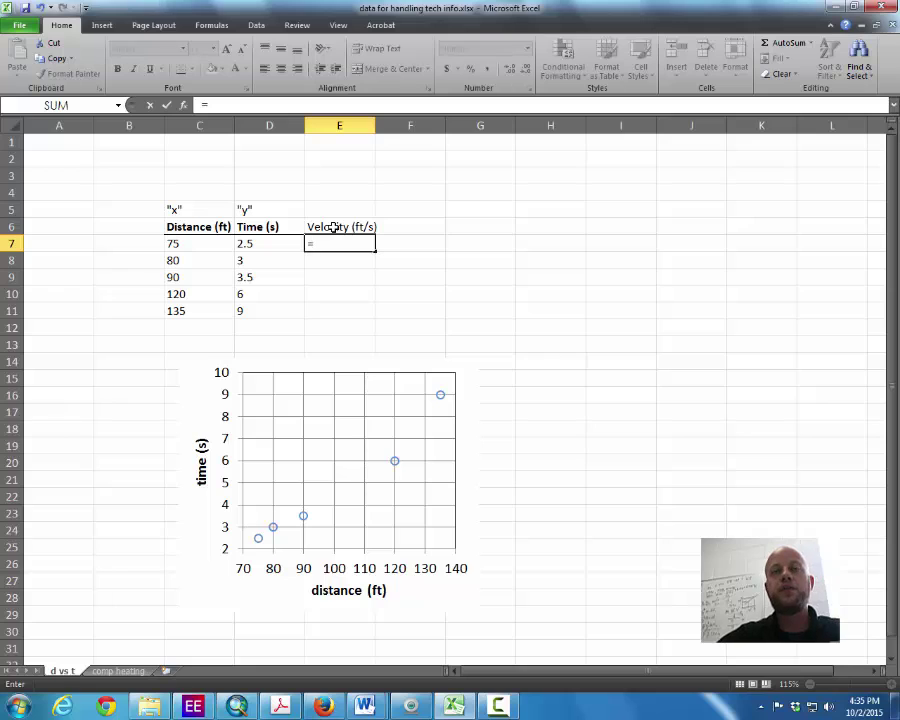
pyautogui.click(193, 247)
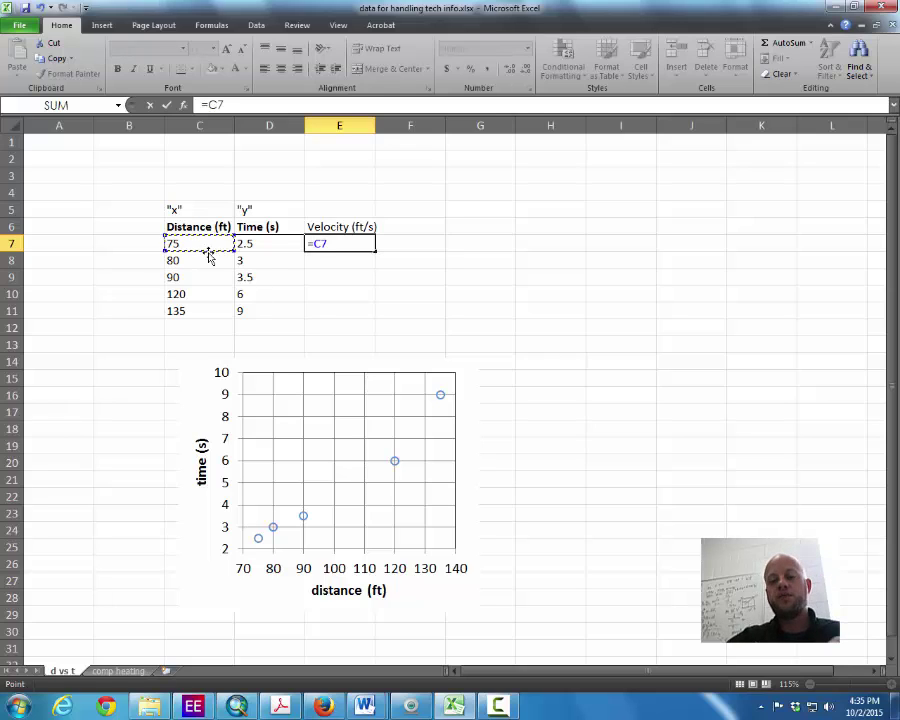
pyautogui.write('/')
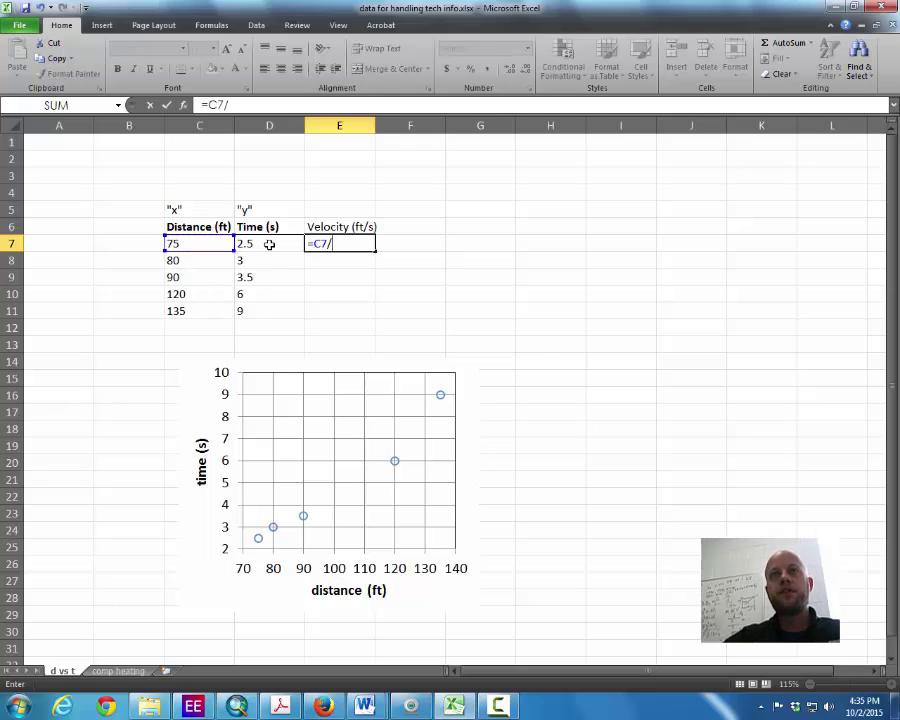
pyautogui.click(269, 244)
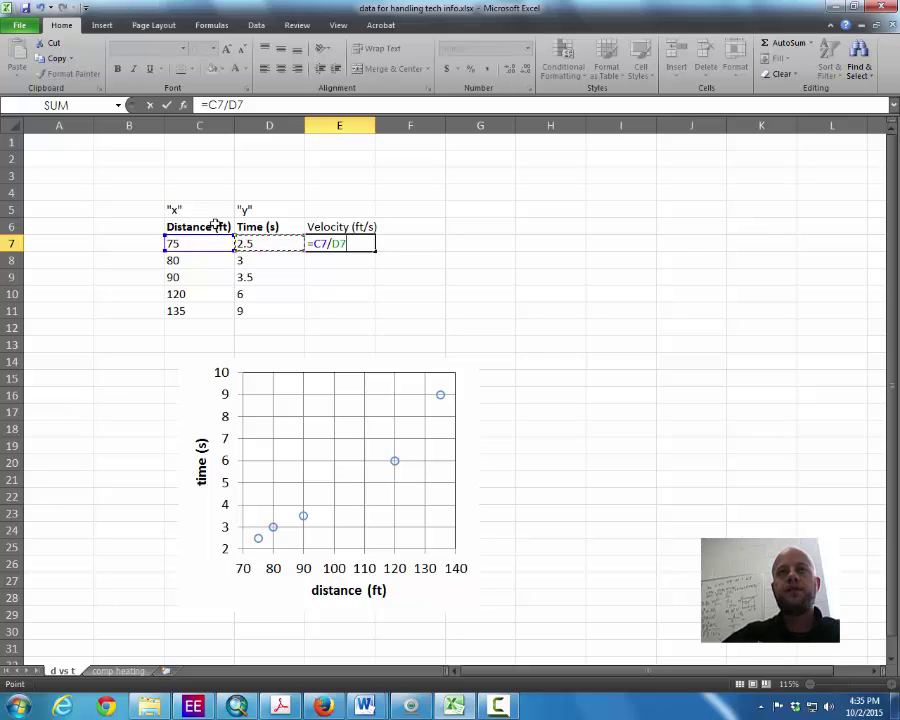
pyautogui.press('Return')
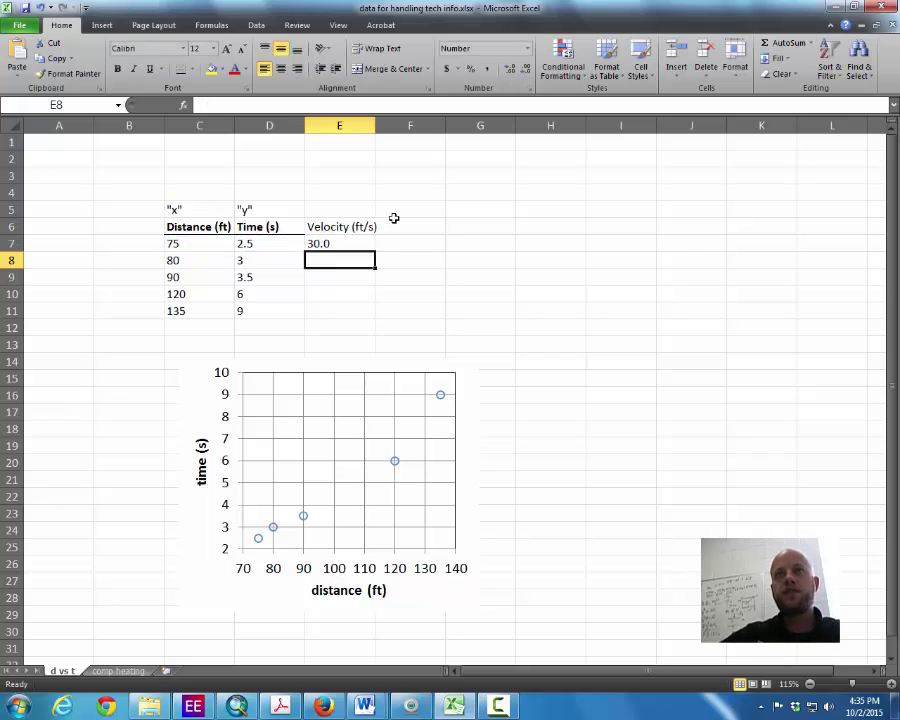
# - Fill the velocity formula from E7 down through E11 and check the formula in E11
pyautogui.click(364, 240)
pyautogui.moveTo(378, 250); pyautogui.dragTo(392, 311)
pyautogui.click(368, 311)
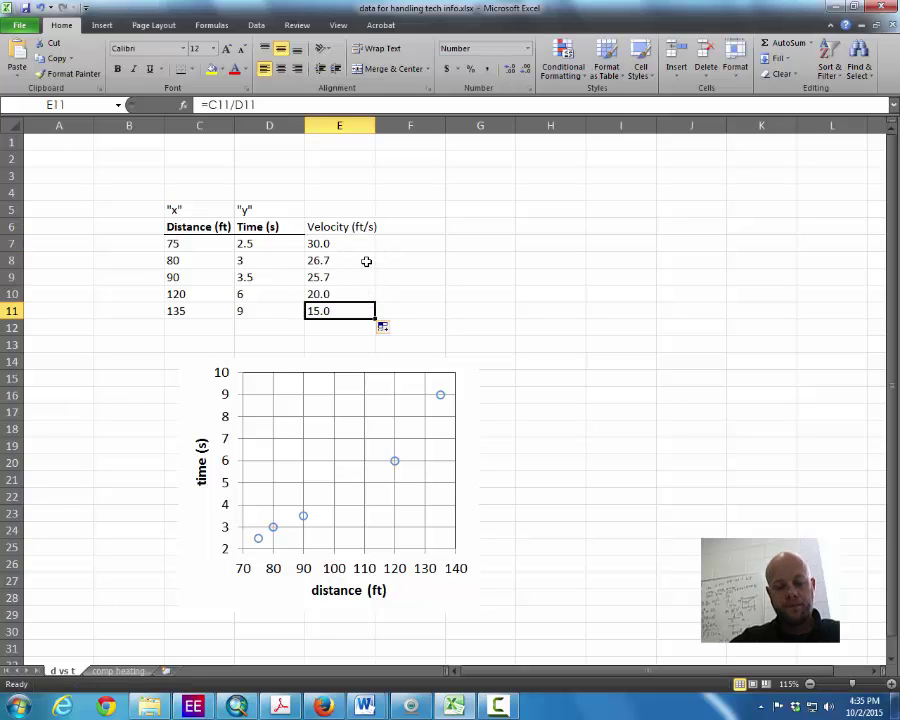
# - Switch the velocity values in E7:E11 to General format and set them back to one decimal place
pyautogui.moveTo(360, 240); pyautogui.dragTo(364, 311)
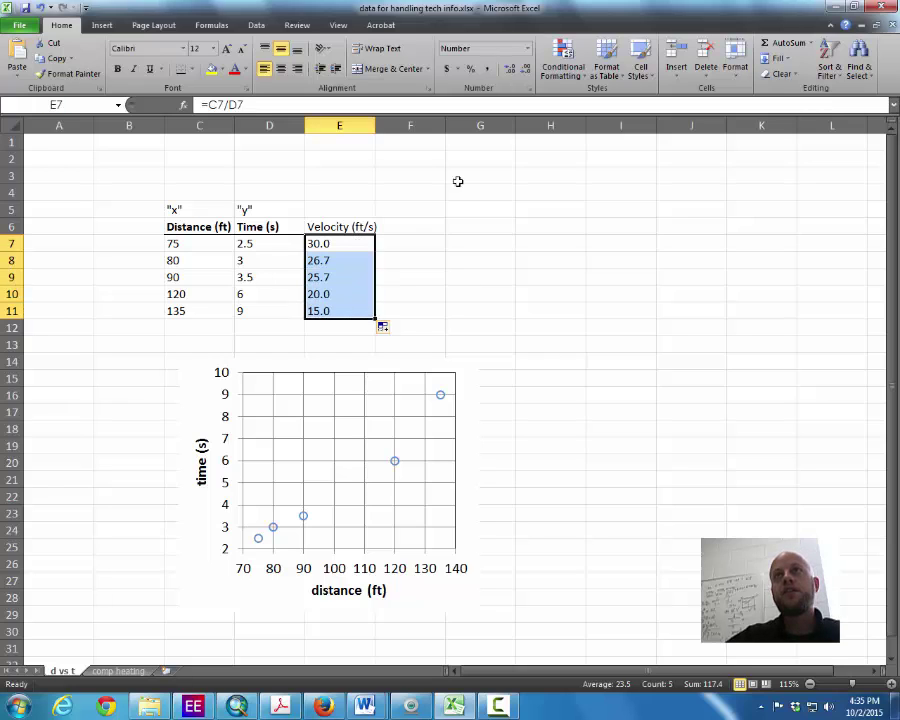
pyautogui.click(527, 54)
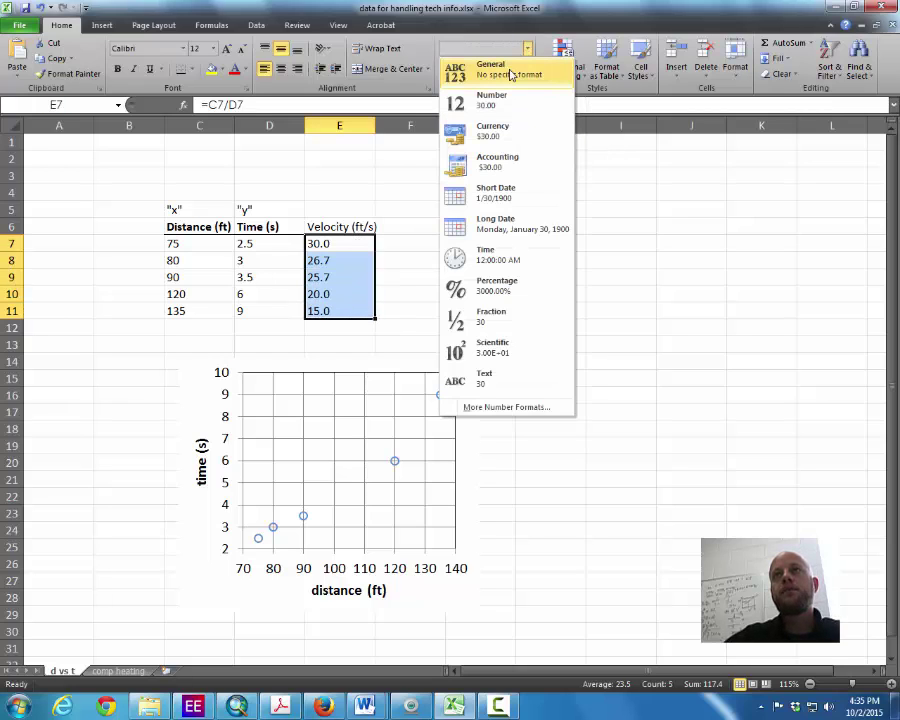
pyautogui.click(482, 66)
pyautogui.click(361, 279)
pyautogui.moveTo(352, 268); pyautogui.dragTo(351, 308)
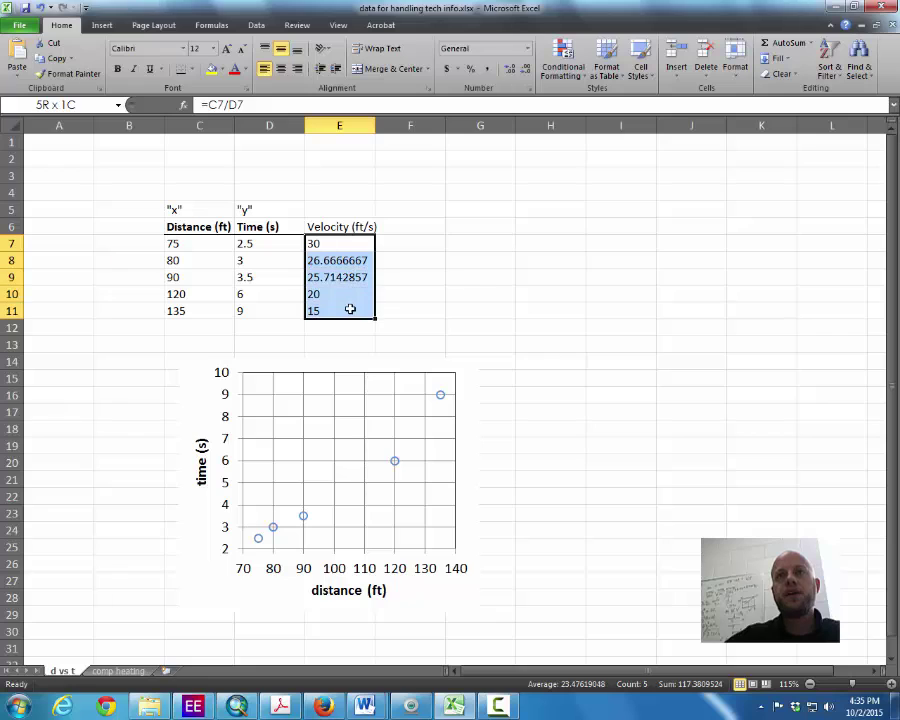
pyautogui.click(509, 70)
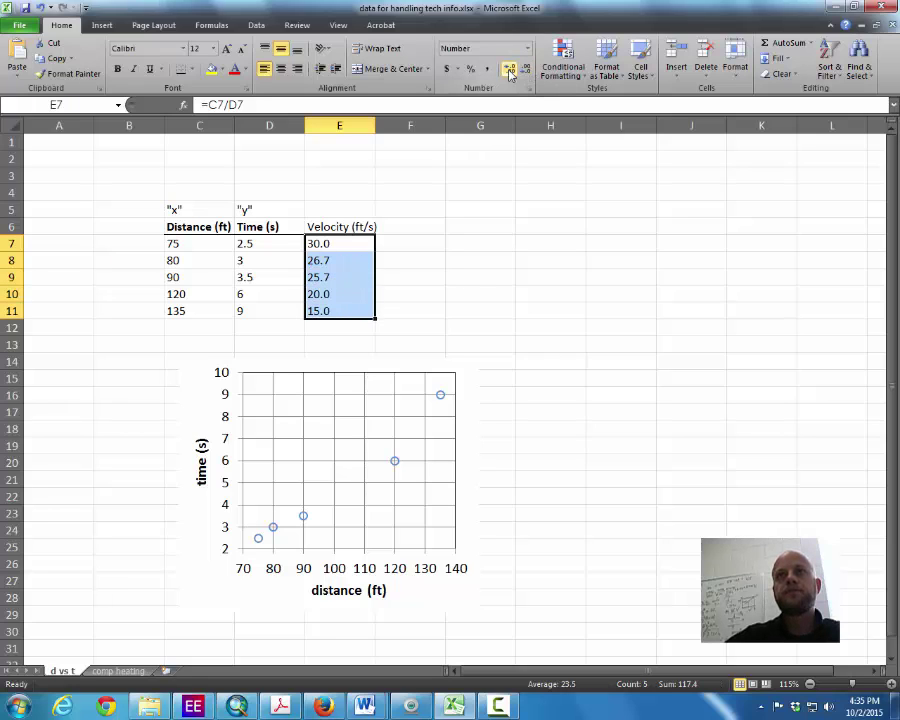
pyautogui.click(410, 258)
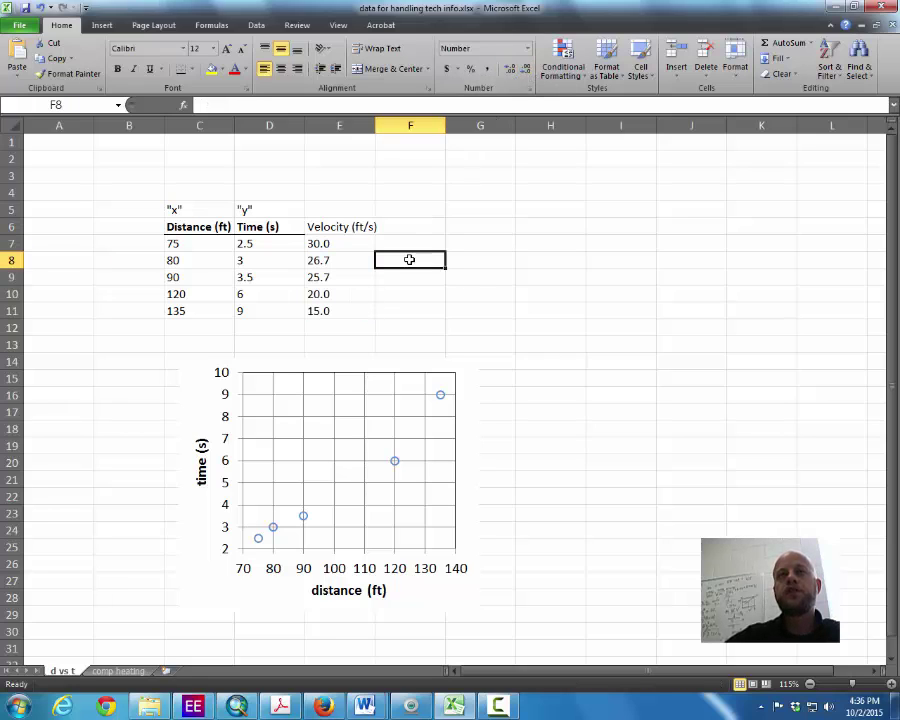
# - Make the Velocity (ft/s) heading in E6 bold and extend the header's bottom border under it
pyautogui.click(344, 328)
pyautogui.click(343, 222)
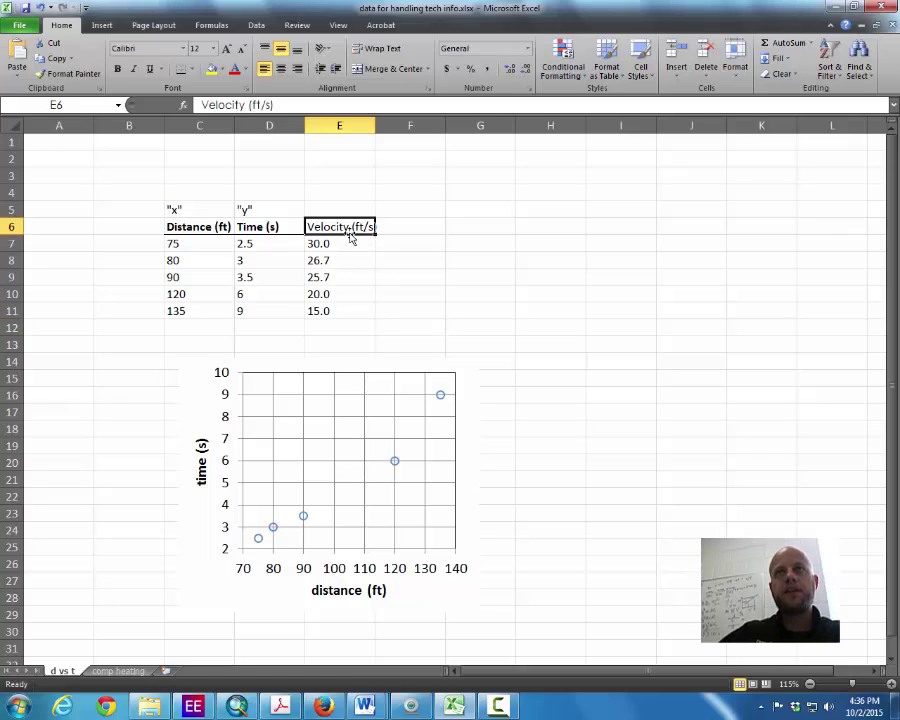
pyautogui.hotkey('ctrl', 'b')
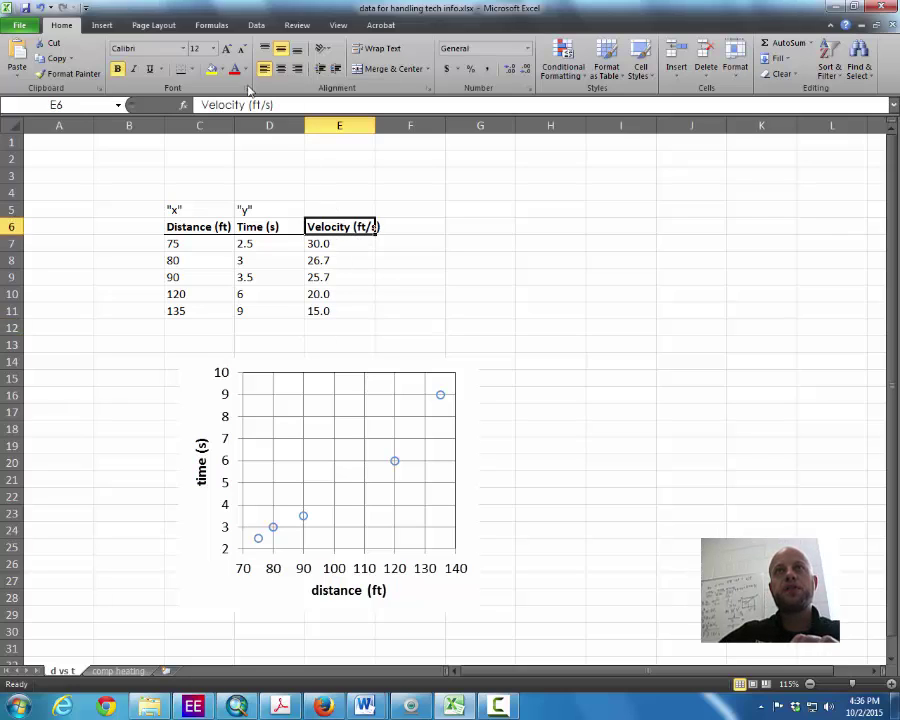
pyautogui.click(313, 177)
# - Nudge the scatter chart down about one row and widen column E to fit its velocity heading
pyautogui.click(351, 367)
pyautogui.moveTo(352, 366); pyautogui.dragTo(350, 383)
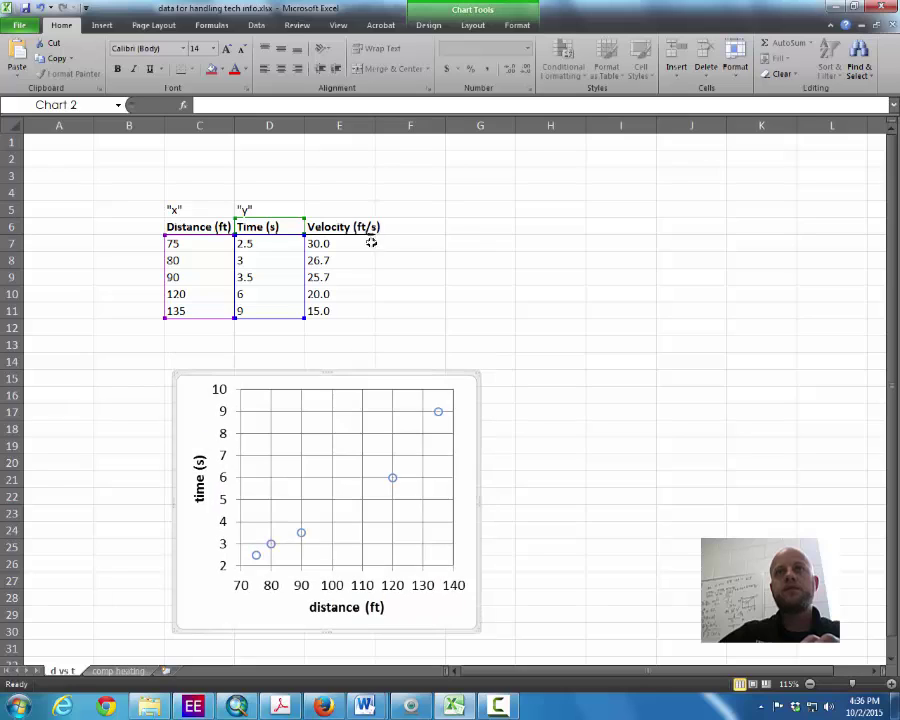
pyautogui.moveTo(375, 125); pyautogui.dragTo(383, 125)
pyautogui.click(405, 204)
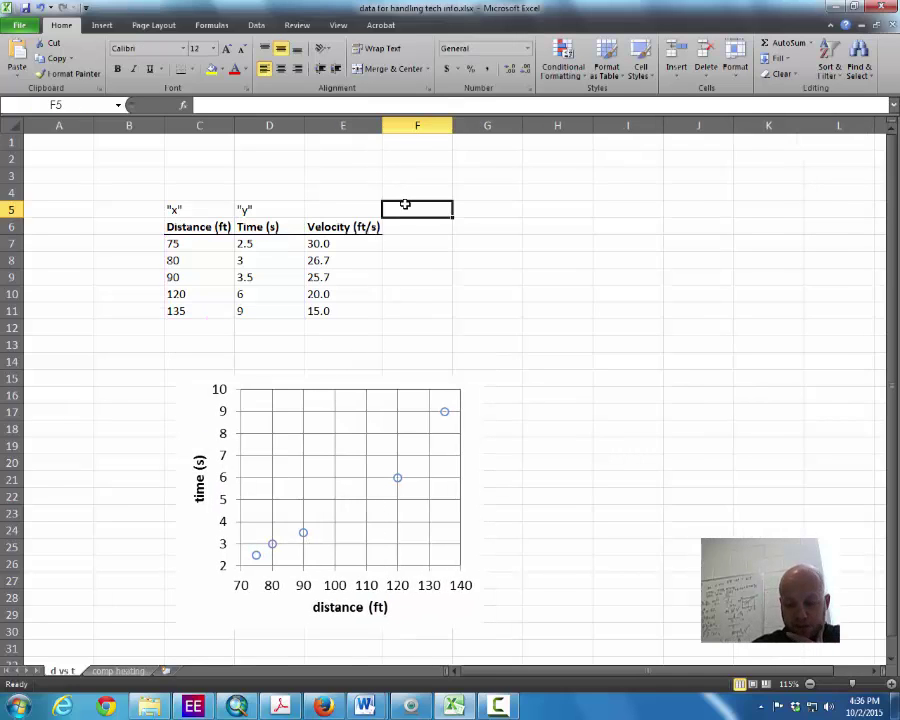
# - Move the scatter chart to the right of the data table, starting in column F near row 3
pyautogui.click(318, 377)
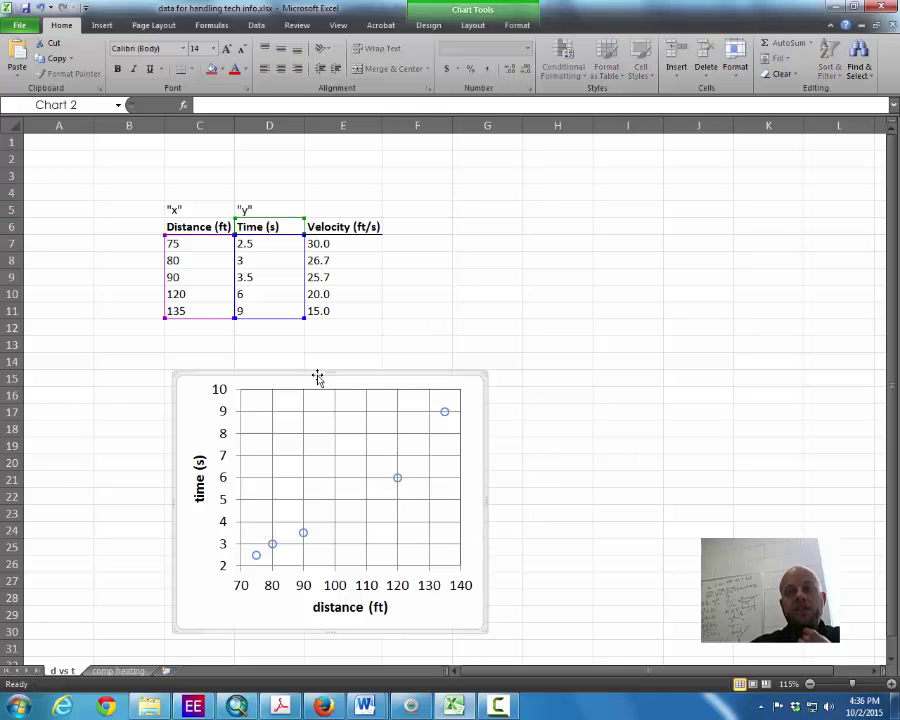
pyautogui.moveTo(318, 377); pyautogui.dragTo(563, 184)
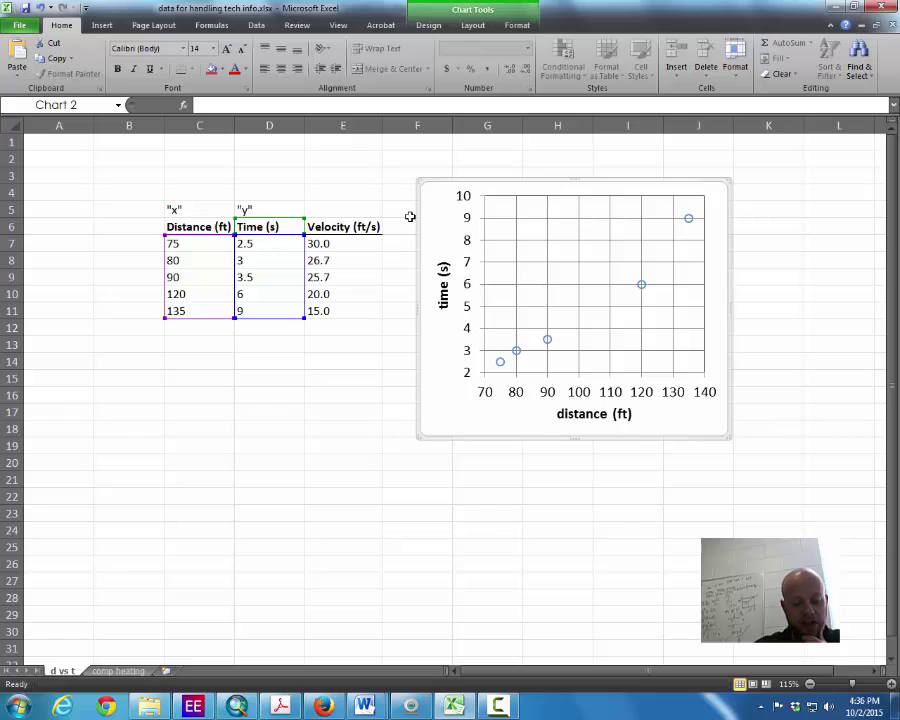
pyautogui.click(287, 377)
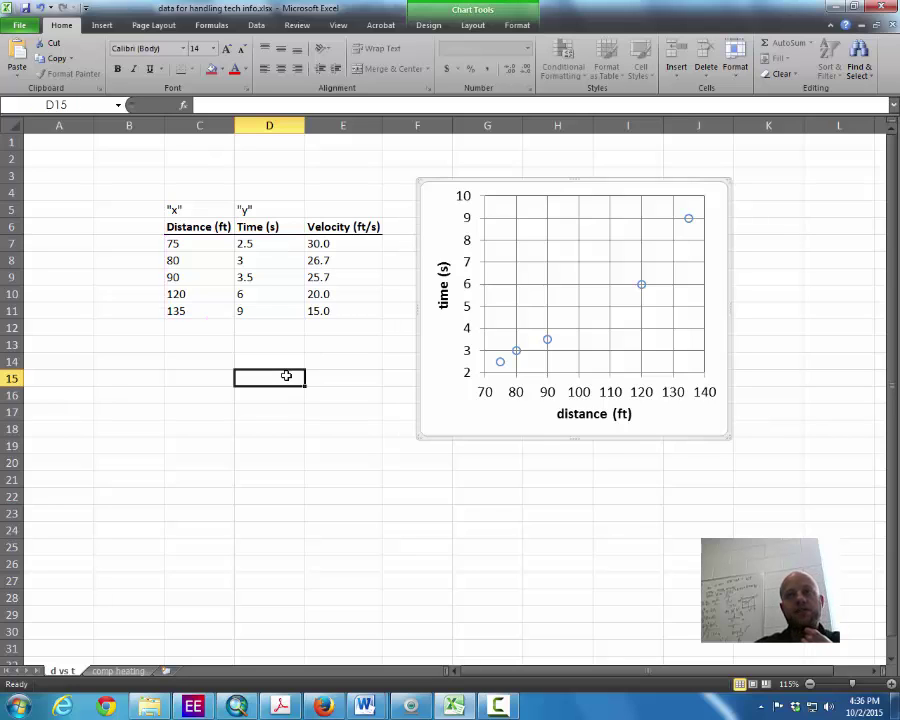
# - Enter the labels avg, st-dev, median and coefficient of variation in D13:D16, below the data table
pyautogui.click(269, 356)
pyautogui.click(271, 345)
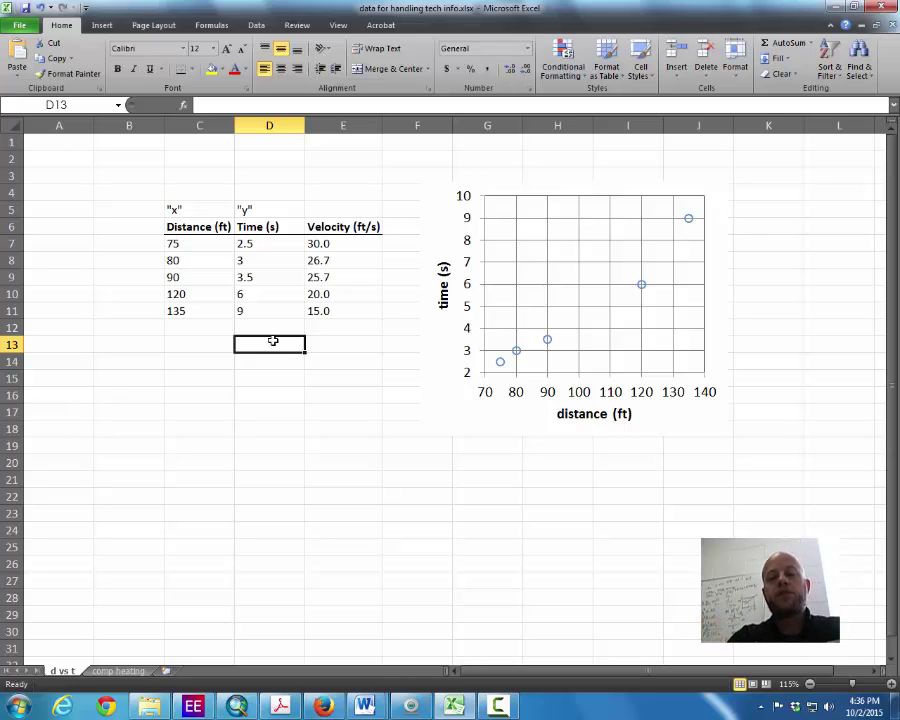
pyautogui.write('avg')
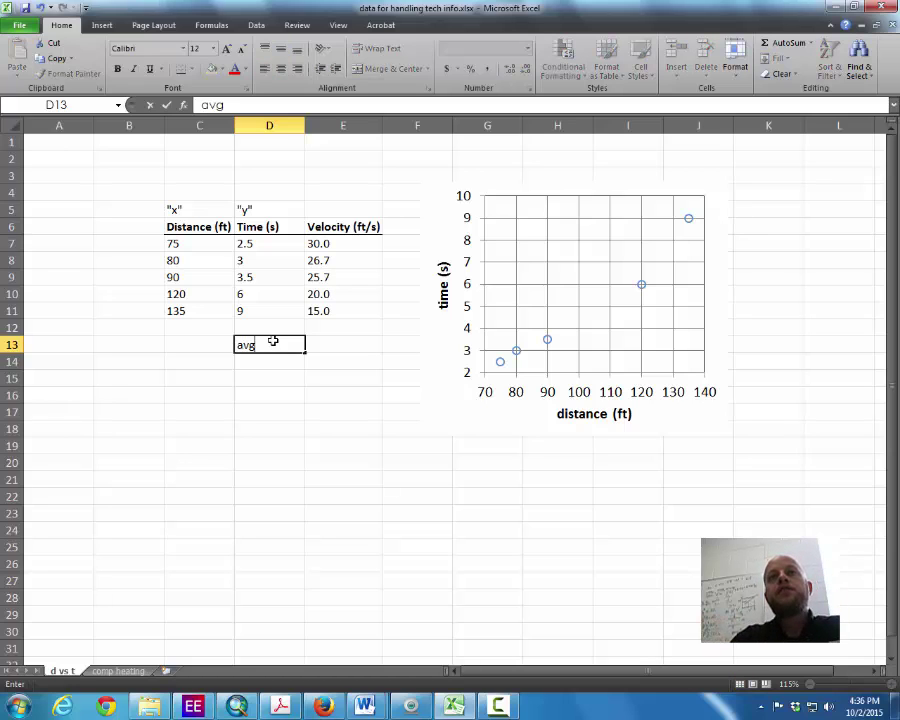
pyautogui.press('Return')
pyautogui.write('st-')
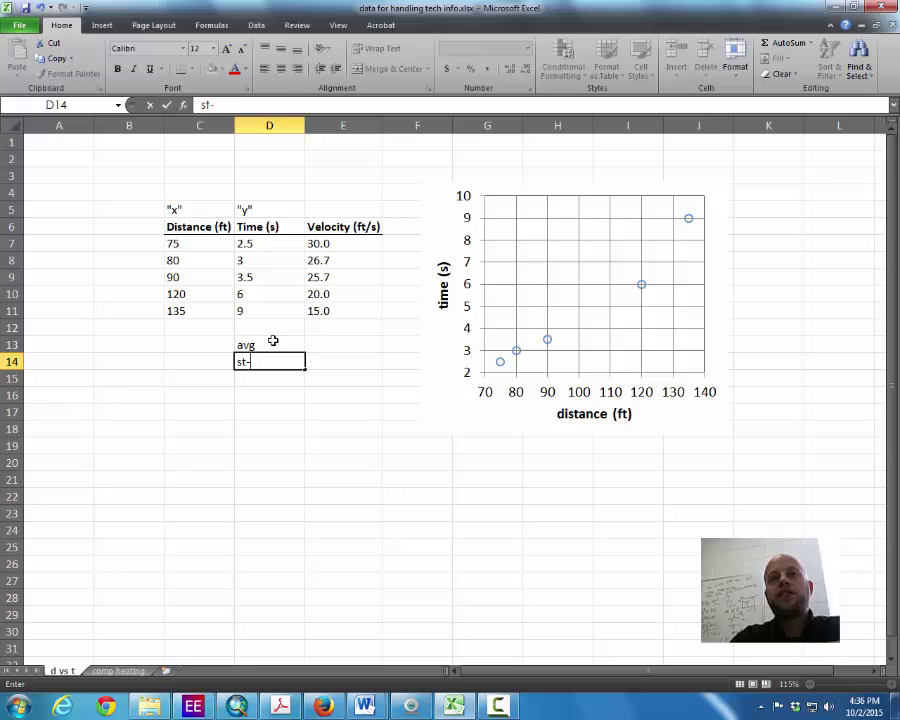
pyautogui.write('dev')
pyautogui.press('Return')
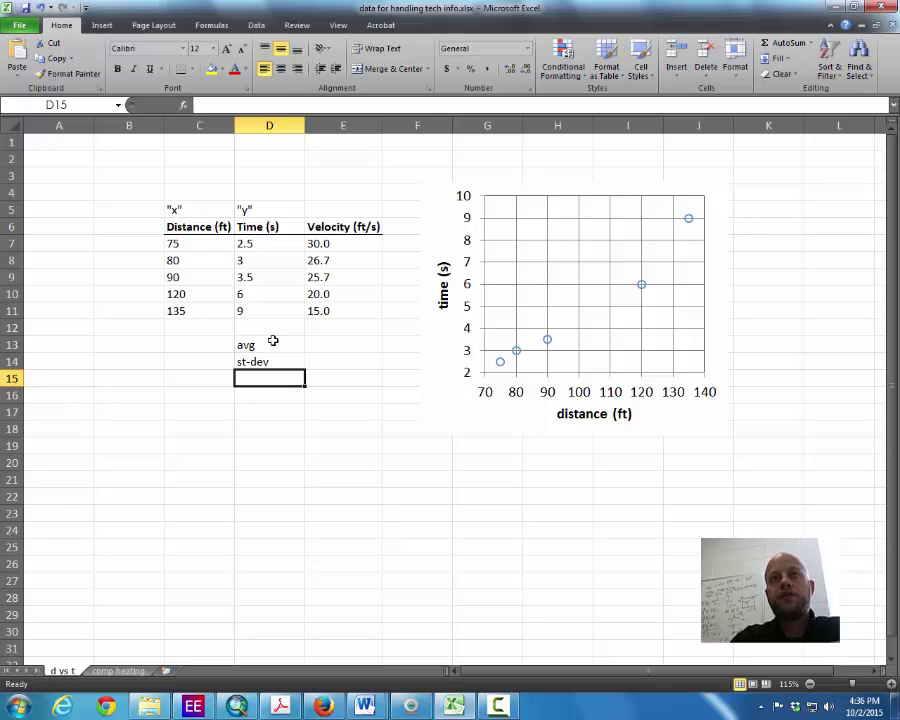
pyautogui.write('median')
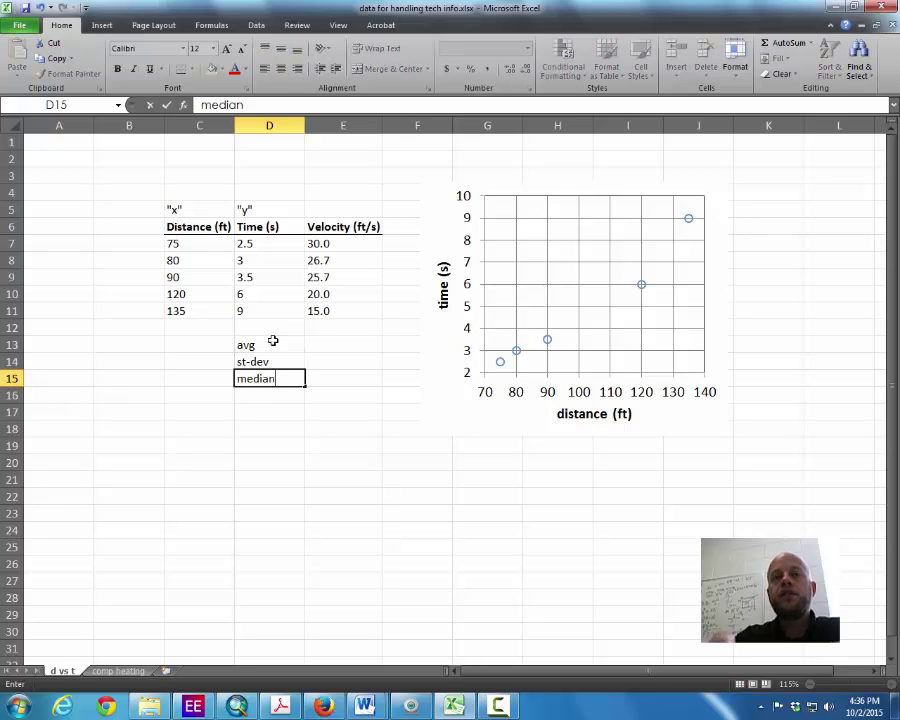
pyautogui.press('Return')
pyautogui.write('coeffi')
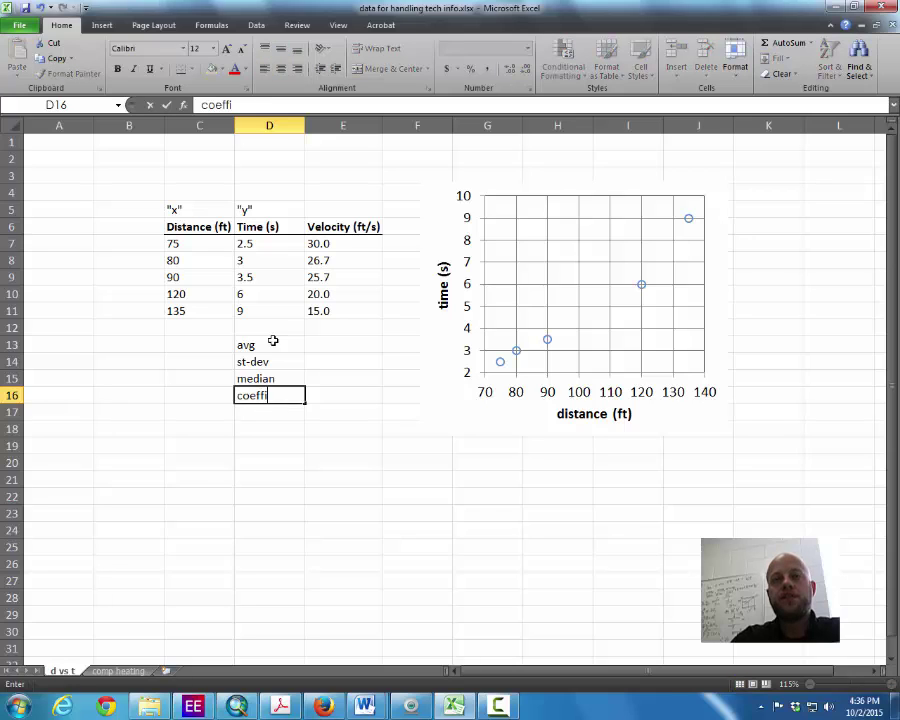
pyautogui.write('cient of vari')
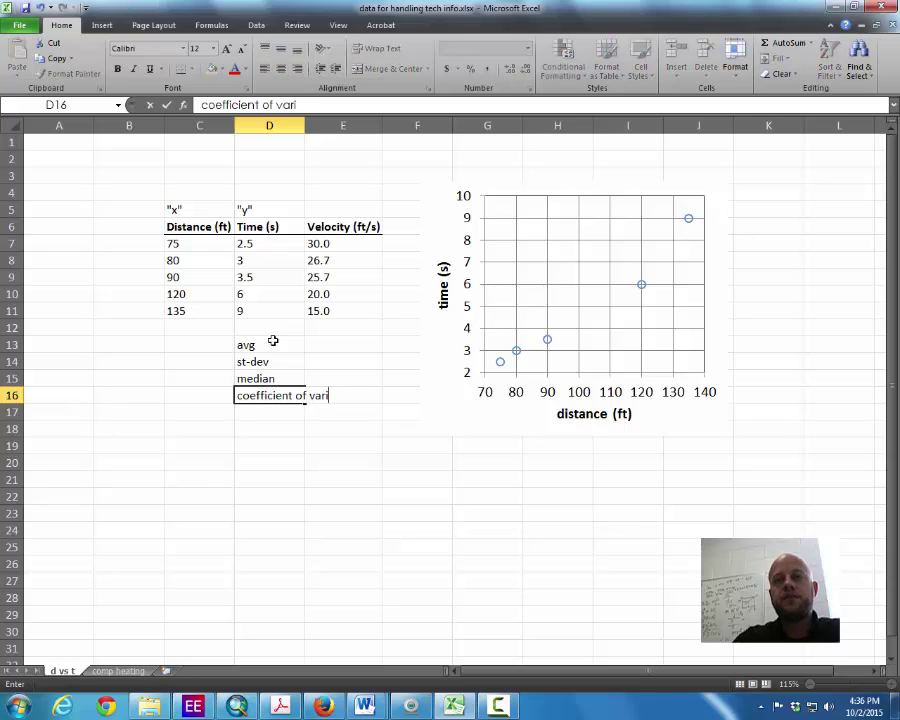
pyautogui.write('ation')
pyautogui.press('Return')
# - Right-align the four statistics labels in D13:D16
pyautogui.press('Up')
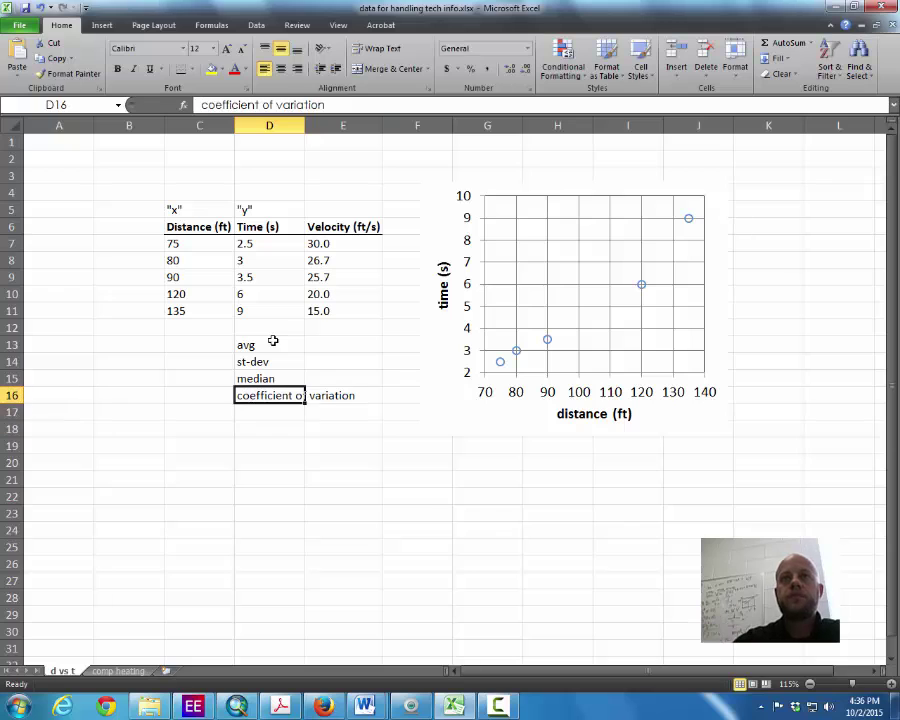
pyautogui.press('Up')
pyautogui.press('Up')
pyautogui.press('Up')
pyautogui.hotkey('shift', 'Down')
pyautogui.hotkey('shift', 'Down')
pyautogui.hotkey('shift', 'Down')
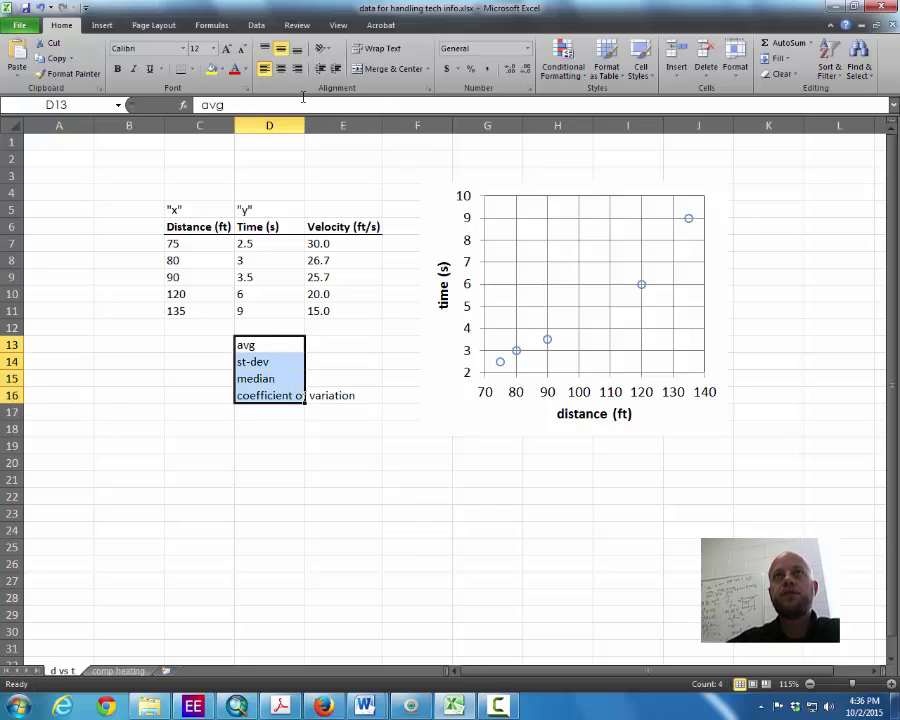
pyautogui.click(297, 68)
pyautogui.click(303, 441)
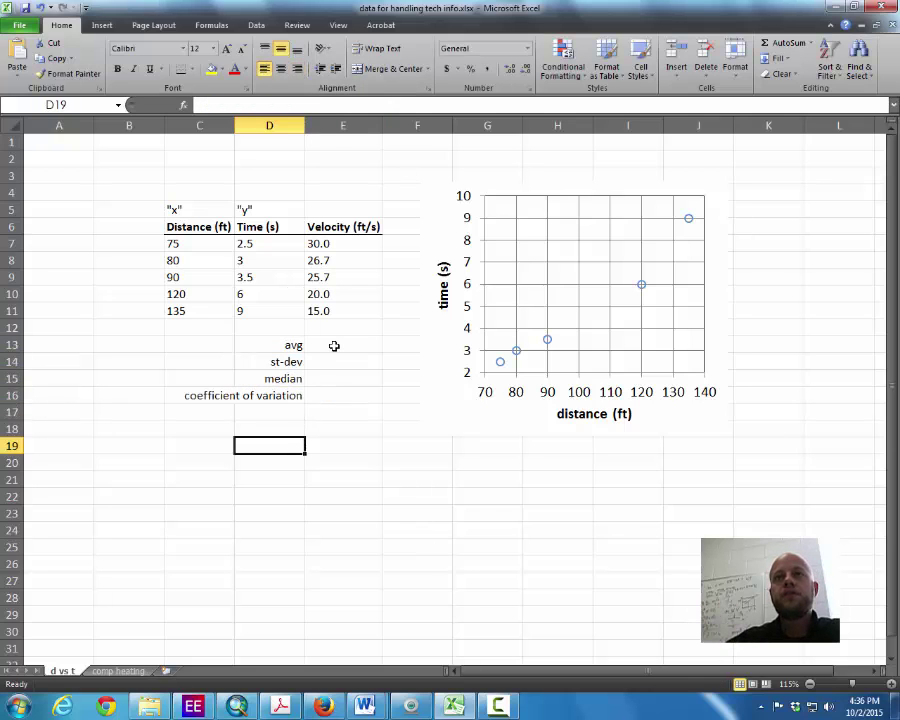
# - Move the scatter chart about one column further right to clear column F, and enter the heading units in F12
pyautogui.click(335, 344)
pyautogui.moveTo(462, 187); pyautogui.dragTo(541, 194)
pyautogui.click(426, 333)
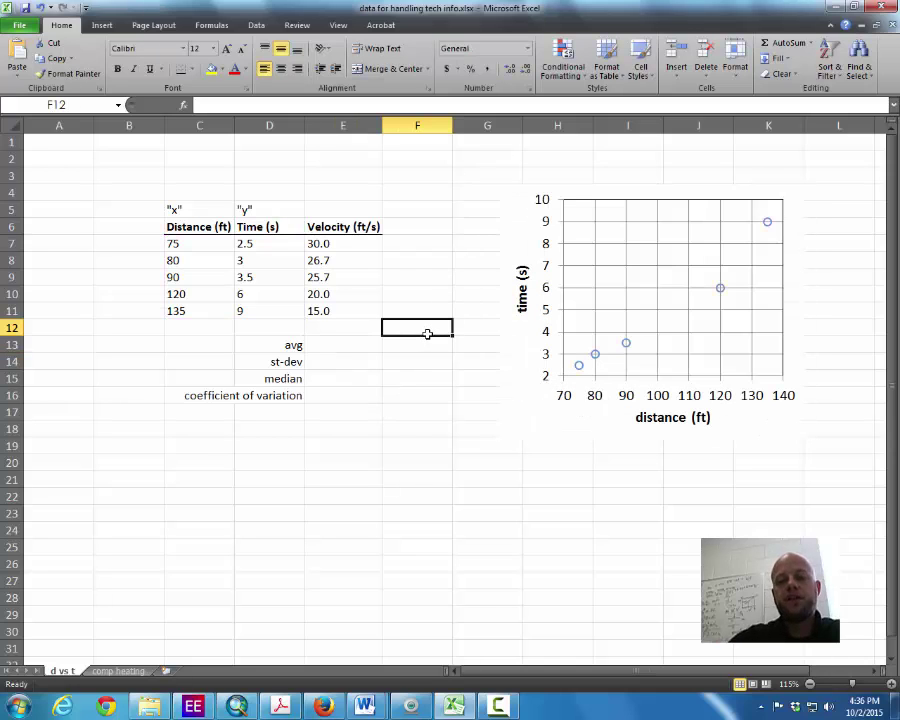
pyautogui.write('units')
pyautogui.press('Return')
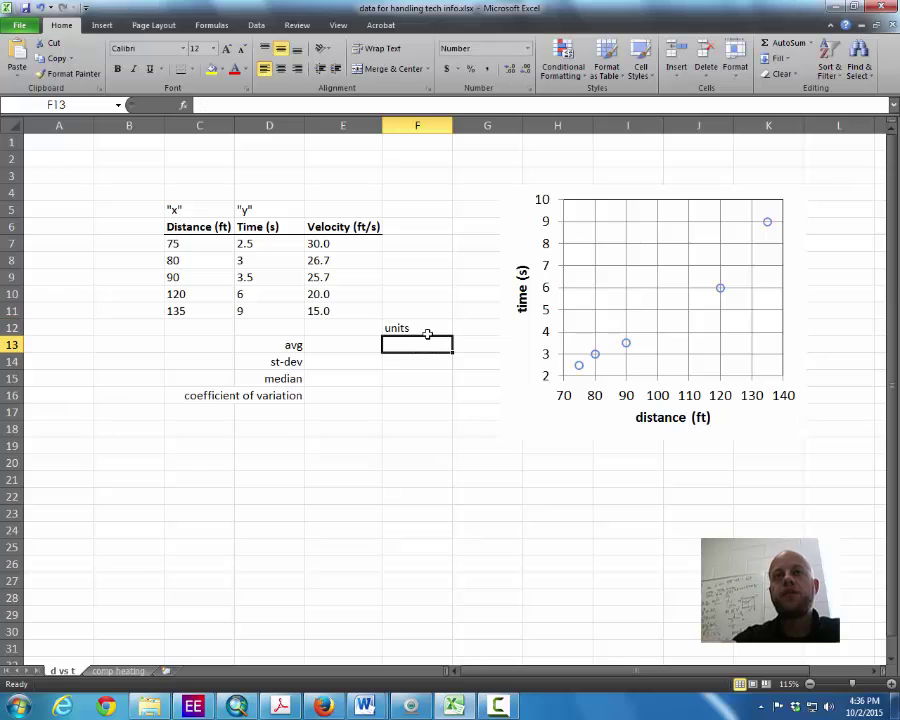
# - Enter the units ft/s in F13:F15 and a text dash in F16 for the coefficient of variation
pyautogui.press('Return')
pyautogui.press('Return')
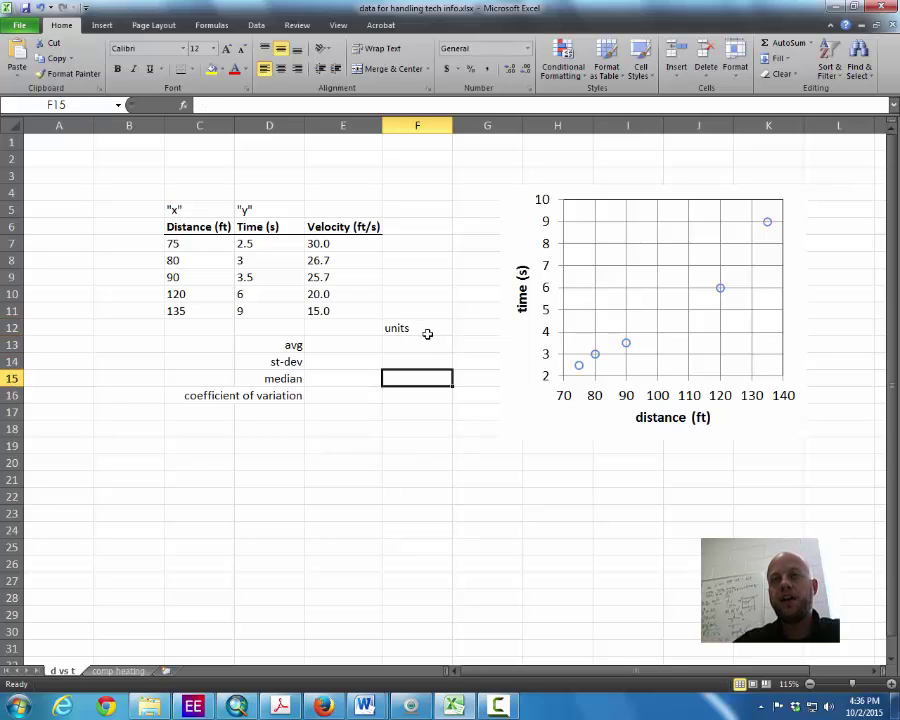
pyautogui.press('Up')
pyautogui.press('Up')
pyautogui.write('ft/s')
pyautogui.press('Return')
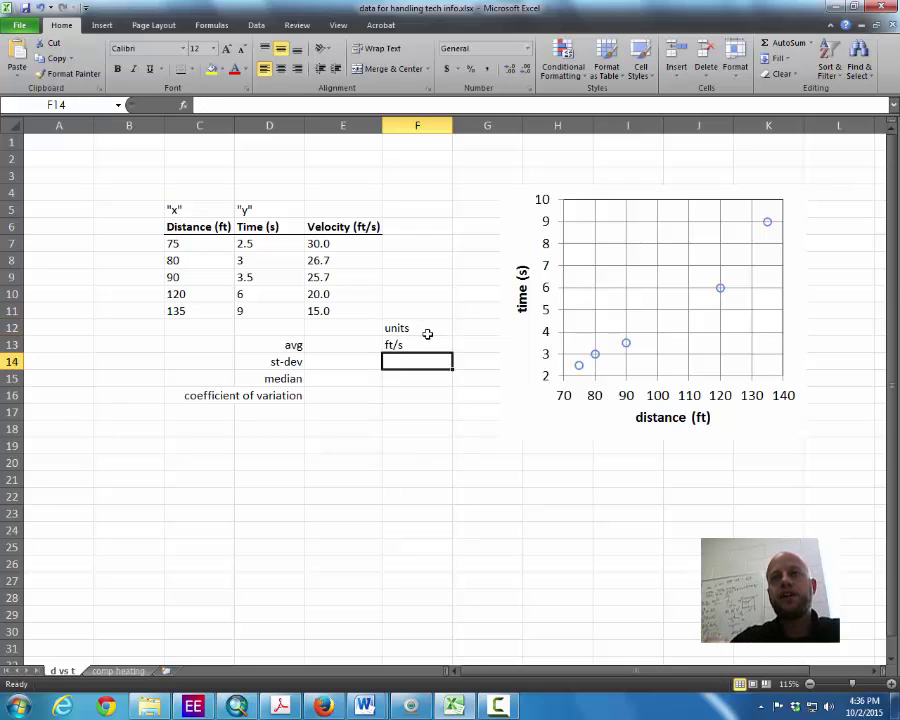
pyautogui.write('ft')
pyautogui.press('Return')
pyautogui.write('ft')
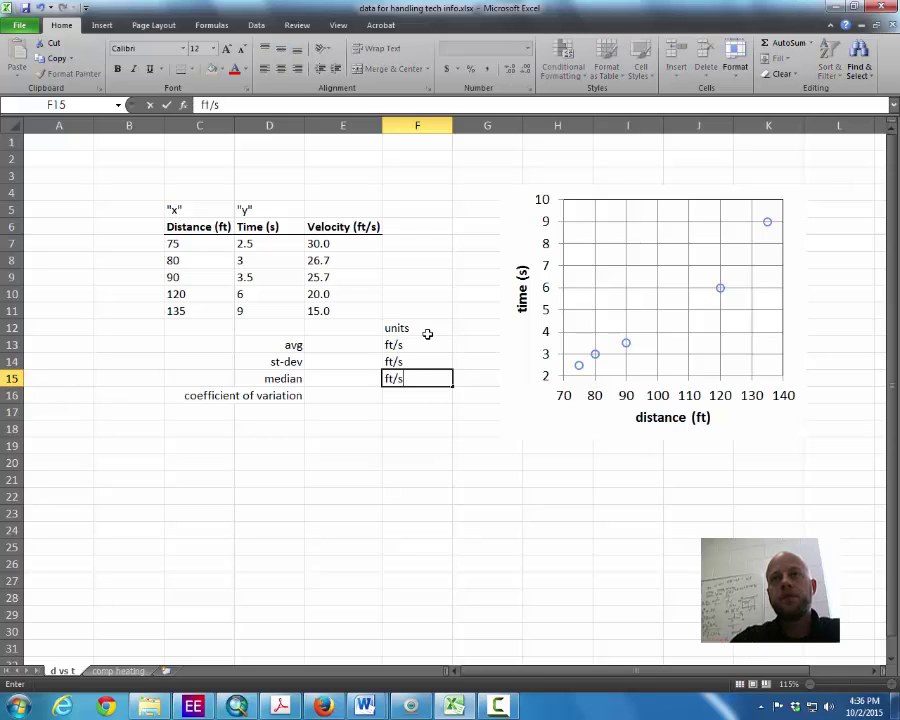
pyautogui.press('Return')
pyautogui.write('-')
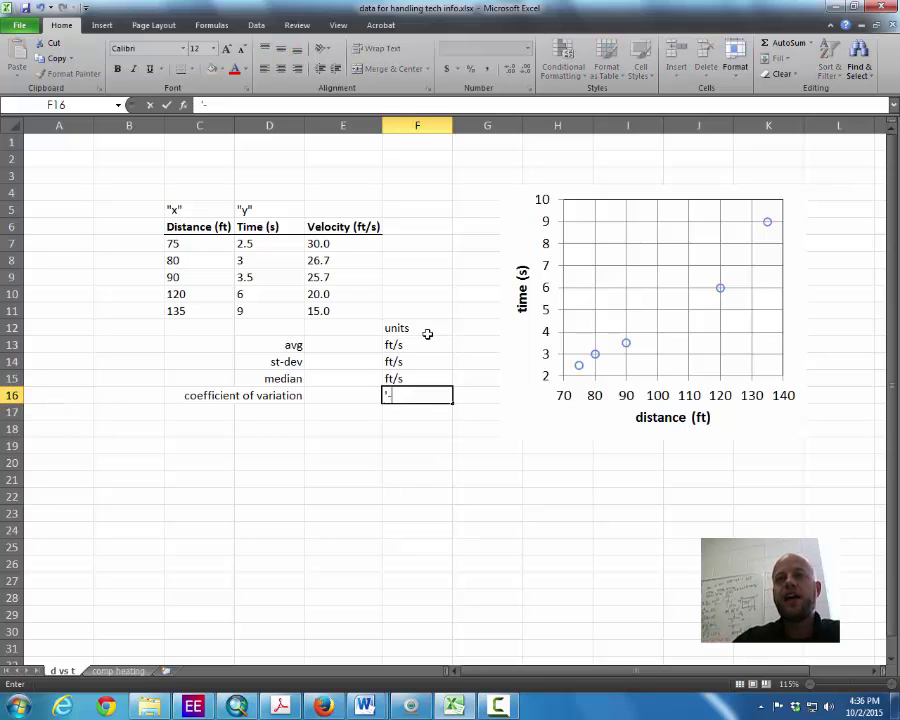
pyautogui.press('Return')
# - Calculate the average of the velocities E7:E11 in E13 with the AVERAGE function
pyautogui.press('Up')
pyautogui.press('Up')
pyautogui.press('Up')
pyautogui.press('Up')
pyautogui.press('Left')
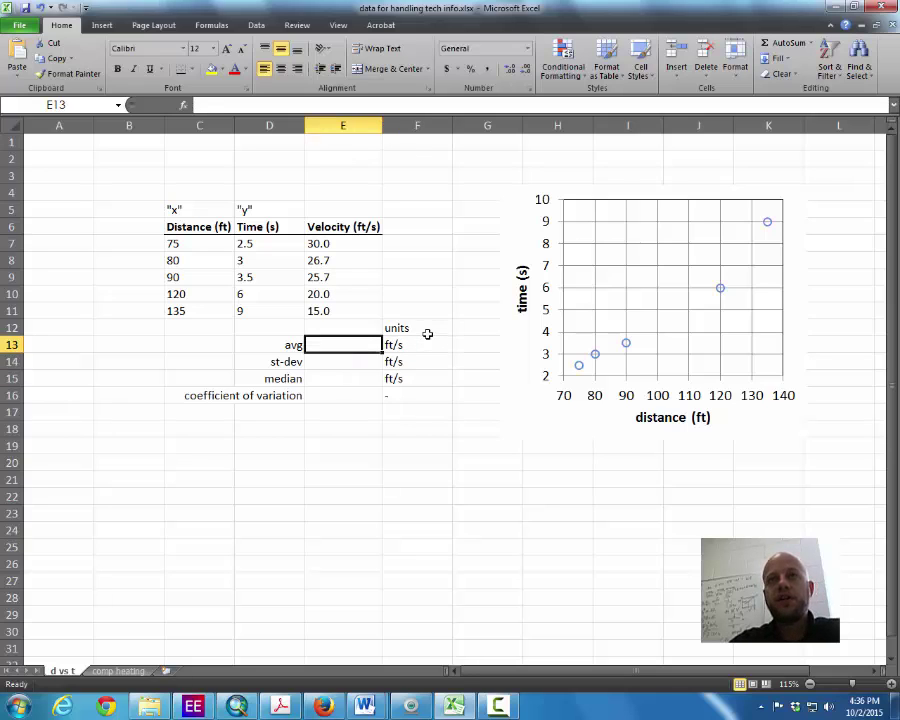
pyautogui.write('=average(')
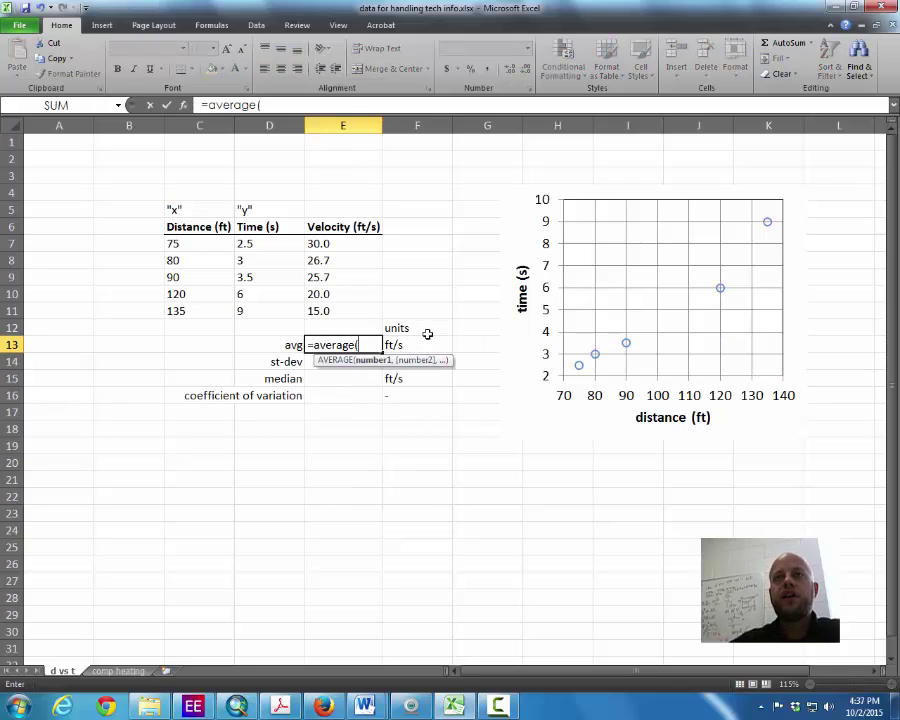
pyautogui.moveTo(354, 245); pyautogui.dragTo(354, 311)
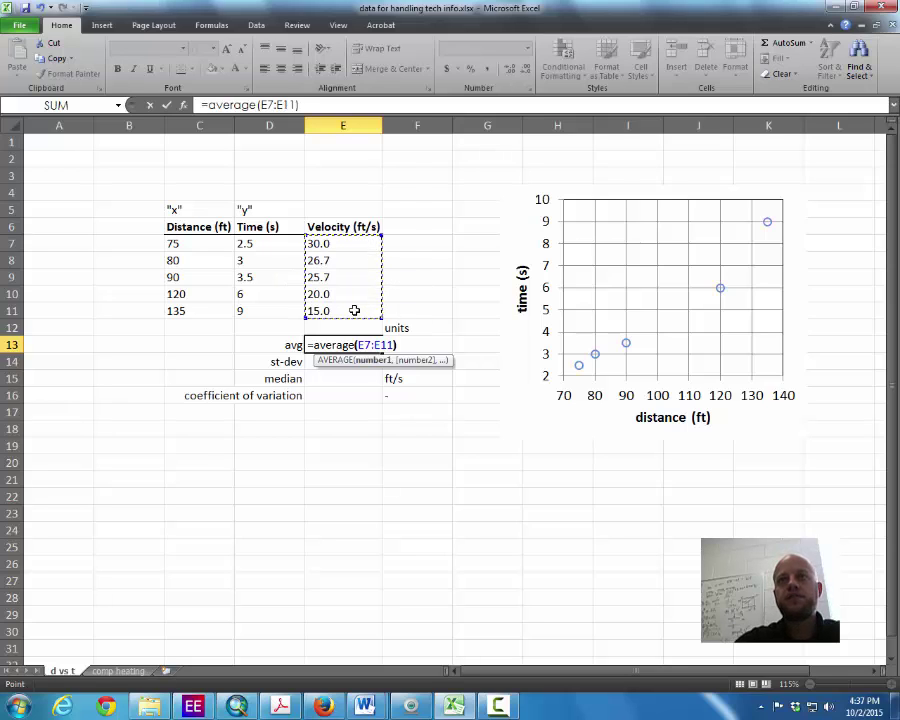
pyautogui.write(')')
pyautogui.press('Return')
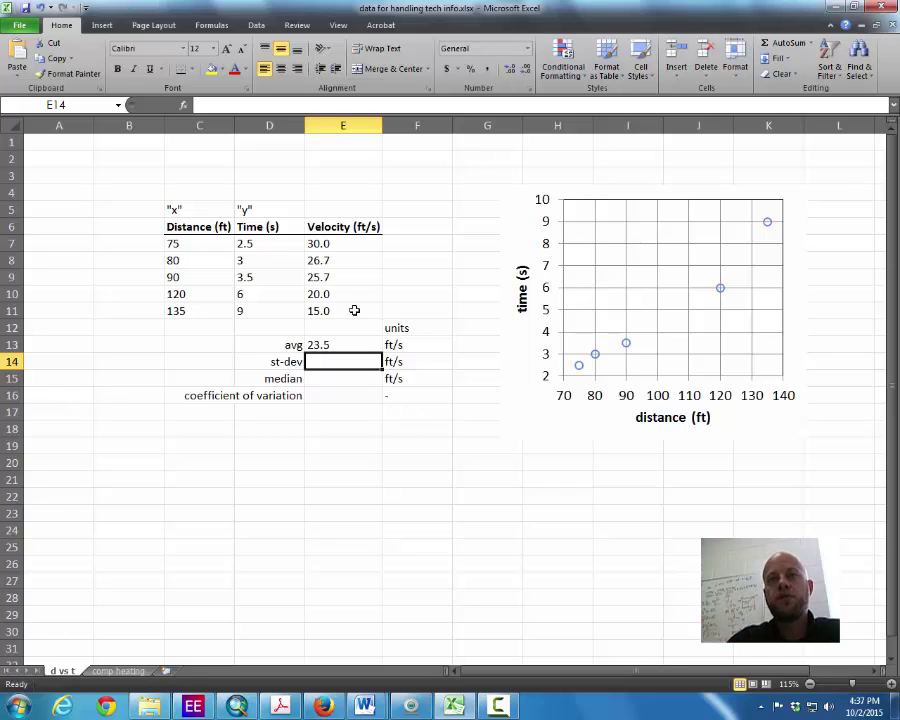
# - Calculate the standard deviation of the velocities E7:E11 in E14 with the STDEV function
pyautogui.write('=stde')
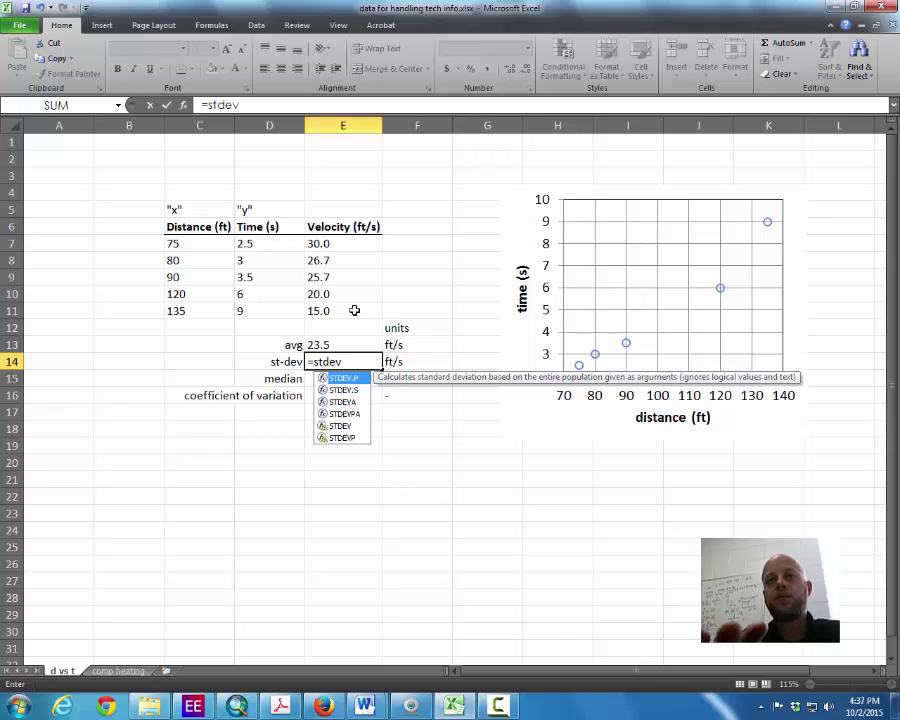
pyautogui.write('v')
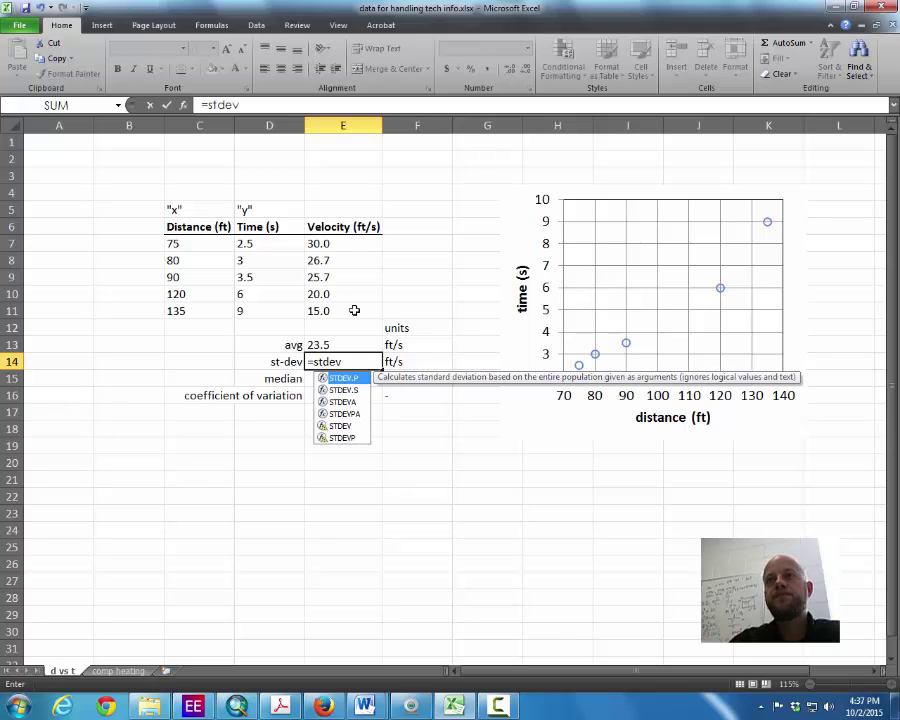
pyautogui.write('(')
pyautogui.moveTo(348, 238); pyautogui.dragTo(348, 311)
pyautogui.write(')')
pyautogui.press('Return')
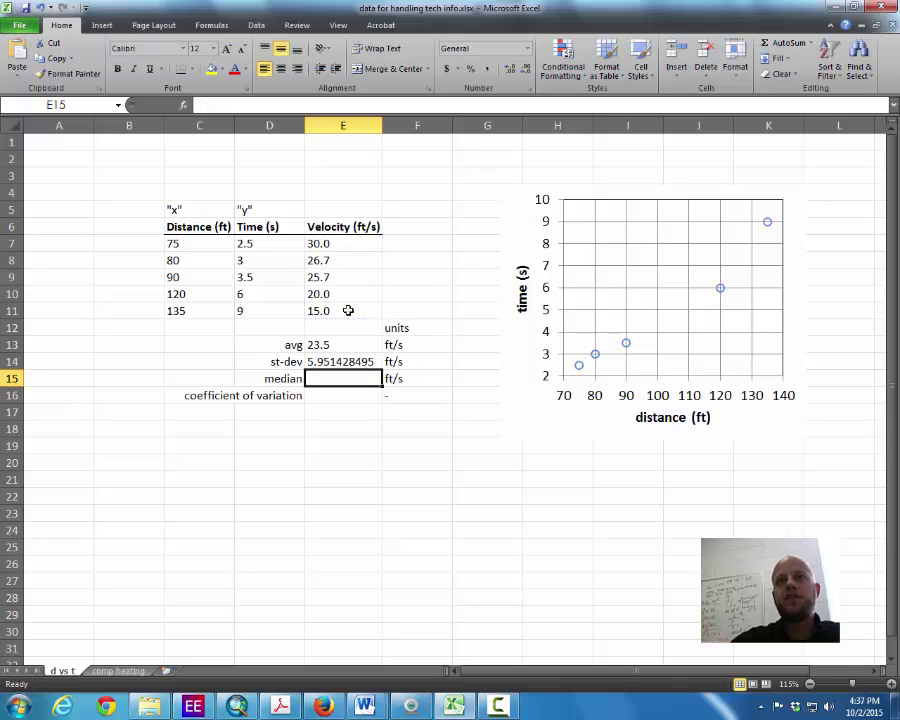
# - Calculate the median of the velocities E7:E11 in E15 with the MEDIAN function
pyautogui.write('=median(')
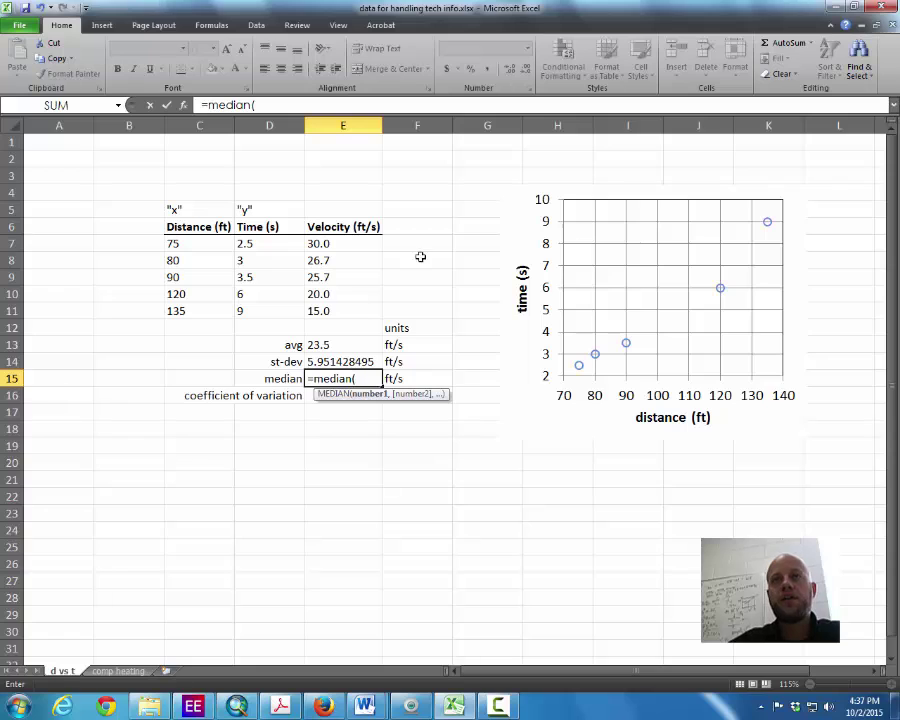
pyautogui.moveTo(350, 243); pyautogui.dragTo(354, 310)
pyautogui.write(')')
pyautogui.press('Return')
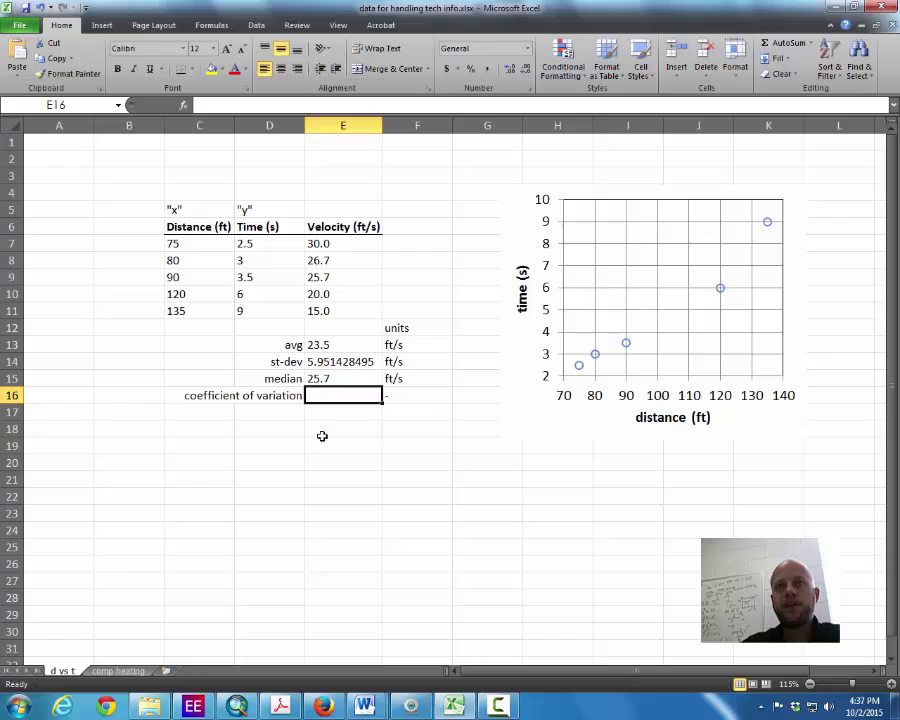
# - Enter the note "CV = st-dev/mean" in D18 to document the coefficient of variation formula
pyautogui.click(273, 433)
pyautogui.write('CV')
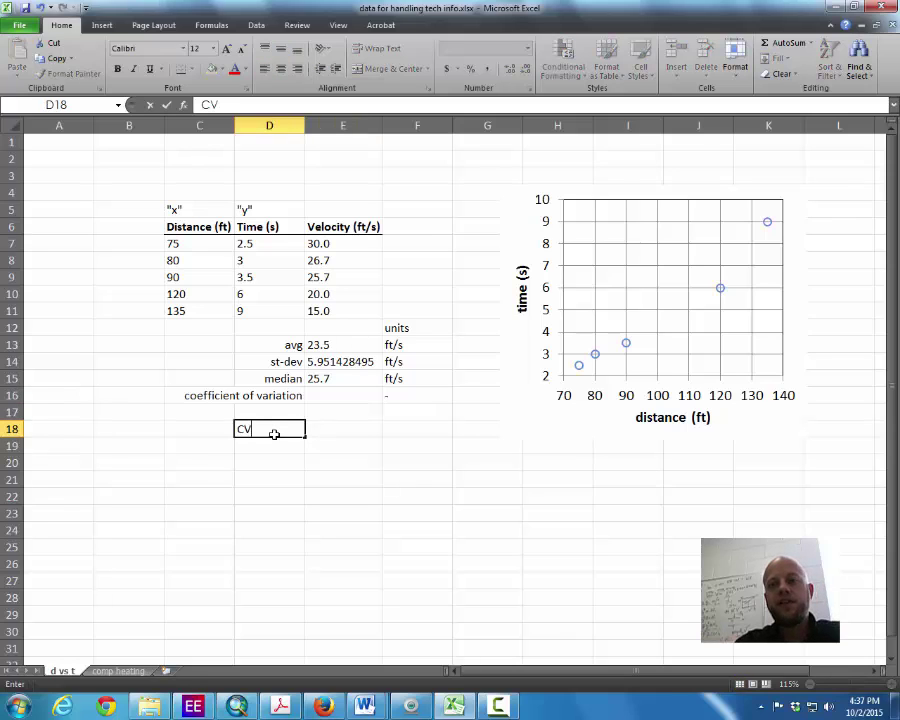
pyautogui.write(' = mean/')
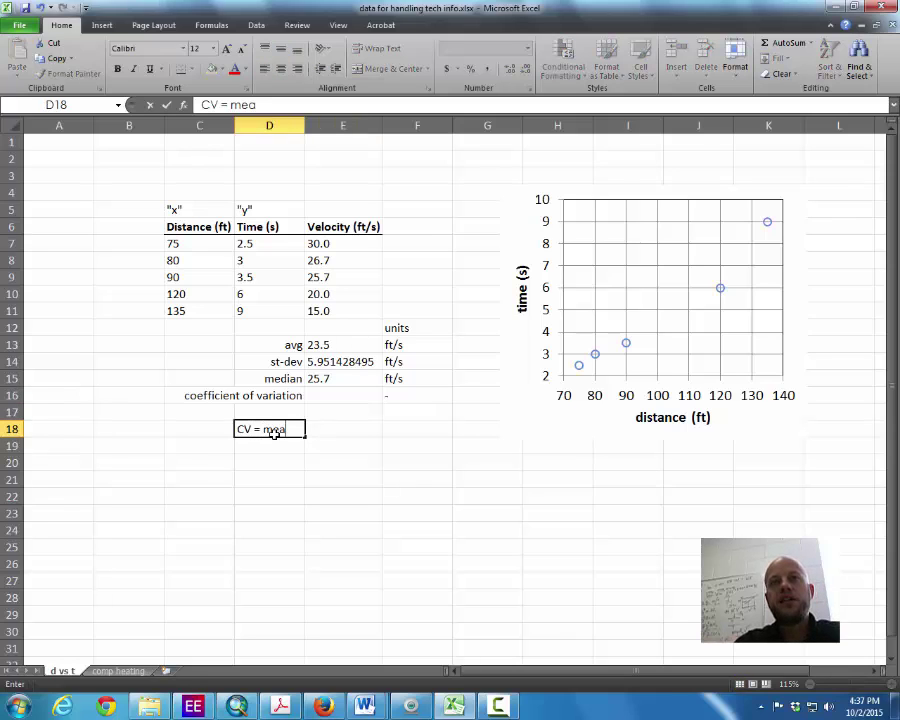
pyautogui.press('BackSpace')
pyautogui.press('BackSpace')
pyautogui.press('BackSpace')
pyautogui.press('BackSpace')
pyautogui.press('BackSpace')
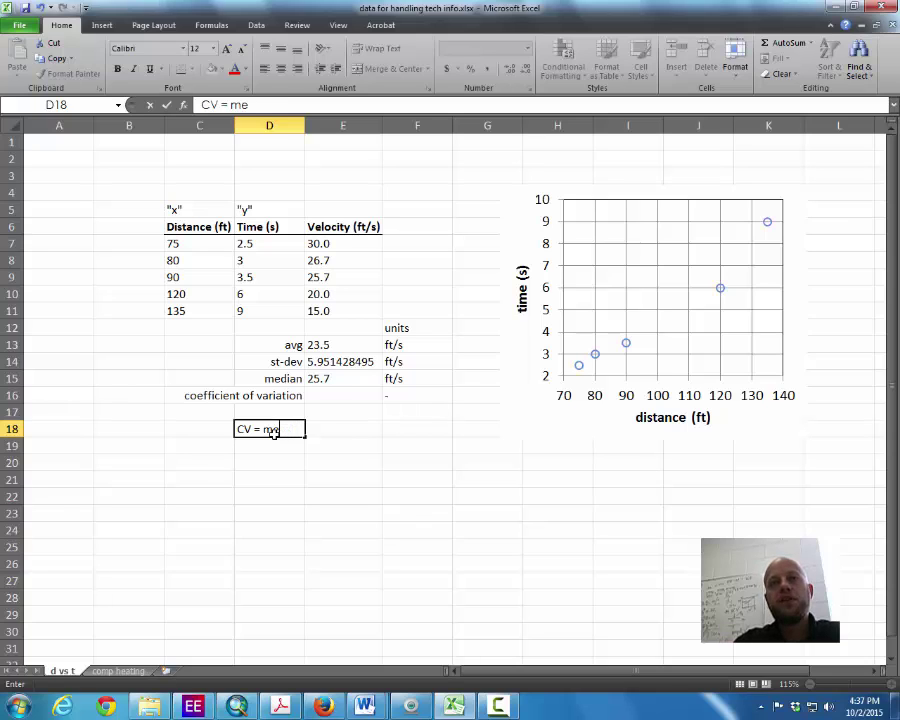
pyautogui.write('st-dev/mean')
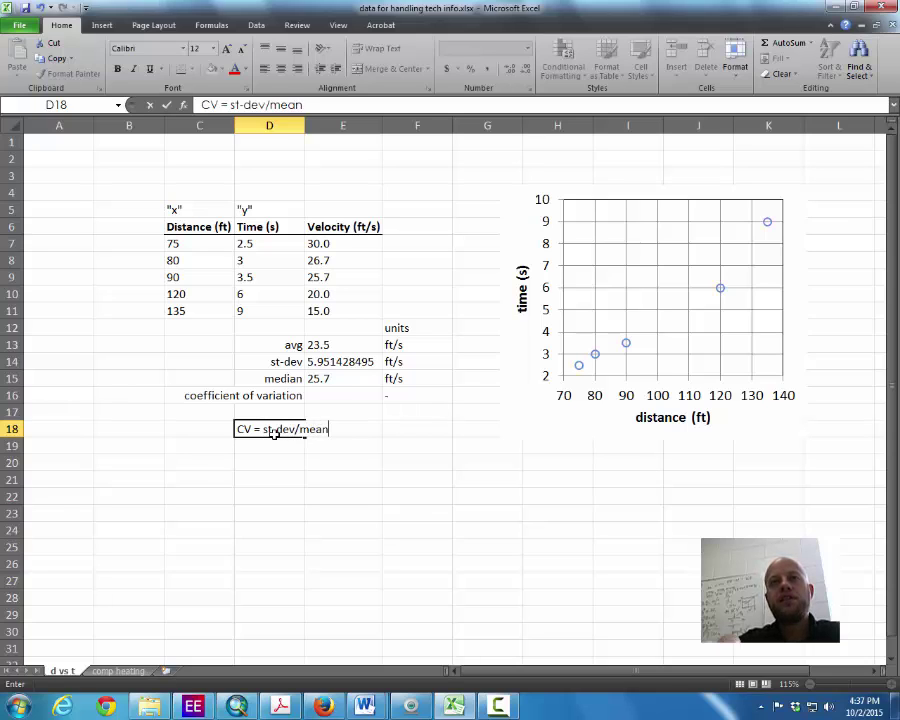
pyautogui.press('Return')
# - Calculate the coefficient of variation in E16 as =E14/E13 and format it as a percentage
pyautogui.press('Up')
pyautogui.press('Up')
pyautogui.press('Up')
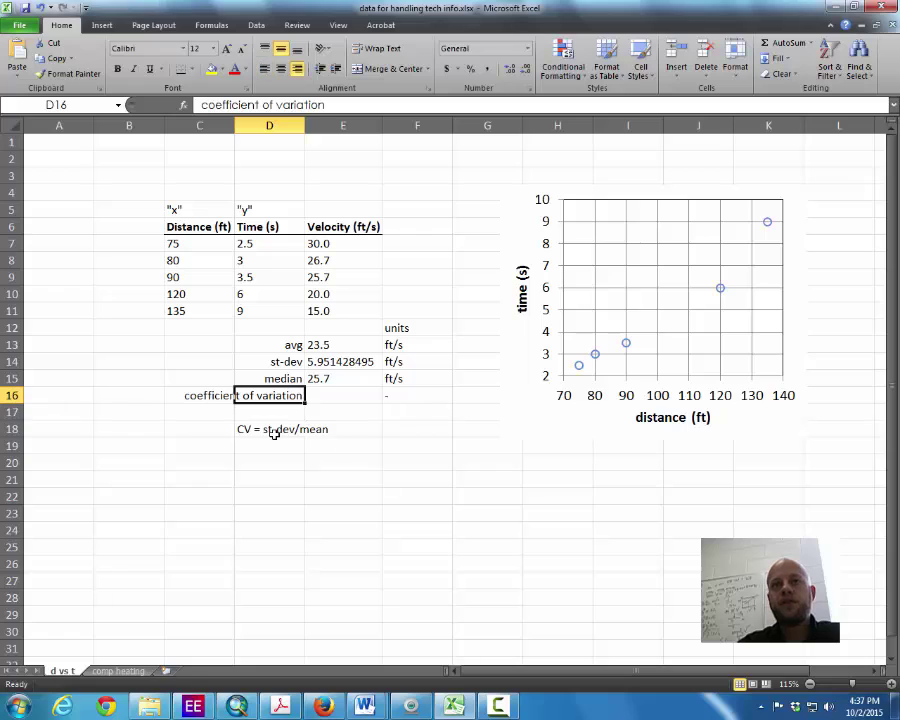
pyautogui.press('Right')
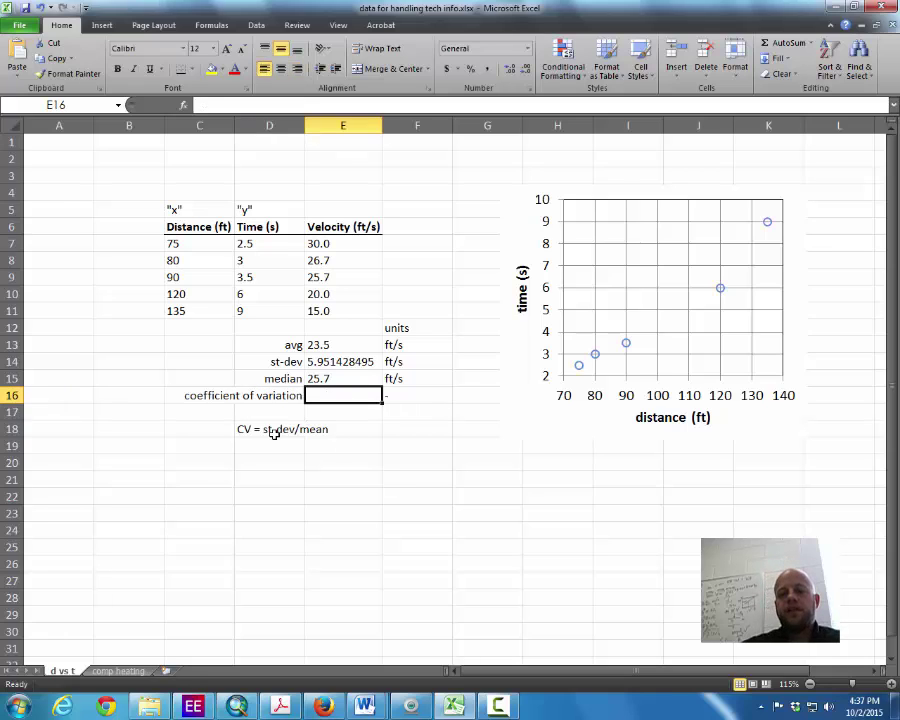
pyautogui.write('=')
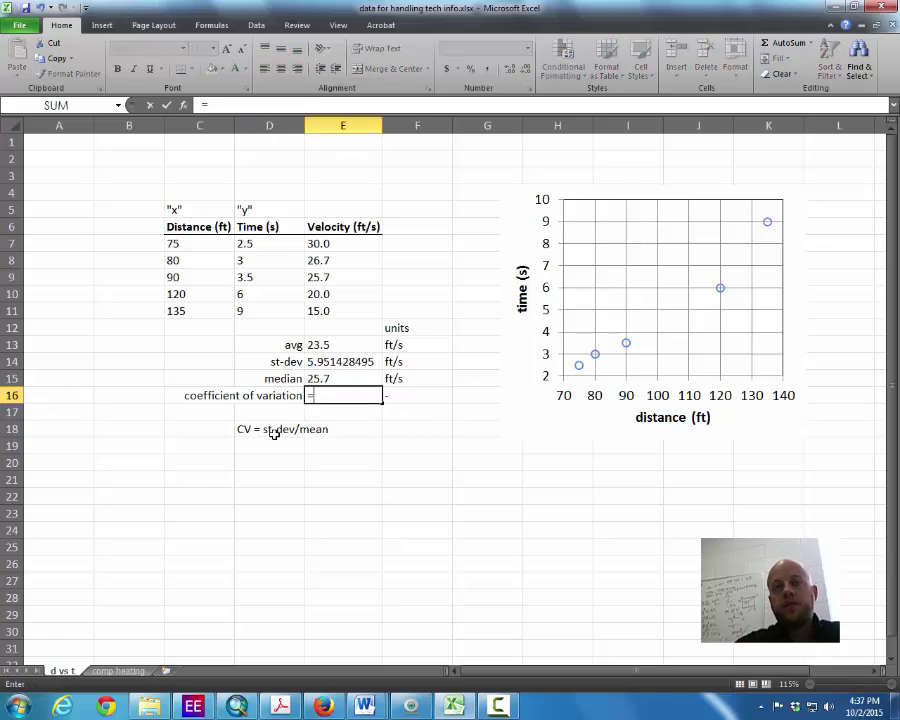
pyautogui.click(340, 363)
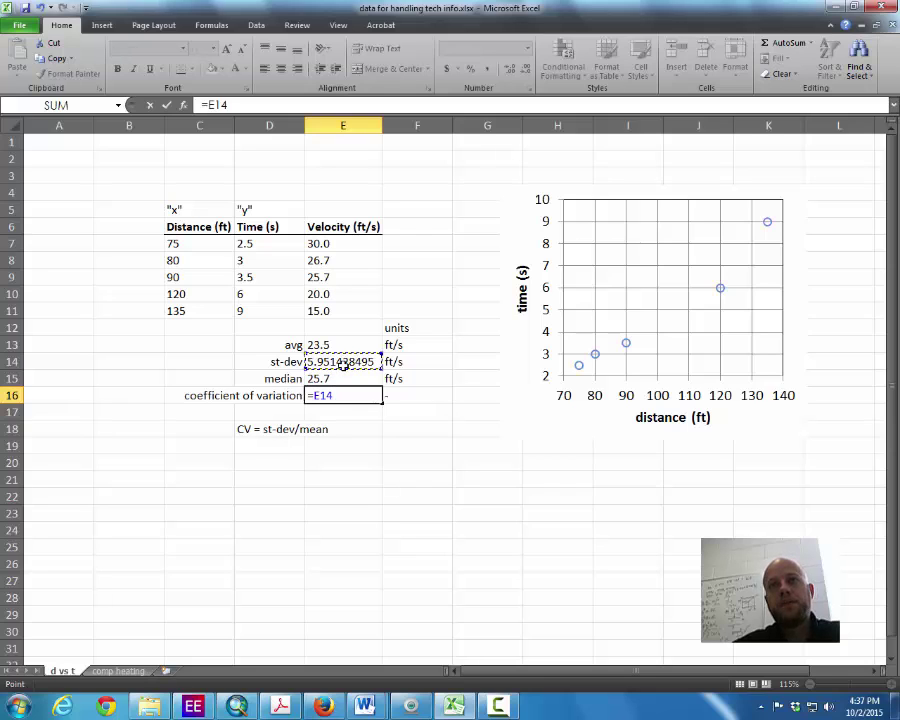
pyautogui.write('/')
pyautogui.click(349, 346)
pyautogui.press('Return')
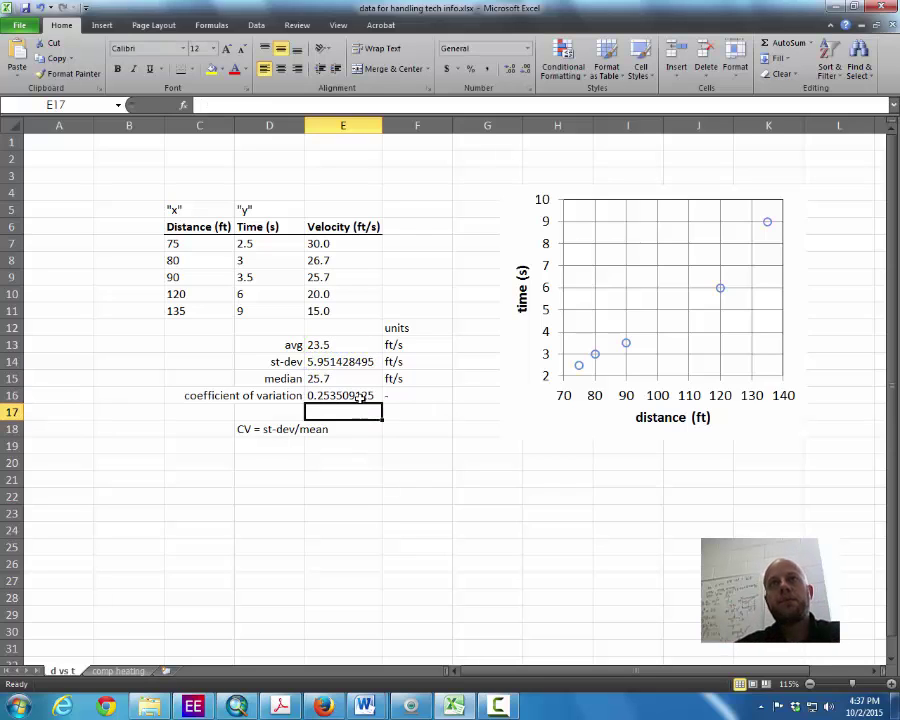
pyautogui.click(362, 396)
pyautogui.click(470, 68)
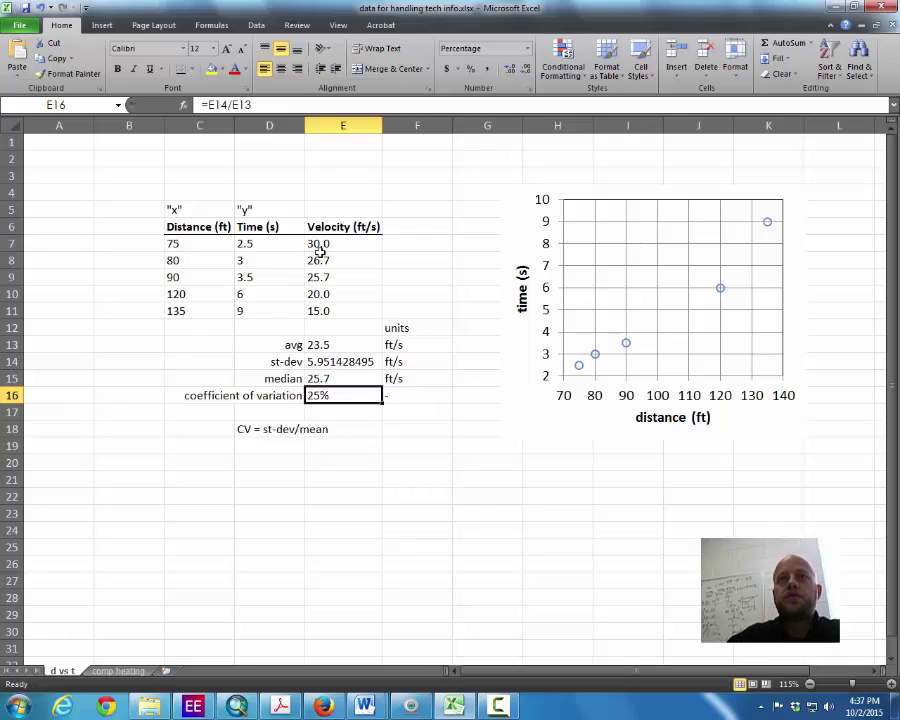
pyautogui.moveTo(317, 247); pyautogui.dragTo(334, 311)
pyautogui.click(334, 324)
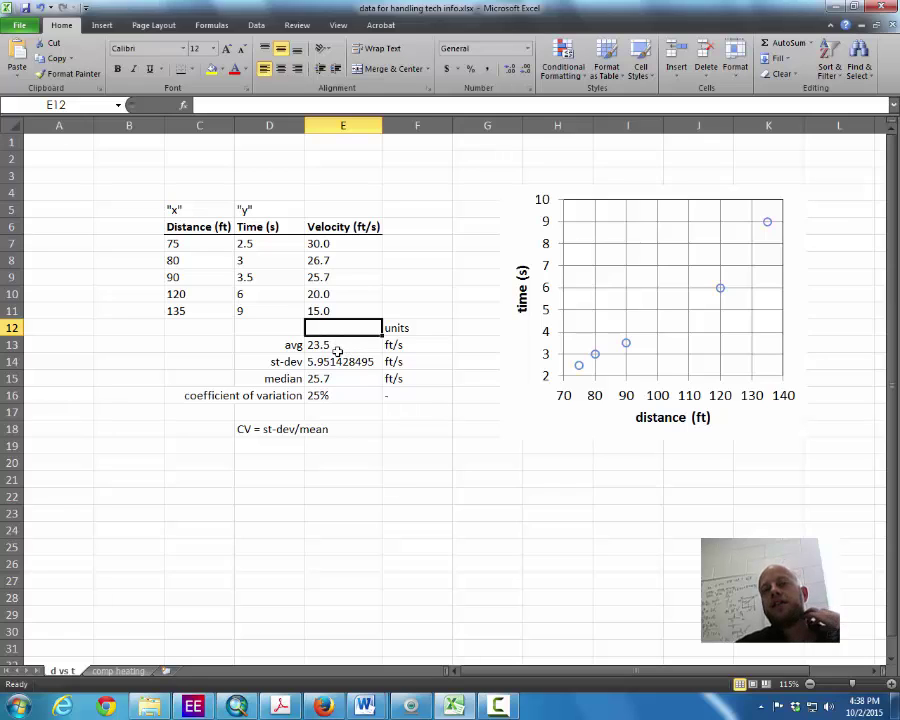
pyautogui.click(344, 413)
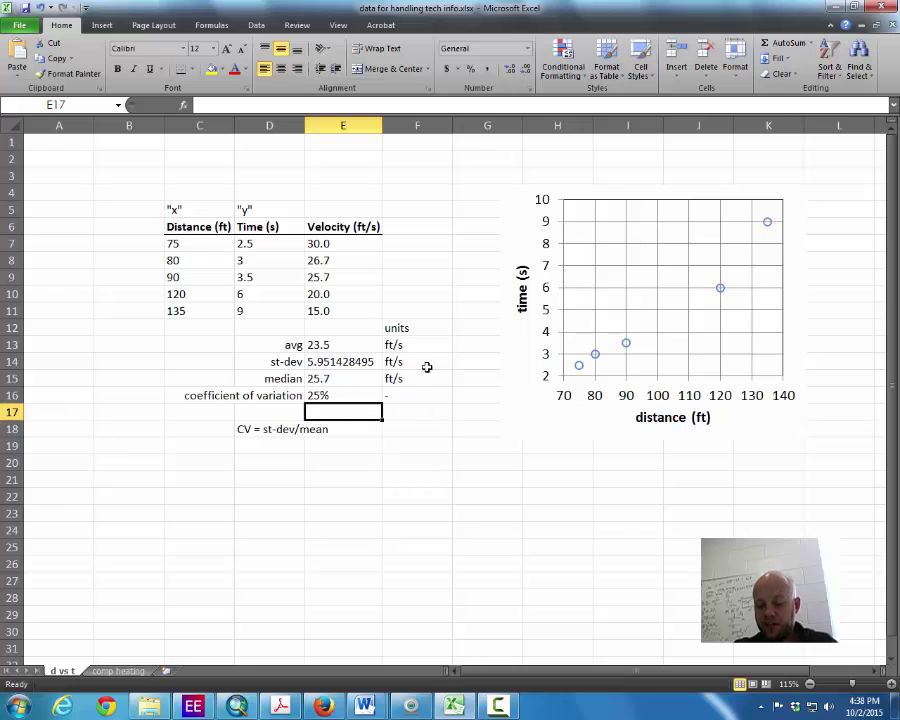
# - Move the scatter chart down so it sits below the velocity statistics, clear of the cells beside the table
pyautogui.moveTo(629, 193); pyautogui.dragTo(558, 432)
pyautogui.click(396, 493)
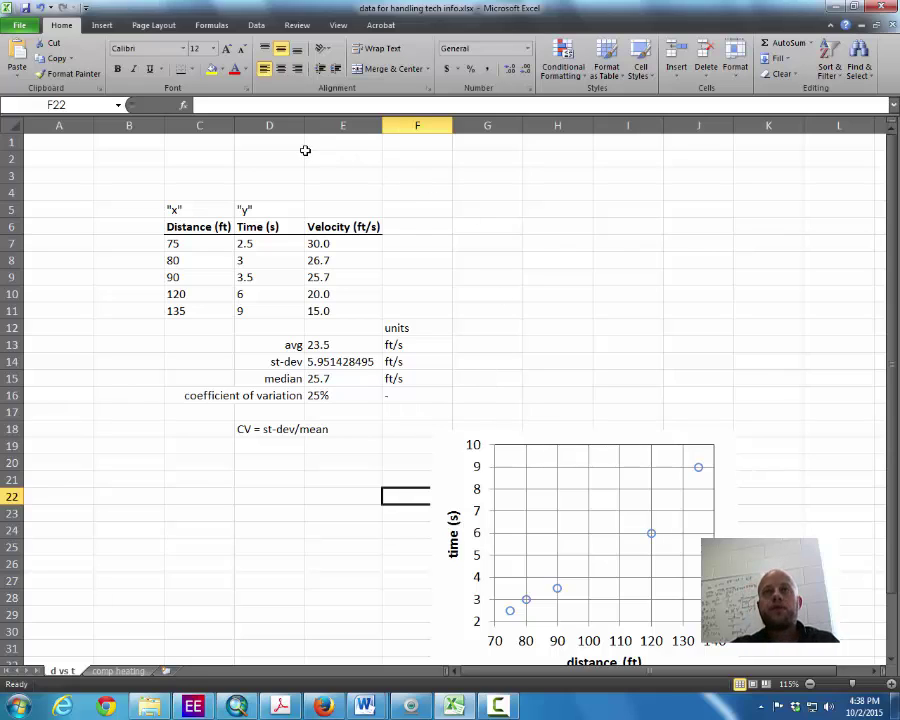
# - Enter the label "conv fact" in both E1 and E2 for two conversion factors
pyautogui.click(322, 145)
pyautogui.write('c')
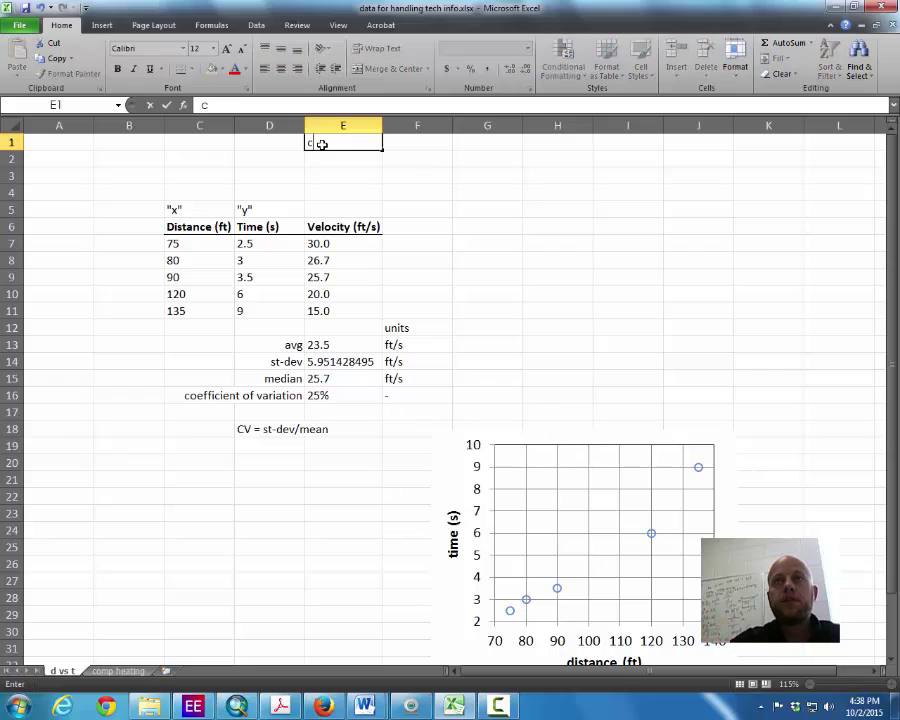
pyautogui.write('onv fac')
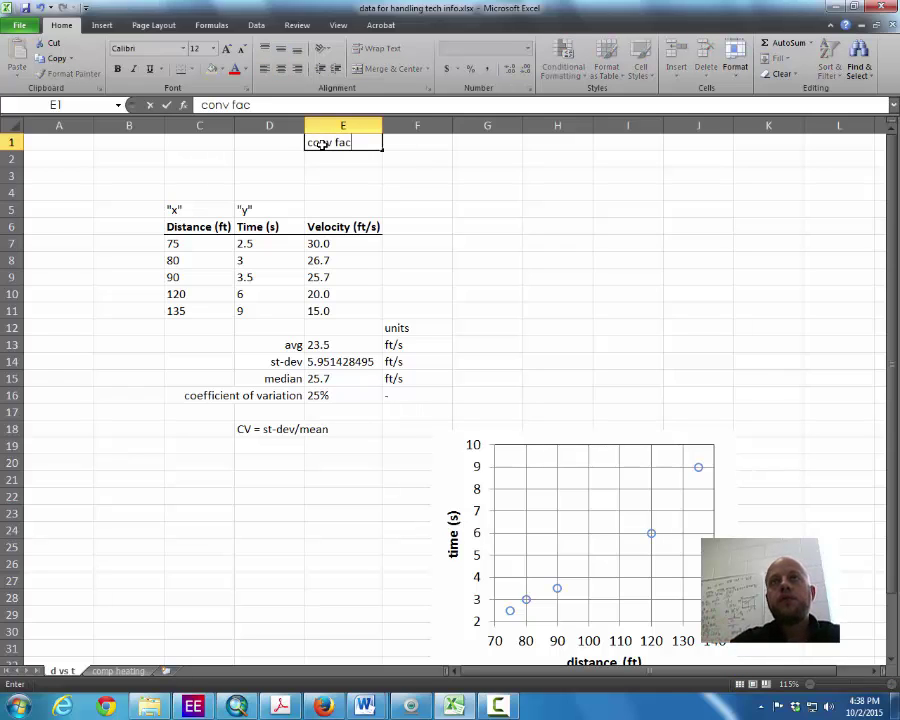
pyautogui.write('t')
pyautogui.press('Return')
pyautogui.write('con')
pyautogui.press('BackSpace')
pyautogui.write('v')
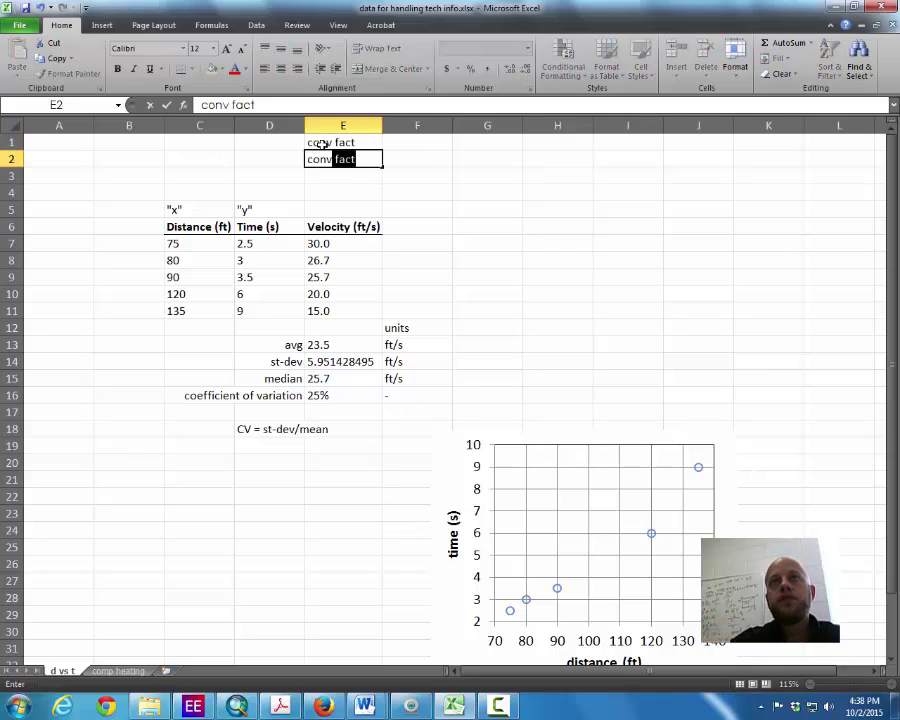
pyautogui.write(' fact')
pyautogui.press('Return')
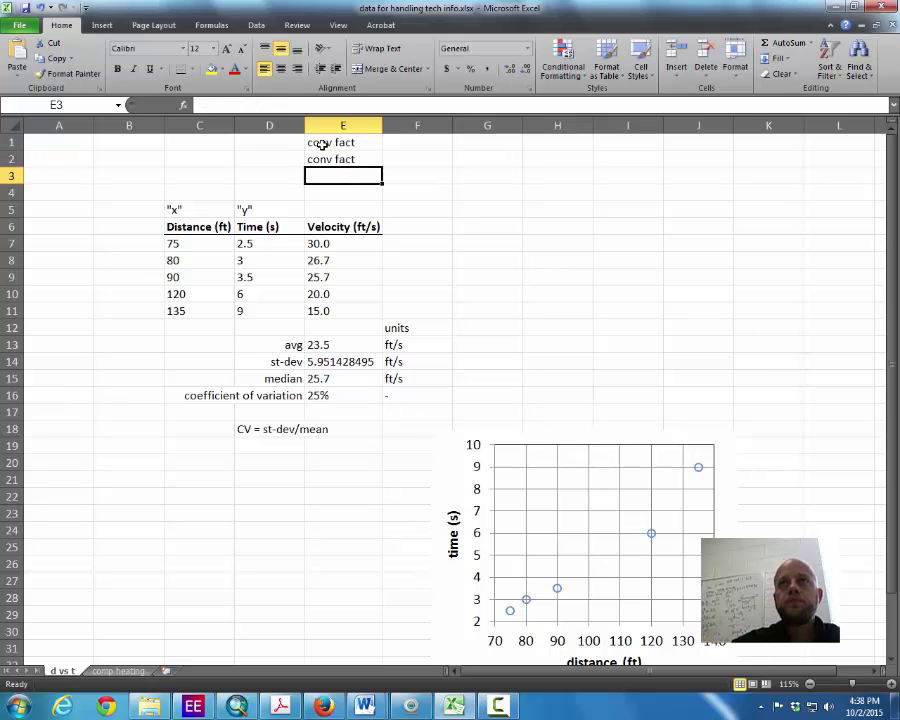
# - Enter the conversion factor units "in/ft" in G1 and "meters/ft" in G2
pyautogui.click(322, 143)
pyautogui.press('Right')
pyautogui.press('Right')
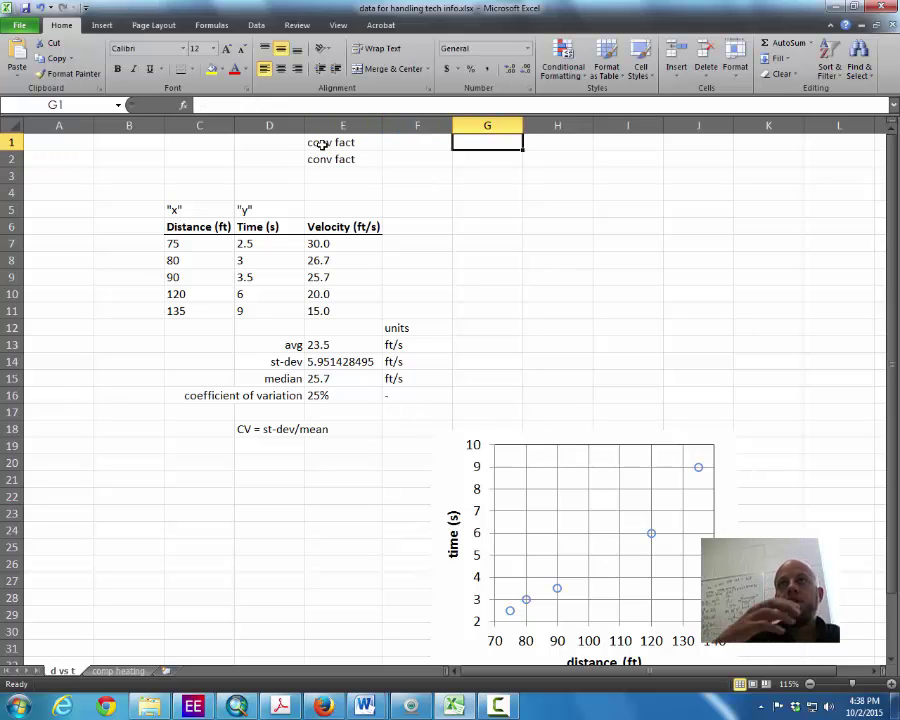
pyautogui.write('in/ft')
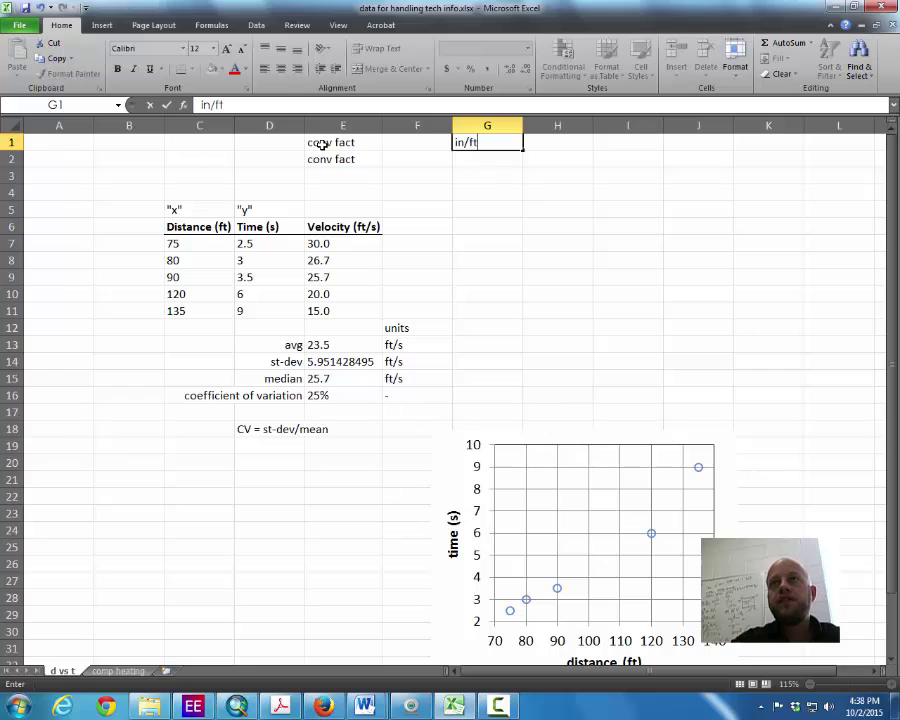
pyautogui.press('Return')
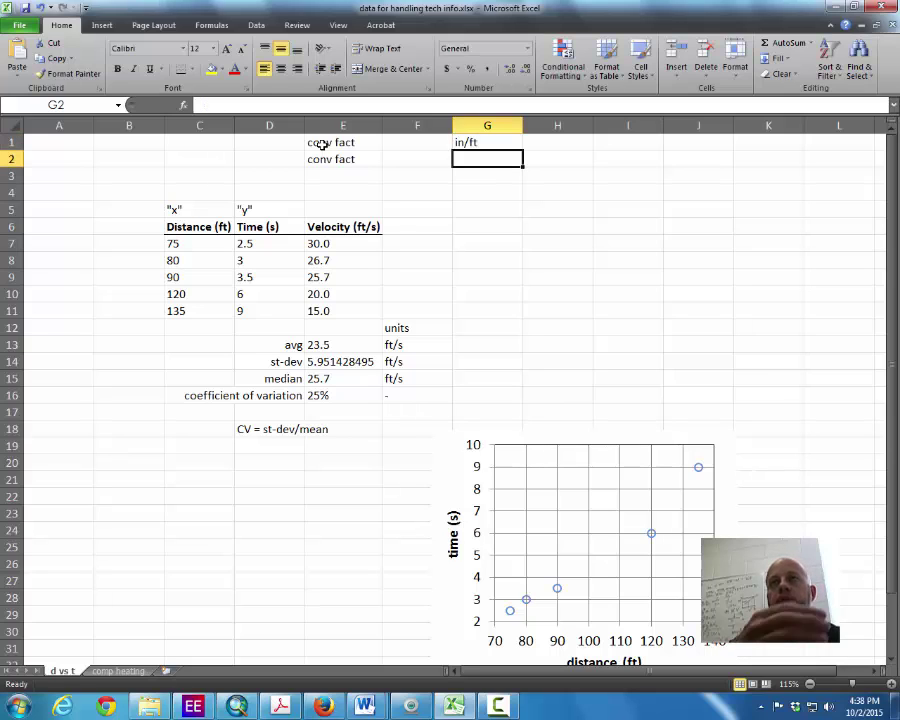
pyautogui.write('met')
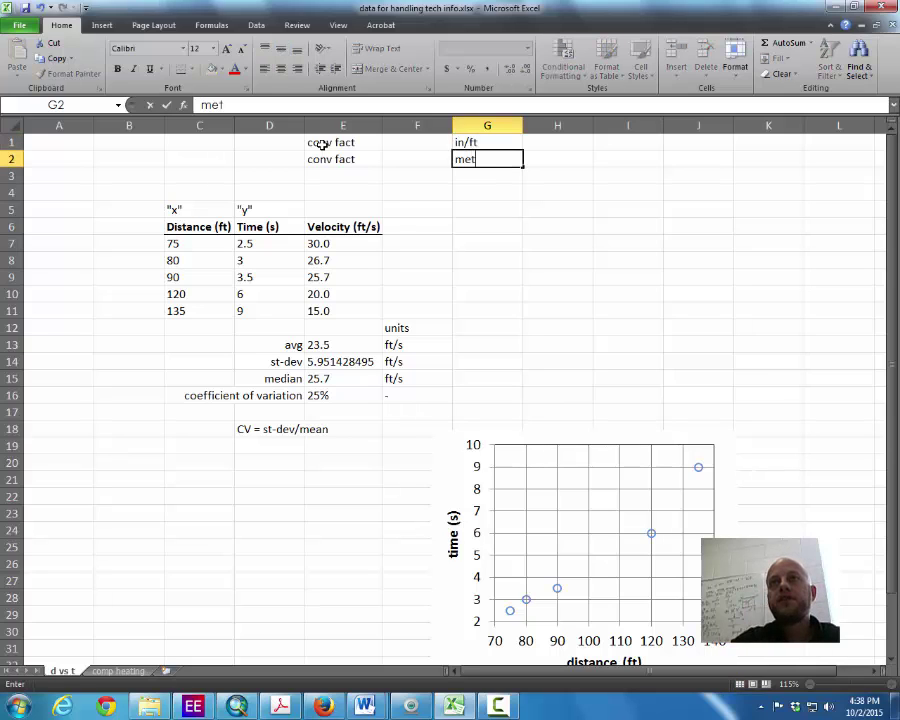
pyautogui.write('ers/ft')
pyautogui.press('Return')
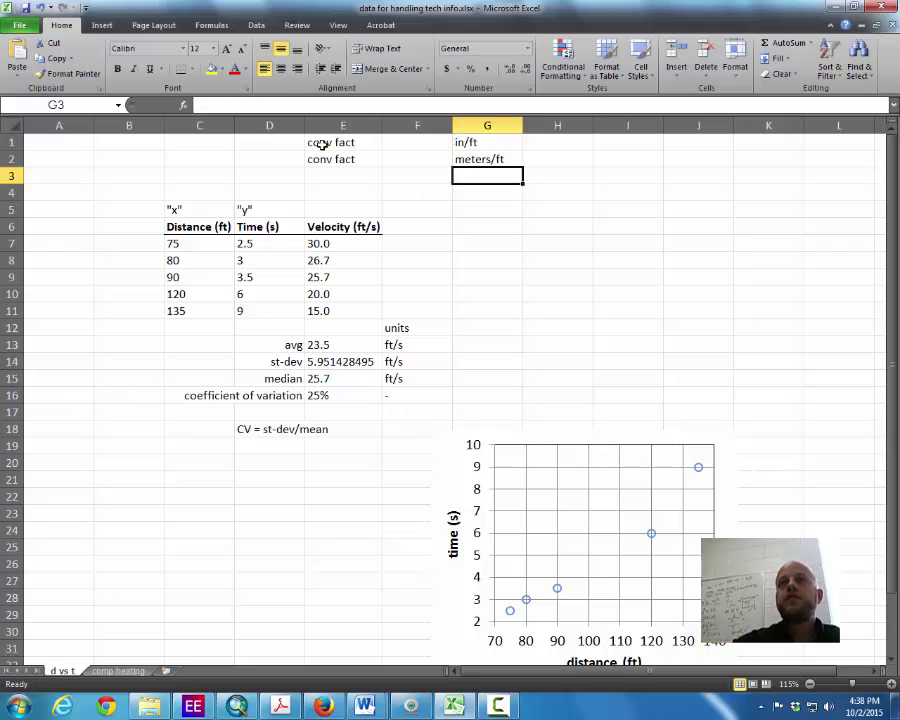
# - Enter the conversion factor values 12 in F1 and 0.3048 in F2
pyautogui.press('Up')
pyautogui.press('Up')
pyautogui.press('Left')
pyautogui.write('12')
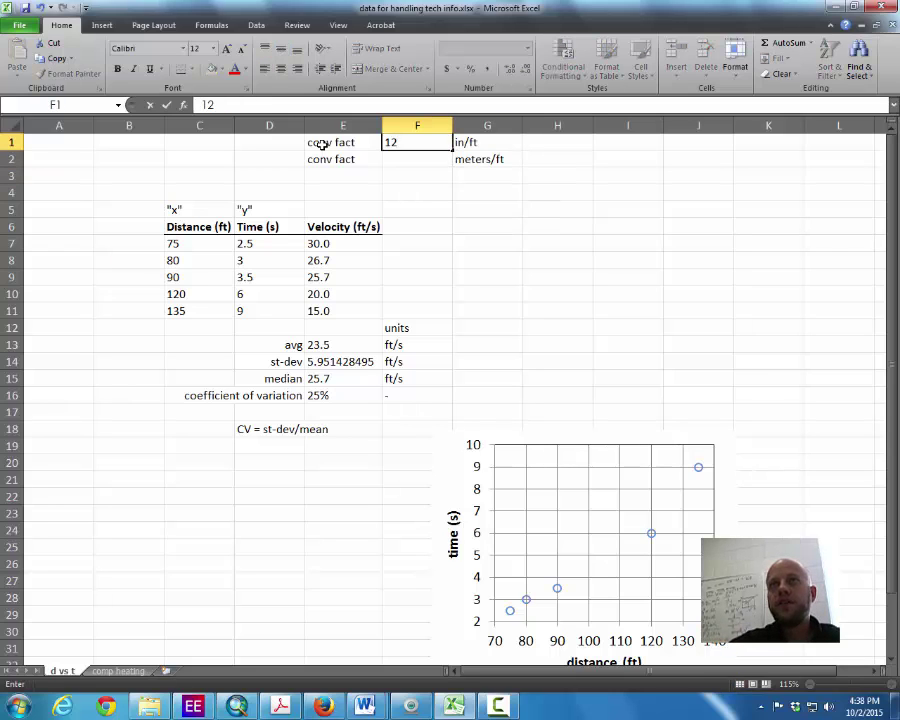
pyautogui.press('Return')
pyautogui.write('.3')
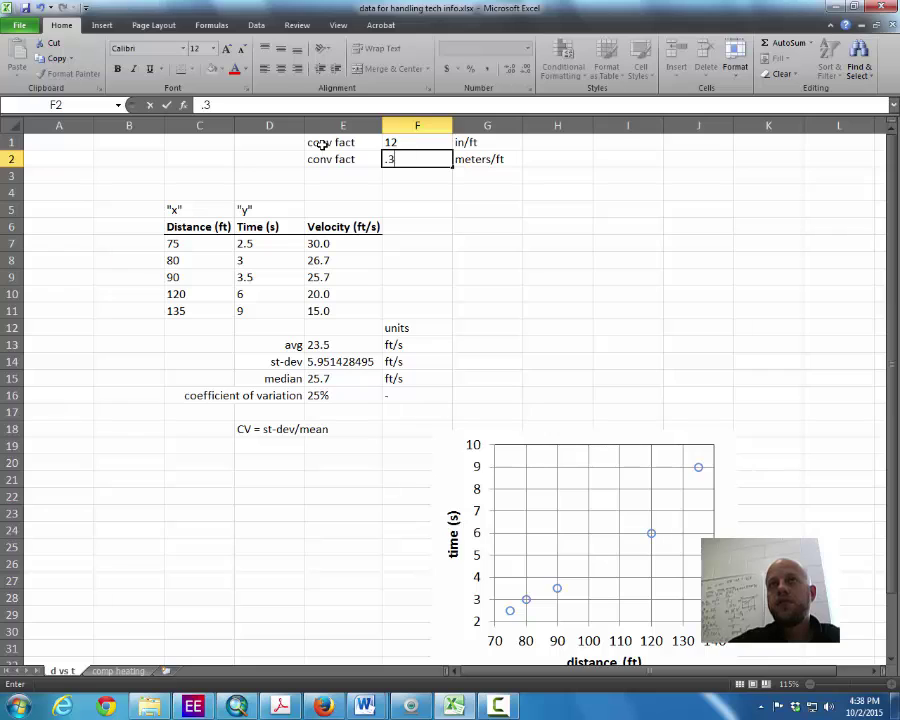
pyautogui.write('048')
pyautogui.press('Return')
# - Add the column headers "Velocity (in/s)" in F6 and "Velocity (ms)" in G6
pyautogui.press('Down')
pyautogui.press('Down')
pyautogui.press('Down')
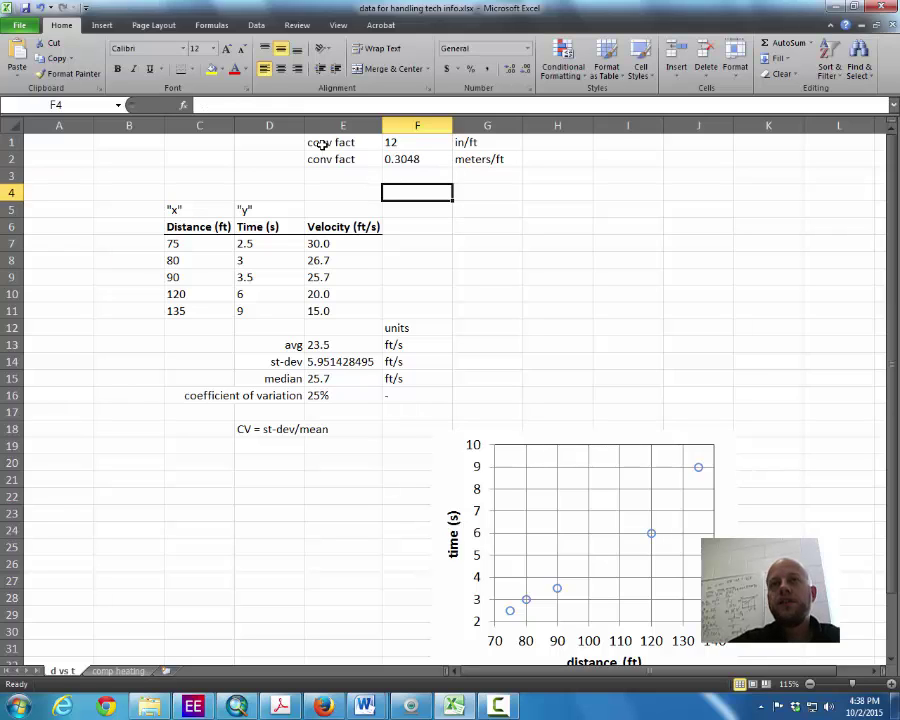
pyautogui.write('Vel')
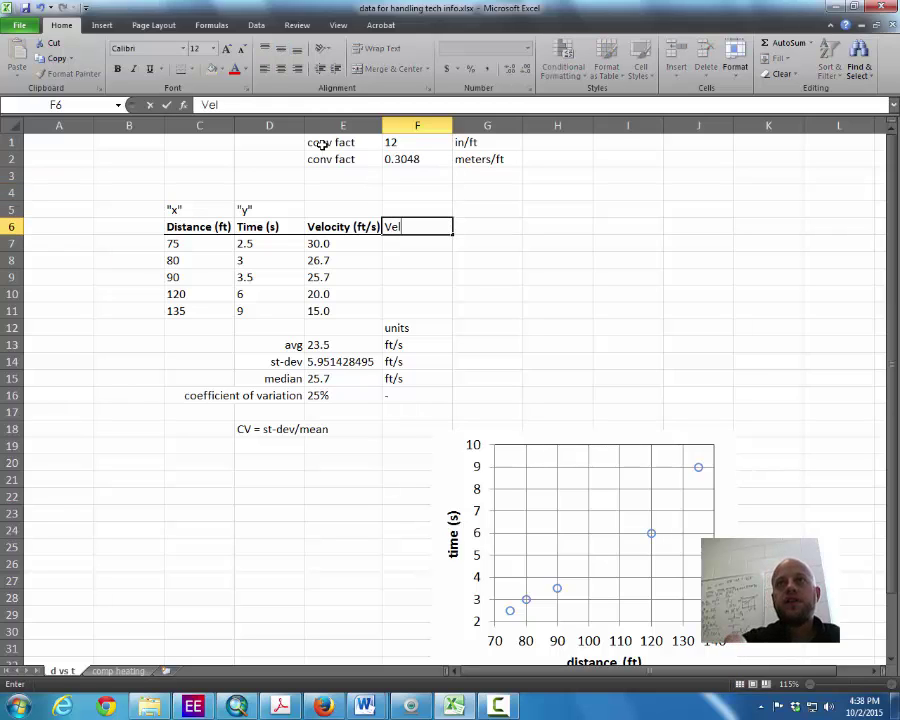
pyautogui.write('ocity (in')
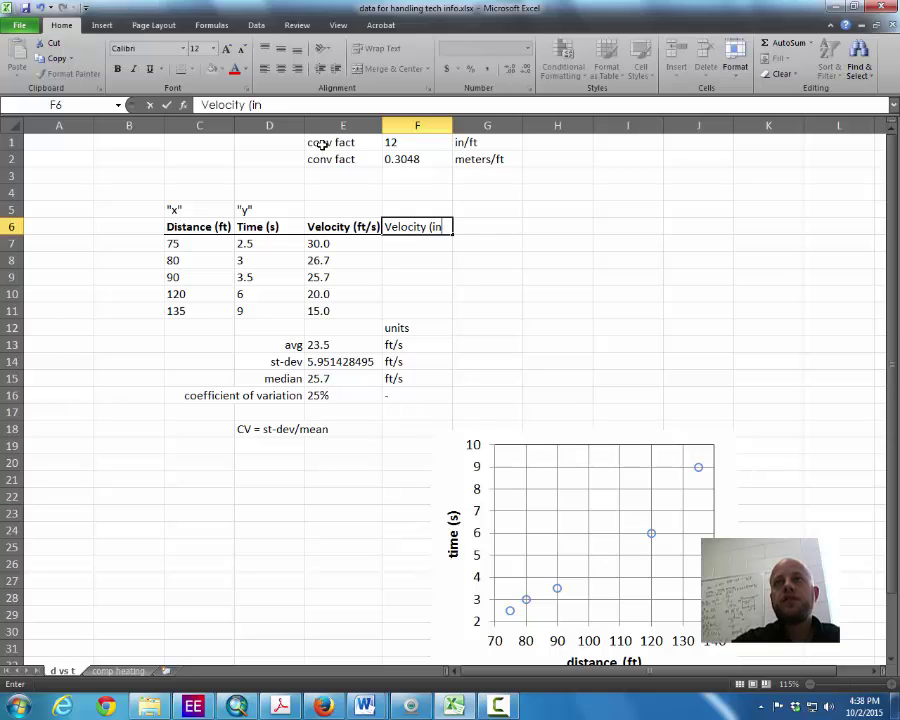
pyautogui.write('/s')
pyautogui.press('Tab')
pyautogui.write('Veloci')
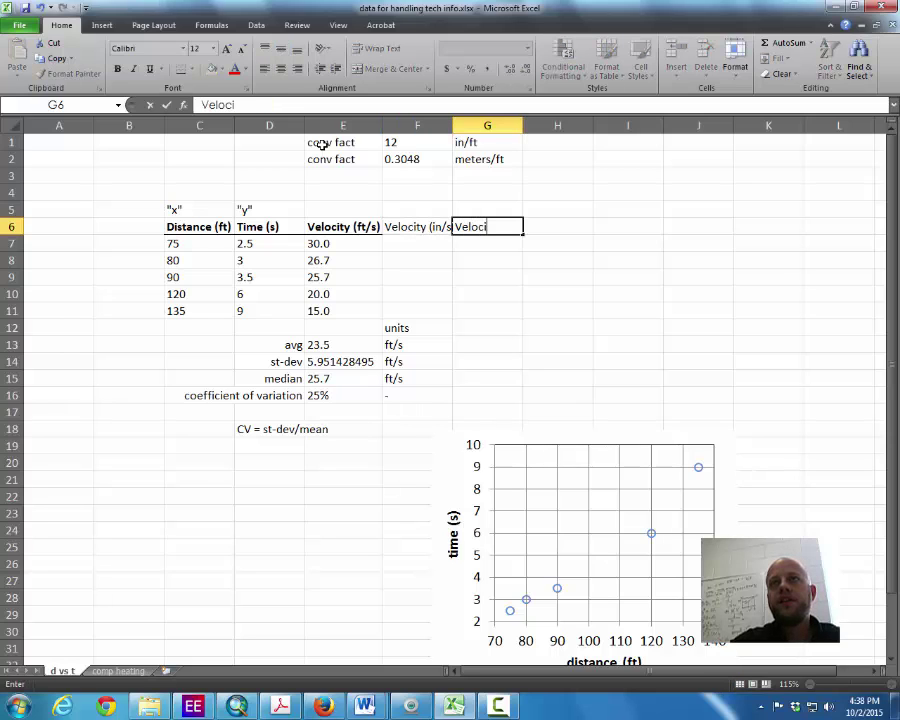
pyautogui.write('ty (ms)')
pyautogui.press('Return')
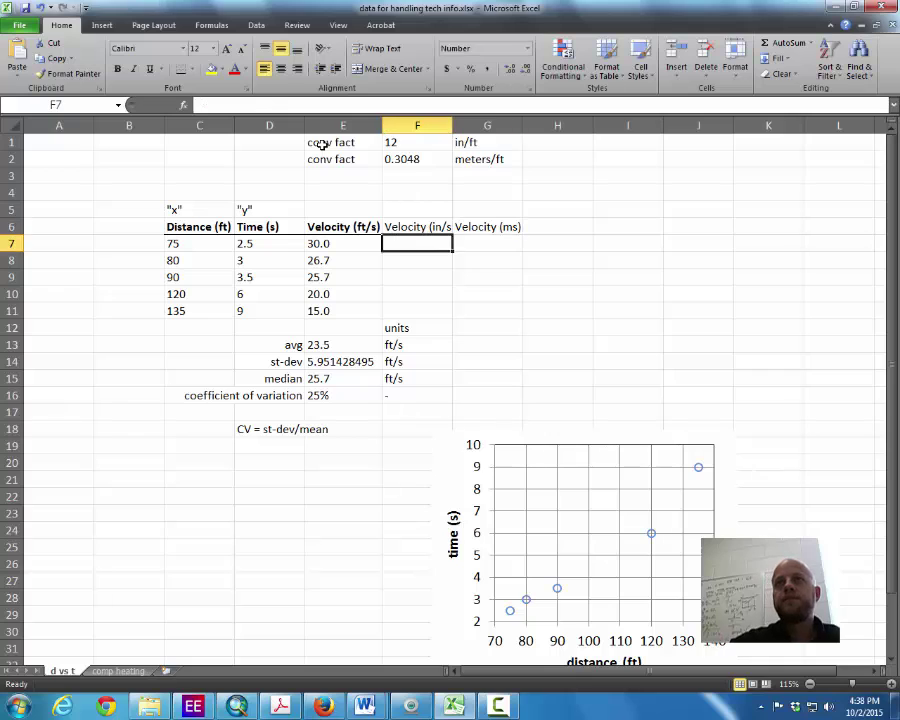
# - Correct the header in G6 to "Velocity (m/s)" and widen columns F and G to fit their headers
pyautogui.press('Up')
pyautogui.hotkey('shift', 'Right')
pyautogui.press('Right')
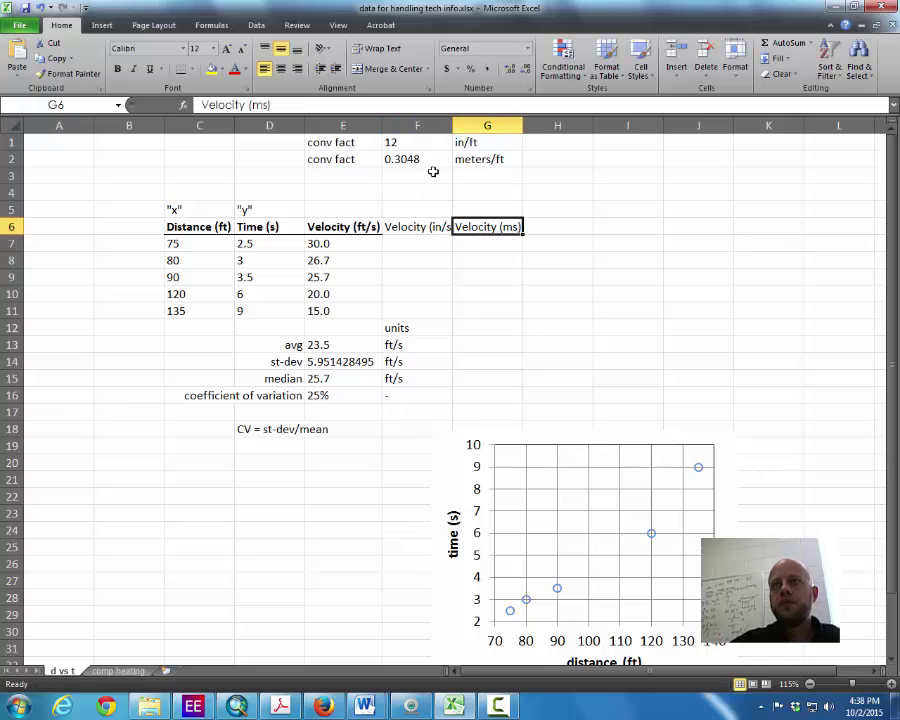
pyautogui.press('F2')
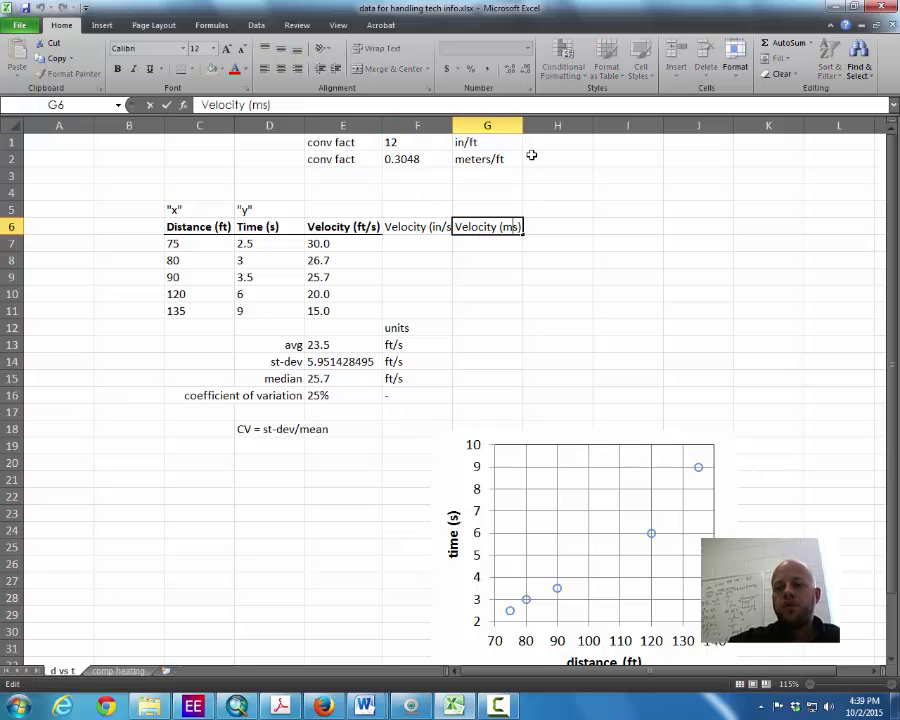
pyautogui.write('/')
pyautogui.press('Return')
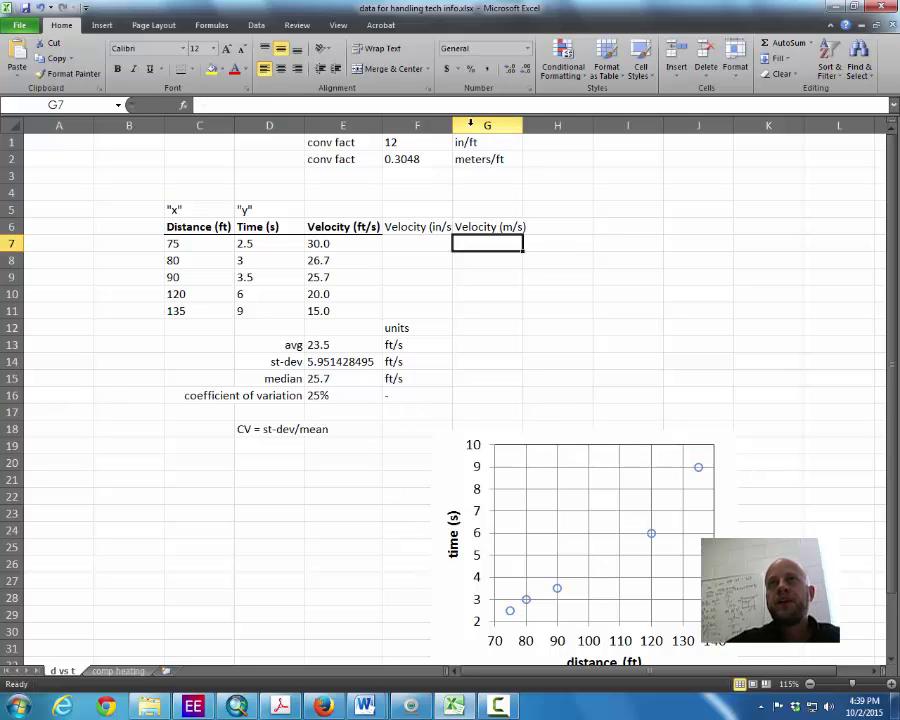
pyautogui.moveTo(453, 125); pyautogui.dragTo(457, 125)
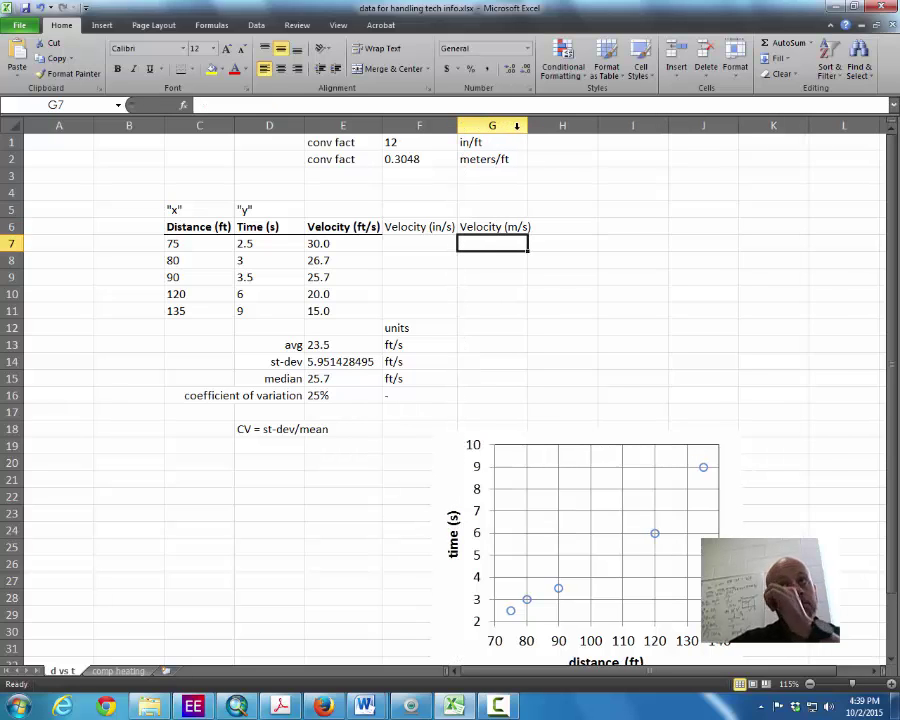
pyautogui.moveTo(523, 125); pyautogui.dragTo(532, 125)
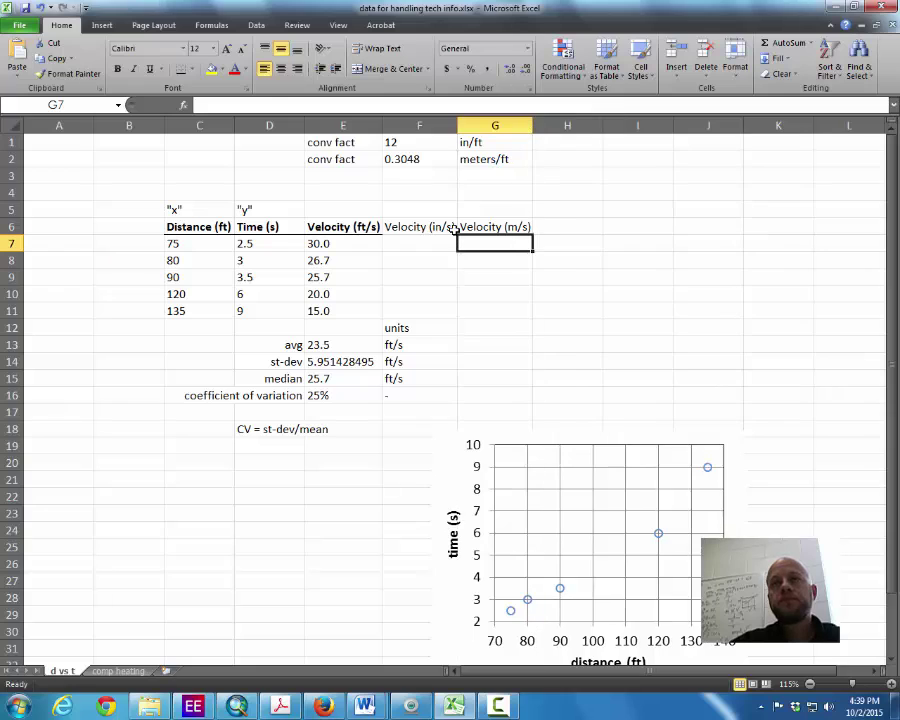
# - Format the headers in F6:G6 as bold with a bottom border to match the rest of the header row
pyautogui.moveTo(412, 226); pyautogui.dragTo(487, 224)
pyautogui.hotkey('ctrl', 'b')
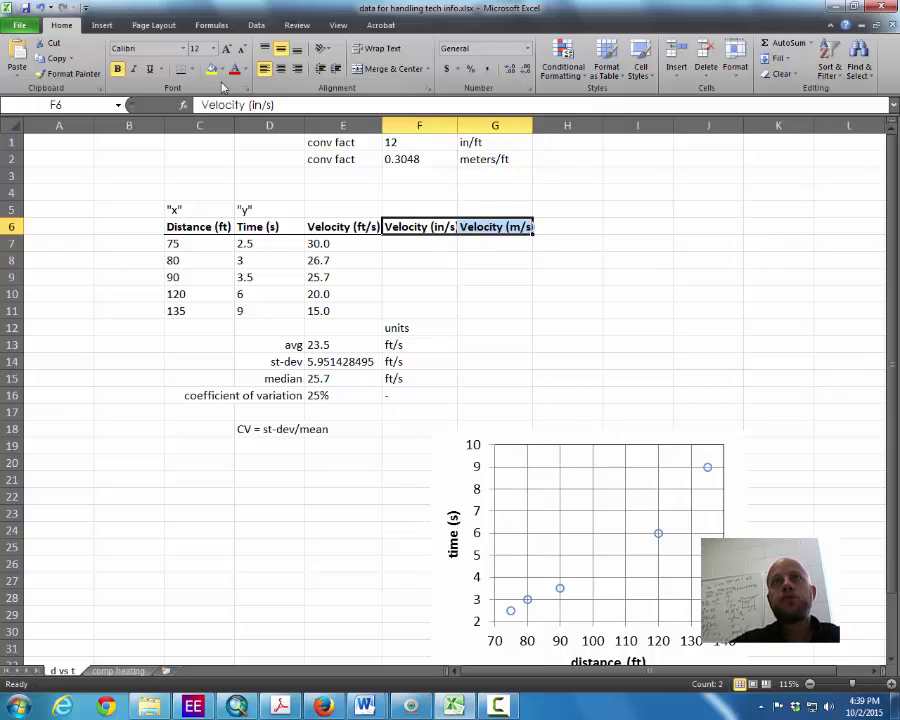
pyautogui.hotkey('ctrl', 'z')
# - Calculate the first velocity in in/s in F7 as =E7*$F$1, with an absolute reference to the conversion factor
pyautogui.click(412, 282)
pyautogui.press('Up')
pyautogui.press('Up')
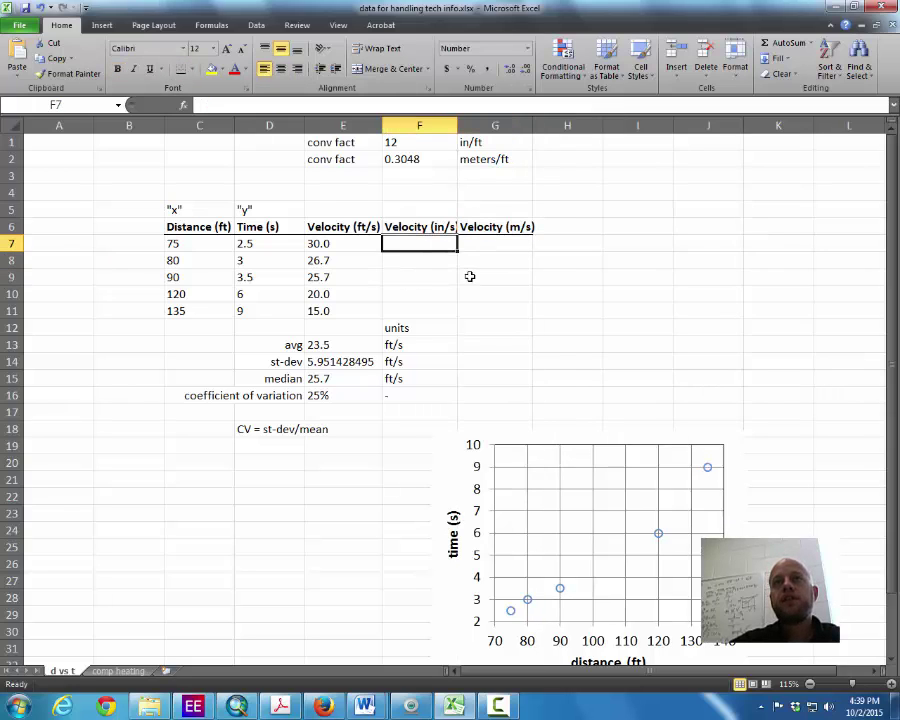
pyautogui.write('=')
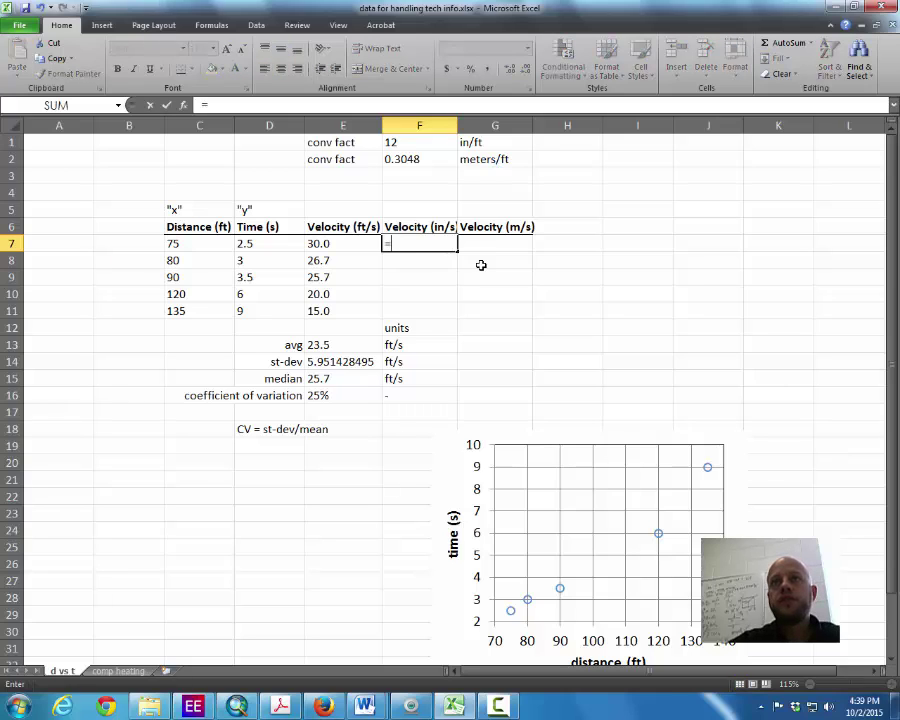
pyautogui.write('E7*')
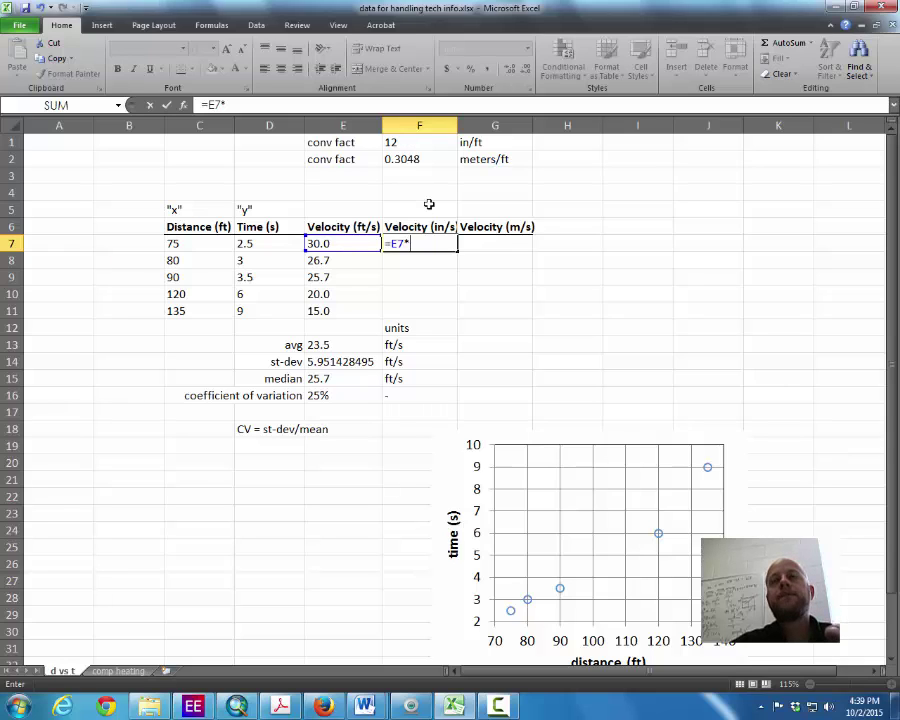
pyautogui.click(423, 143)
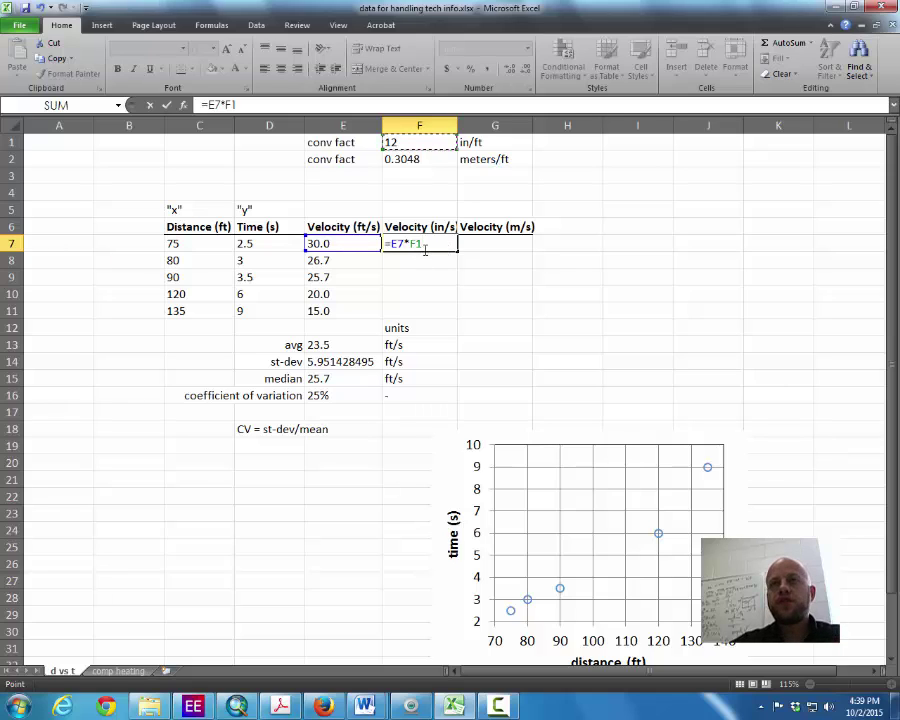
pyautogui.click(412, 243)
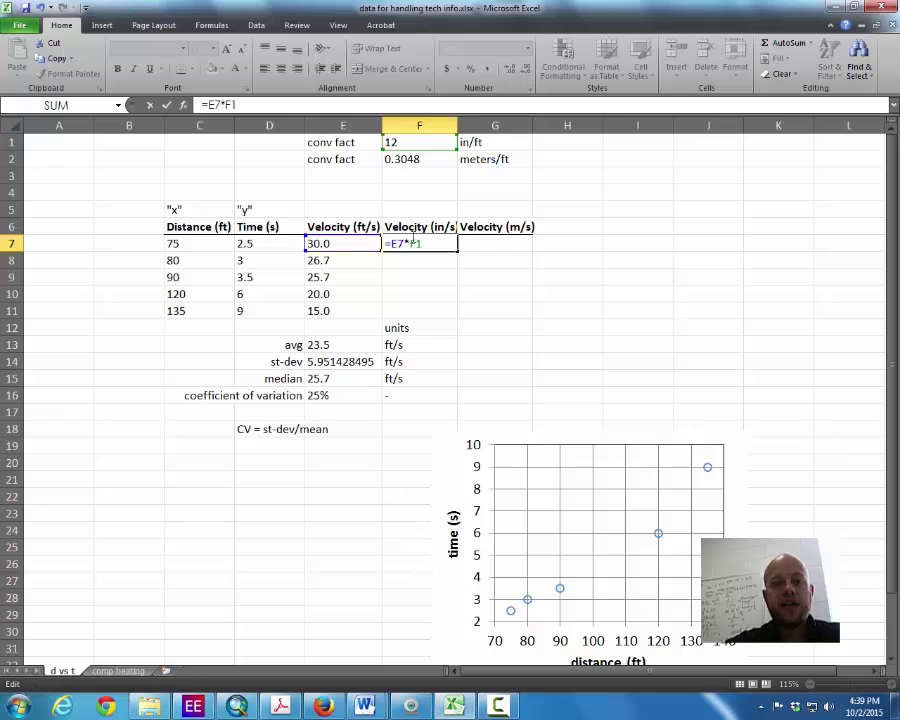
pyautogui.write('$')
pyautogui.press('Right')
pyautogui.write('$')
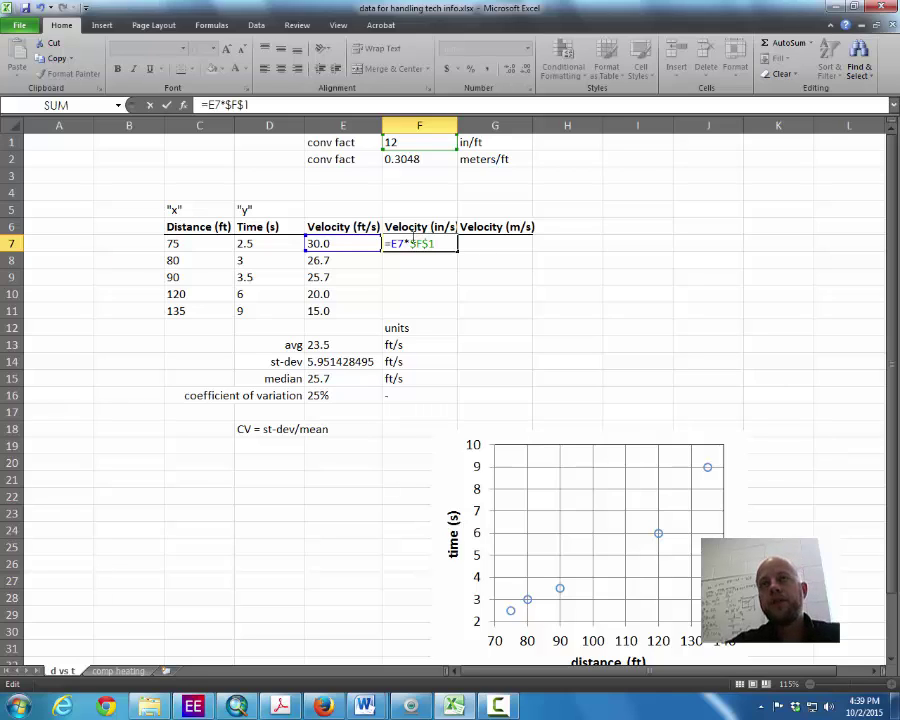
pyautogui.press('Return')
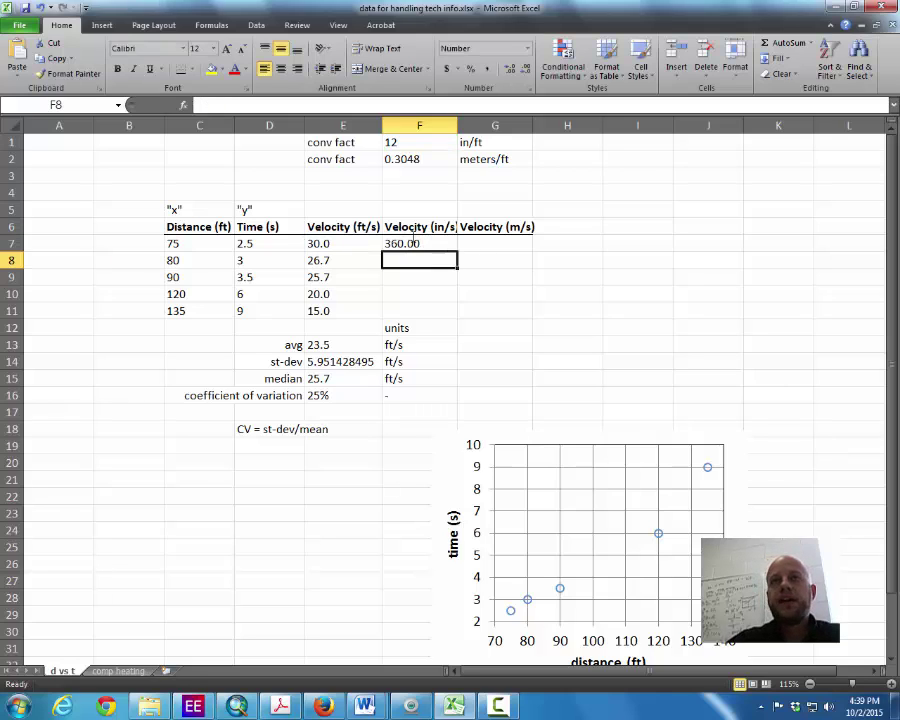
# - Fill the F7 conversion formula down to F8 and check the cell references in the copied formula
pyautogui.click(426, 244)
pyautogui.moveTo(457, 251); pyautogui.dragTo(462, 270)
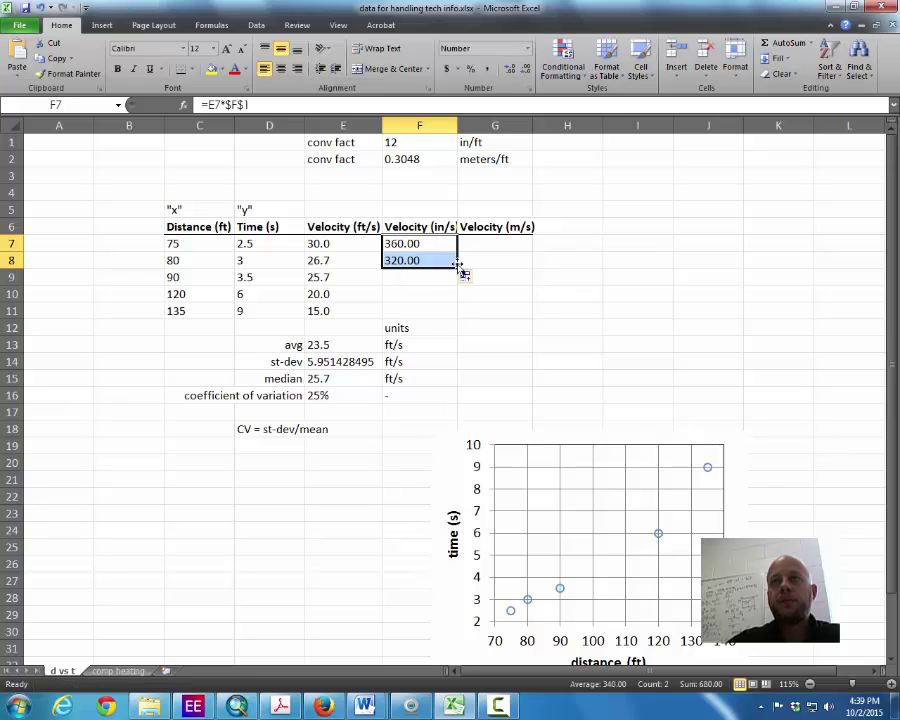
pyautogui.click(426, 292)
pyautogui.click(426, 260)
pyautogui.press('F2')
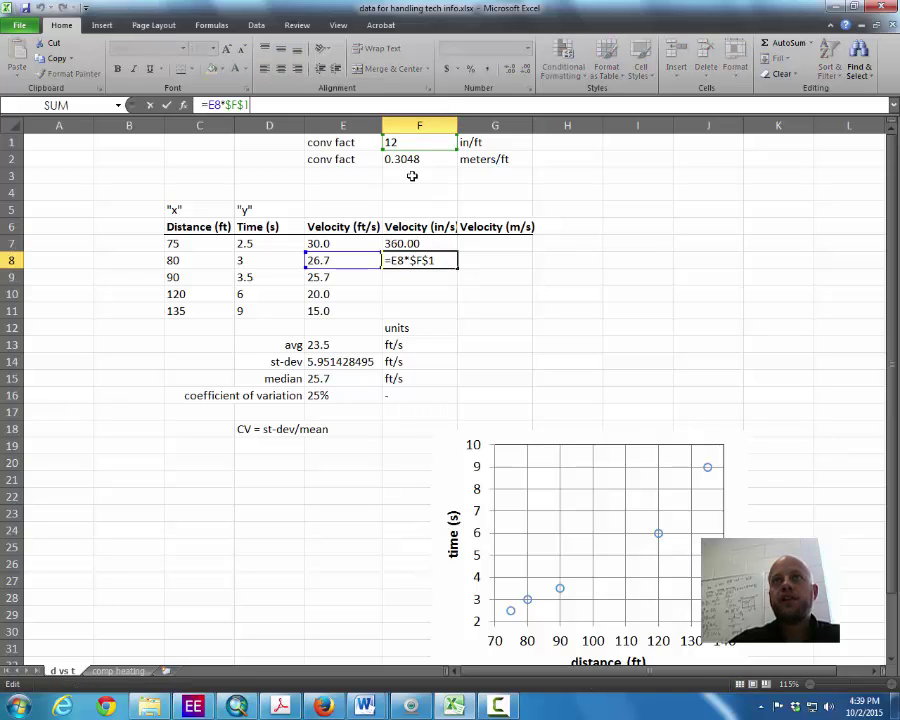
pyautogui.press('Return')
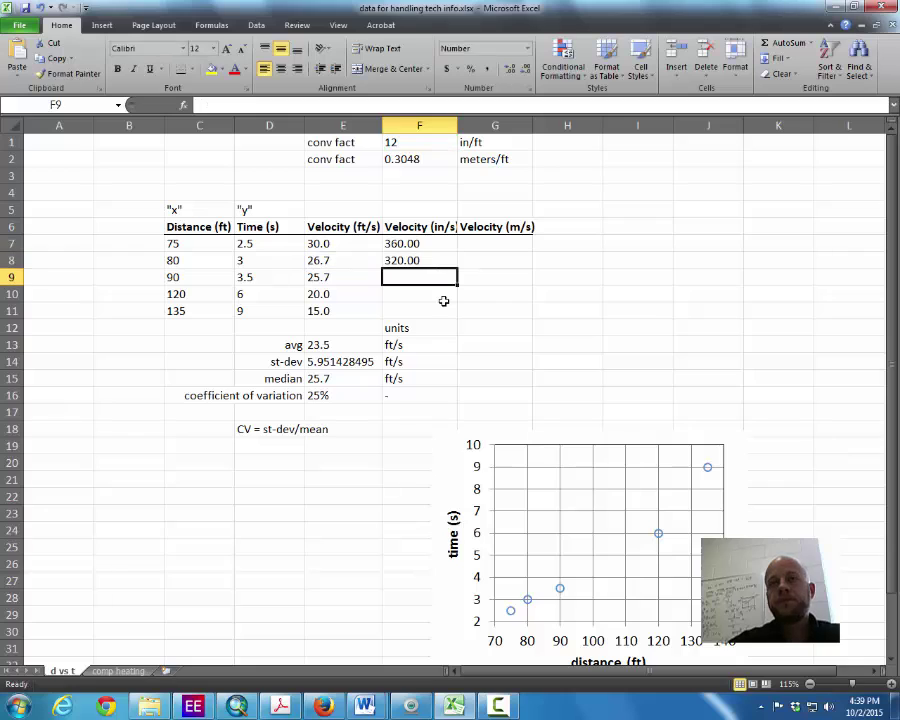
# - Fill the in/s conversion formula from F8 down to F11
pyautogui.click(410, 260)
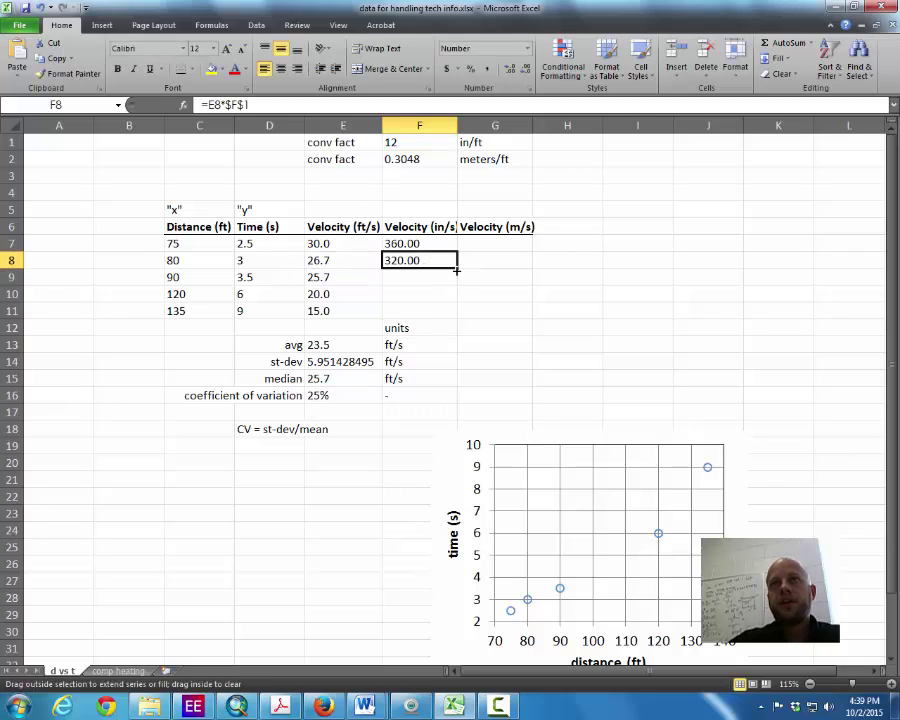
pyautogui.moveTo(456, 269); pyautogui.dragTo(456, 313)
pyautogui.click(438, 278)
# - Calculate the first velocity in m/s in G7 as =E7*$F$2, with an absolute reference to the meters/ft factor
pyautogui.click(490, 242)
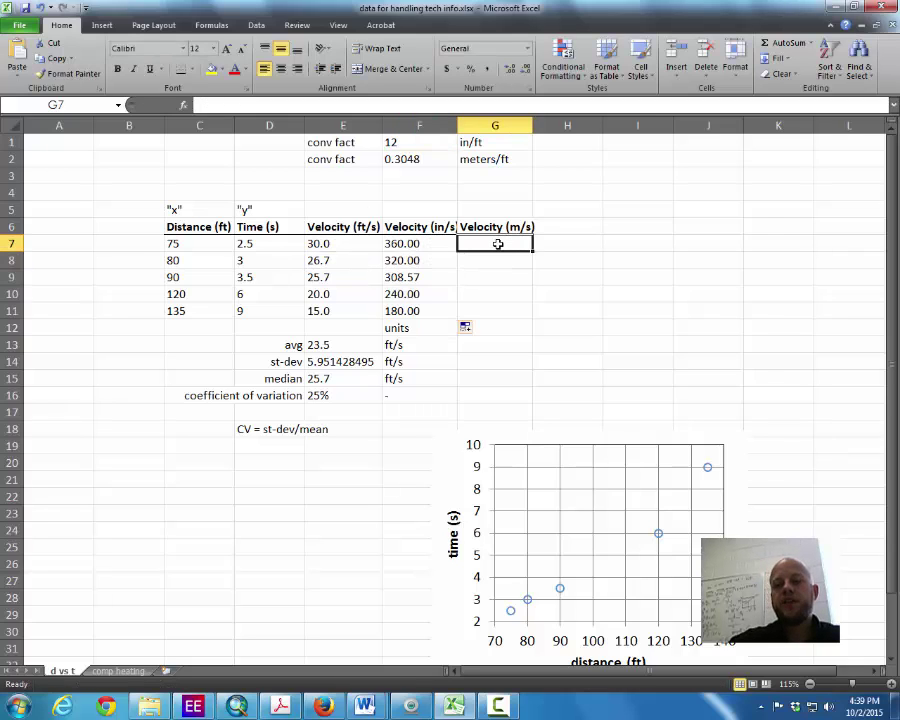
pyautogui.write('=')
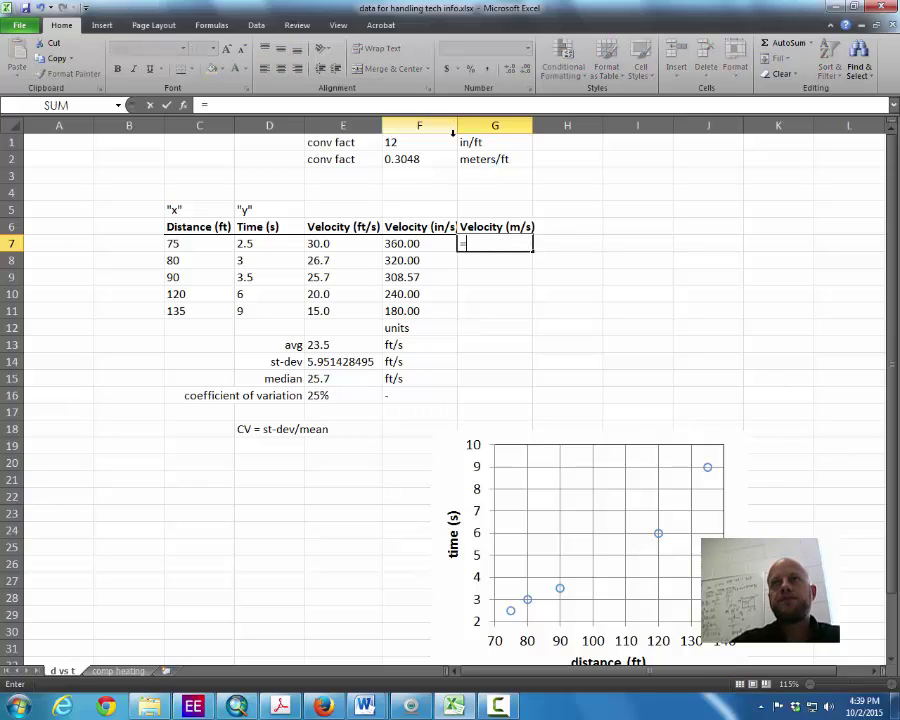
pyautogui.click(357, 241)
pyautogui.write('*')
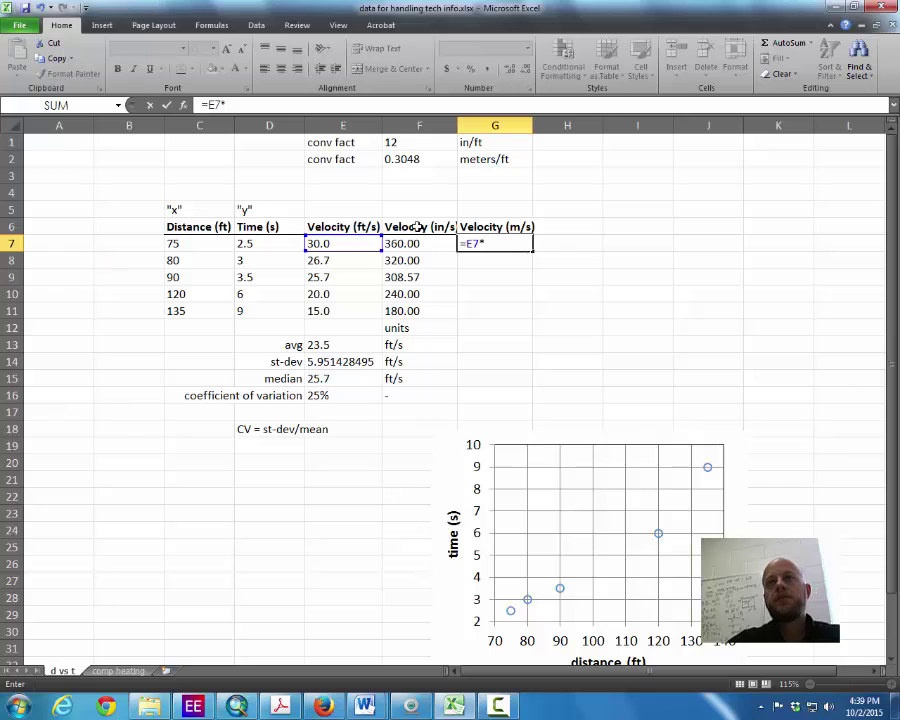
pyautogui.click(437, 163)
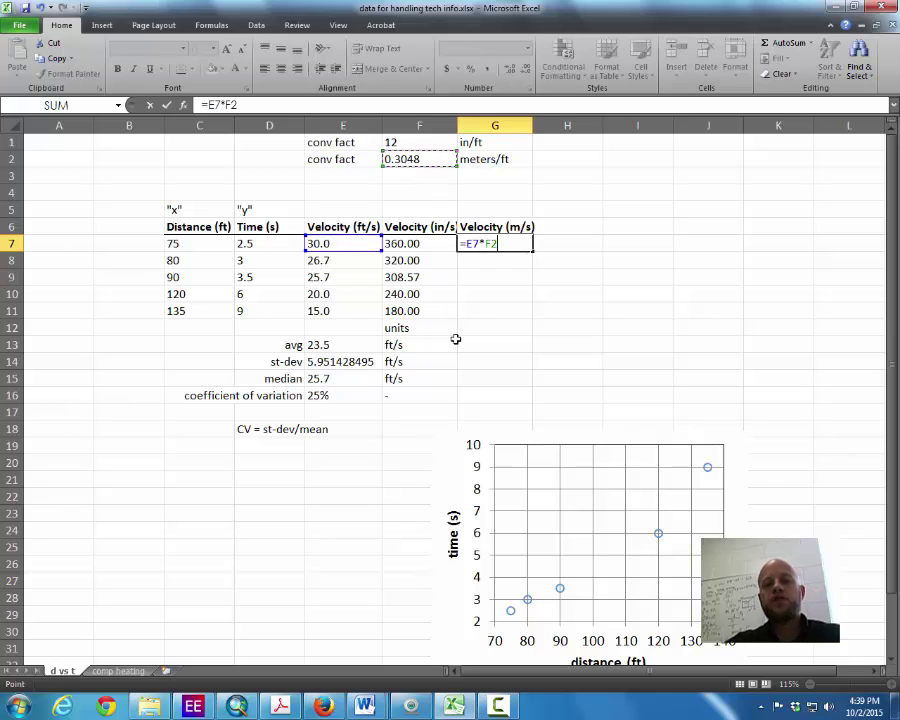
pyautogui.press('F4')
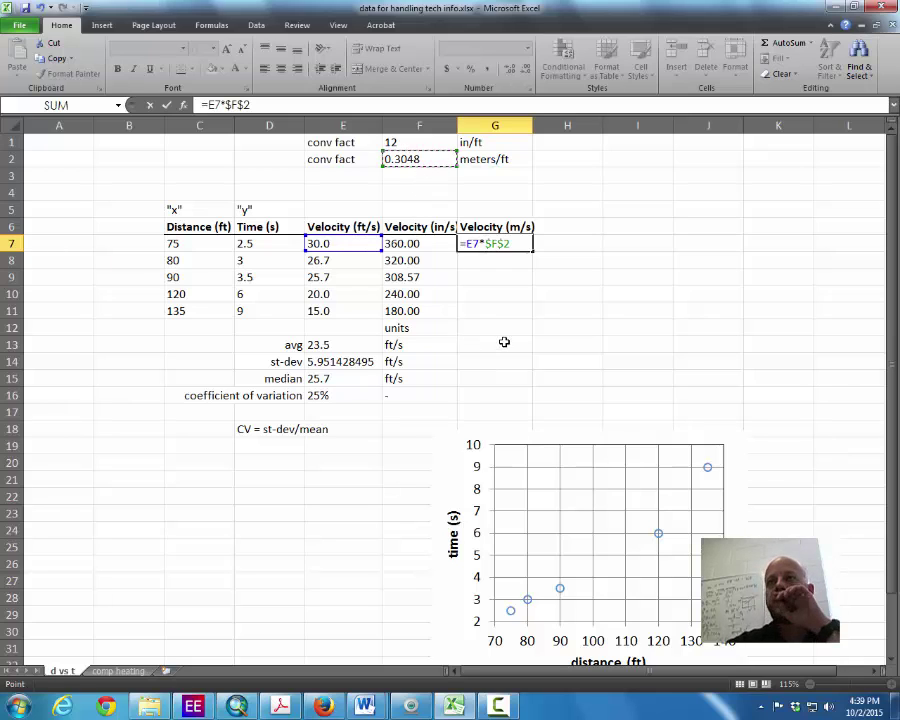
pyautogui.press('Return')
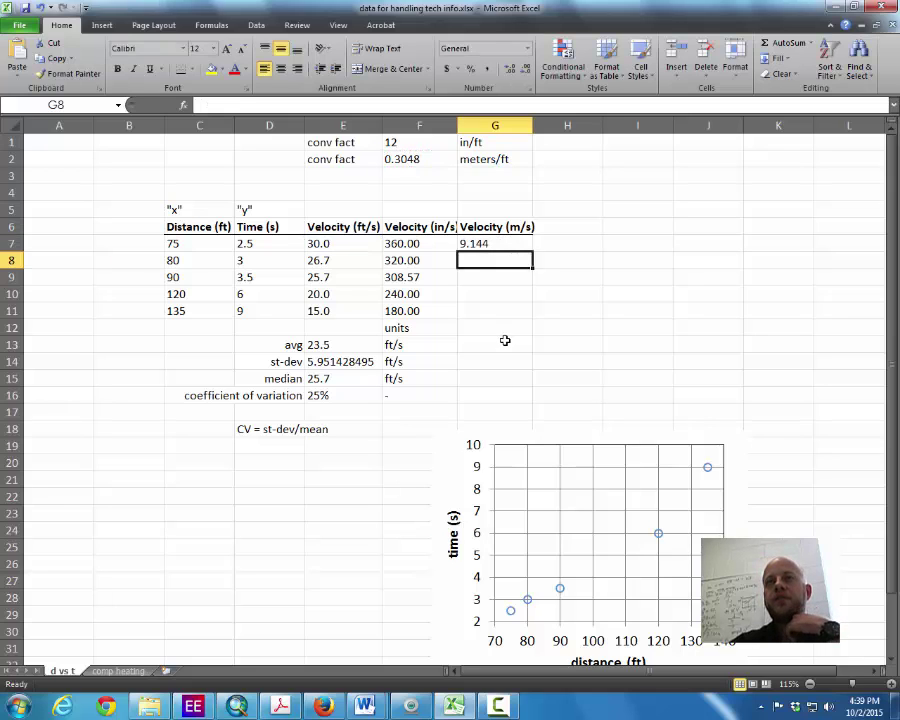
# - Fill the G7 conversion formula down column G and clear the surplus copies in G12:G16, keeping G7:G11
pyautogui.click(520, 246)
pyautogui.moveTo(531, 251); pyautogui.dragTo(531, 395)
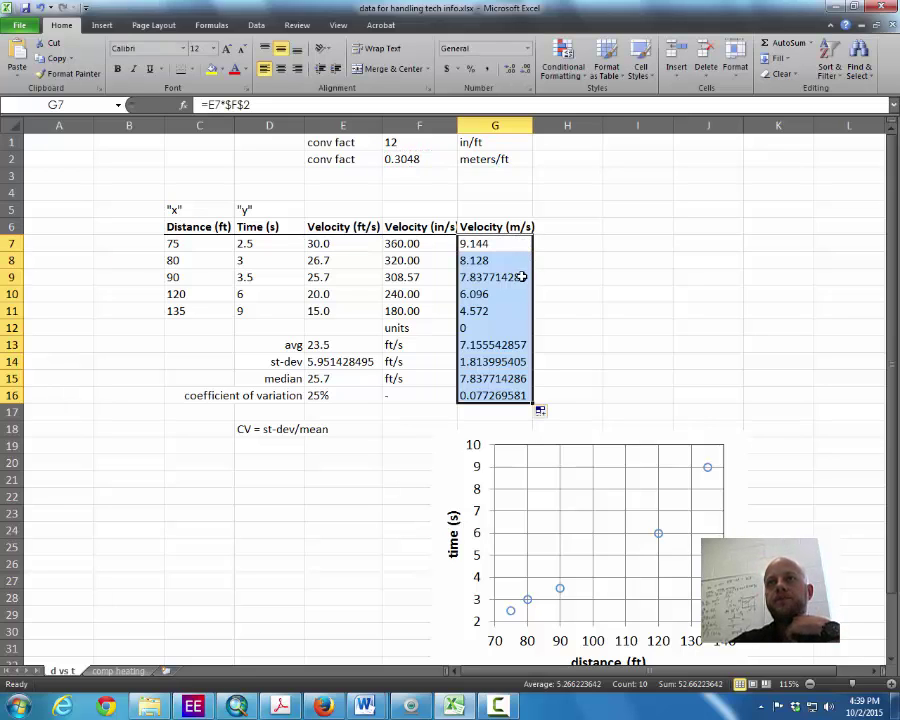
pyautogui.click(500, 328)
pyautogui.moveTo(500, 328); pyautogui.dragTo(527, 392)
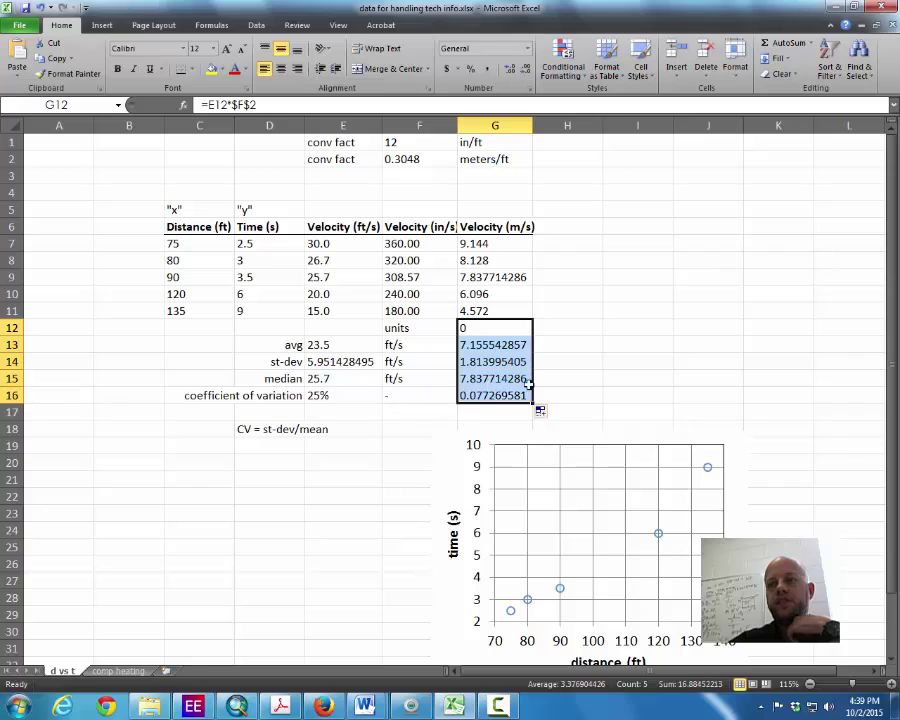
pyautogui.press('Delete')
pyautogui.click(549, 323)
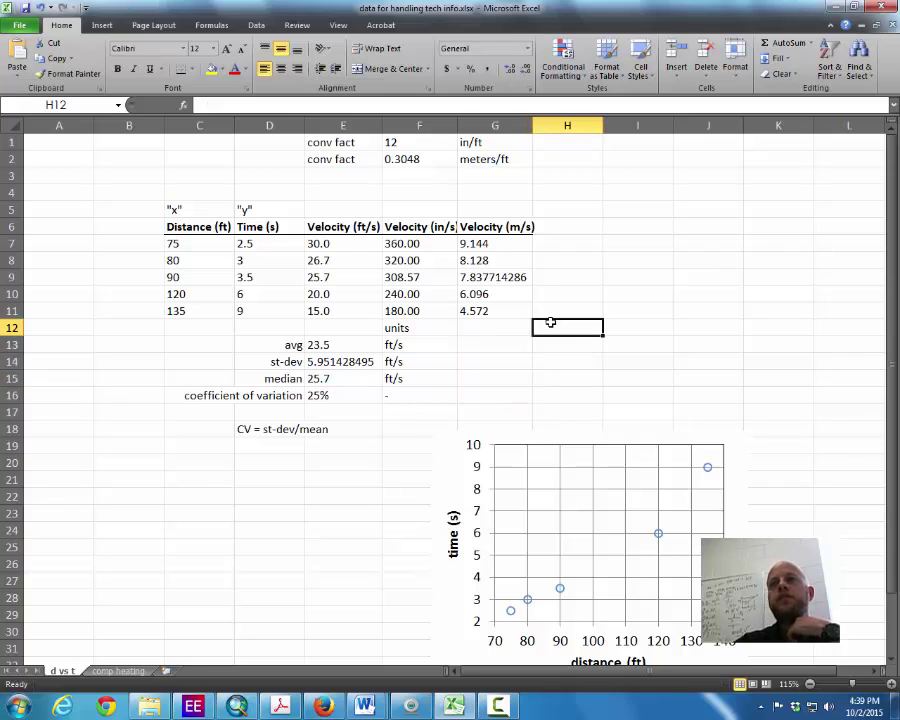
pyautogui.click(333, 222)
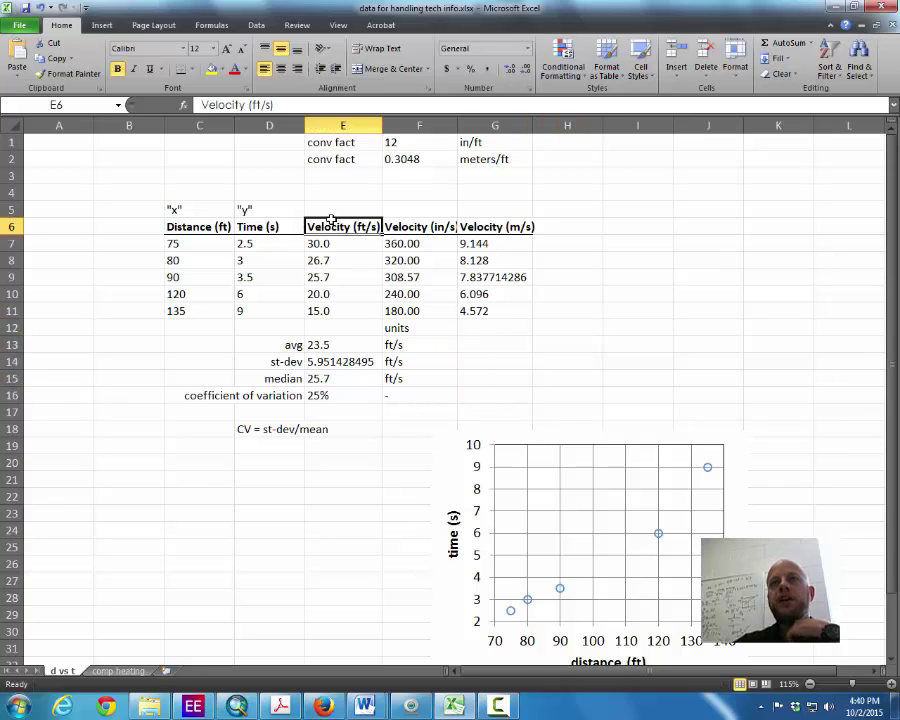
pyautogui.click(400, 228)
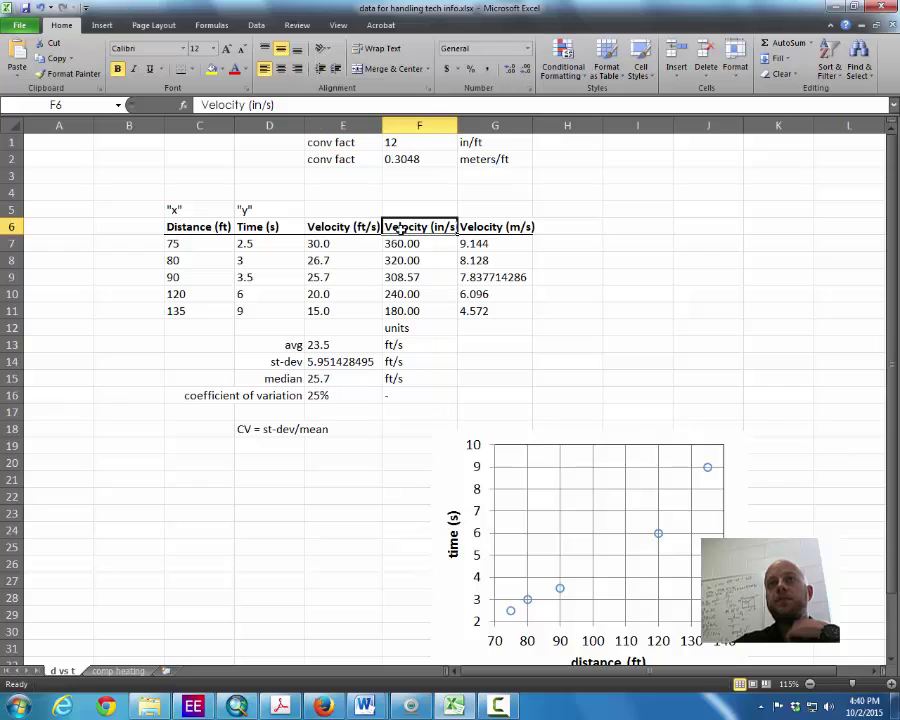
pyautogui.click(498, 229)
pyautogui.click(506, 256)
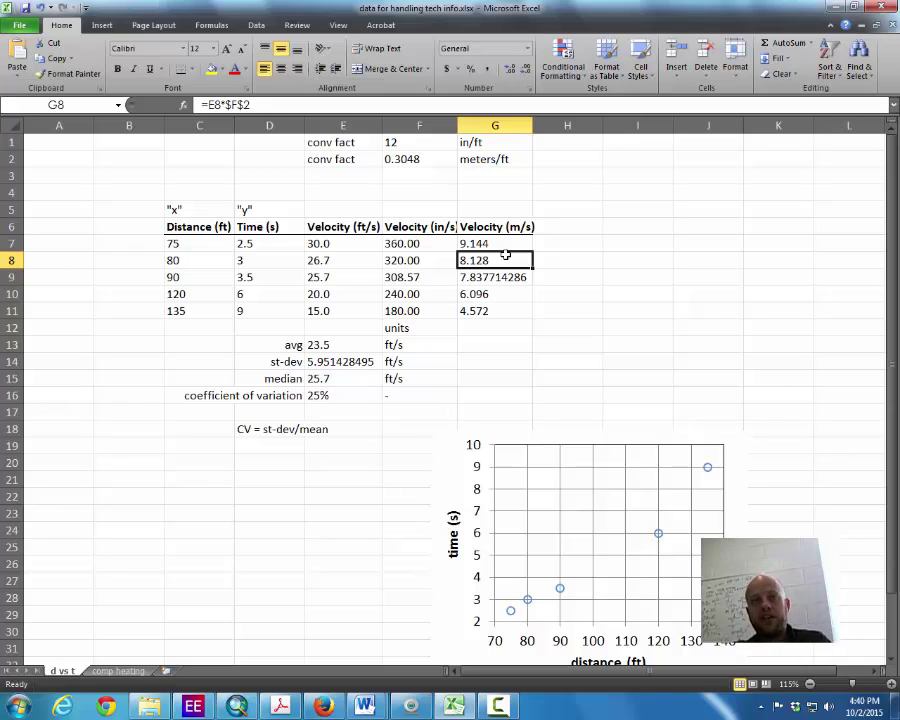
# - Switch to the "comp heating" sheet and examine the whole Time (s) and Temp (K) table
pyautogui.click(118, 670)
pyautogui.click(142, 536)
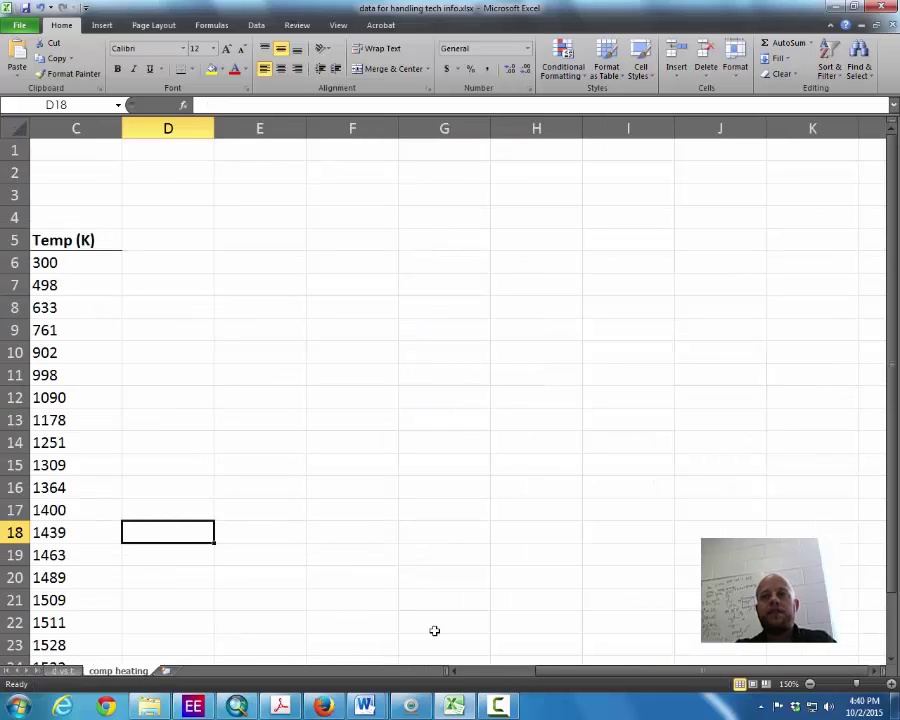
pyautogui.click(451, 670)
pyautogui.click(451, 670)
pyautogui.click(393, 437)
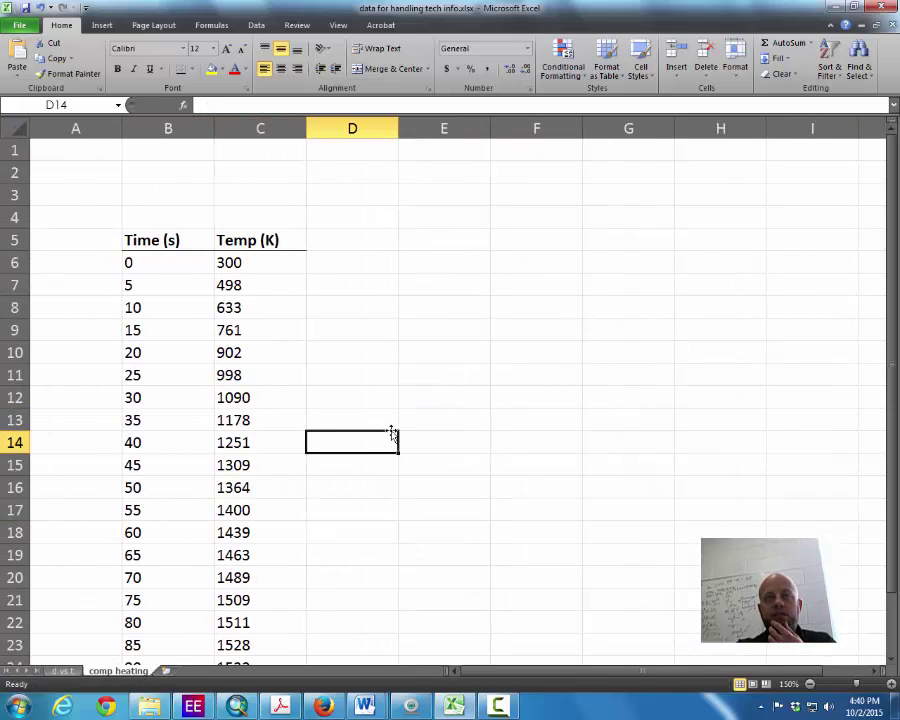
pyautogui.click(278, 291)
pyautogui.scroll(-5, 207, 309)
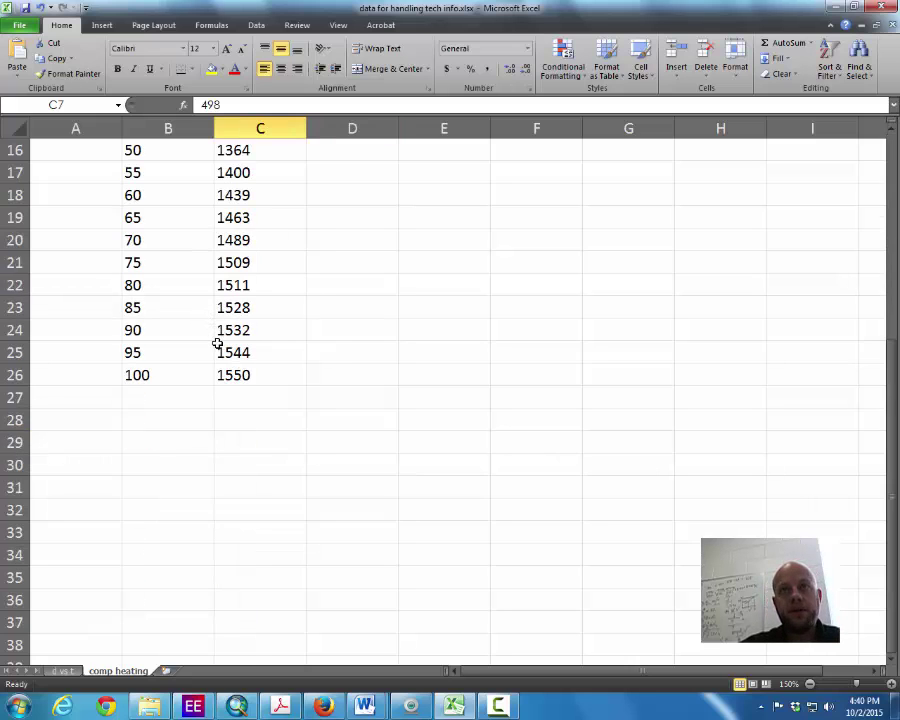
pyautogui.scroll(5, 217, 344)
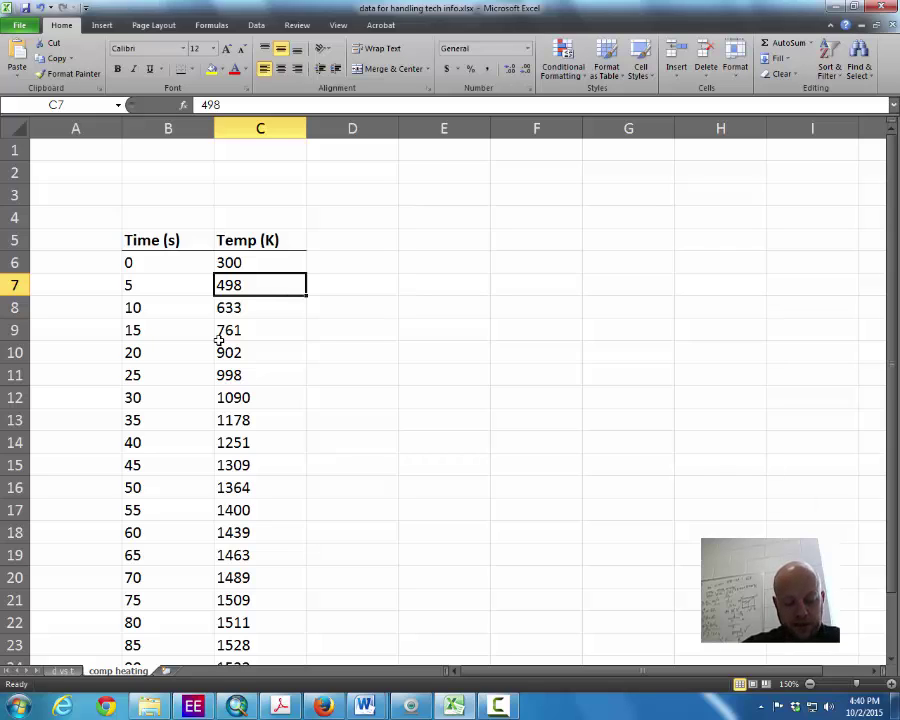
# - Insert a markers-only scatter chart of the time and temperature data in B5:C26 and place it beside the table
pyautogui.click(195, 290)
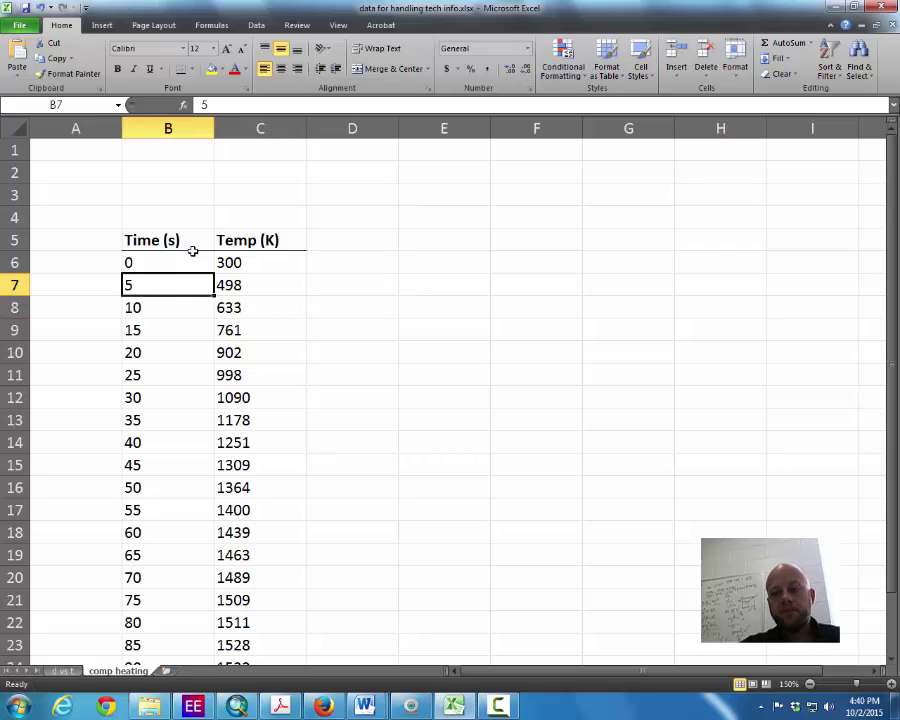
pyautogui.click(191, 240)
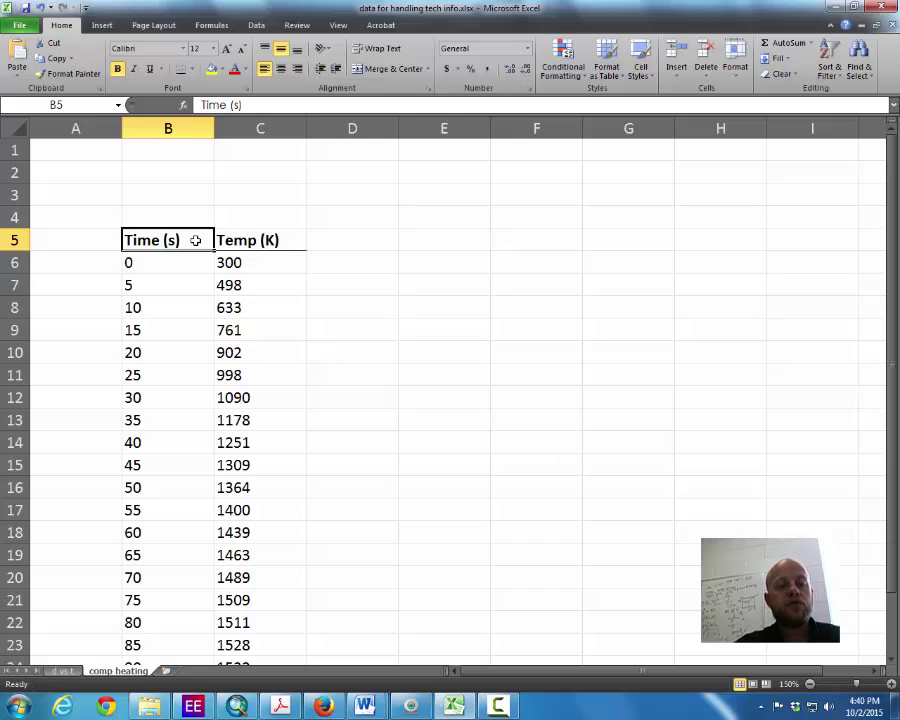
pyautogui.hotkey('shift', 'Right')
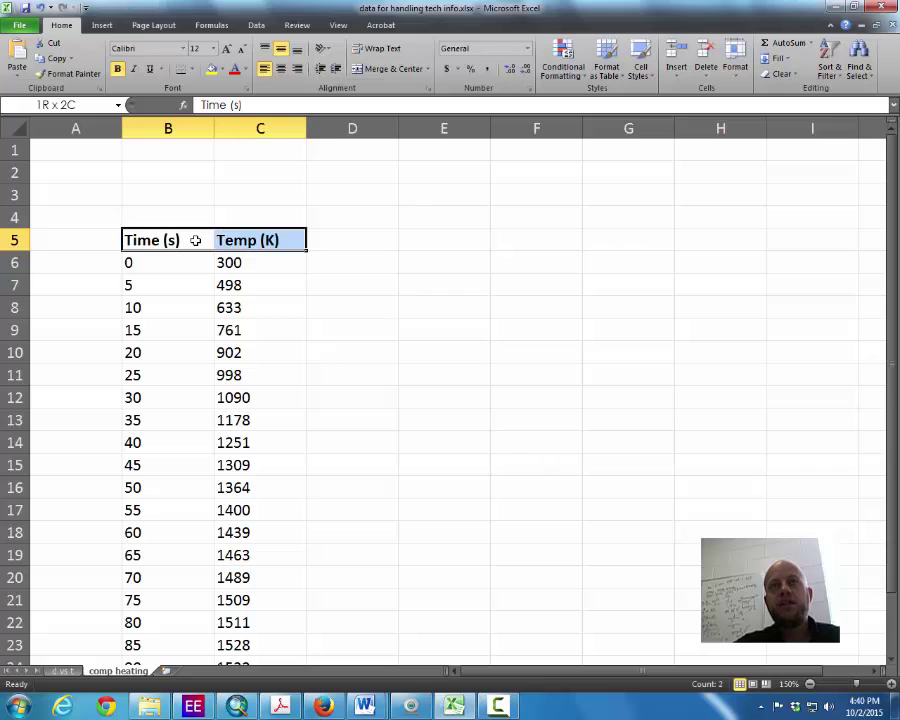
pyautogui.hotkey('ctrl', 'shift', 'Down')
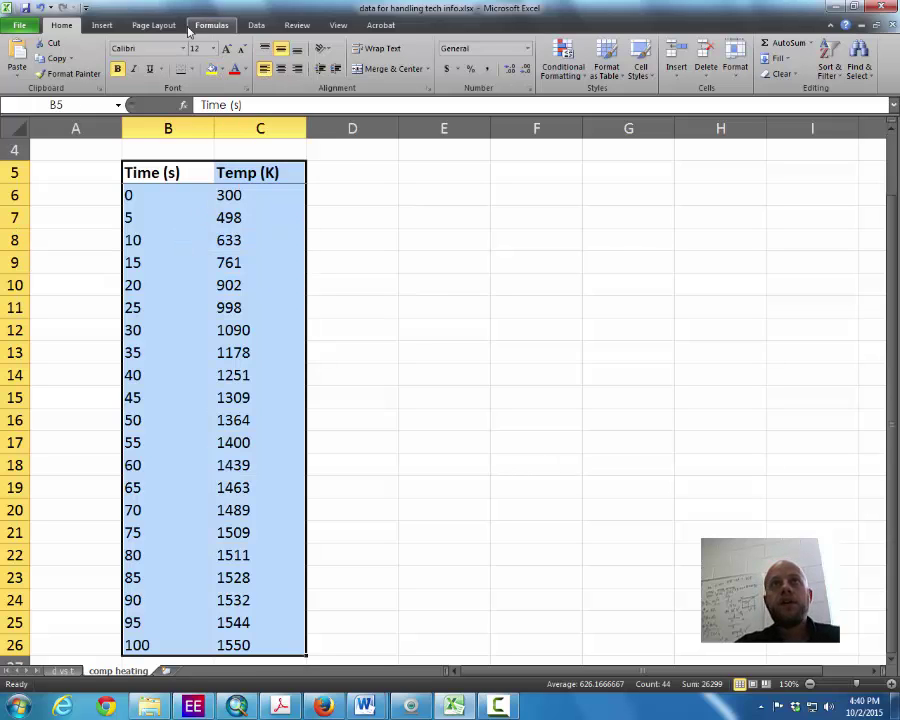
pyautogui.click(102, 25)
pyautogui.click(415, 58)
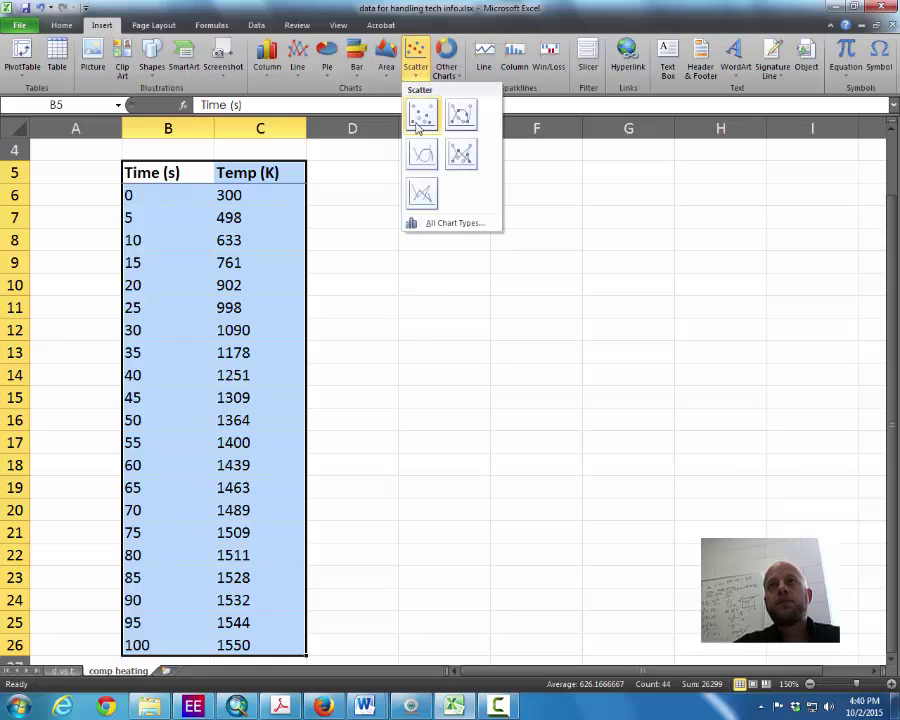
pyautogui.click(420, 117)
pyautogui.moveTo(444, 261); pyautogui.dragTo(540, 203)
# - Delete the scatter chart's title, legend and horizontal gridlines, and make the chart slightly taller and narrower
pyautogui.click(573, 237)
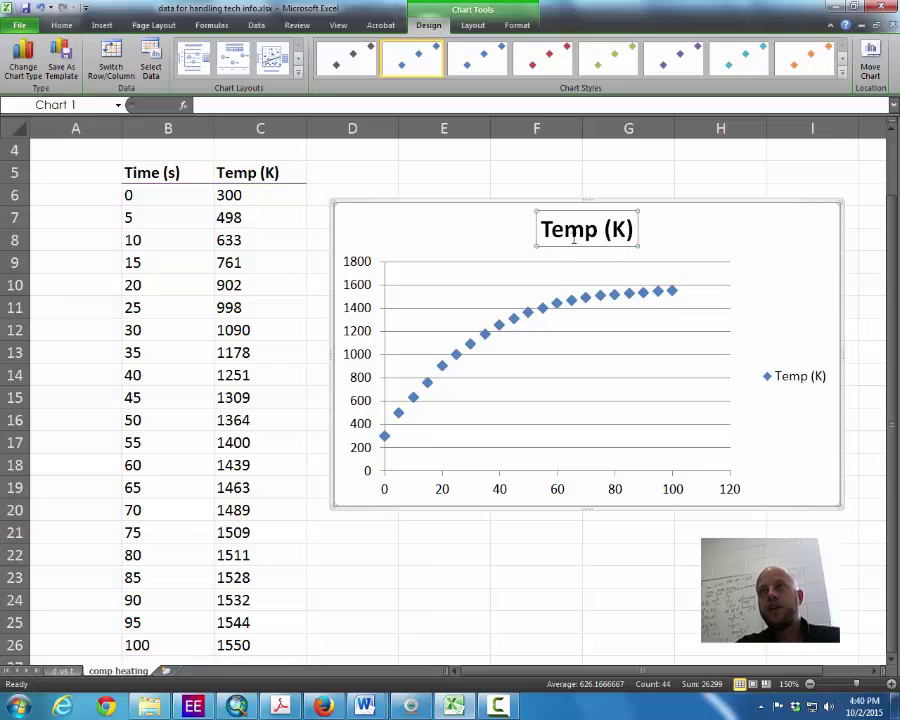
pyautogui.press('Delete')
pyautogui.click(785, 354)
pyautogui.press('Delete')
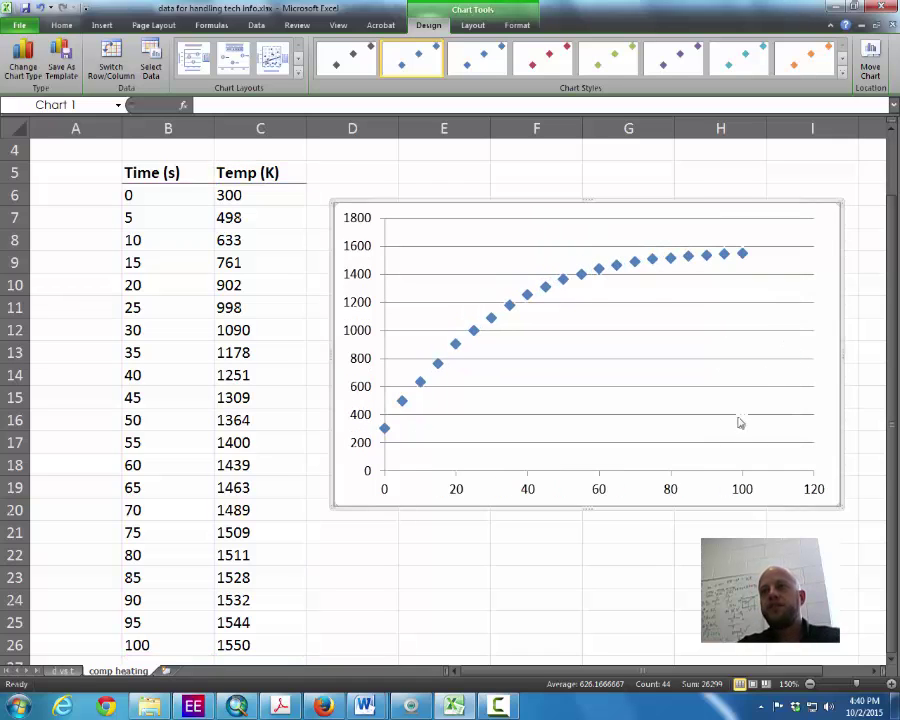
pyautogui.click(716, 443)
pyautogui.press('Delete')
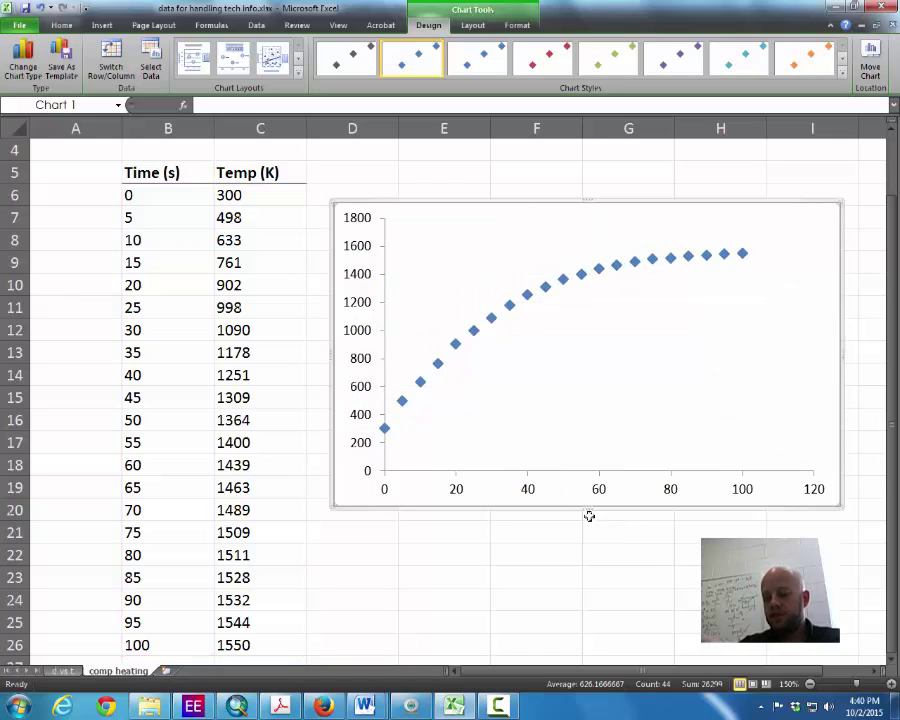
pyautogui.moveTo(585, 508); pyautogui.dragTo(587, 545)
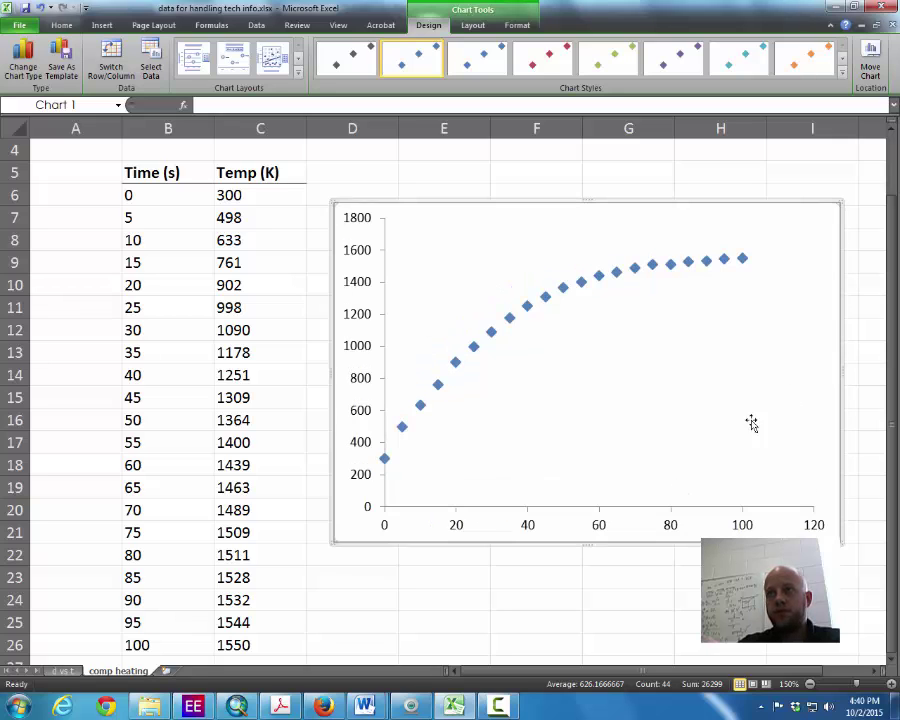
pyautogui.moveTo(843, 373); pyautogui.dragTo(778, 371)
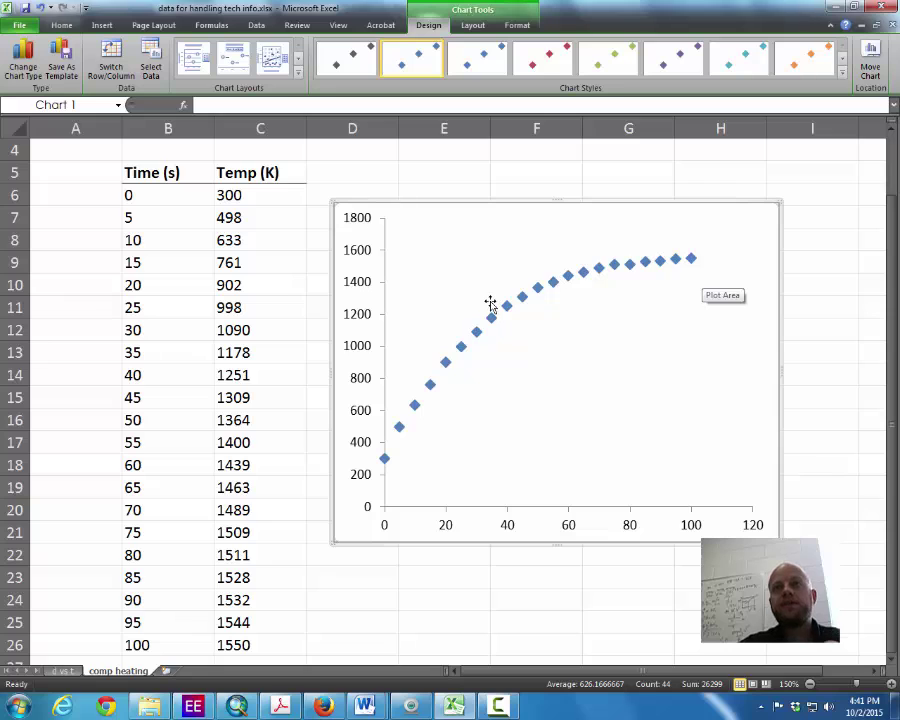
# - Add a horizontal axis title below the chart's axis reading "time (s)"
pyautogui.click(472, 25)
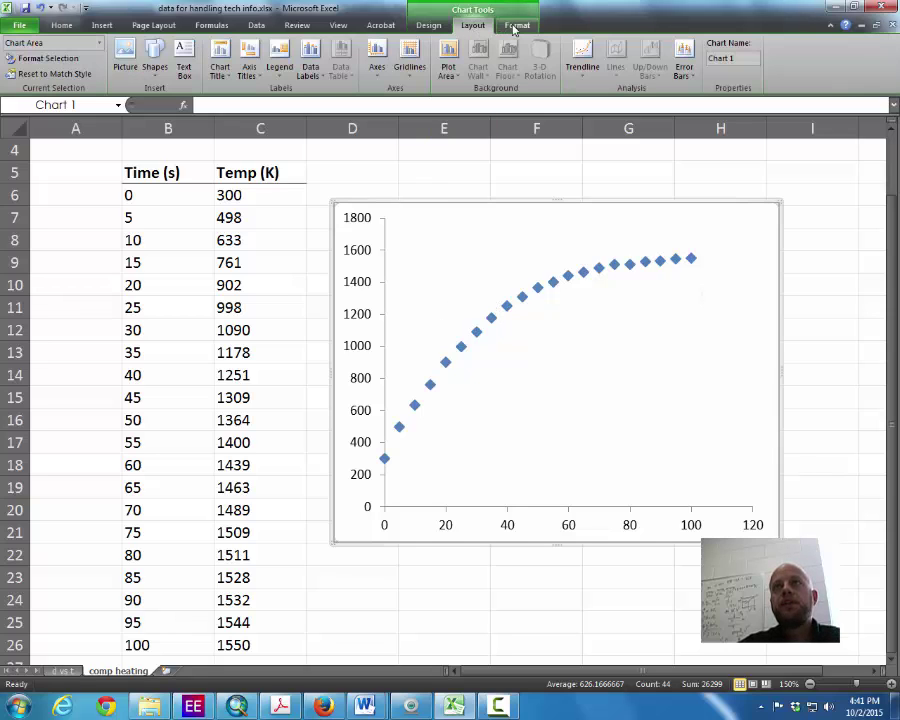
pyautogui.click(514, 26)
pyautogui.click(472, 25)
pyautogui.click(249, 62)
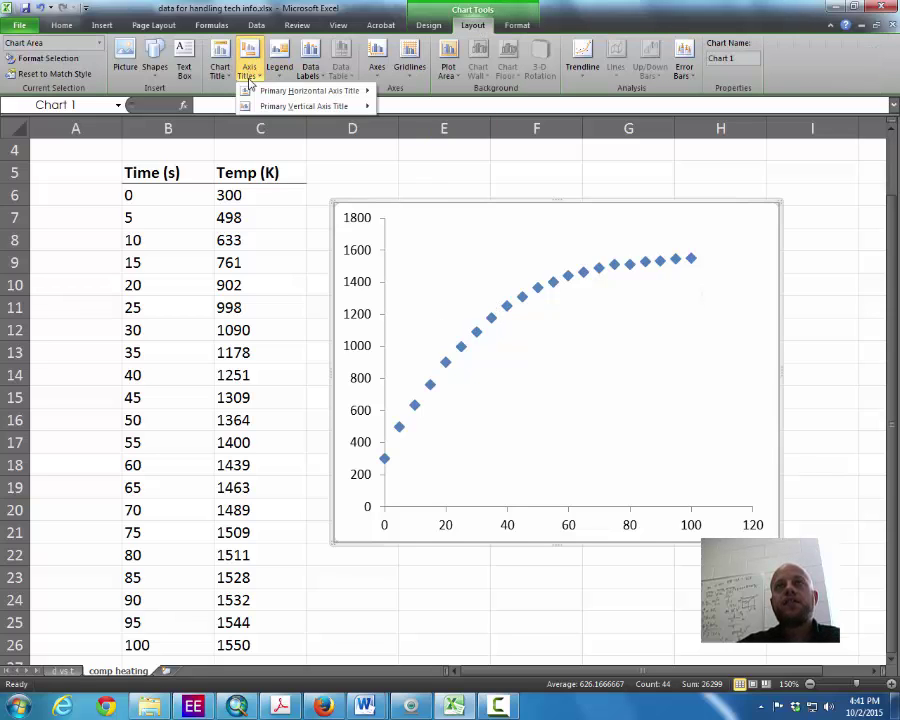
pyautogui.moveTo(320, 95)
pyautogui.click(406, 130)
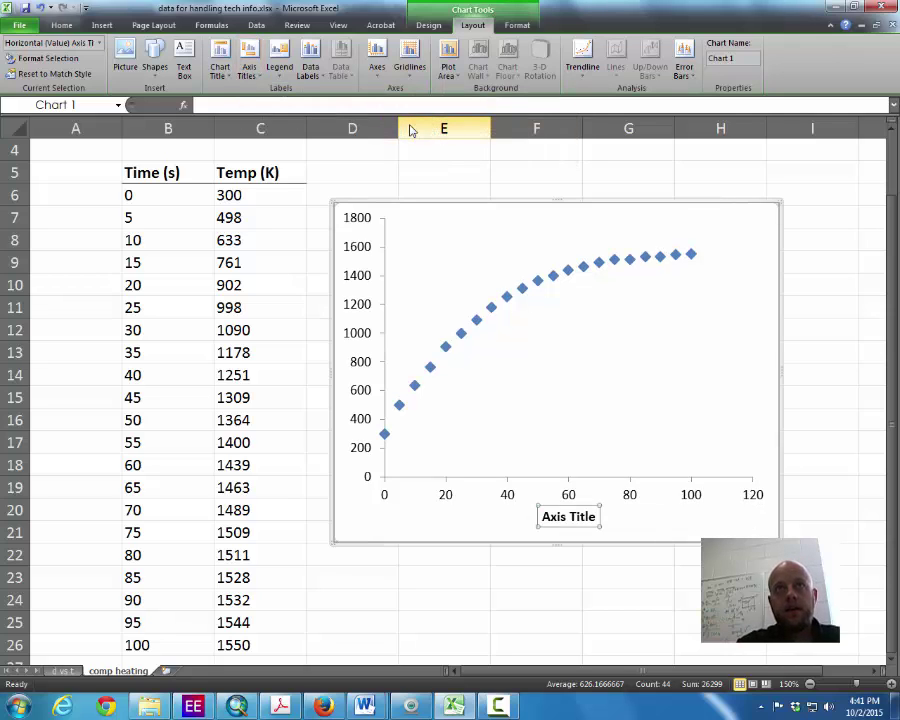
pyautogui.write('time (s')
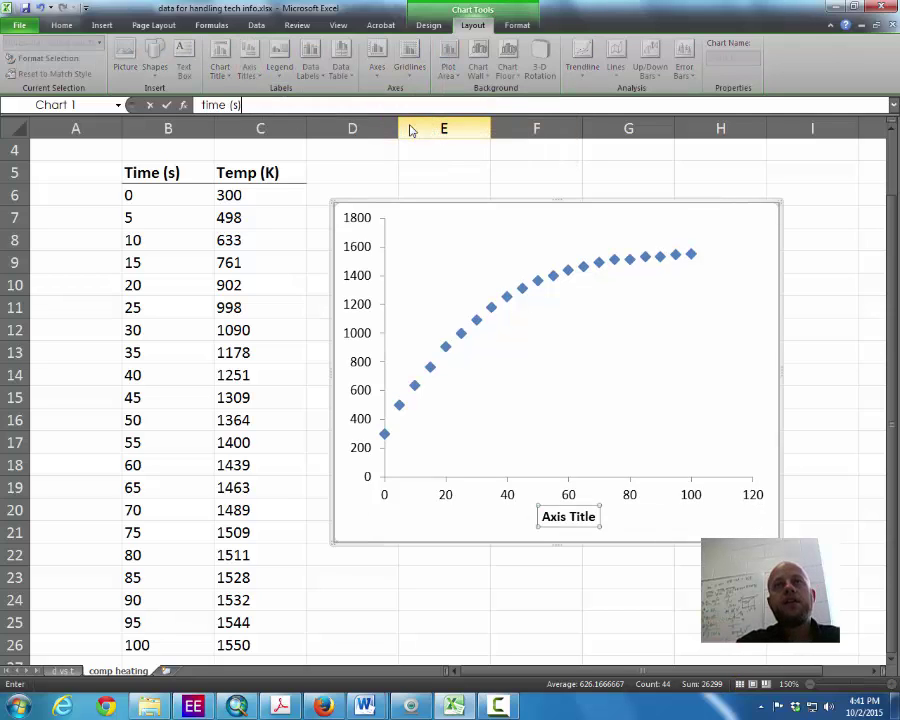
pyautogui.press('Return')
# - Add a rotated vertical axis title to the chart reading "temperature (K)"
pyautogui.click(249, 62)
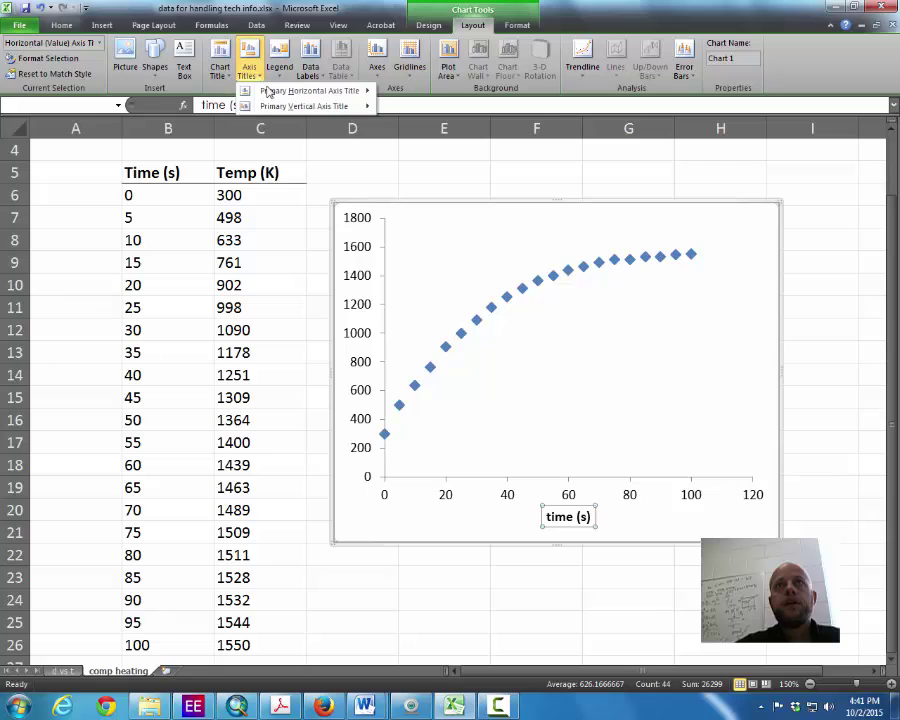
pyautogui.moveTo(300, 106)
pyautogui.click(400, 145)
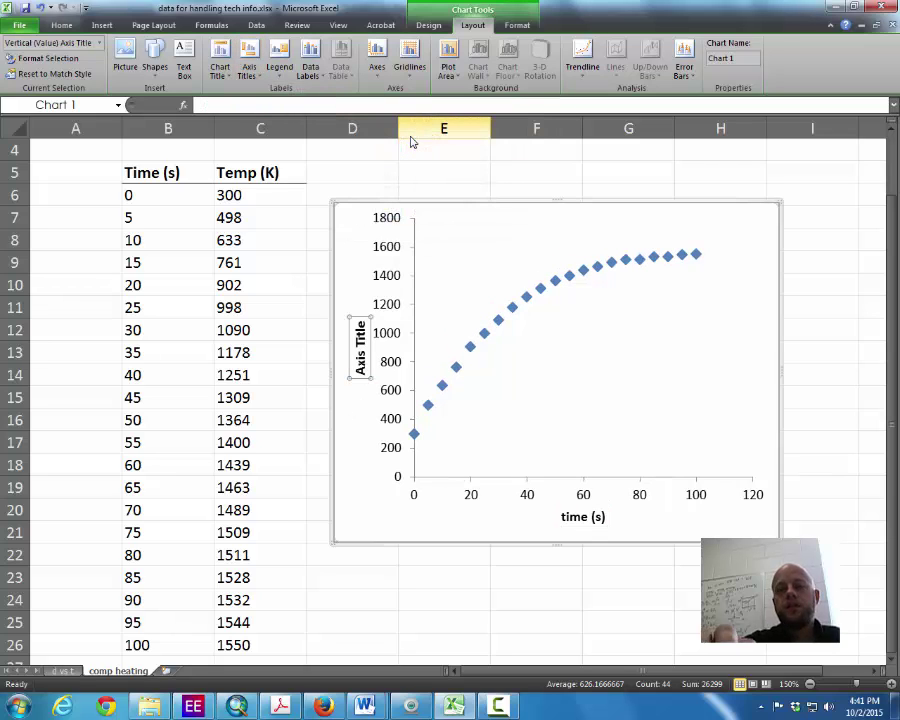
pyautogui.write('tmperat')
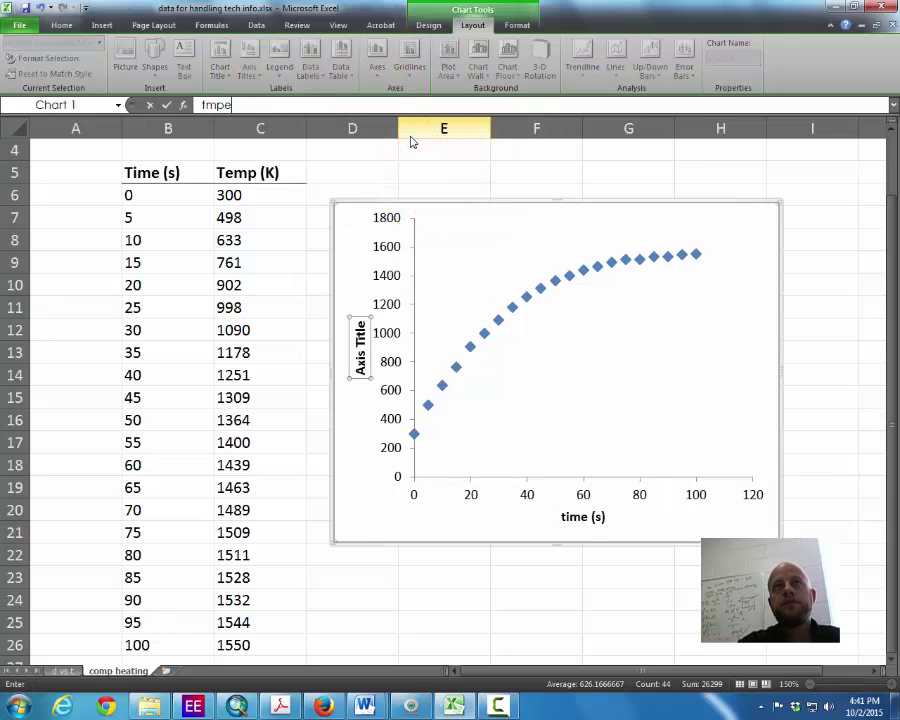
pyautogui.press('BackSpace')
pyautogui.press('BackSpace')
pyautogui.press('BackSpace')
pyautogui.write('emperature')
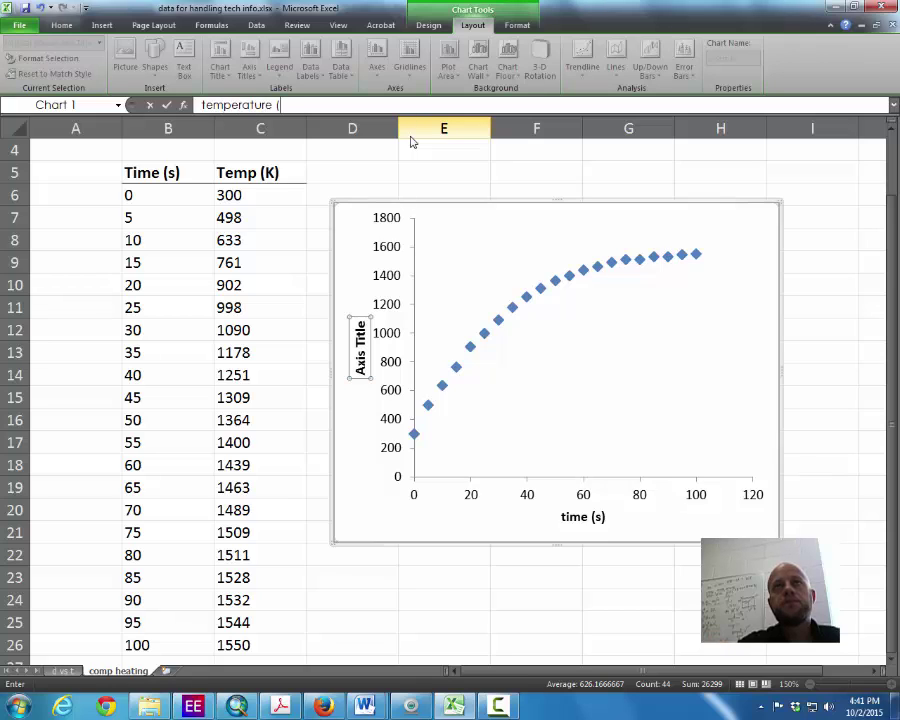
pyautogui.write(' (K)')
pyautogui.press('Return')
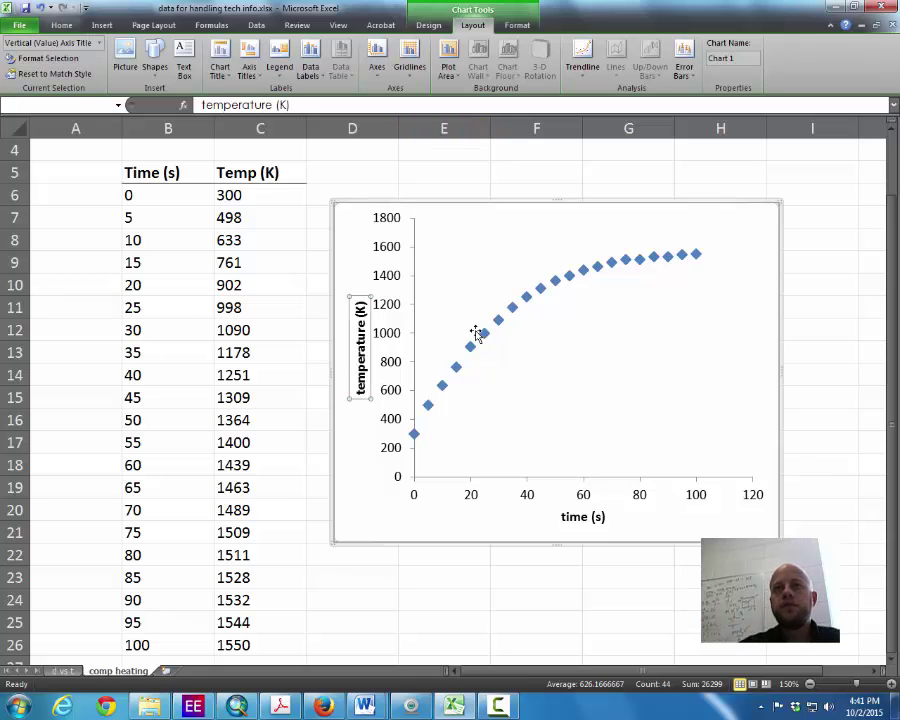
# - Give the chart's plot area a solid black border line with no fill
pyautogui.click(356, 258)
pyautogui.rightClick(450, 274)
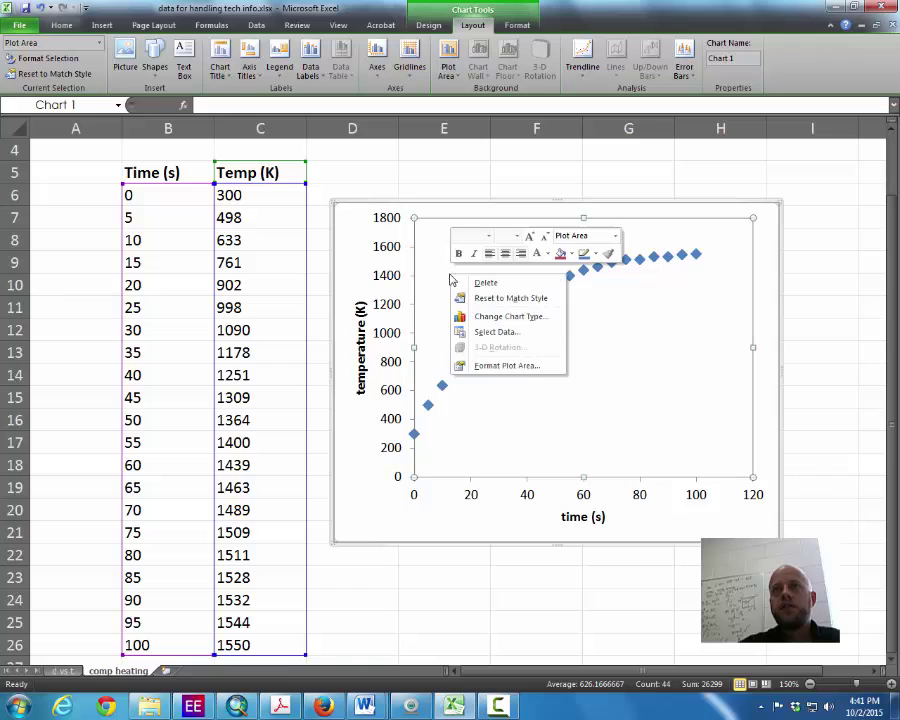
pyautogui.click(498, 366)
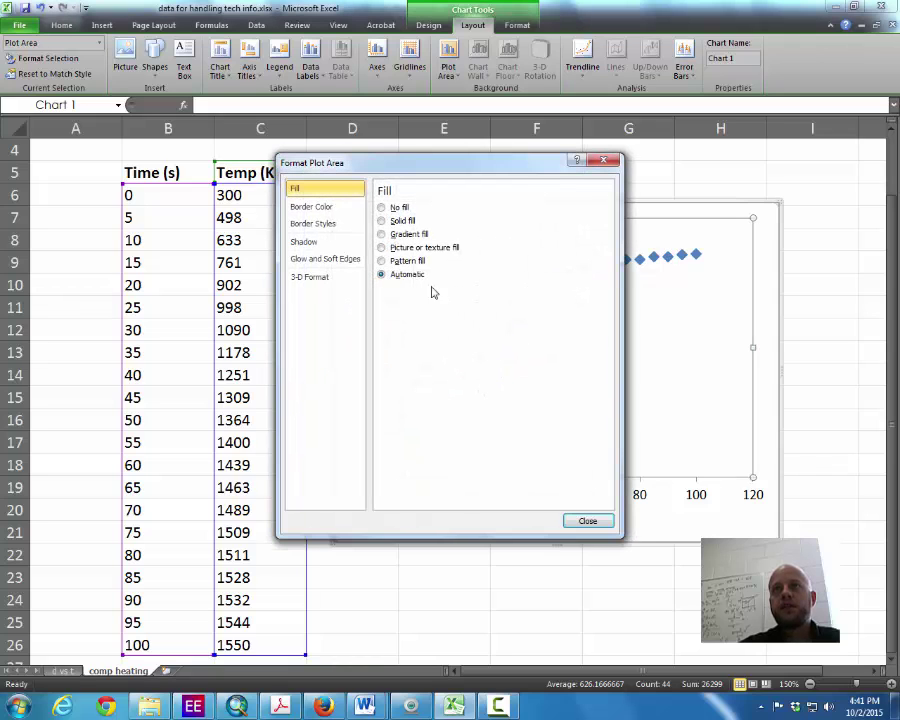
pyautogui.click(398, 222)
pyautogui.click(390, 207)
pyautogui.click(345, 206)
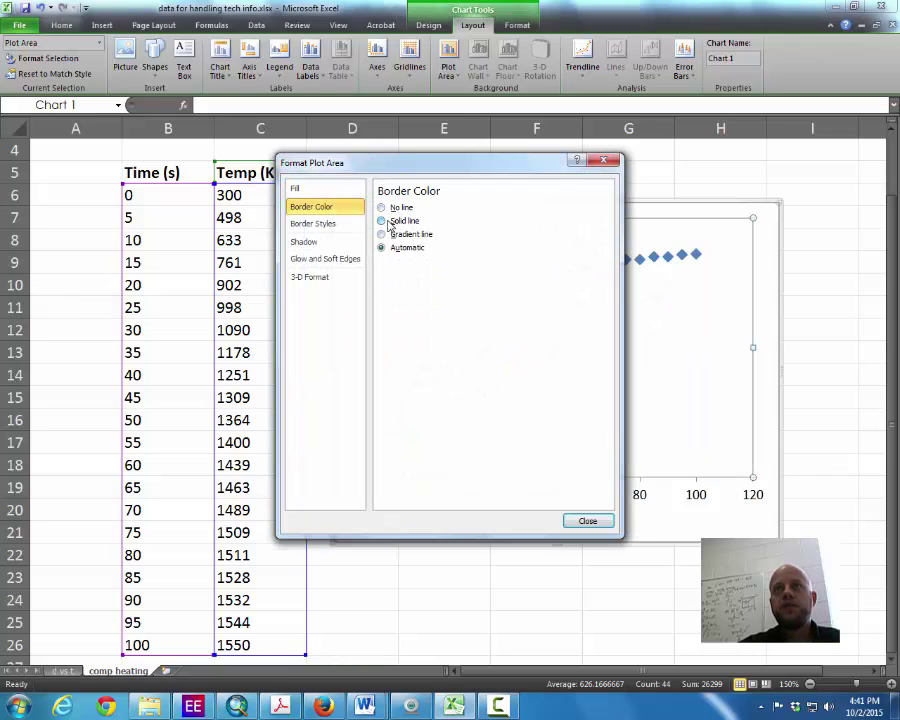
pyautogui.click(390, 221)
pyautogui.click(422, 264)
pyautogui.click(432, 295)
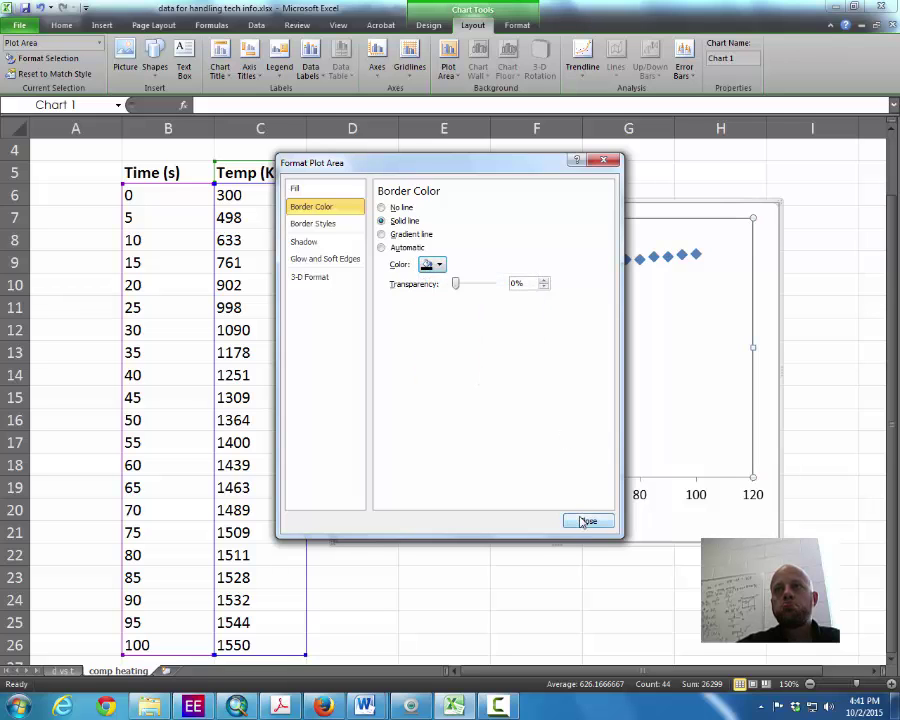
pyautogui.click(586, 520)
# - Remove the outer border line from the temperature chart's chart area
pyautogui.rightClick(580, 545)
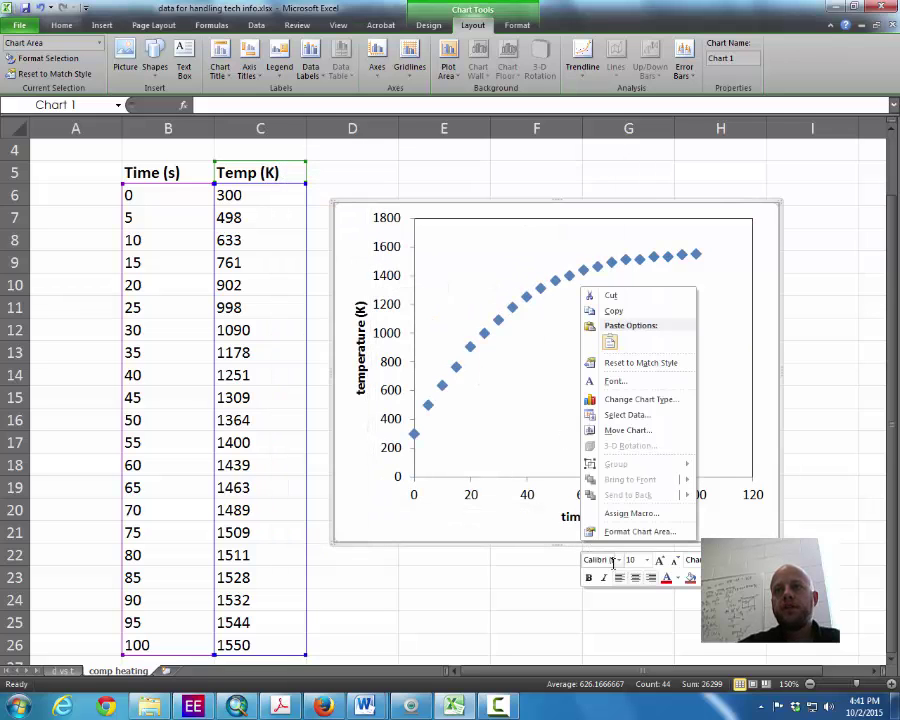
pyautogui.click(632, 532)
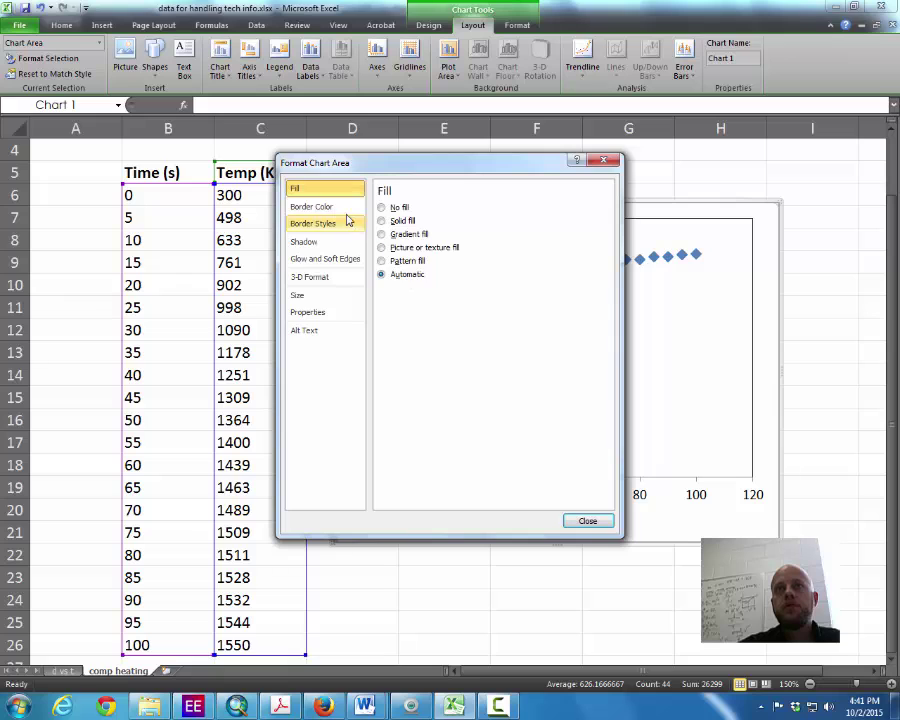
pyautogui.click(340, 206)
pyautogui.click(386, 210)
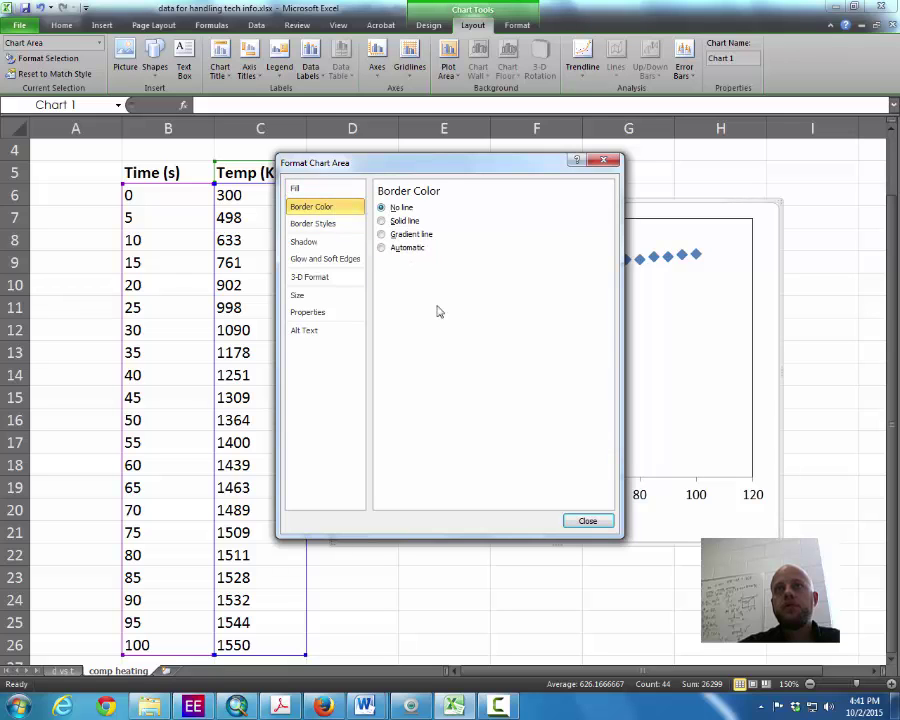
pyautogui.click(584, 522)
pyautogui.click(570, 573)
# - Narrow the temperature chart slightly by pulling in its right edge, and deselect it
pyautogui.click(782, 378)
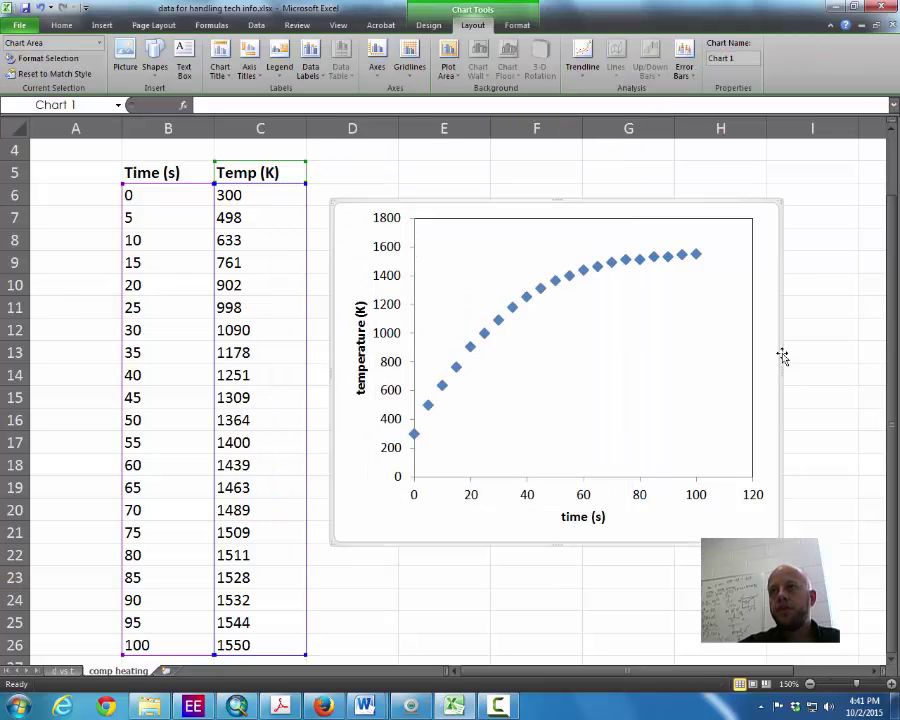
pyautogui.moveTo(781, 369); pyautogui.dragTo(748, 371)
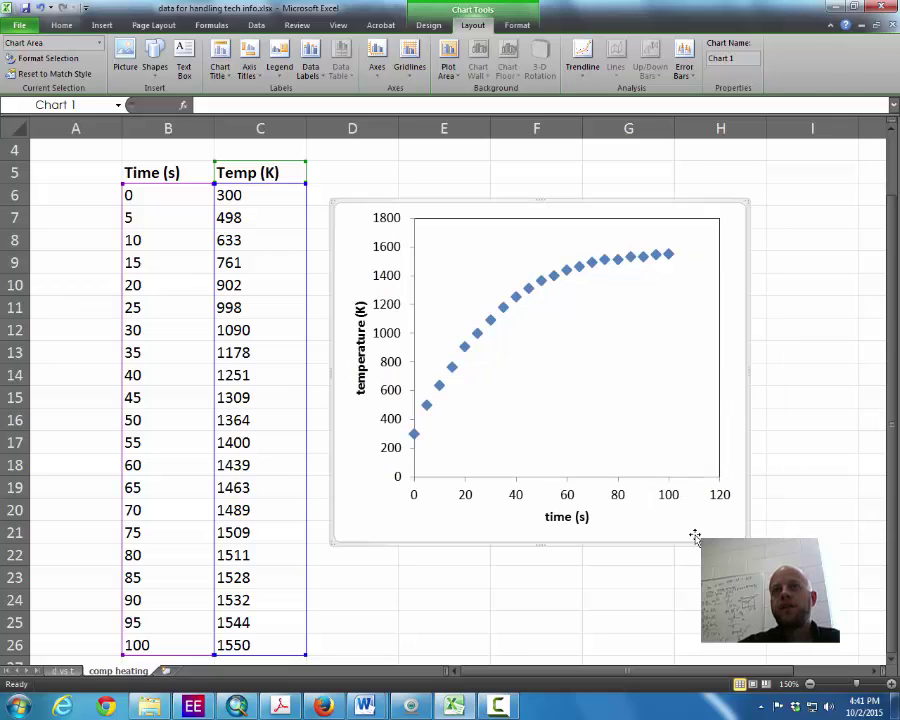
pyautogui.click(619, 585)
pyautogui.click(470, 562)
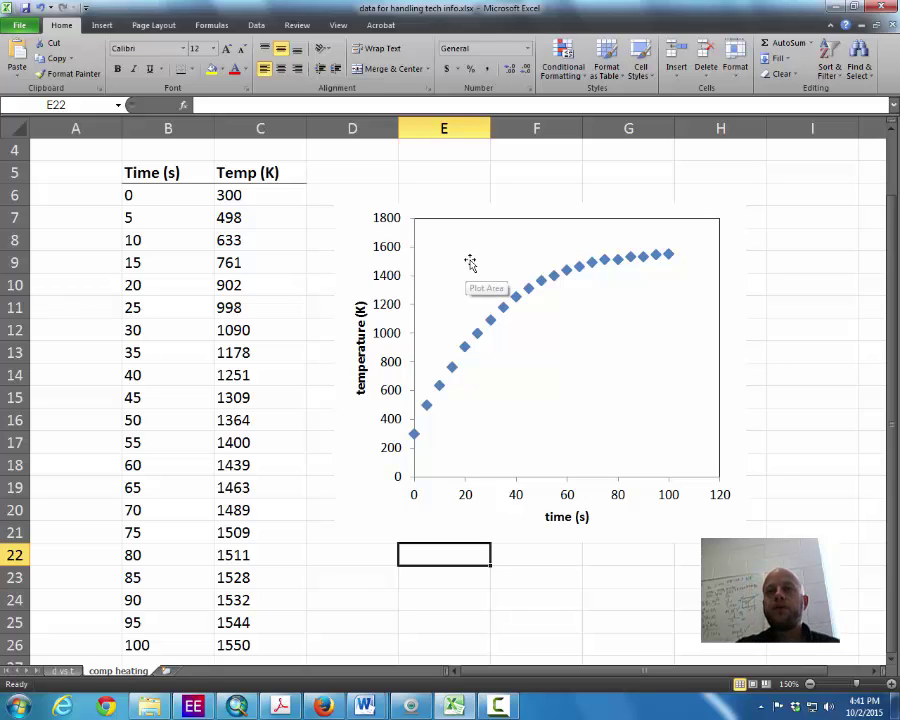
# - Add major horizontal and major vertical gridlines to the temperature chart
pyautogui.click(498, 251)
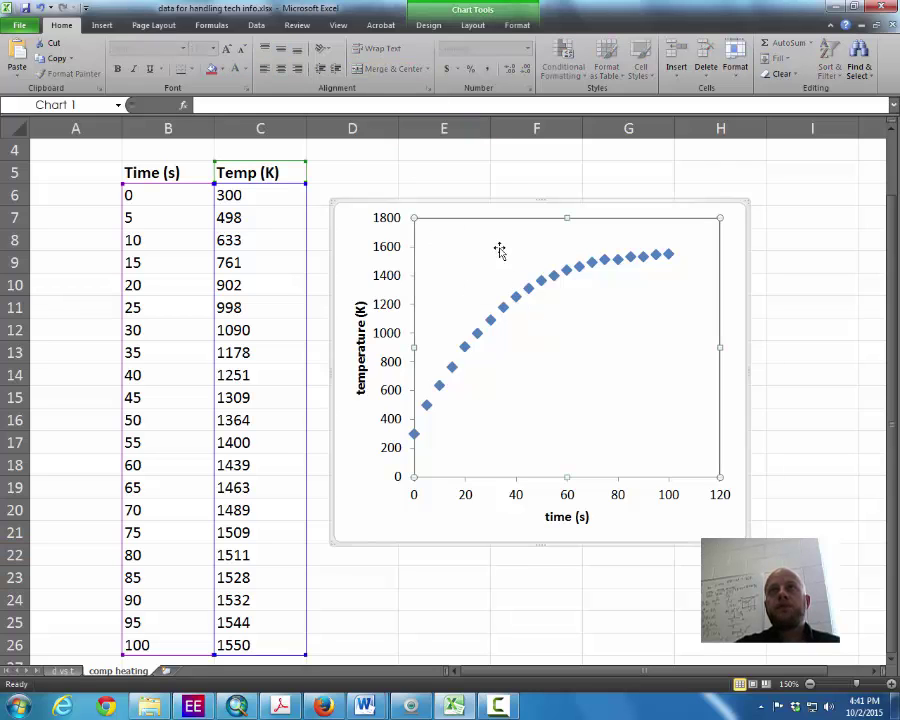
pyautogui.click(468, 24)
pyautogui.click(409, 60)
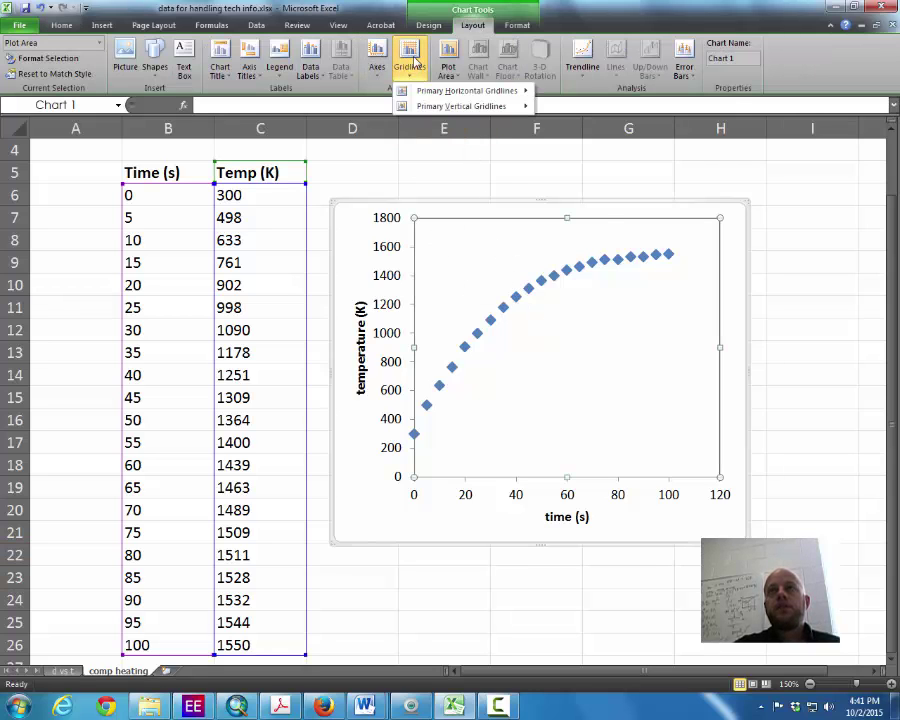
pyautogui.moveTo(466, 90)
pyautogui.click(580, 123)
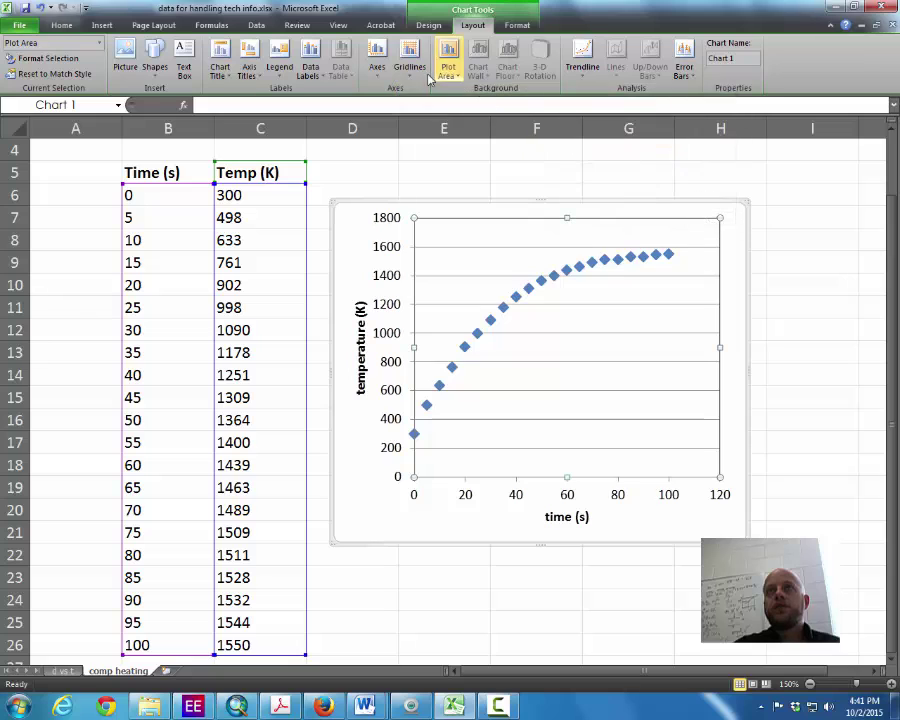
pyautogui.click(409, 60)
pyautogui.moveTo(440, 106)
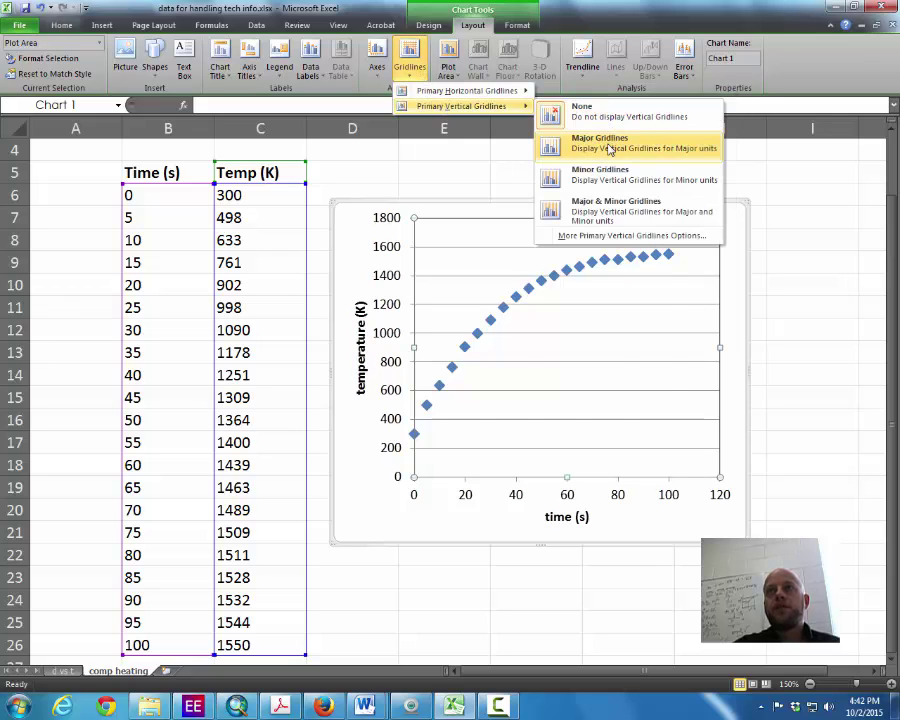
pyautogui.click(607, 147)
pyautogui.click(768, 307)
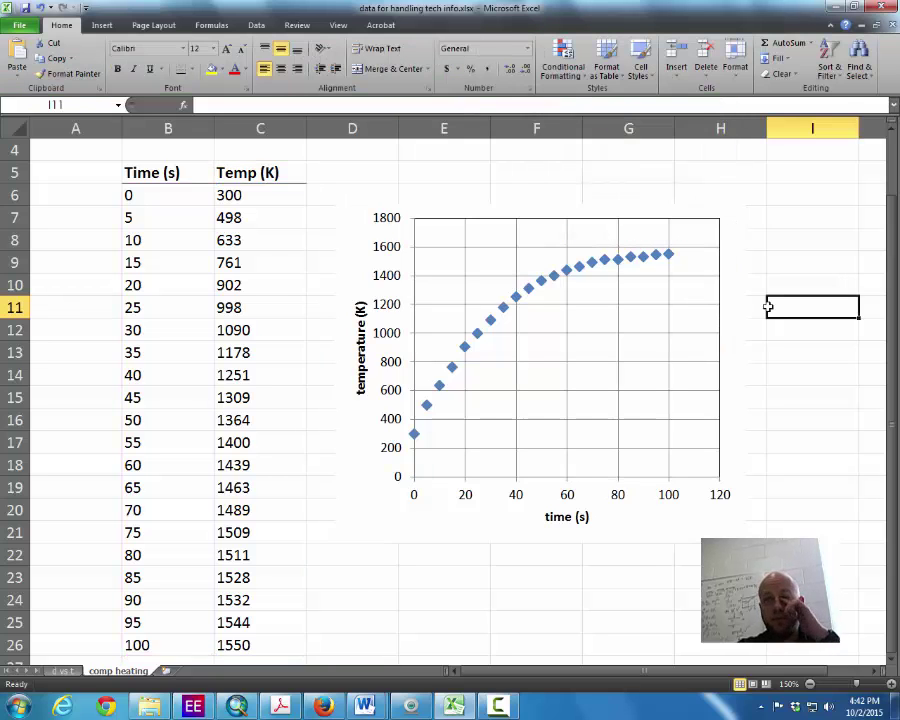
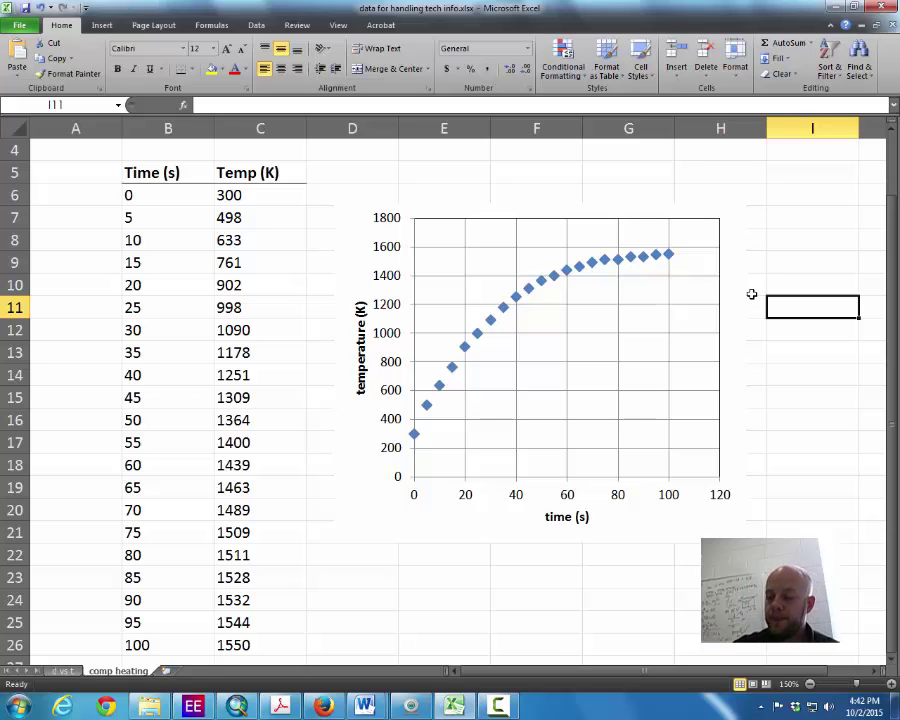
# - Add a linear trendline to the temperature series, displaying its equation and R-squared value on the chart
pyautogui.click(503, 309)
pyautogui.rightClick(506, 315)
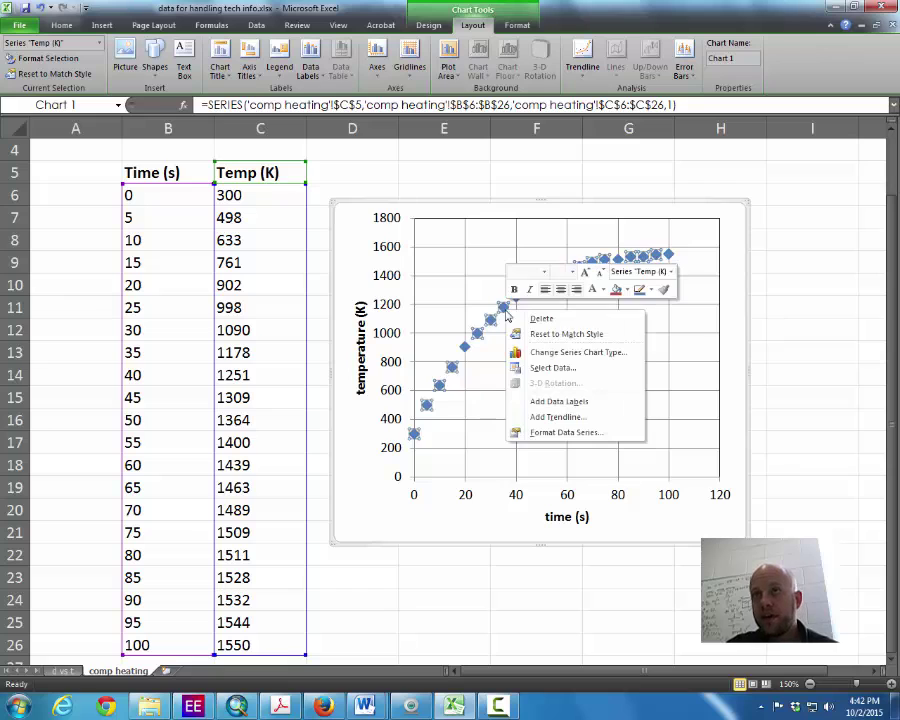
pyautogui.click(543, 419)
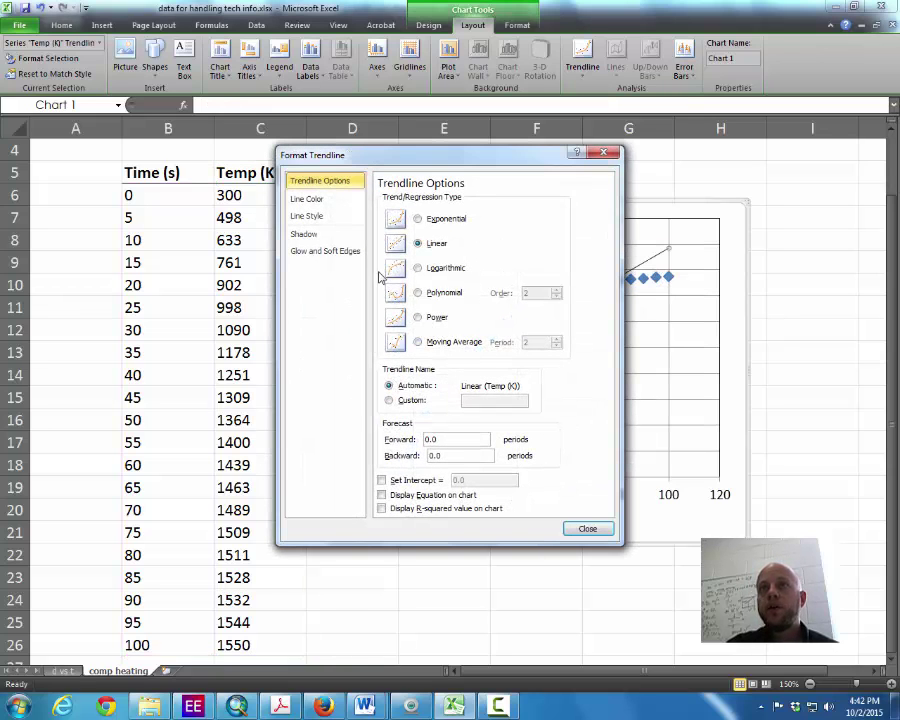
pyautogui.click(440, 495)
pyautogui.click(408, 508)
pyautogui.click(587, 528)
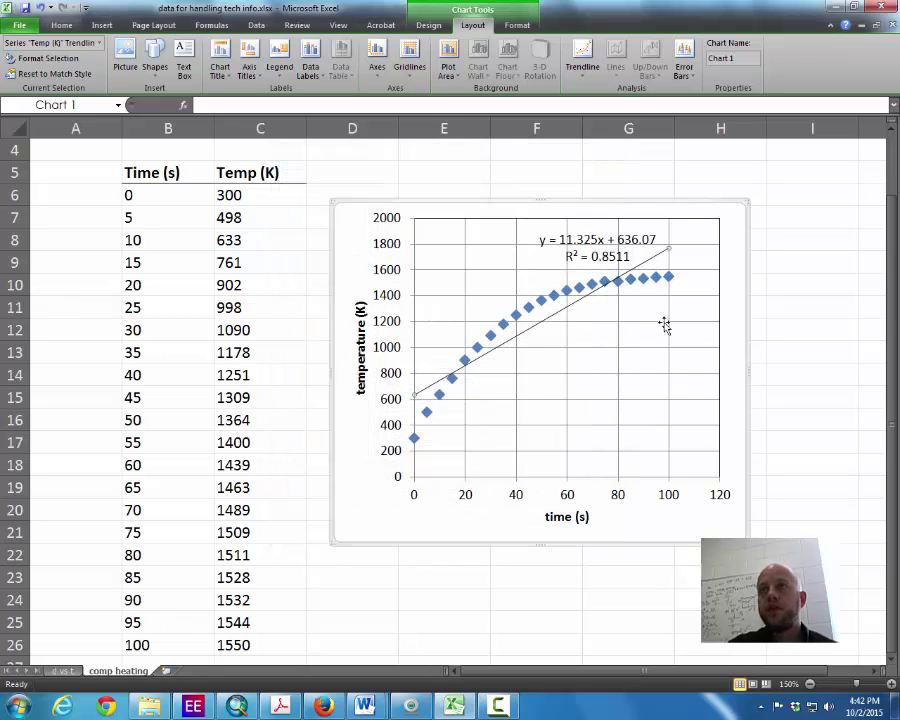
# - Move the trendline's equation and R-squared label into the empty area below the data points
pyautogui.click(604, 245)
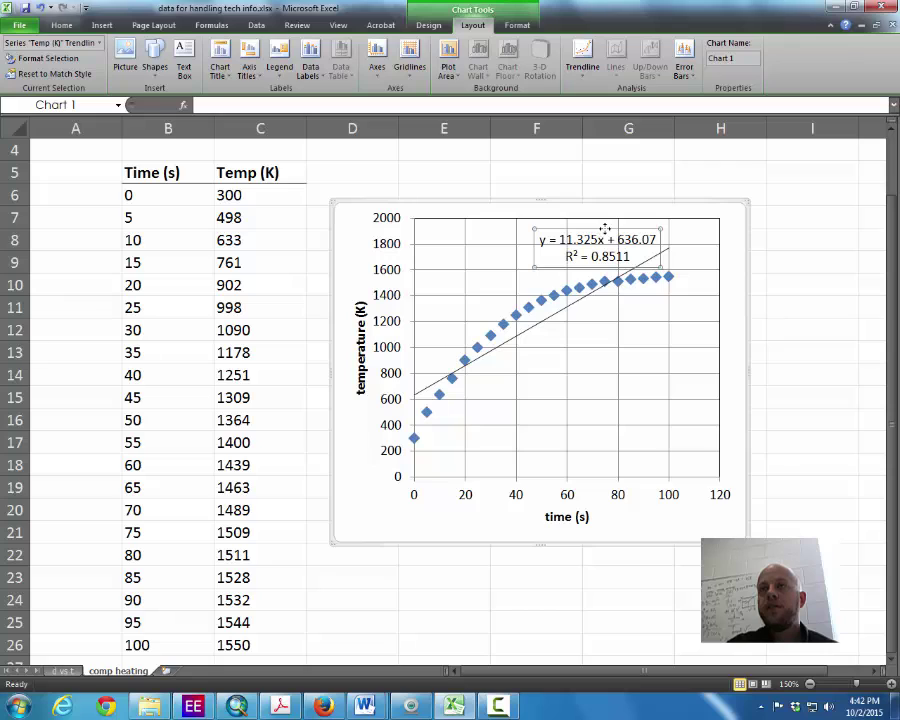
pyautogui.moveTo(602, 266); pyautogui.dragTo(618, 372)
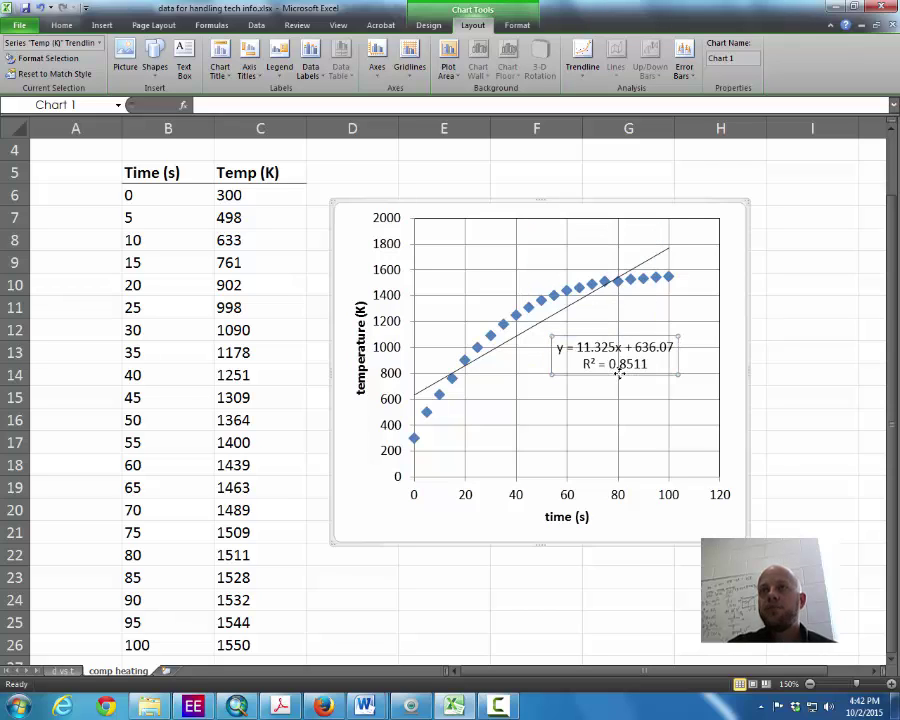
pyautogui.click(800, 346)
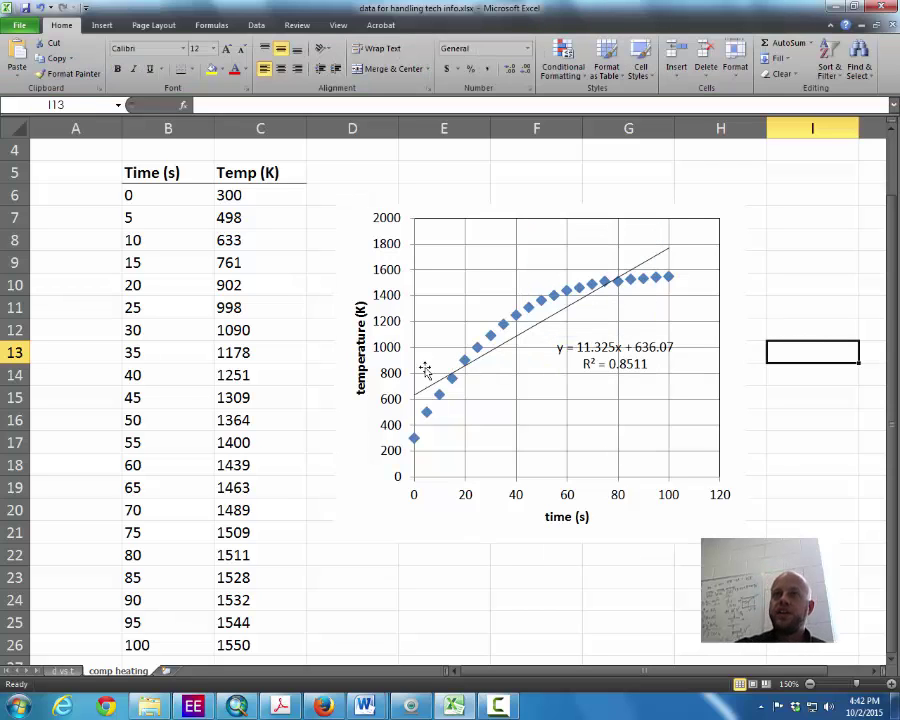
# - Try to change the temperature series' trendline from linear to logarithmic
pyautogui.click(577, 306)
pyautogui.rightClick(578, 310)
pyautogui.click(623, 396)
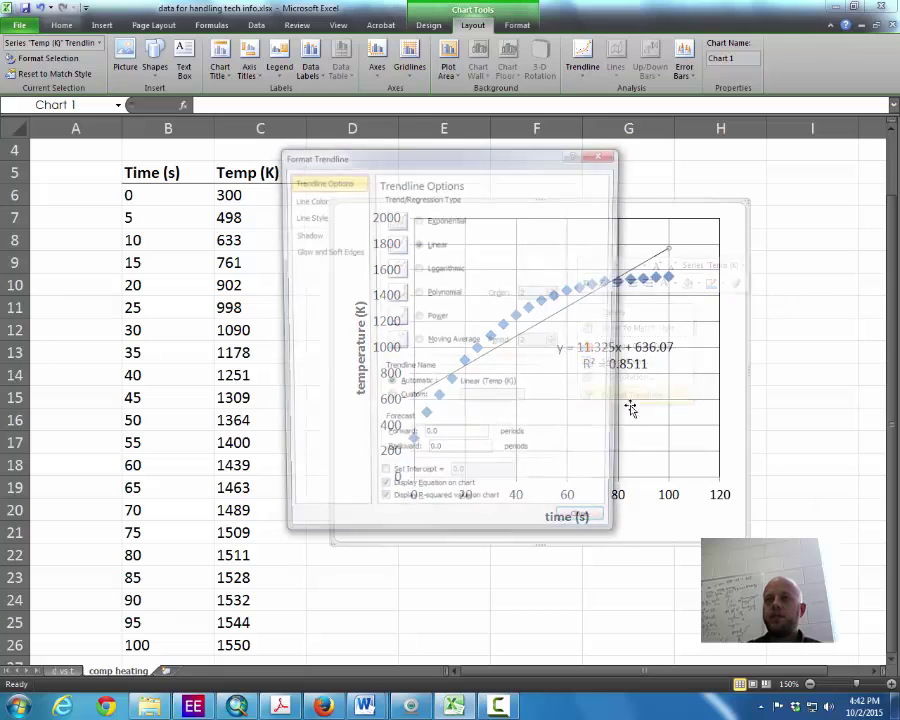
pyautogui.click(426, 268)
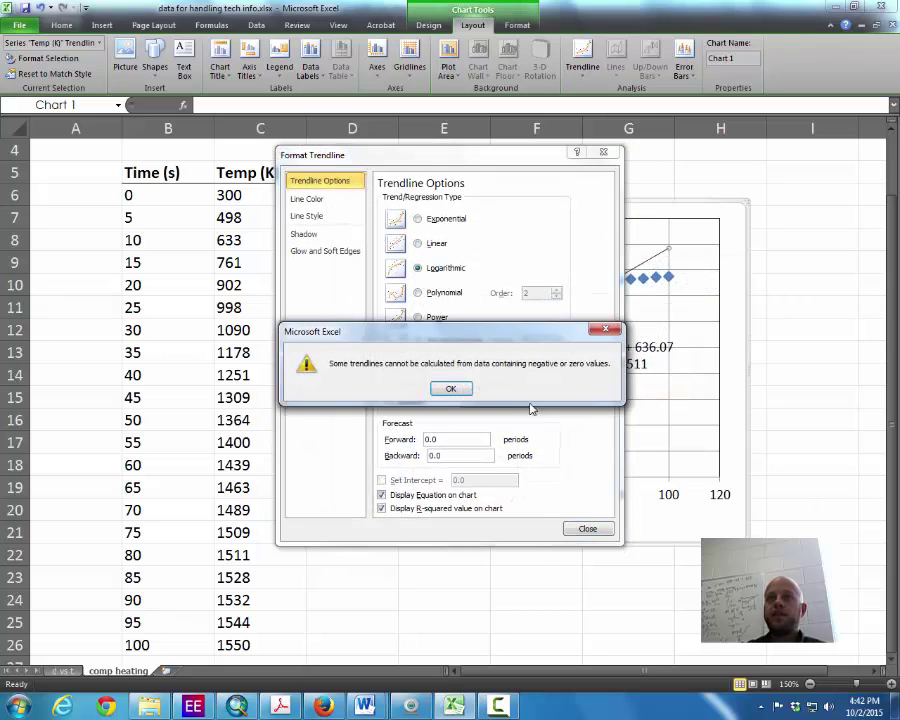
pyautogui.click(459, 390)
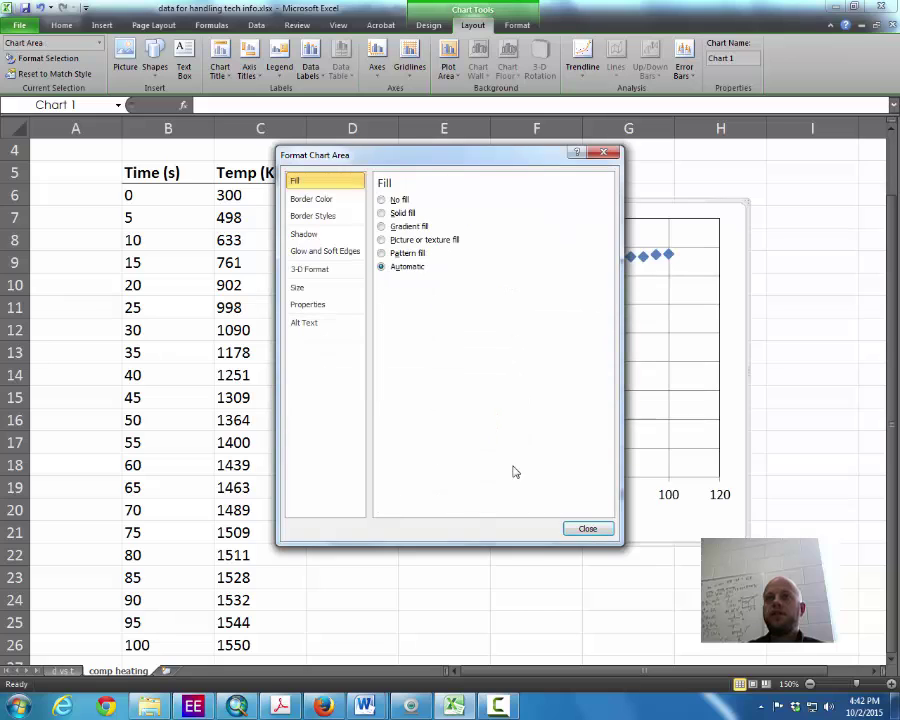
pyautogui.click(584, 528)
pyautogui.click(590, 572)
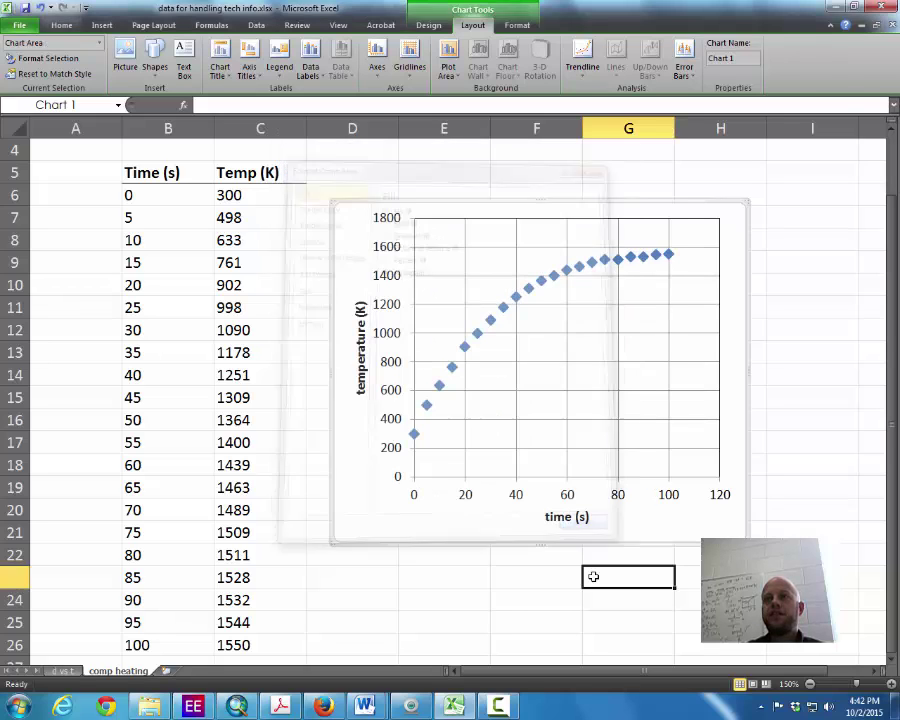
# - Add a second-order polynomial trendline to the temperature series, displaying its equation and R-squared value on the chart
pyautogui.click(460, 316)
pyautogui.rightClick(490, 320)
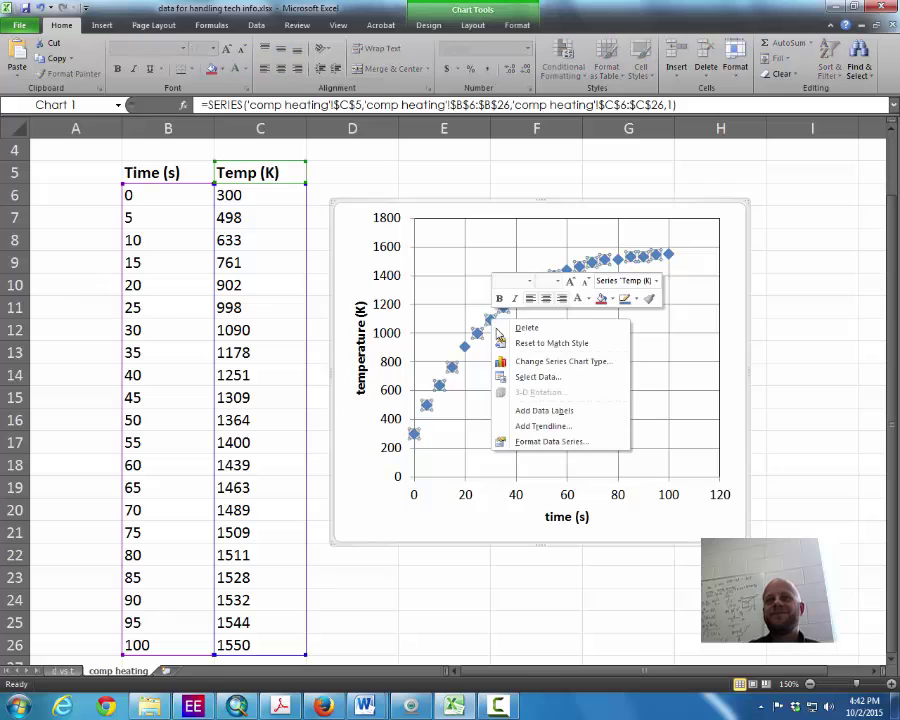
pyautogui.click(540, 426)
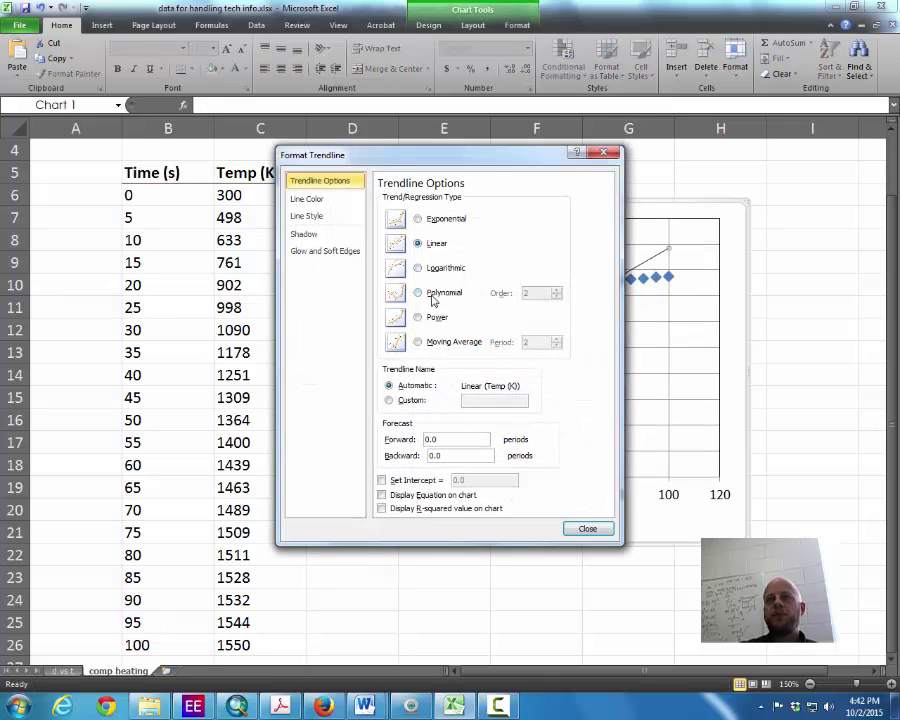
pyautogui.click(432, 297)
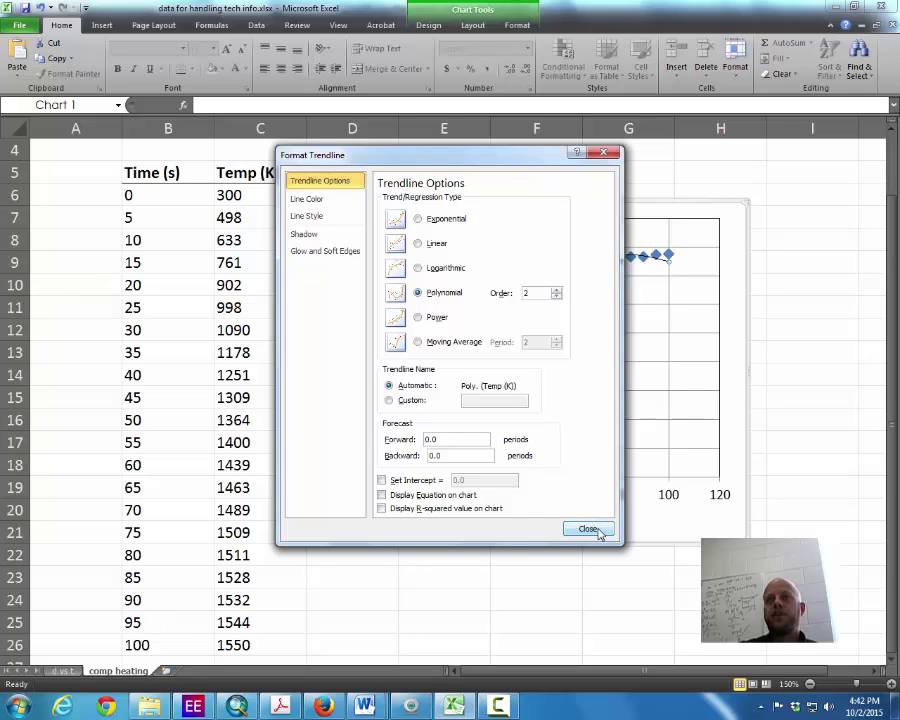
pyautogui.click(435, 494)
pyautogui.click(452, 508)
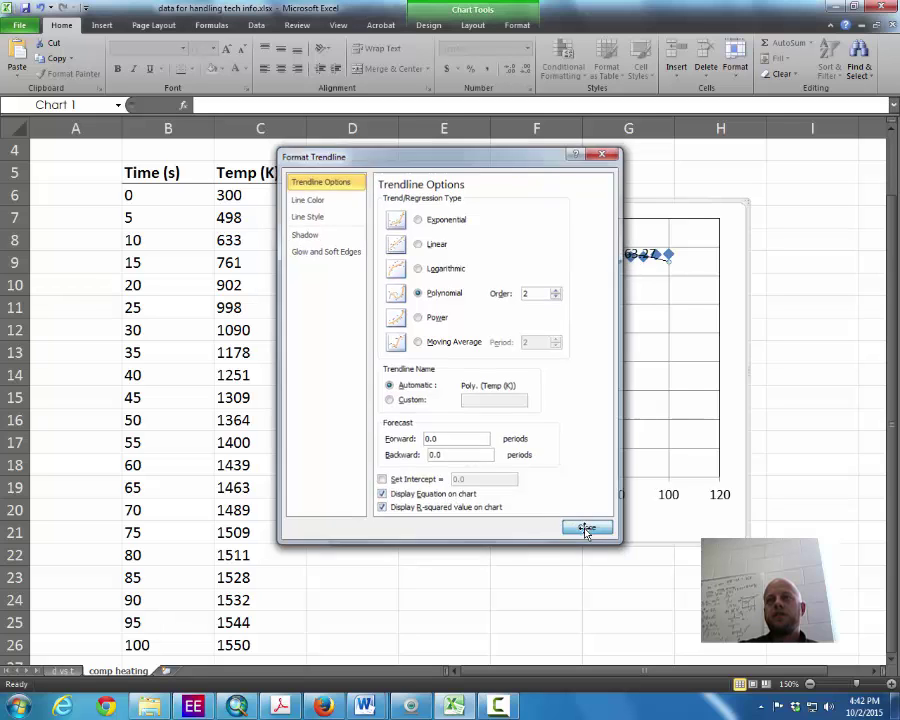
# - Move the second-order trendline's equation and R-squared label below the curve, into the middle of the plot area
pyautogui.click(586, 532)
pyautogui.click(540, 252)
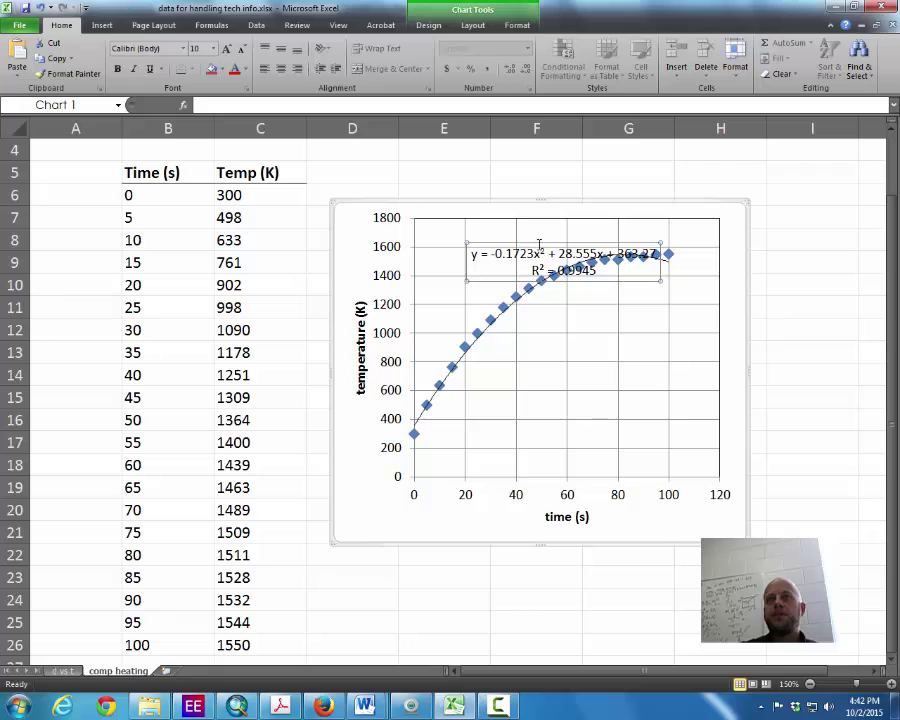
pyautogui.moveTo(541, 245); pyautogui.dragTo(547, 353)
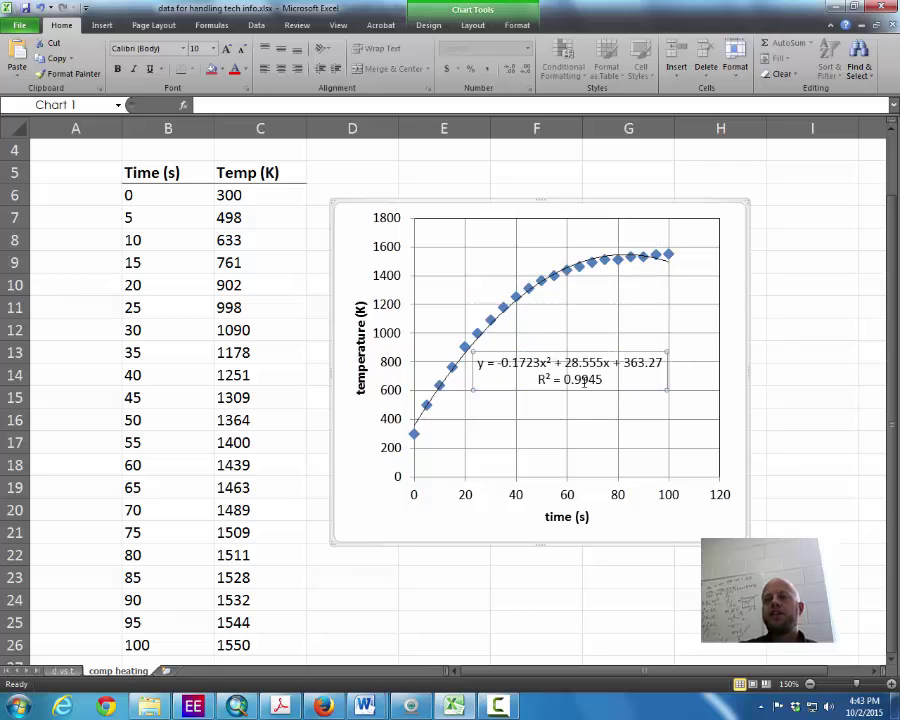
pyautogui.click(584, 402)
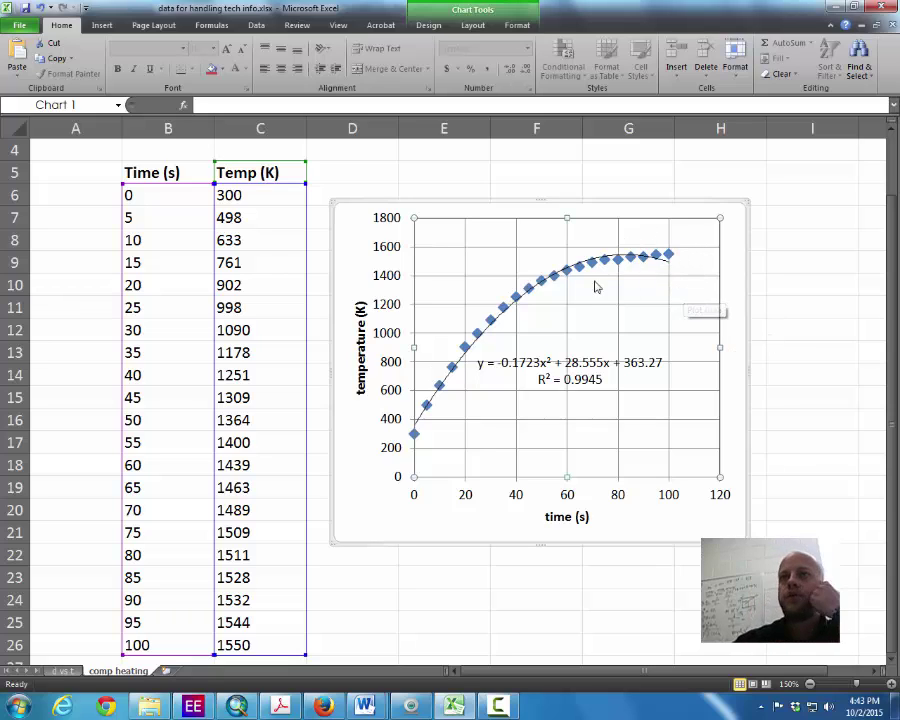
# - Change the temperature series' polynomial trendline to order 3
pyautogui.click(669, 258)
pyautogui.rightClick(669, 260)
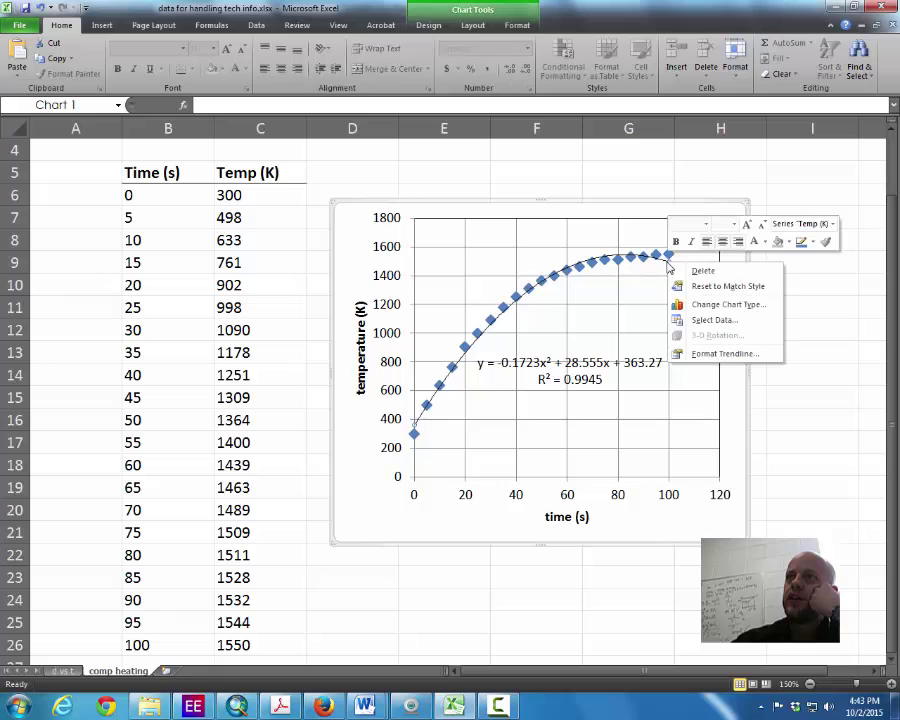
pyautogui.click(705, 353)
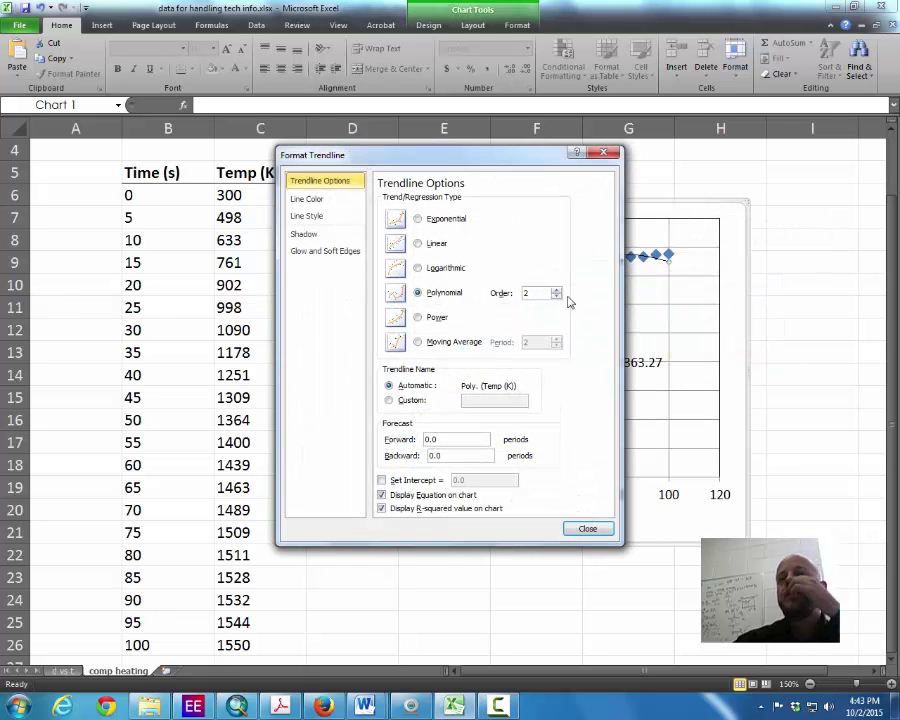
pyautogui.click(556, 289)
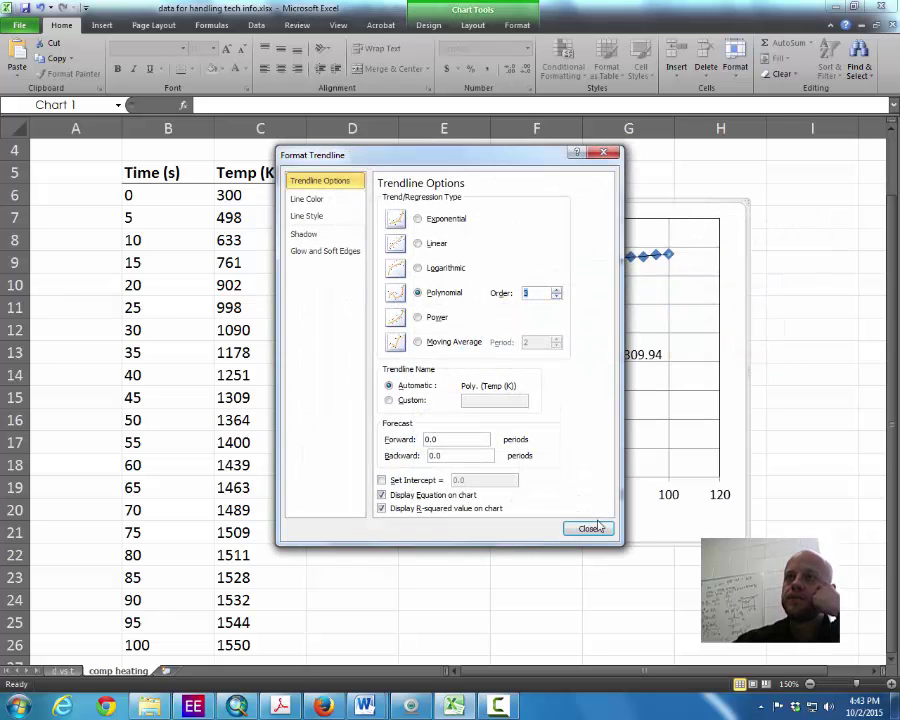
pyautogui.click(590, 527)
pyautogui.click(602, 597)
# - Move the third-order equation and R-squared label down to around the 400 K gridline, clear of the data points
pyautogui.click(540, 352)
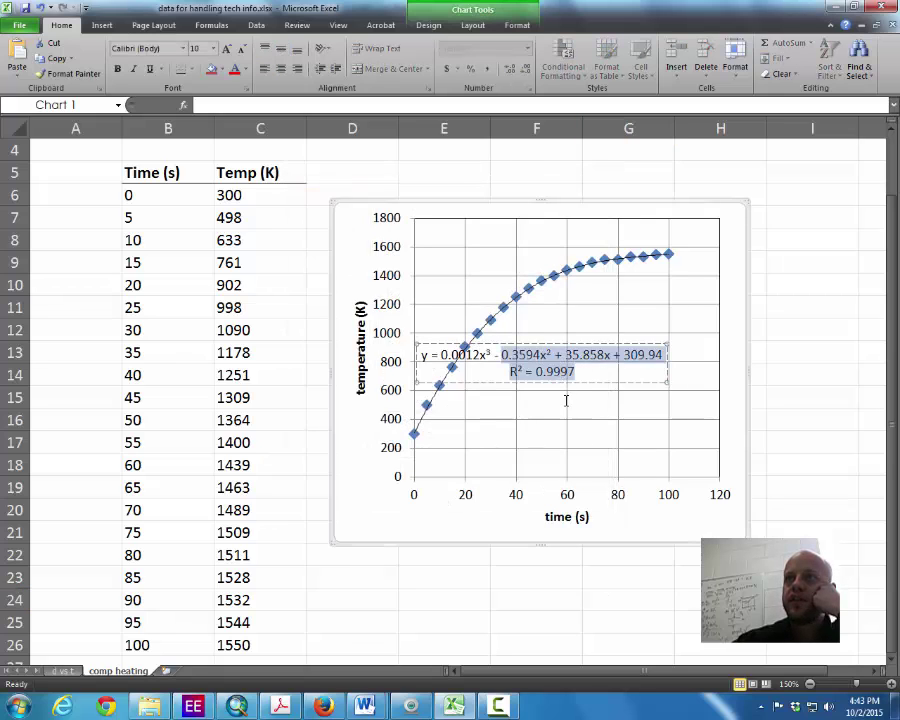
pyautogui.click(566, 401)
pyautogui.click(566, 378)
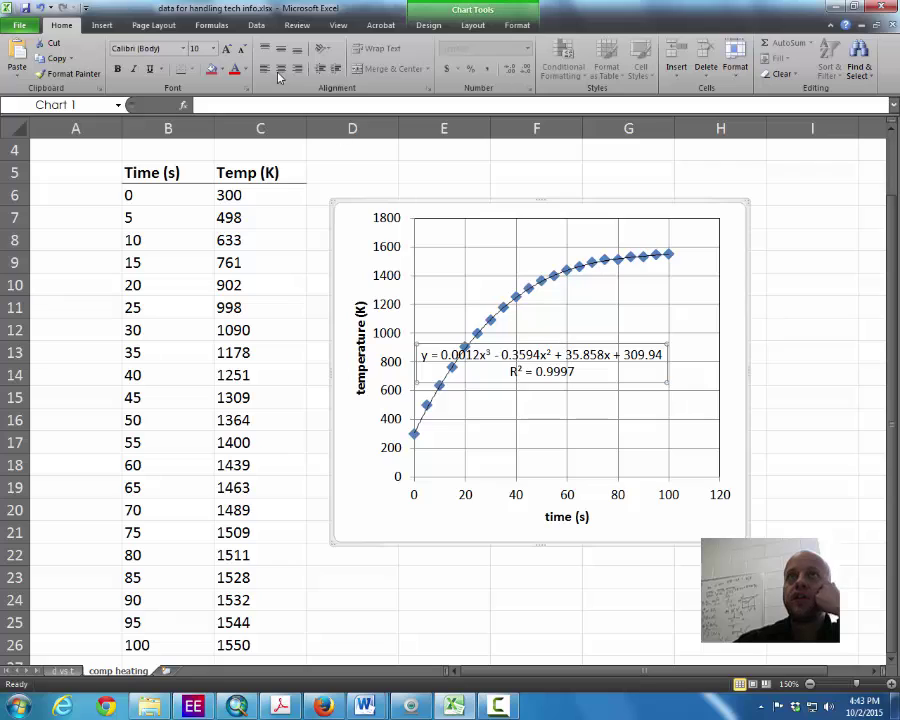
pyautogui.click(535, 372)
pyautogui.hotkey('ctrl', 'a')
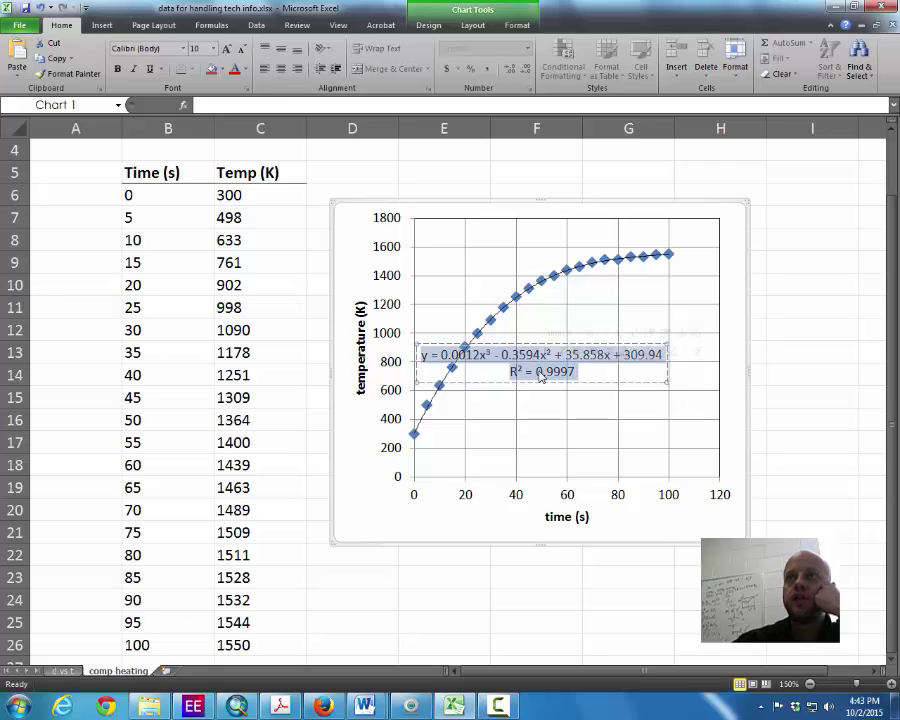
pyautogui.doubleClick(540, 373)
pyautogui.click(549, 386)
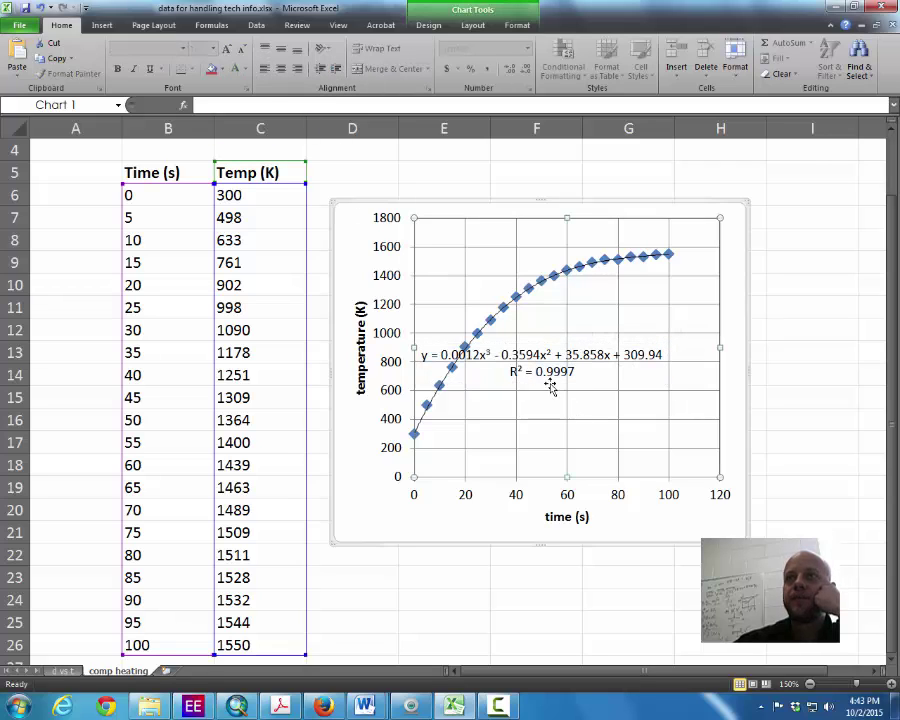
pyautogui.click(547, 350)
pyautogui.moveTo(547, 347); pyautogui.dragTo(576, 416)
pyautogui.click(762, 378)
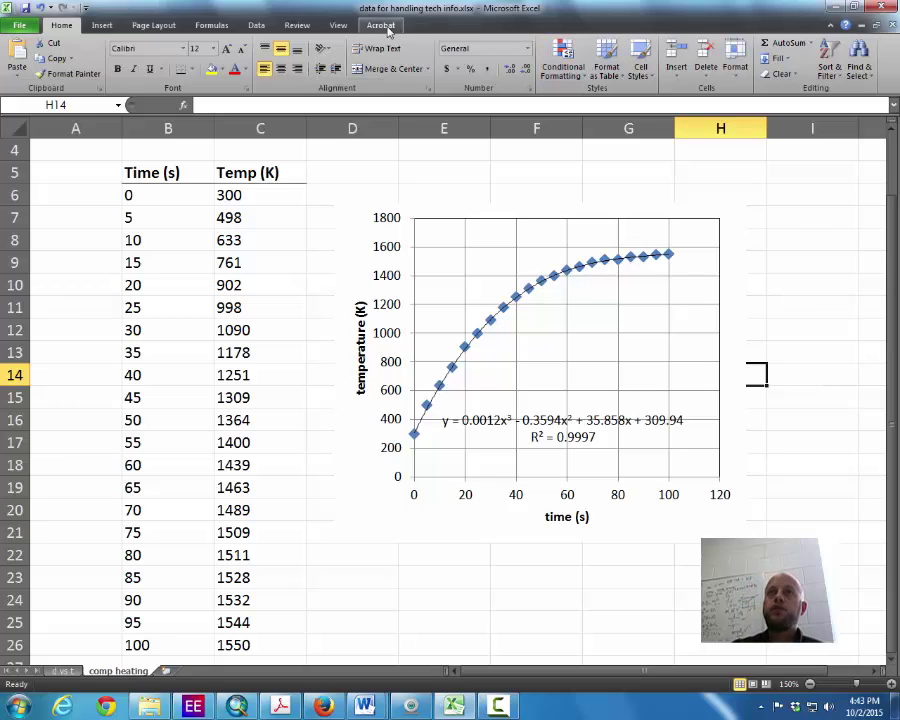
# - Add percentage error bars with the 5% value to the temperature chart
pyautogui.click(556, 259)
pyautogui.click(480, 31)
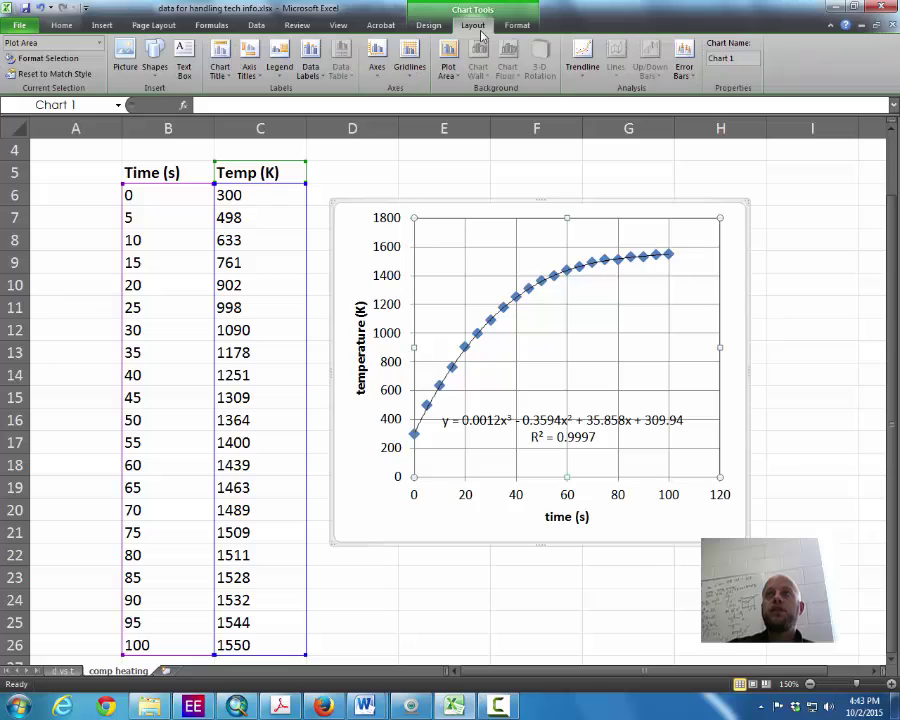
pyautogui.click(684, 64)
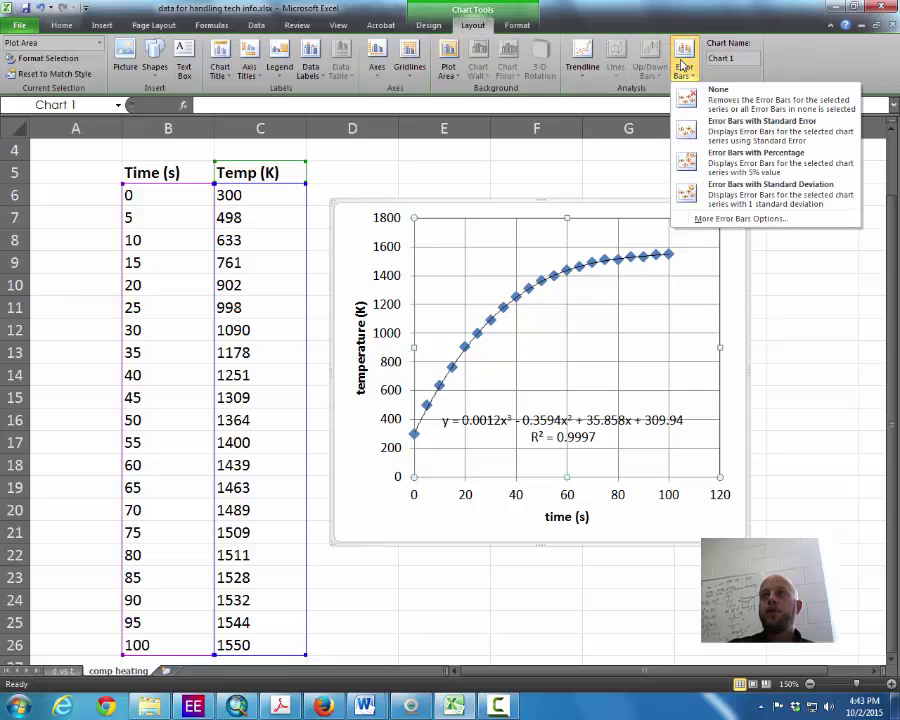
pyautogui.click(752, 163)
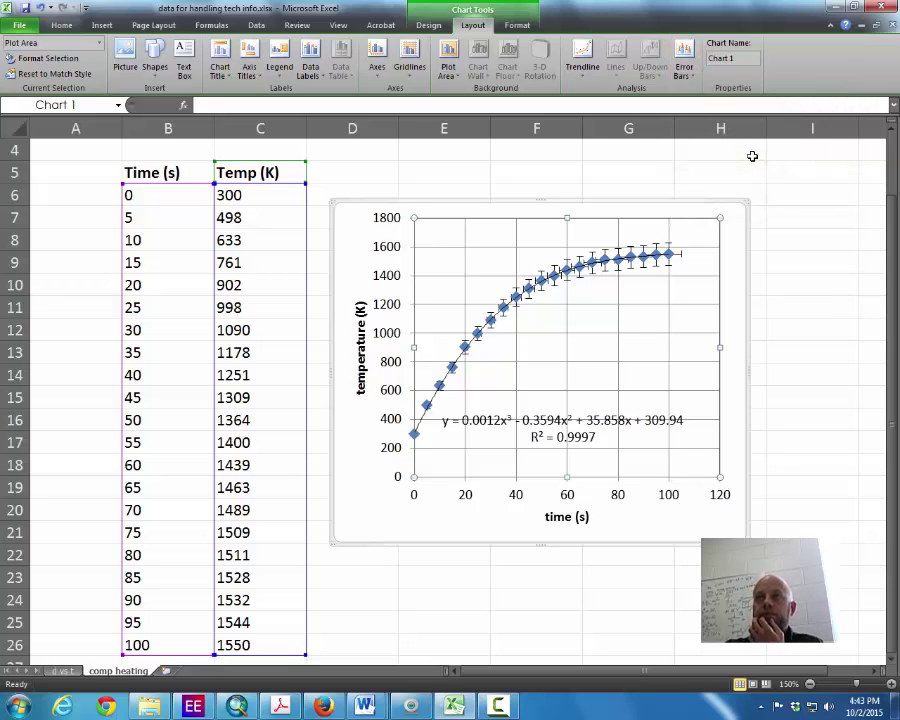
# - Set the vertical error bars' error amount to 25 percent
pyautogui.doubleClick(655, 250)
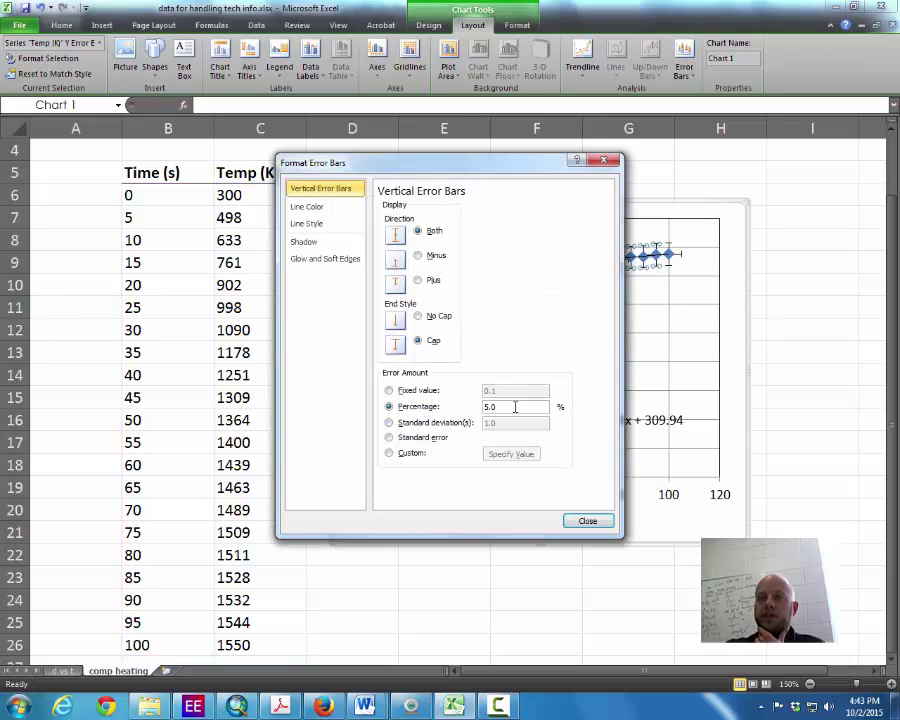
pyautogui.moveTo(515, 407); pyautogui.dragTo(427, 398)
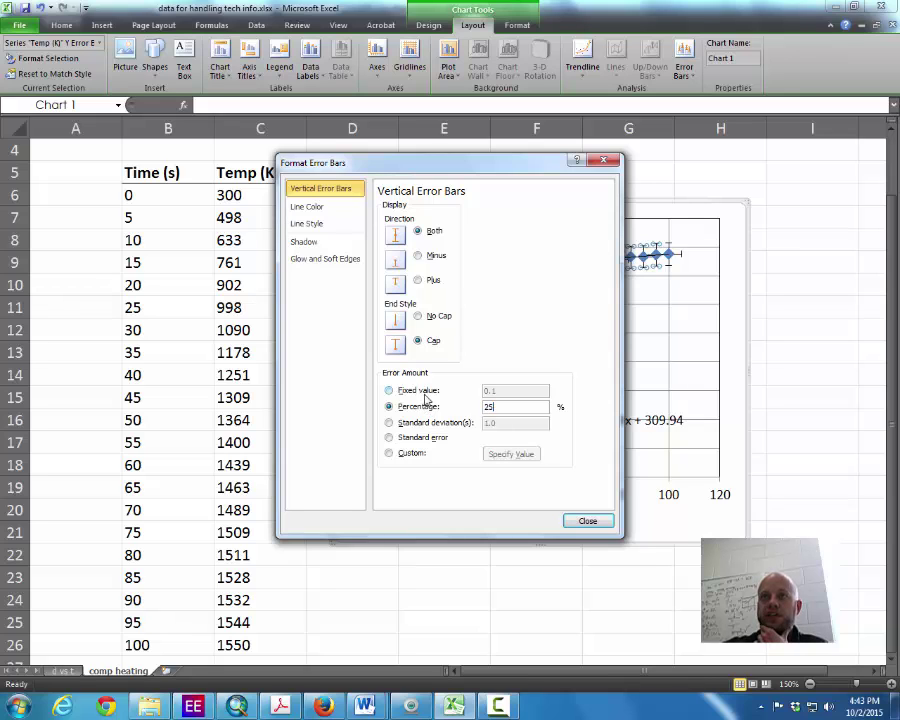
pyautogui.click(588, 521)
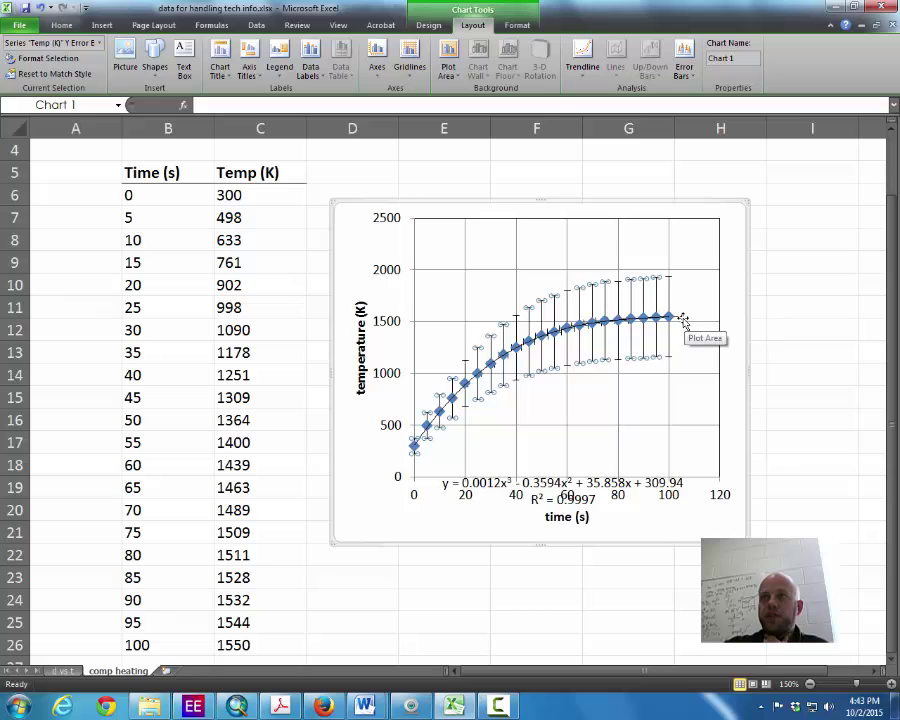
# - Delete the horizontal error bars from the temperature series
pyautogui.click(681, 320)
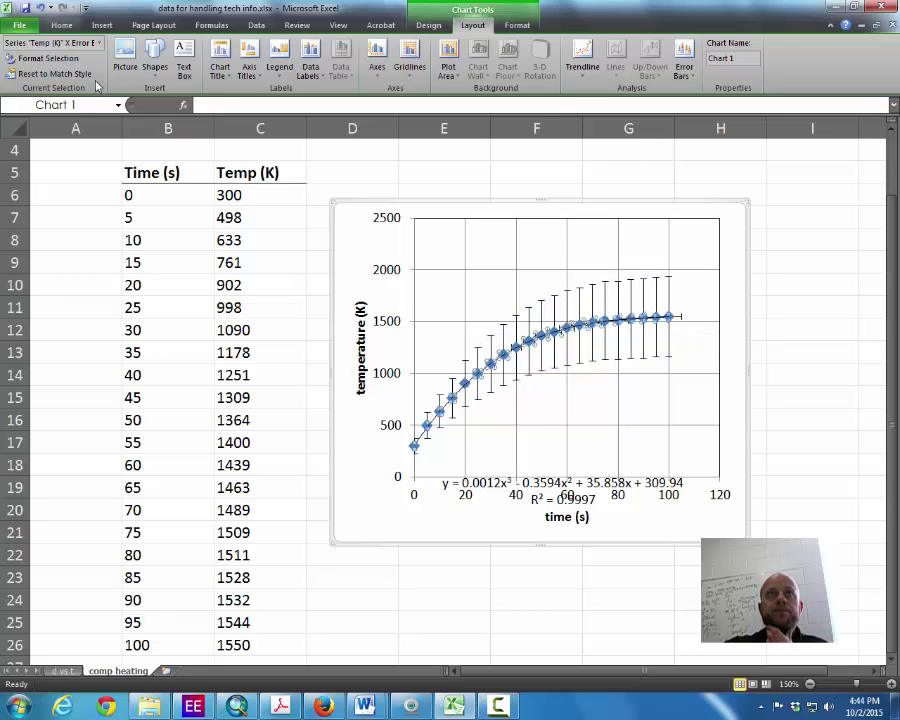
pyautogui.click(99, 45)
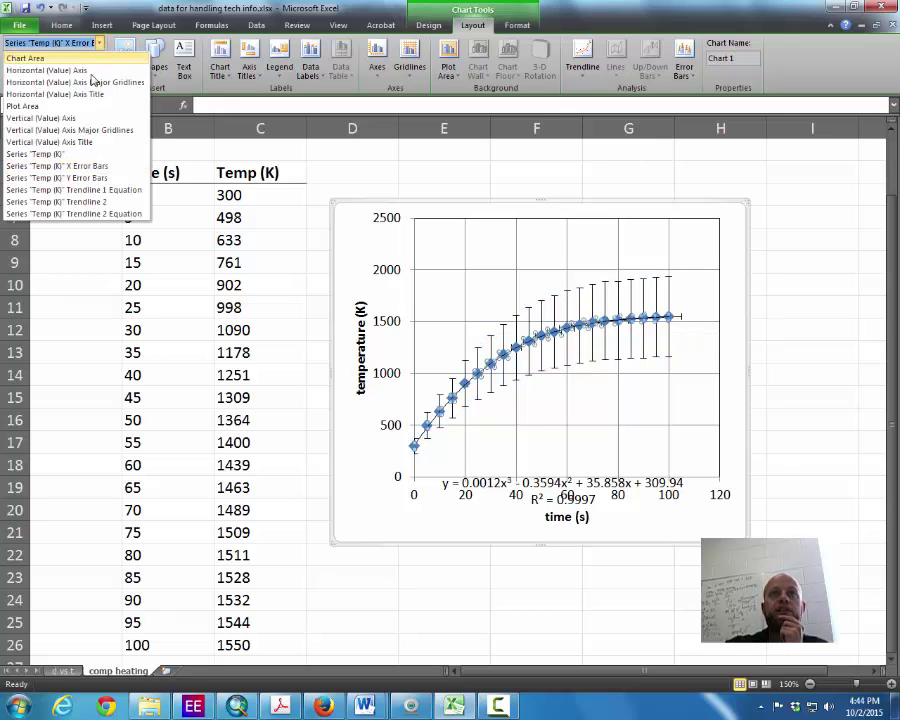
pyautogui.click(95, 166)
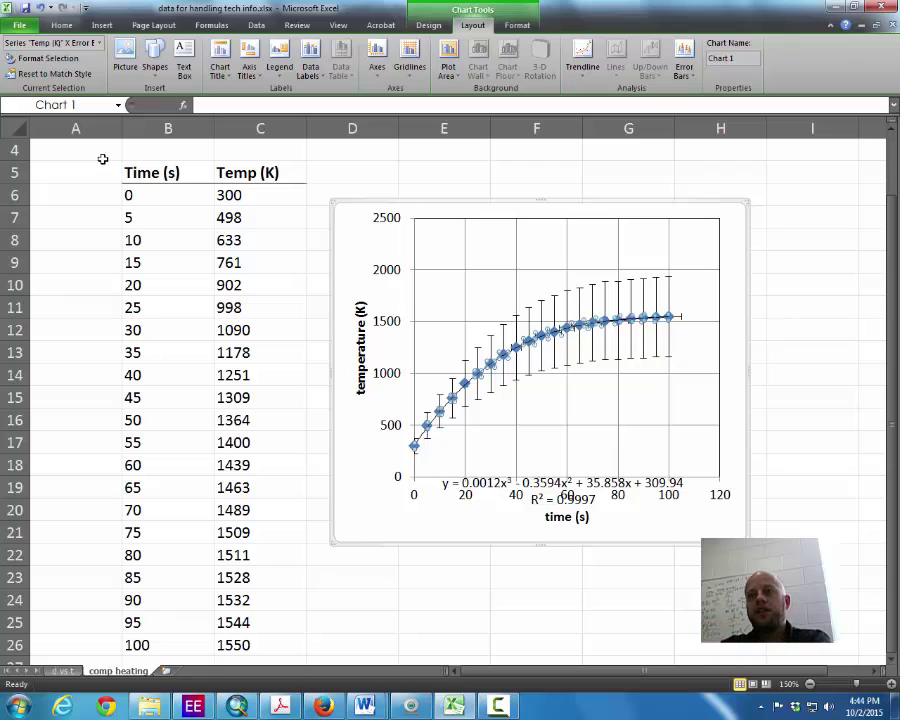
pyautogui.press('Escape')
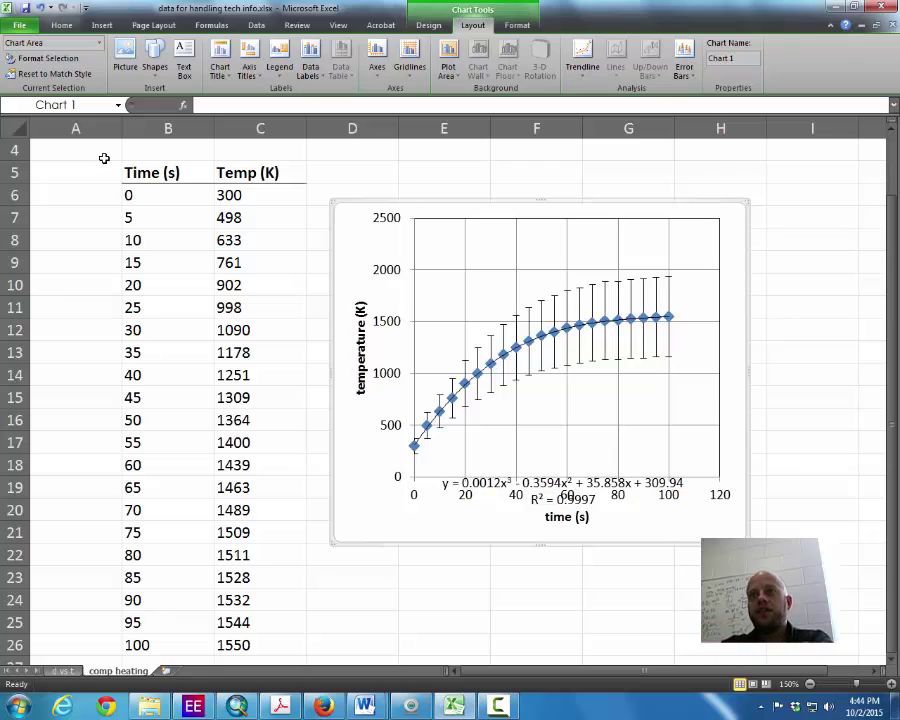
# - Set the vertical error bars' error amount to 5 percent
pyautogui.click(670, 296)
pyautogui.rightClick(670, 294)
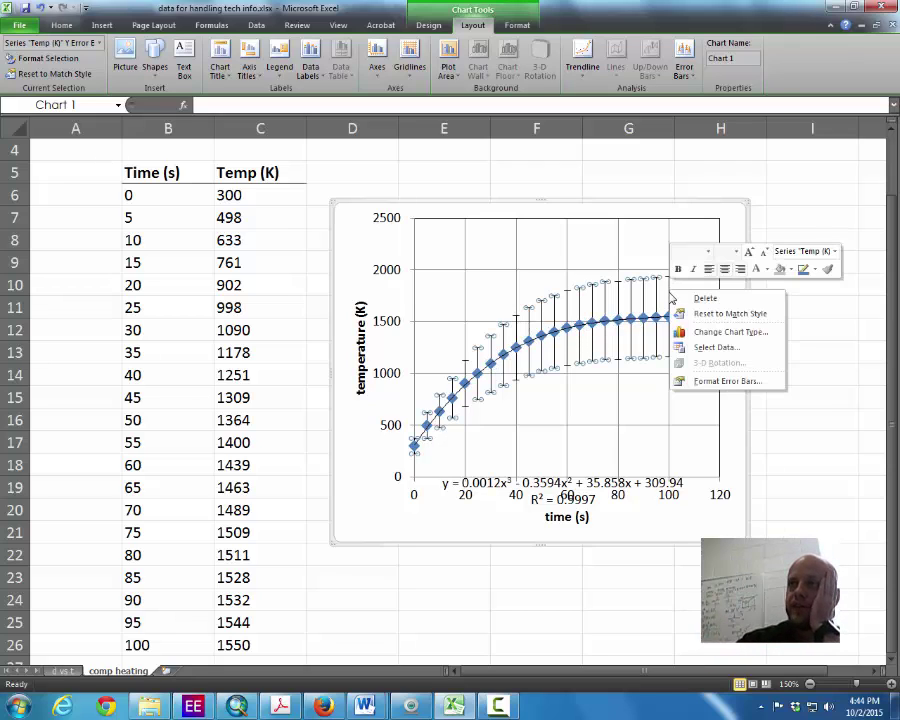
pyautogui.click(694, 382)
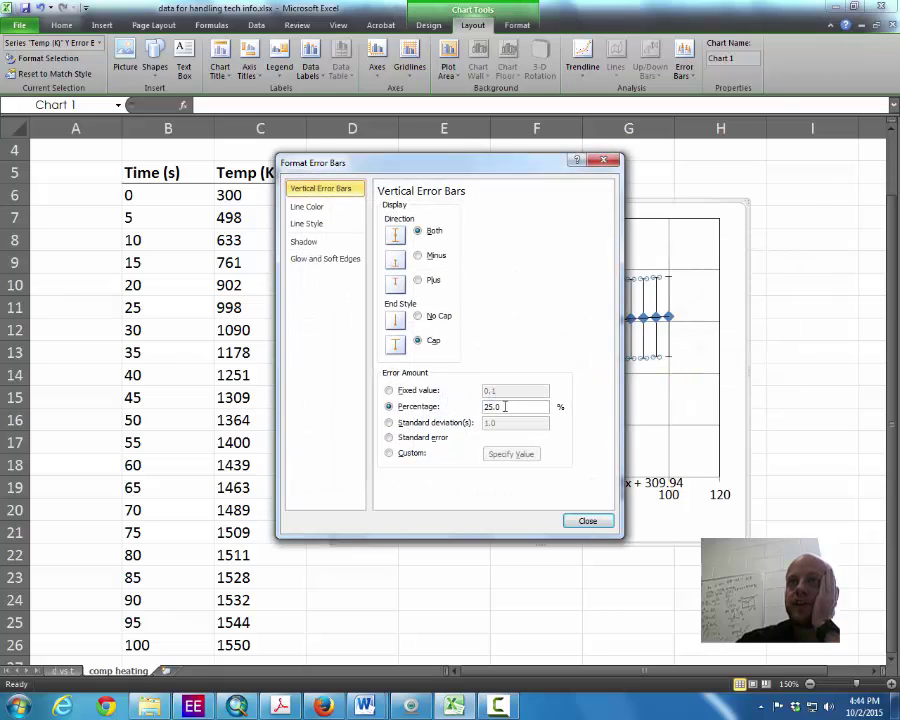
pyautogui.moveTo(505, 406); pyautogui.dragTo(464, 397)
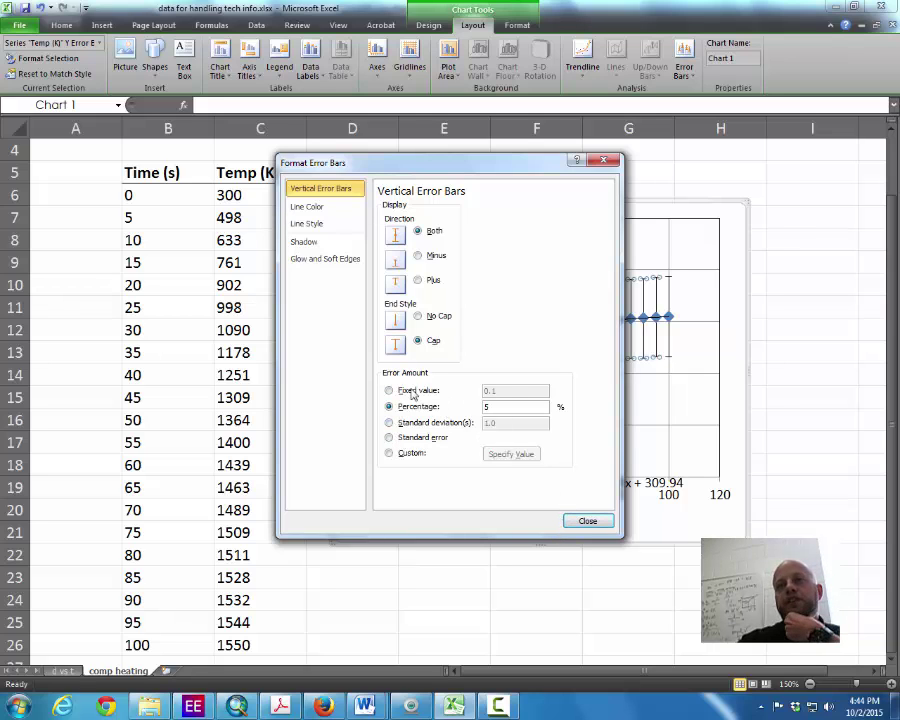
pyautogui.click(598, 526)
pyautogui.click(607, 558)
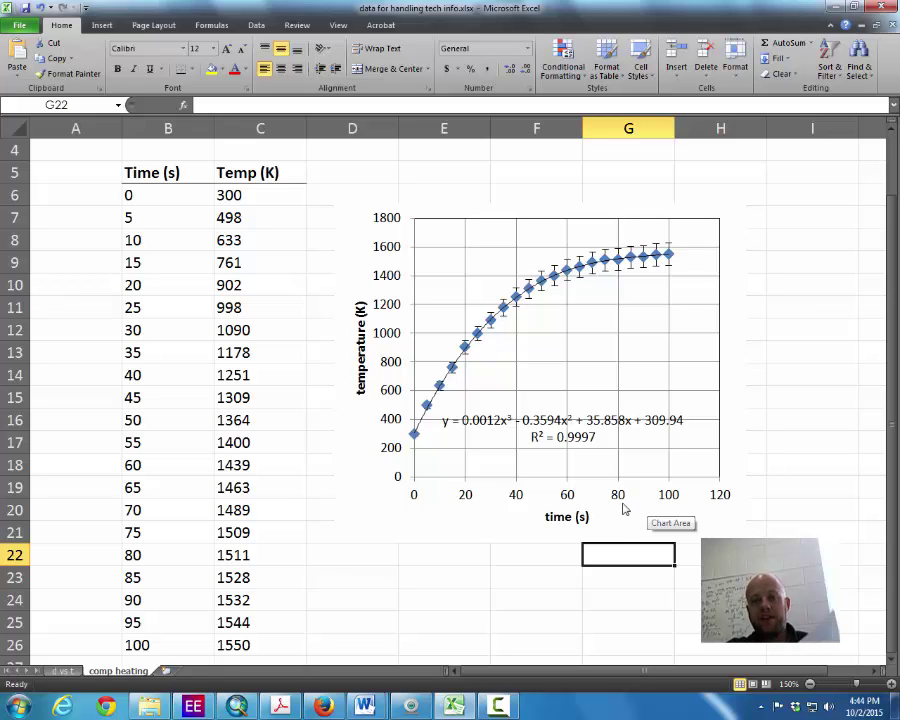
# - Copy the temperature chart and paste it as a picture below the Figure 1 caption in Word's Document1
pyautogui.click(490, 210)
pyautogui.rightClick(490, 210)
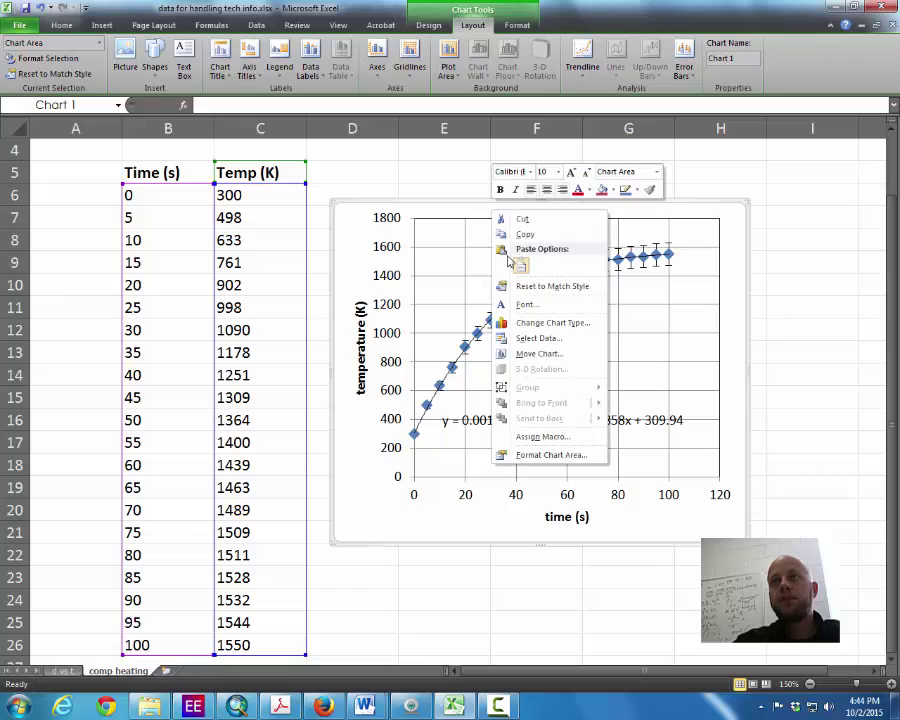
pyautogui.click(522, 234)
pyautogui.moveTo(365, 707)
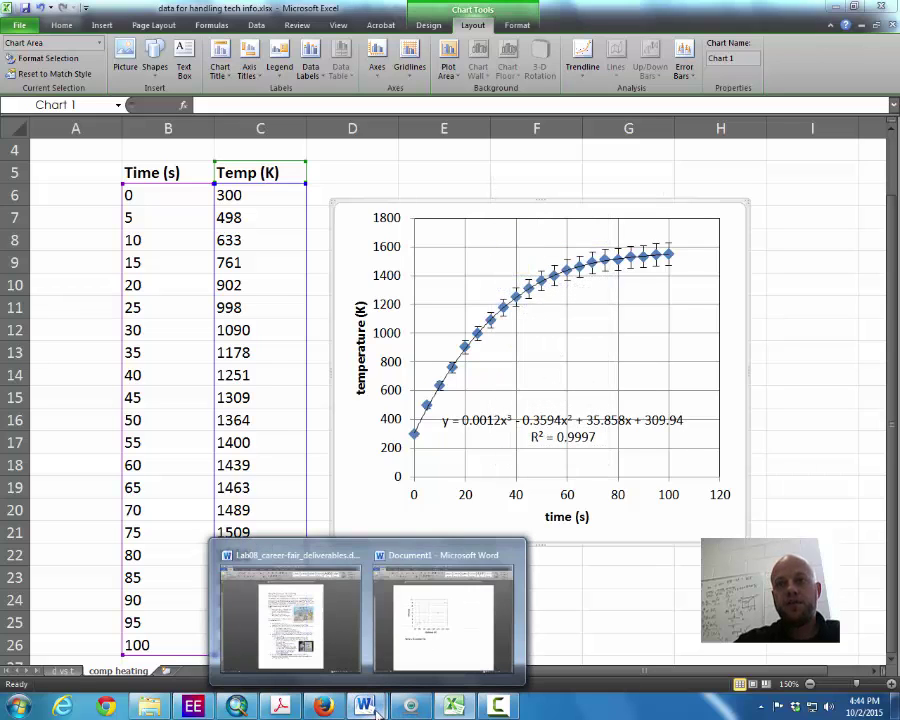
pyautogui.click(455, 625)
pyautogui.click(395, 519)
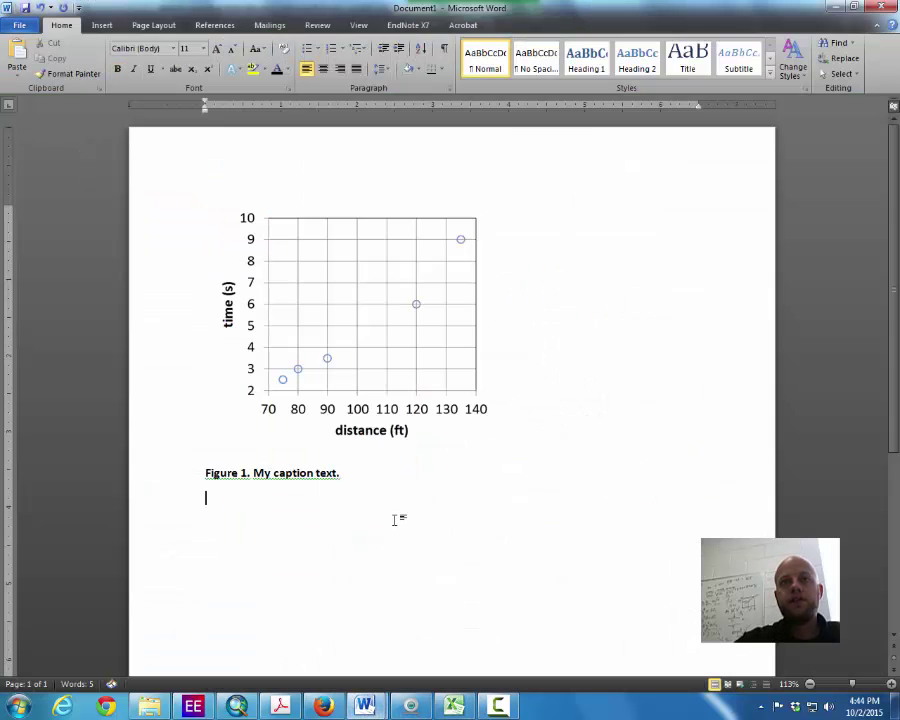
pyautogui.rightClick(224, 499)
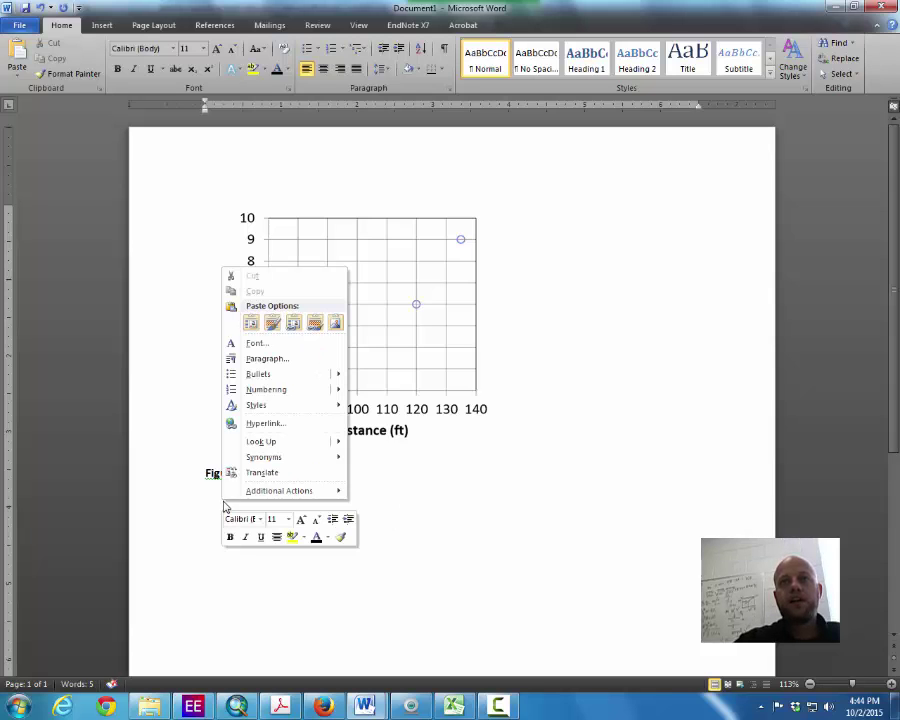
pyautogui.click(334, 320)
# - Insert the caption "Figure 2. Component heating over a two minute timespan." below the pasted temperature chart
pyautogui.scroll(-2, 512, 412)
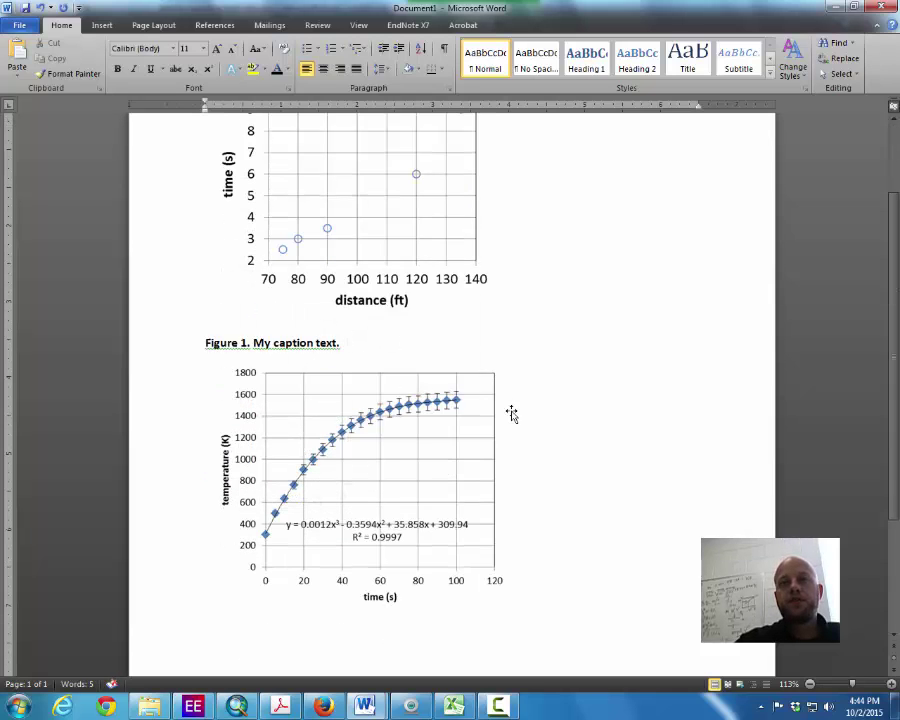
pyautogui.click(436, 506)
pyautogui.rightClick(437, 510)
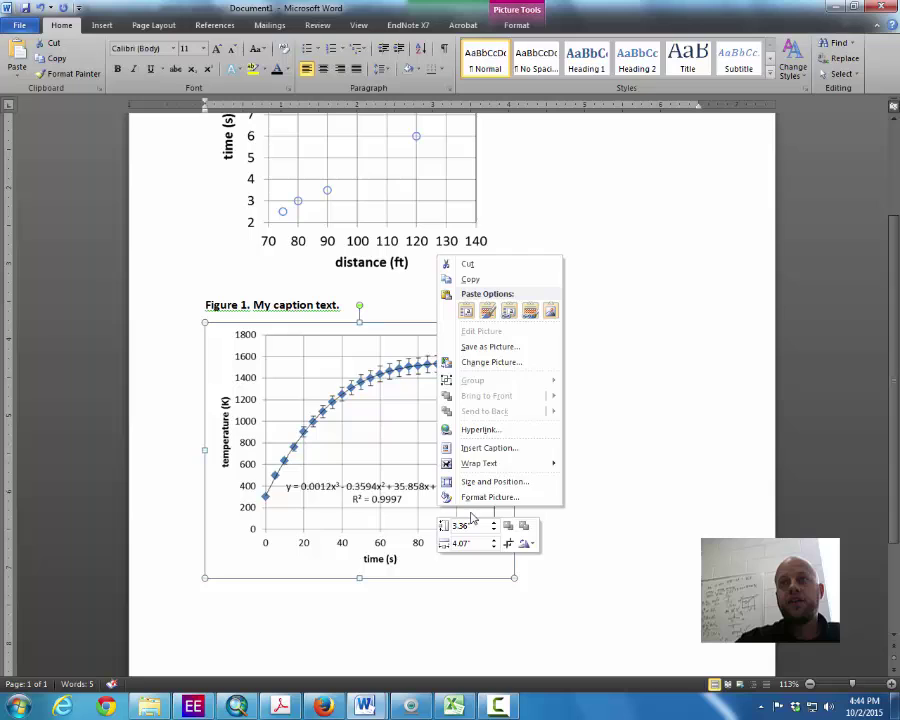
pyautogui.click(489, 448)
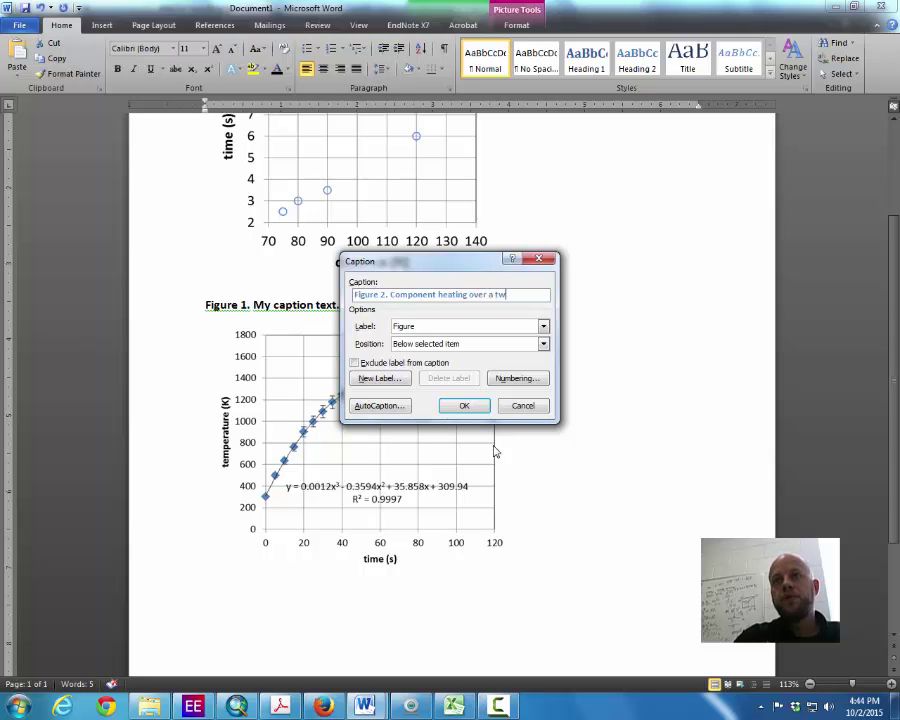
pyautogui.write('mespanc.')
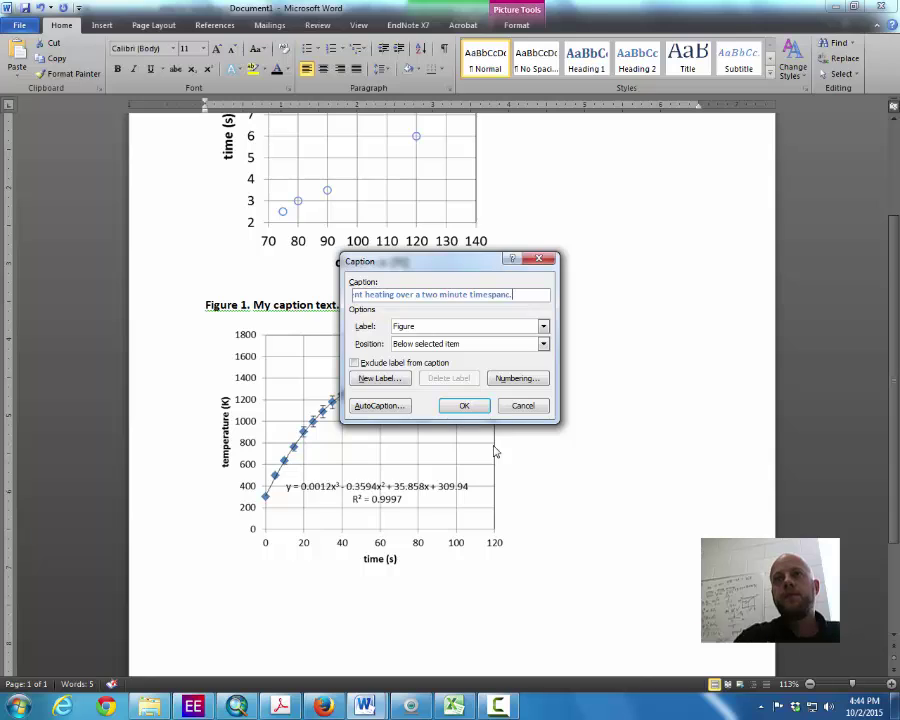
pyautogui.press('Return')
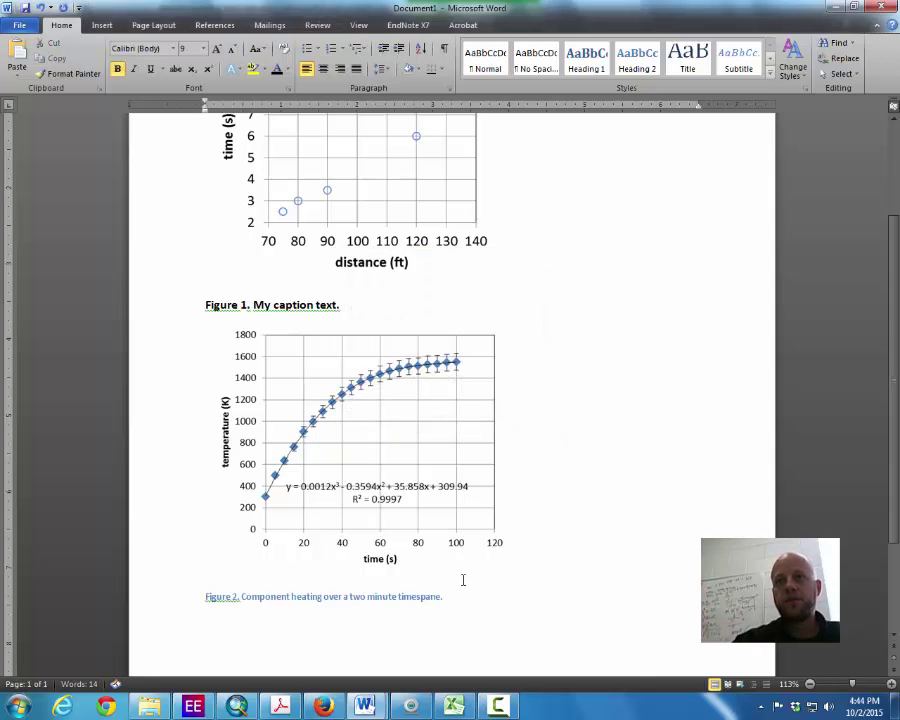
# - Copy the Figure 1 caption's formatting onto the whole Figure 2 caption with Format Painter
pyautogui.tripleClick(246, 300)
pyautogui.click(67, 73)
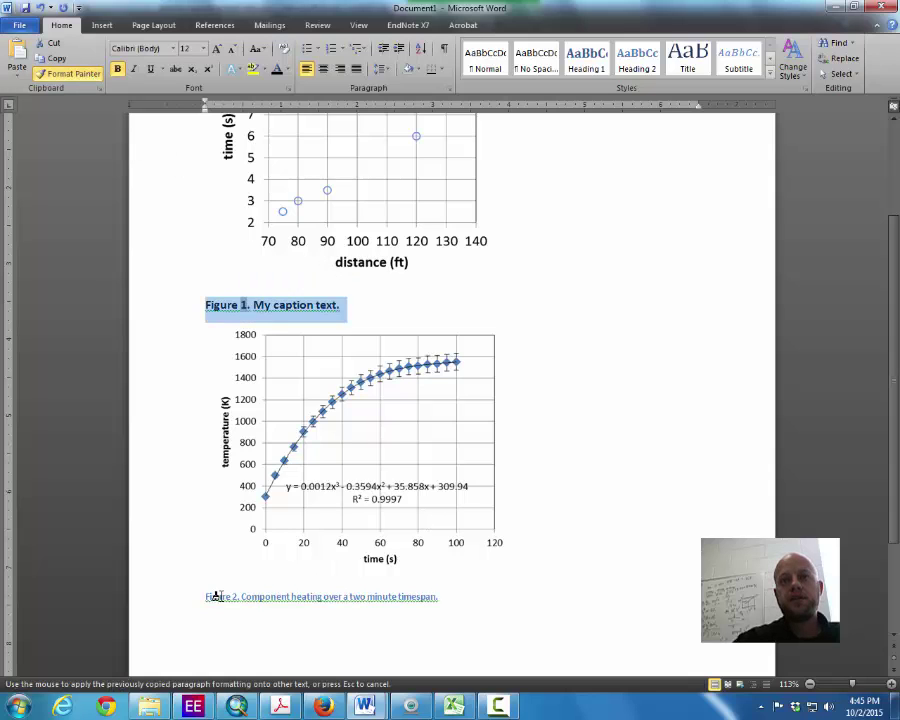
pyautogui.moveTo(203, 596); pyautogui.dragTo(450, 598)
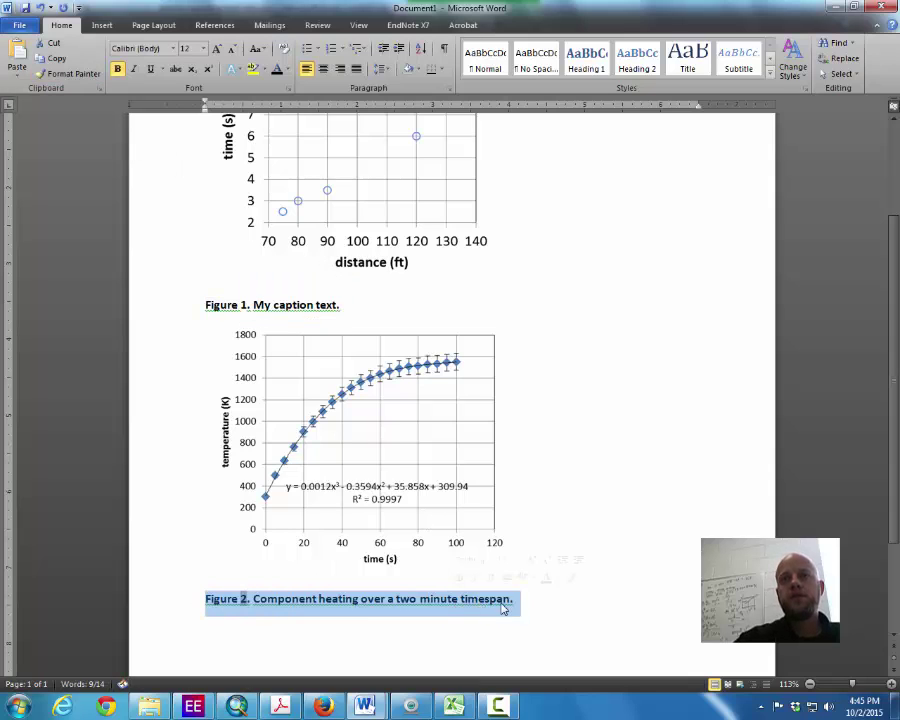
pyautogui.click(535, 581)
pyautogui.click(591, 486)
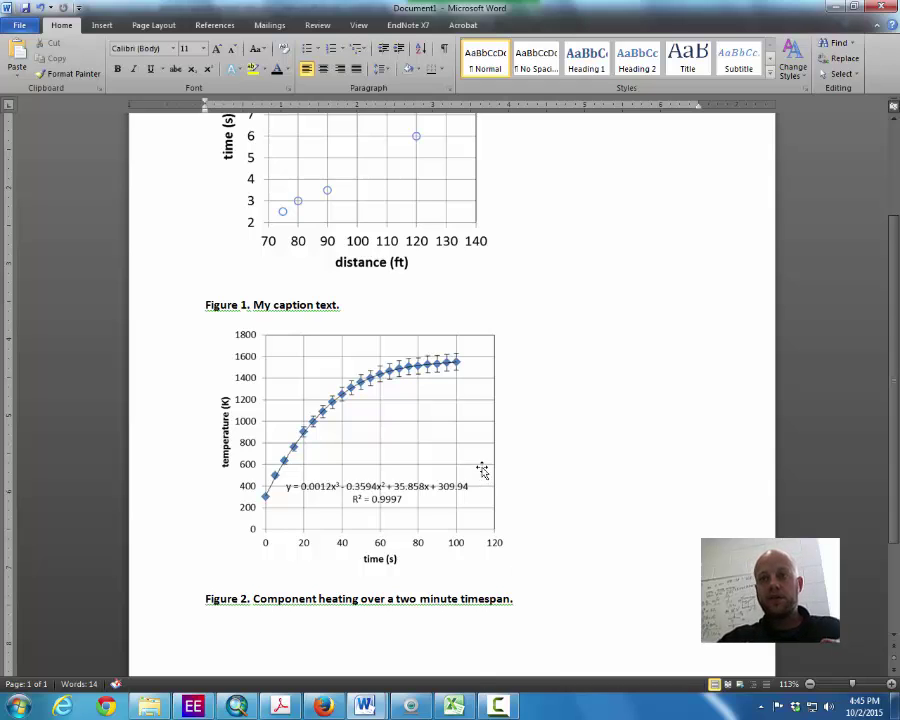
pyautogui.moveTo(410, 711)
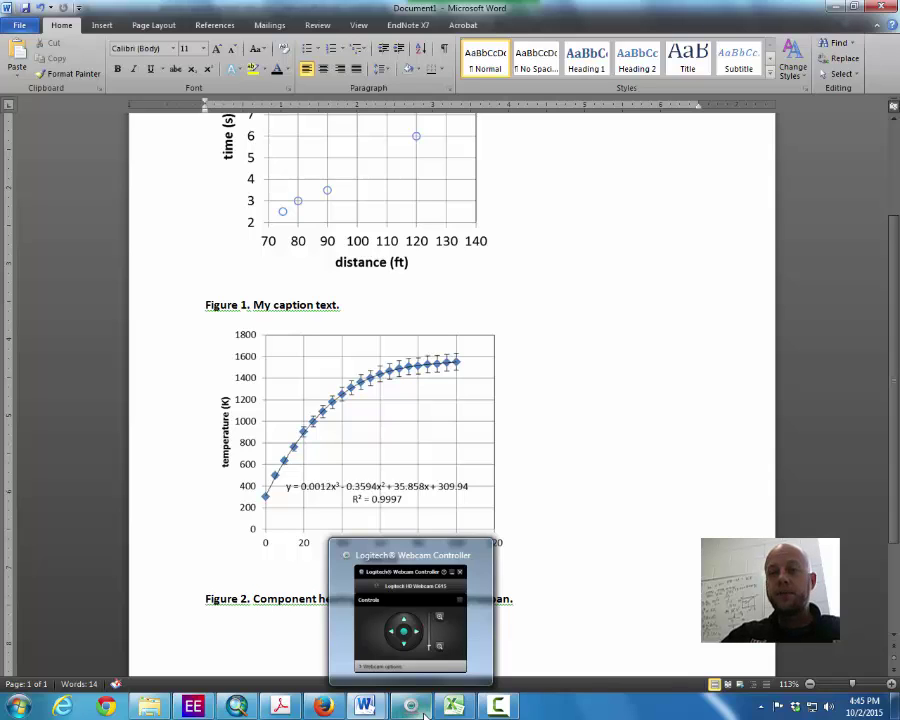
pyautogui.click(420, 713)
pyautogui.click(498, 706)
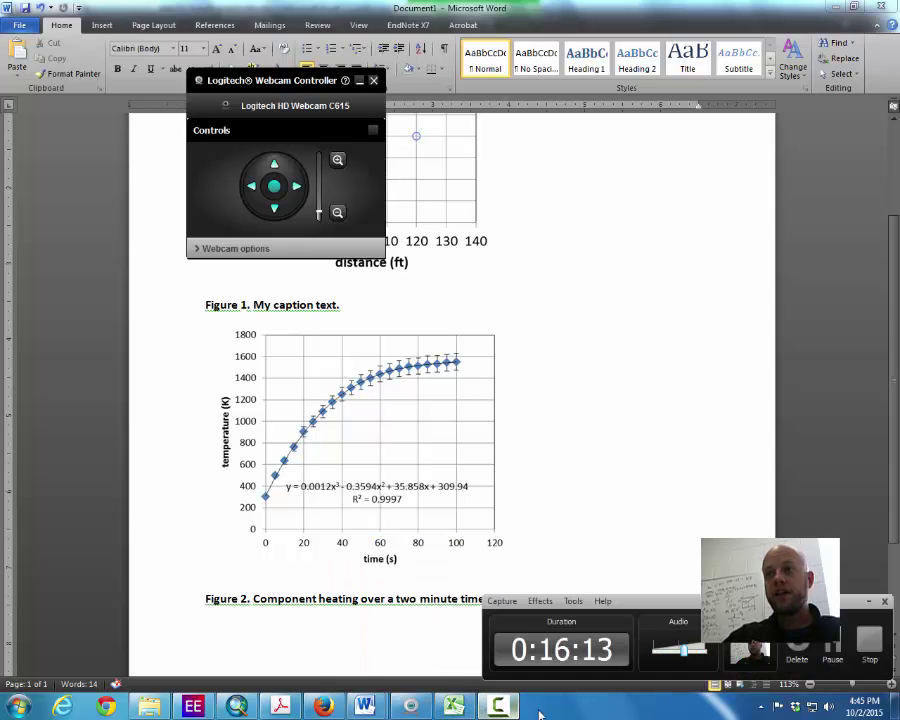